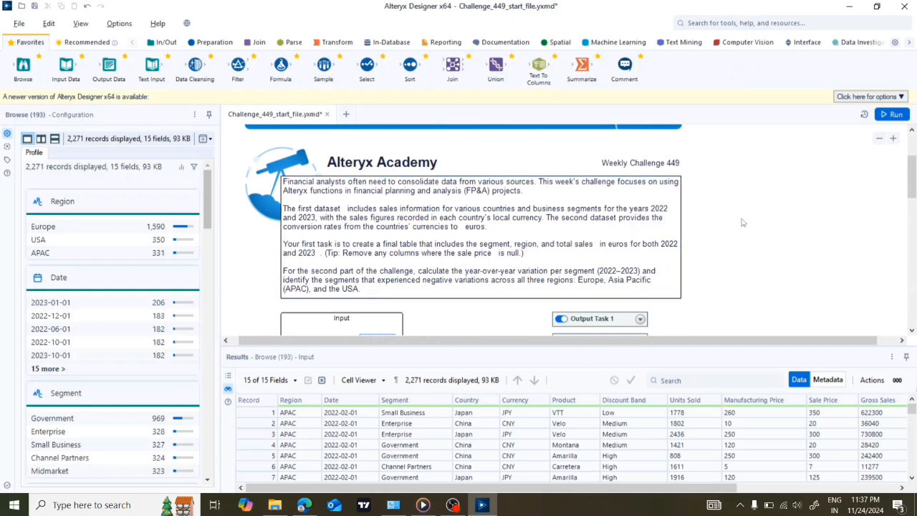
- Read the Weekly Challenge 449 instructions and look over the input and output containers on the canvas
{"action": "scroll", "coordinate": [742, 222], "scroll_direction": "down", "scroll_amount": 3}
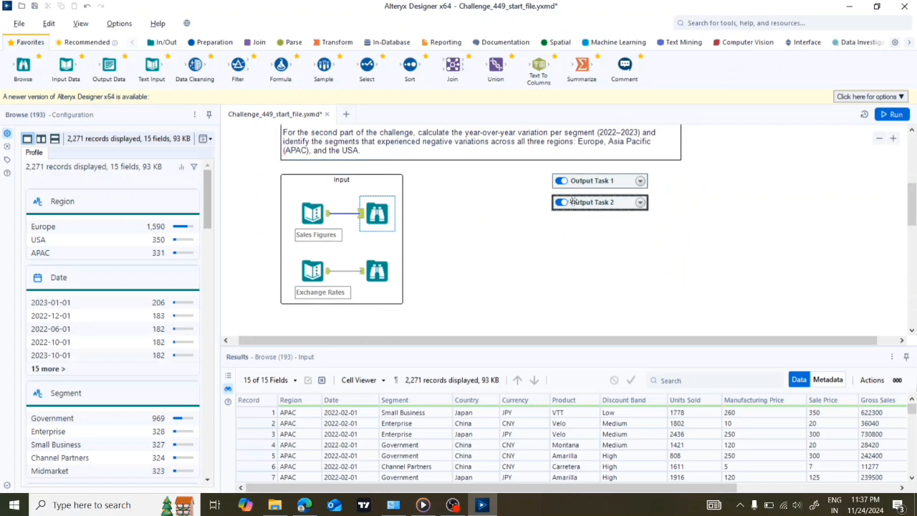
{"action": "scroll", "coordinate": [493, 220], "scroll_direction": "up", "scroll_amount": 3}
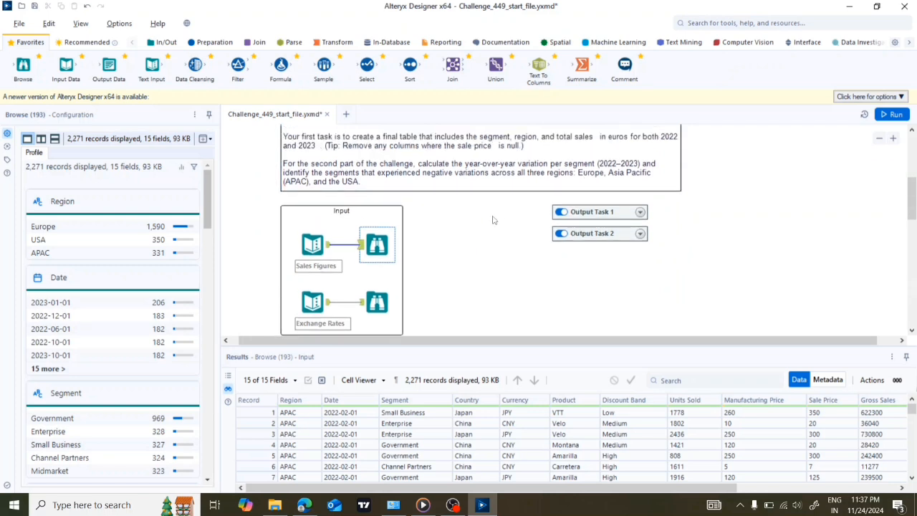
{"action": "scroll", "coordinate": [493, 220], "scroll_direction": "down", "scroll_amount": 1}
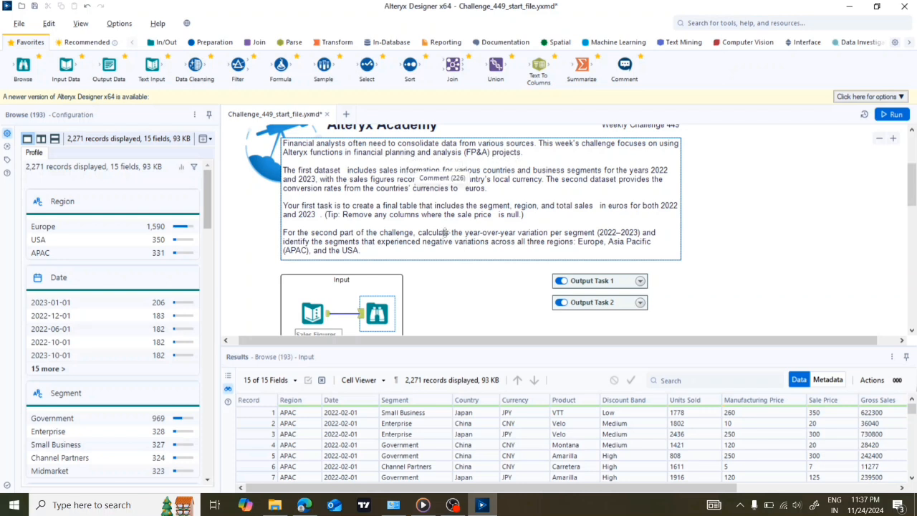
{"action": "scroll", "coordinate": [487, 326], "scroll_direction": "down", "scroll_amount": 1}
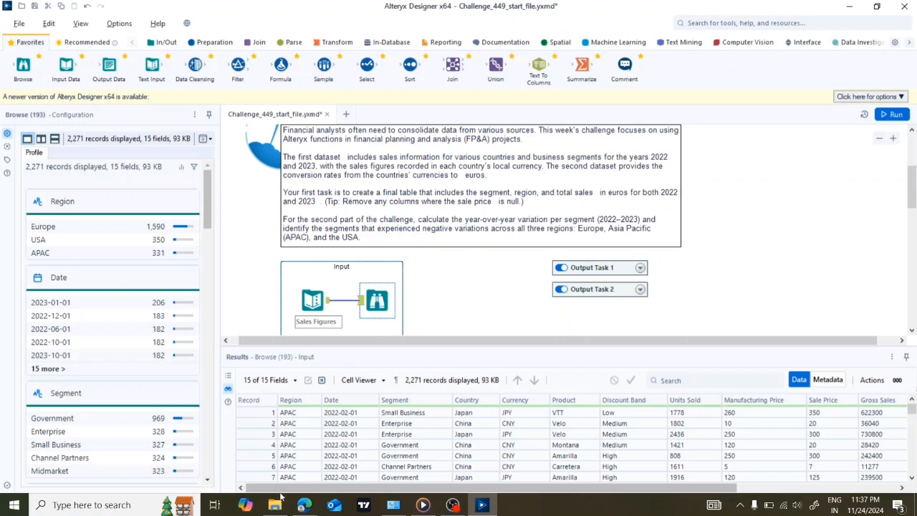
- Examine all the fields of the sales figures records, from Region through to Profit
{"action": "left_click_drag", "start_coordinate": [290, 490], "coordinate": [459, 490]}
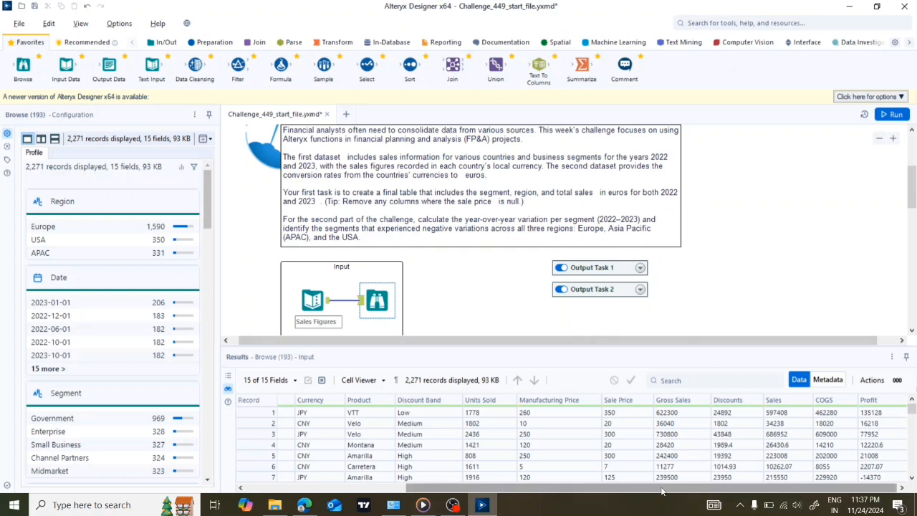
{"action": "left_click_drag", "start_coordinate": [662, 491], "coordinate": [503, 480]}
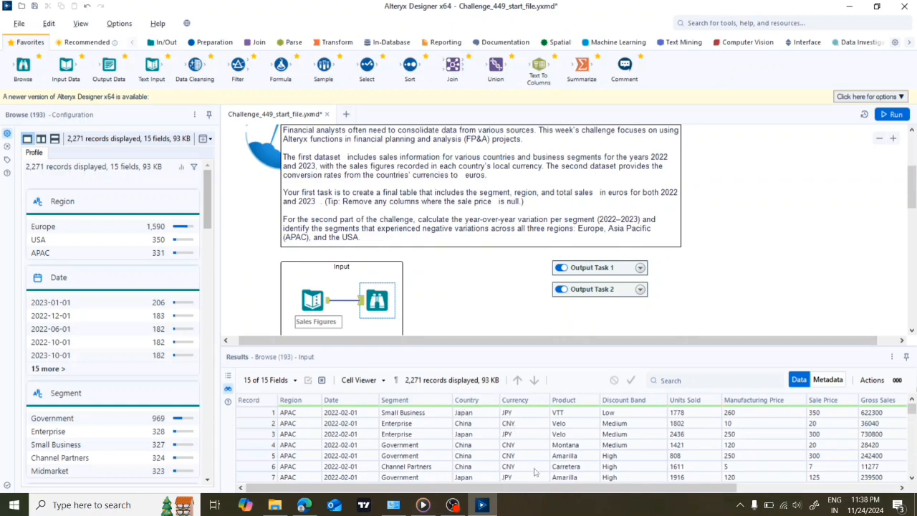
{"action": "left_click_drag", "start_coordinate": [583, 488], "coordinate": [744, 480]}
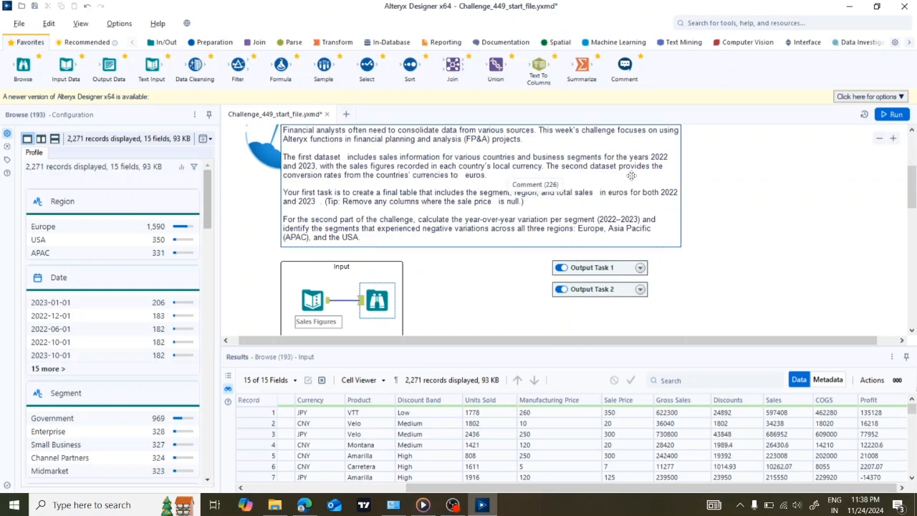
- Examine the currency conversion records of the Exchange Rates input through its Browse tool
{"action": "scroll", "coordinate": [447, 278], "scroll_direction": "down", "scroll_amount": 3}
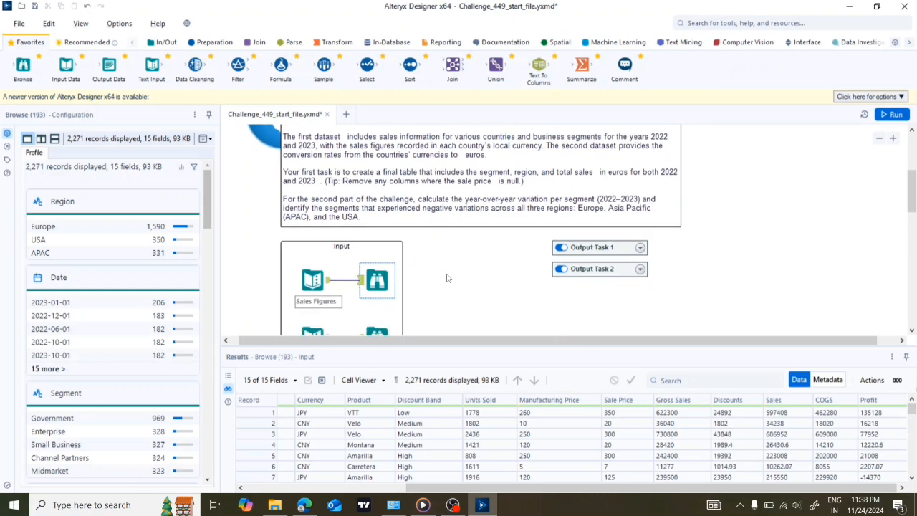
{"action": "left_click", "coordinate": [314, 323]}
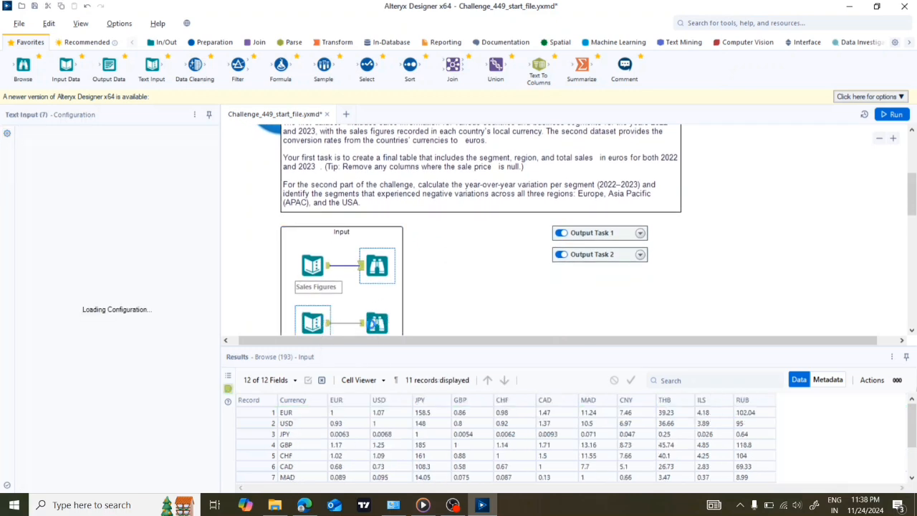
{"action": "left_click", "coordinate": [375, 324]}
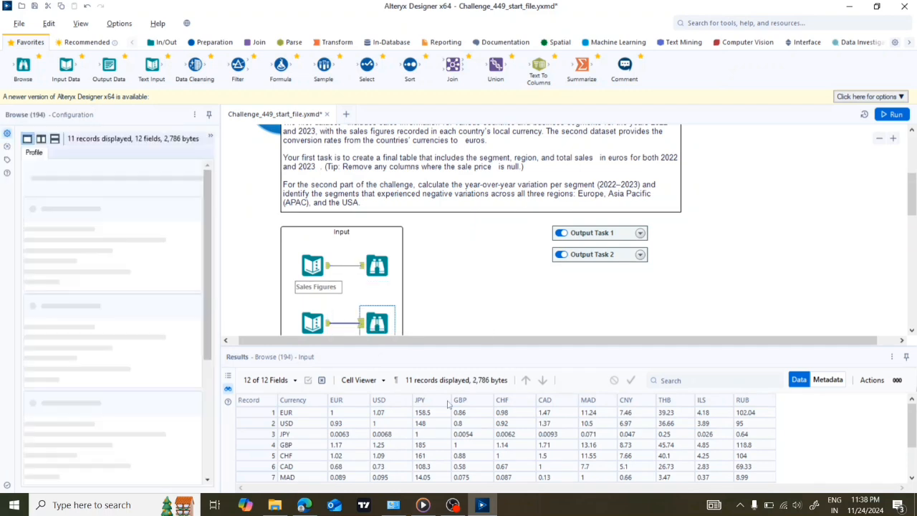
{"action": "scroll", "coordinate": [441, 430], "scroll_direction": "down", "scroll_amount": 2}
{"action": "scroll", "coordinate": [441, 430], "scroll_direction": "up", "scroll_amount": 2}
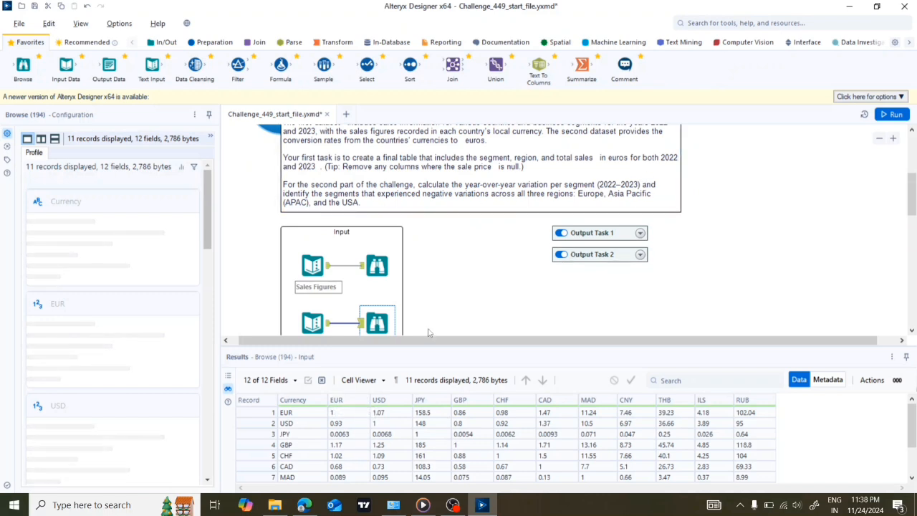
- Expand the Output Task 1 container, examine its expected result table in the Browse tool, and collapse the container
{"action": "scroll", "coordinate": [471, 282], "scroll_direction": "up", "scroll_amount": 2}
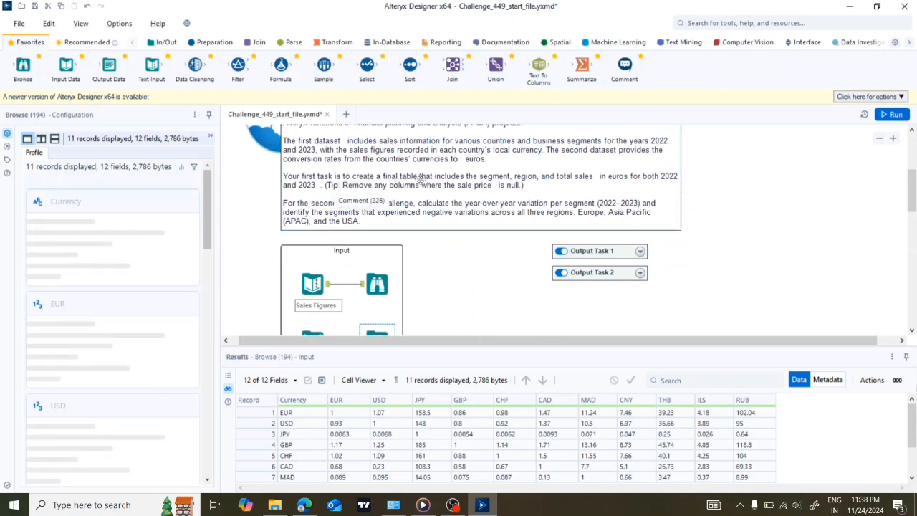
{"action": "left_click", "coordinate": [640, 254]}
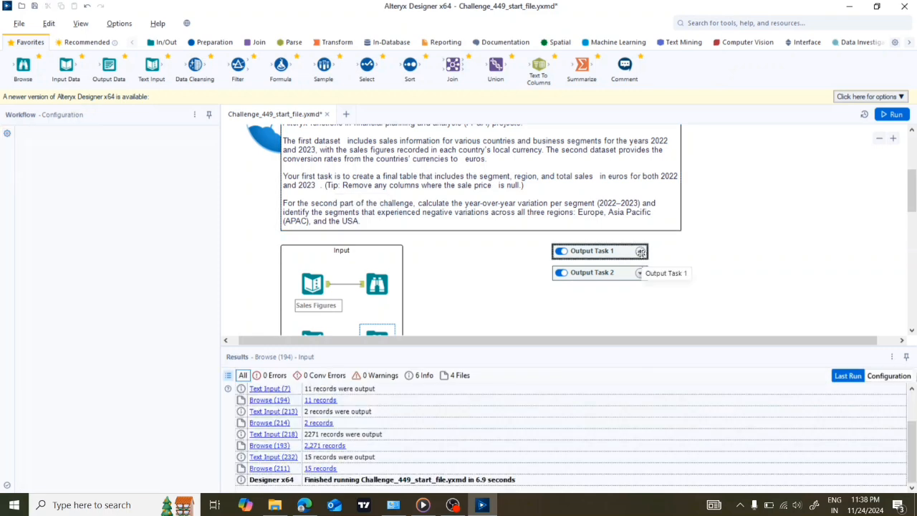
{"action": "left_click", "coordinate": [640, 253]}
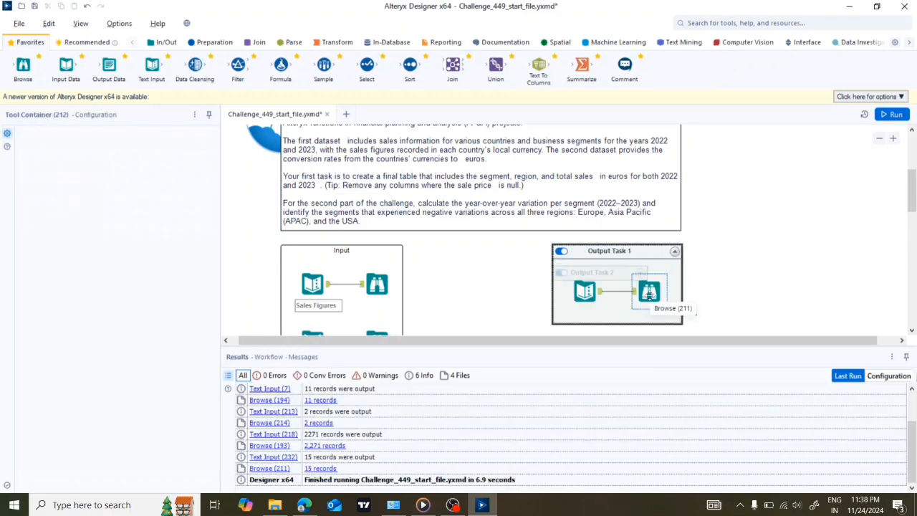
{"action": "left_click", "coordinate": [650, 292]}
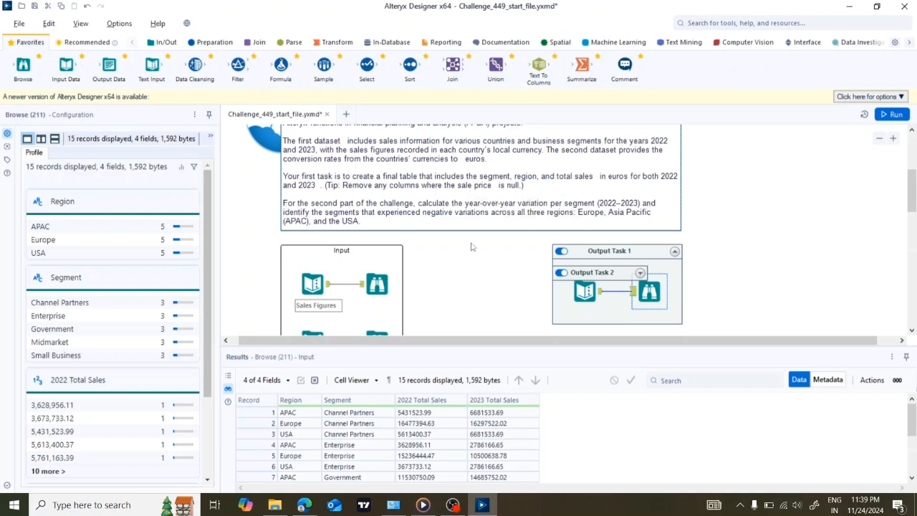
{"action": "scroll", "coordinate": [471, 247], "scroll_direction": "down", "scroll_amount": 1}
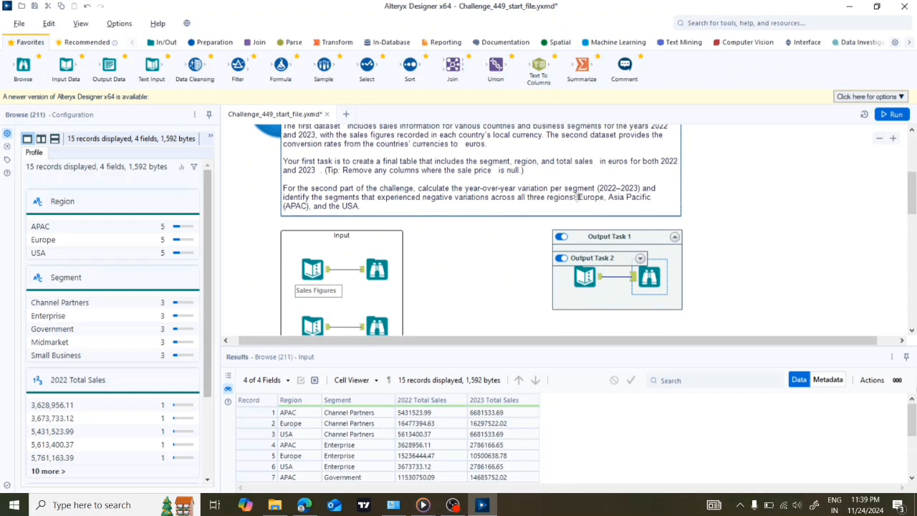
{"action": "left_click", "coordinate": [663, 230]}
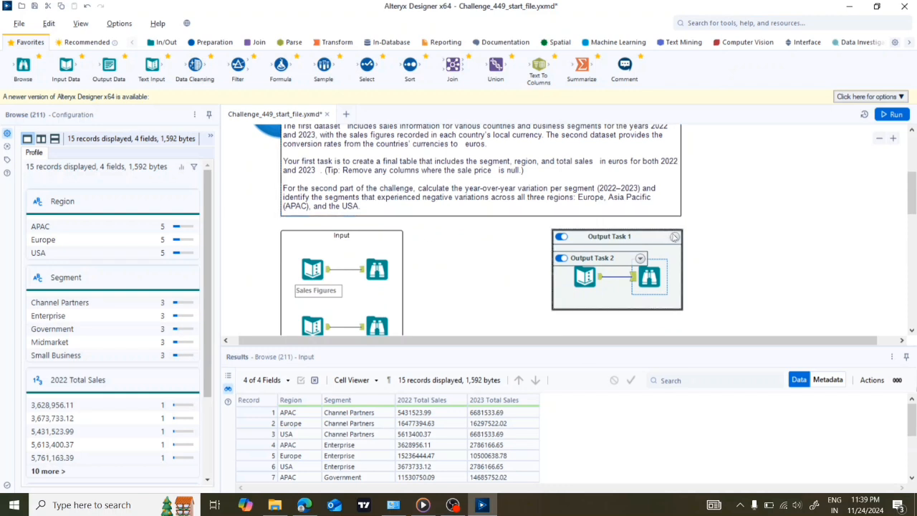
{"action": "left_click", "coordinate": [675, 238]}
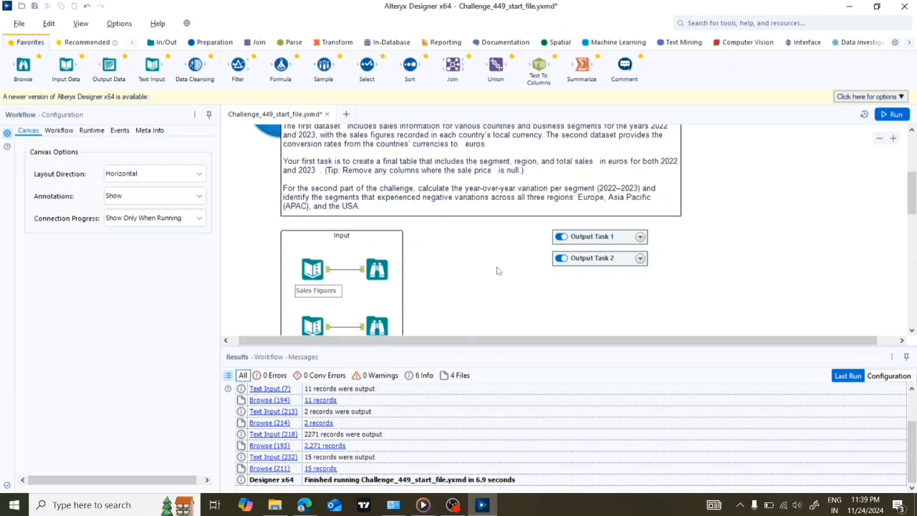
- Expand the Output Task 2 container, examine the expected segments in its Browse tool, and collapse the container
{"action": "left_click", "coordinate": [641, 259]}
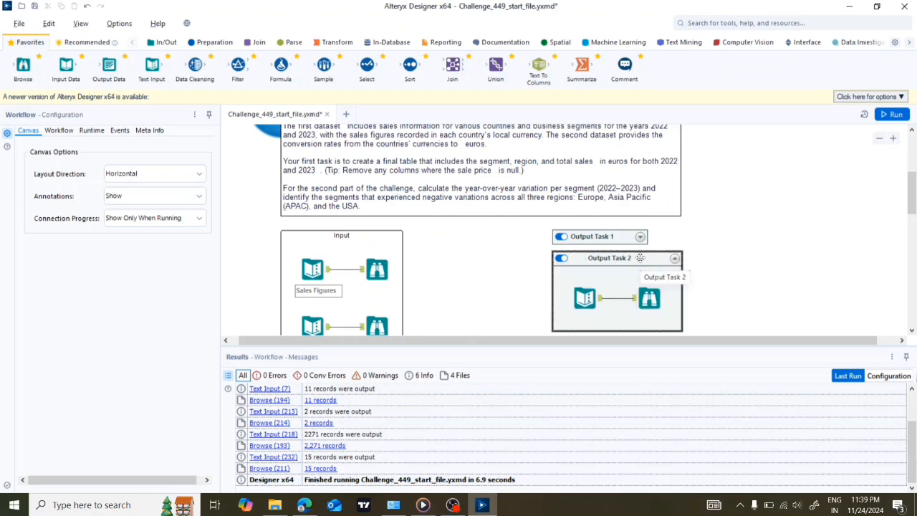
{"action": "left_click", "coordinate": [649, 298]}
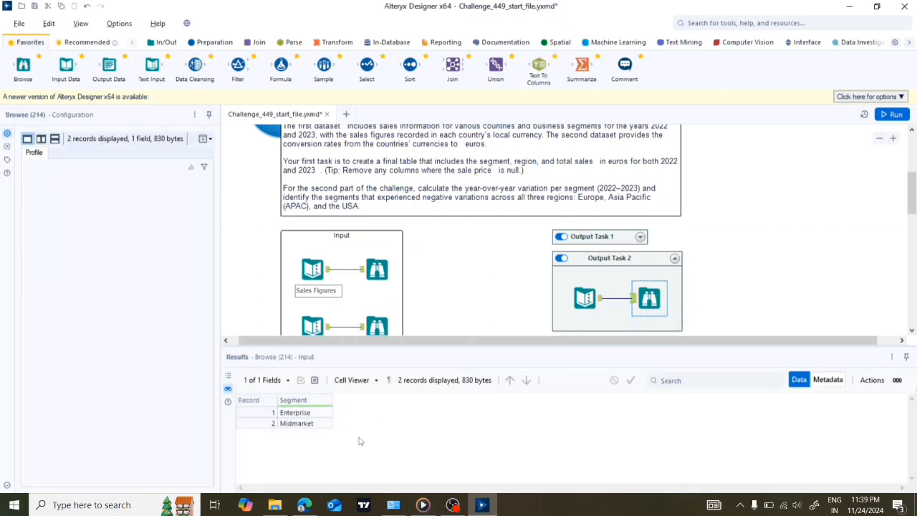
{"action": "left_click", "coordinate": [678, 260]}
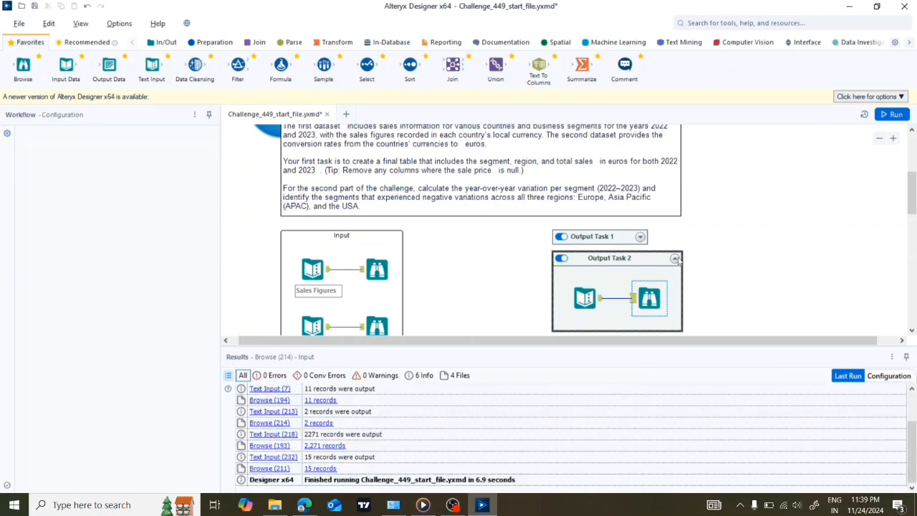
{"action": "left_click", "coordinate": [676, 258]}
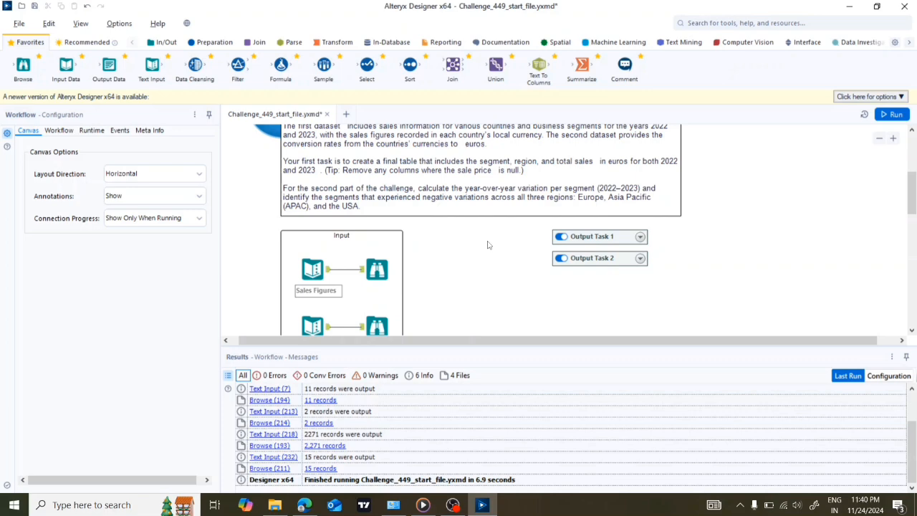
{"action": "scroll", "coordinate": [489, 260], "scroll_direction": "up", "scroll_amount": 1}
{"action": "scroll", "coordinate": [490, 260], "scroll_direction": "down", "scroll_amount": 2}
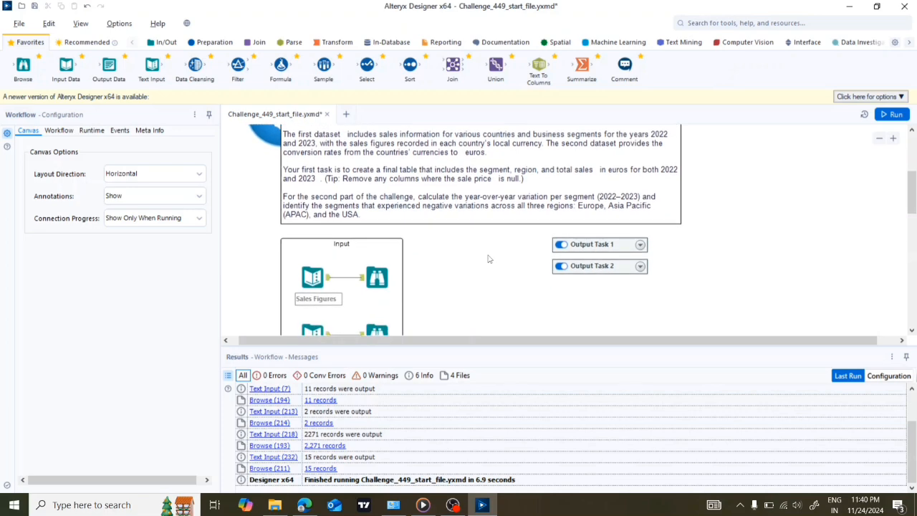
{"action": "scroll", "coordinate": [489, 260], "scroll_direction": "up", "scroll_amount": 1}
{"action": "scroll", "coordinate": [489, 259], "scroll_direction": "down", "scroll_amount": 1}
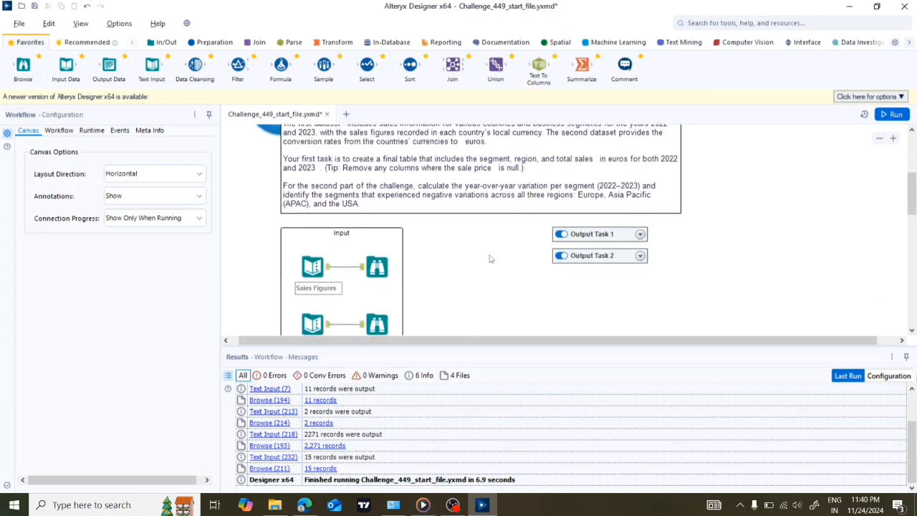
{"action": "scroll", "coordinate": [489, 260], "scroll_direction": "down", "scroll_amount": 2}
{"action": "left_click", "coordinate": [641, 209]}
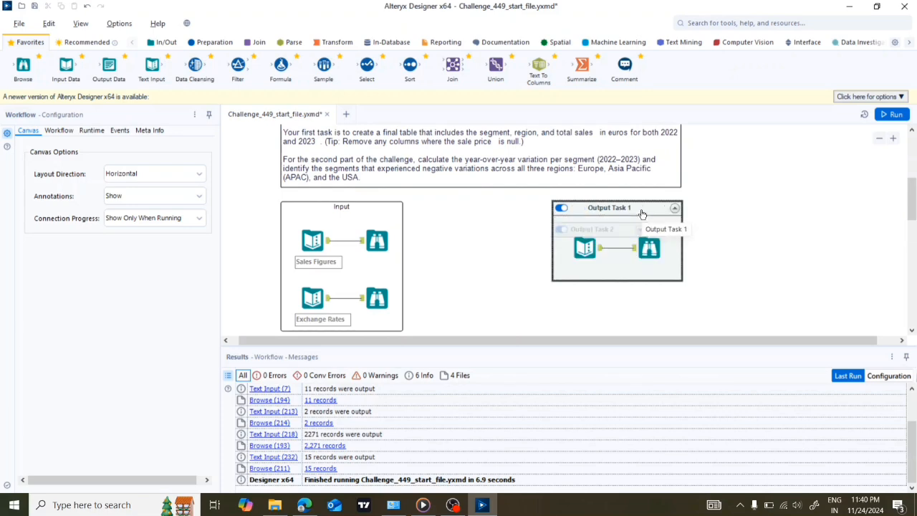
{"action": "left_click", "coordinate": [674, 208]}
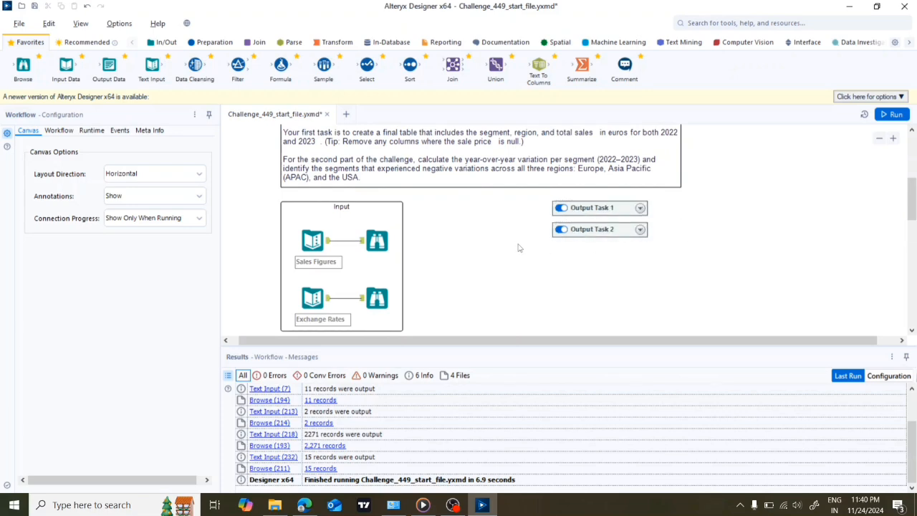
{"action": "scroll", "coordinate": [499, 246], "scroll_direction": "up", "scroll_amount": 2}
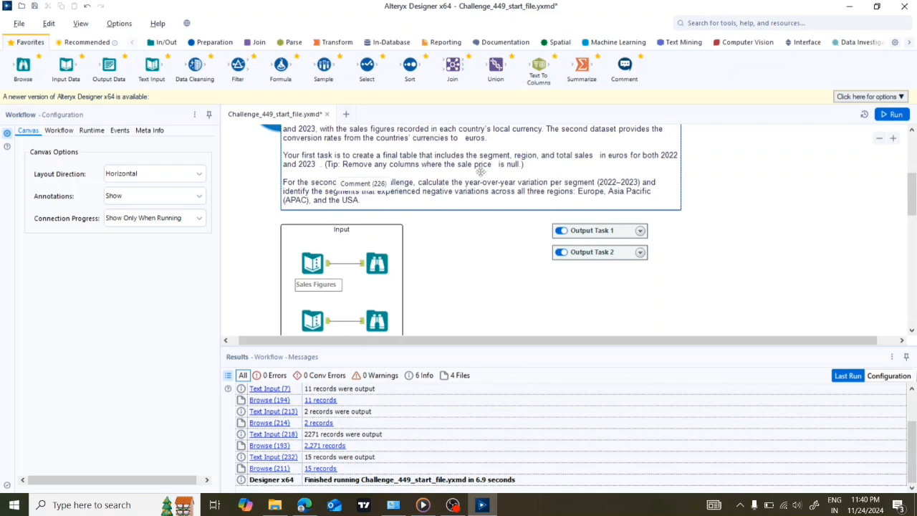
- Add a Data Cleansing tool below the Input container and connect the Sales Figures input to it
{"action": "scroll", "coordinate": [461, 269], "scroll_direction": "down", "scroll_amount": 5}
{"action": "scroll", "coordinate": [460, 269], "scroll_direction": "down", "scroll_amount": 3}
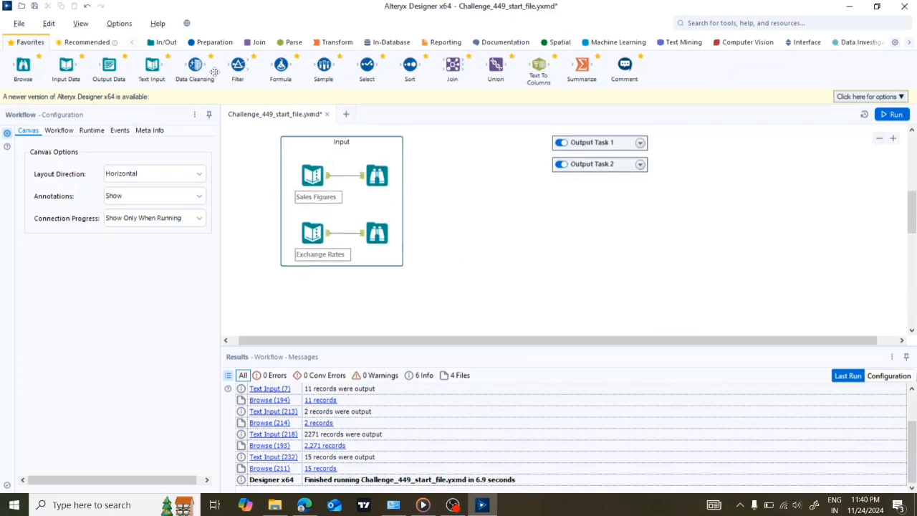
{"action": "left_click_drag", "start_coordinate": [195, 66], "coordinate": [394, 308]}
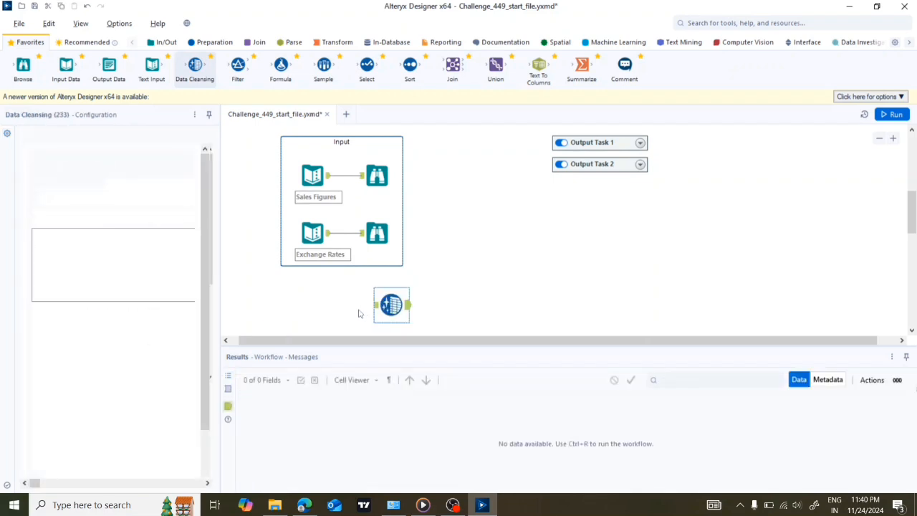
{"action": "left_click_drag", "start_coordinate": [387, 313], "coordinate": [351, 320]}
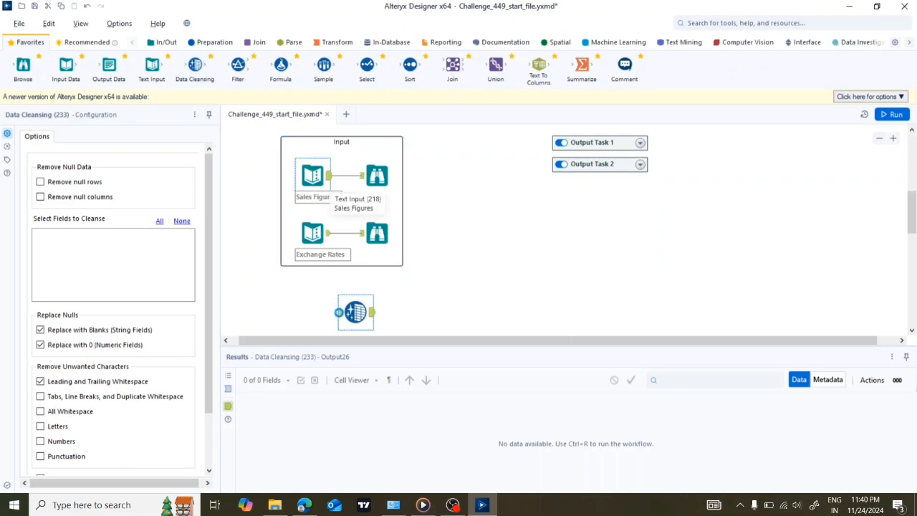
{"action": "left_click_drag", "start_coordinate": [329, 175], "coordinate": [339, 313]}
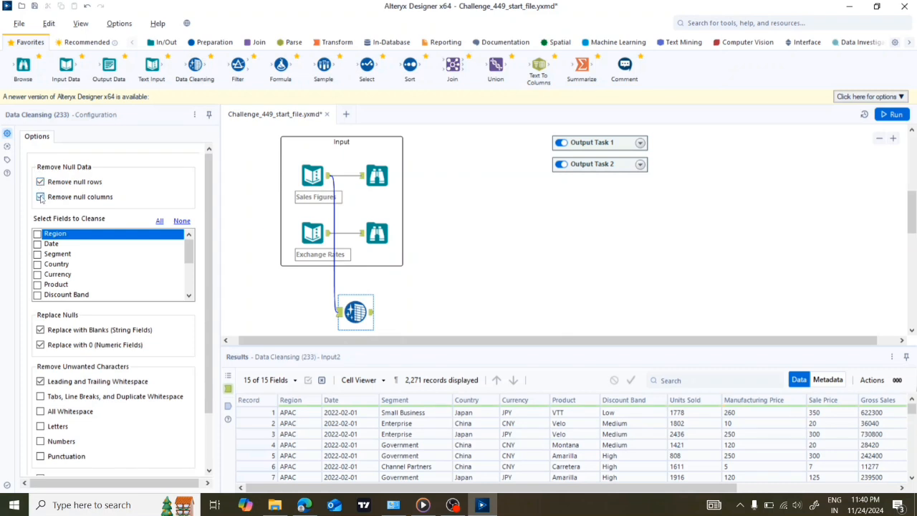
- Configure the Data Cleansing tool to remove null rows and null columns and to cleanse all fields
{"action": "scroll", "coordinate": [97, 256], "scroll_direction": "down", "scroll_amount": 3}
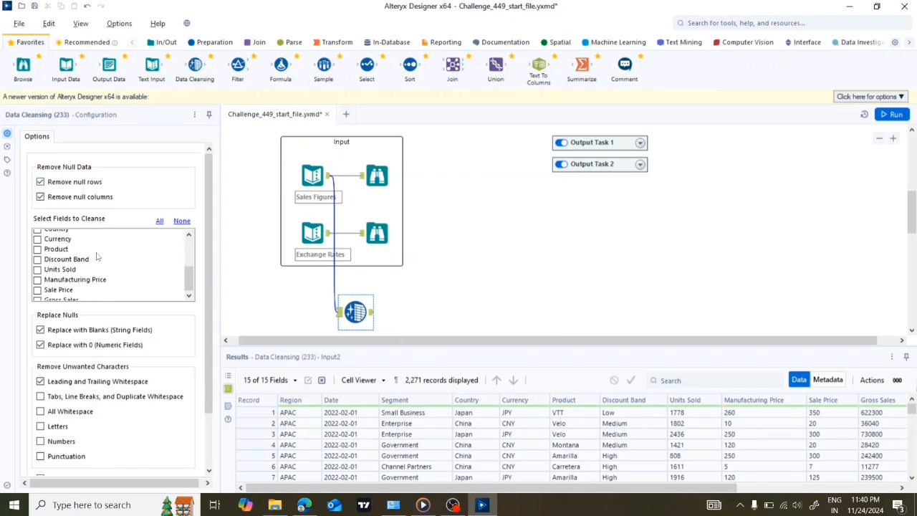
{"action": "scroll", "coordinate": [97, 256], "scroll_direction": "up", "scroll_amount": 3}
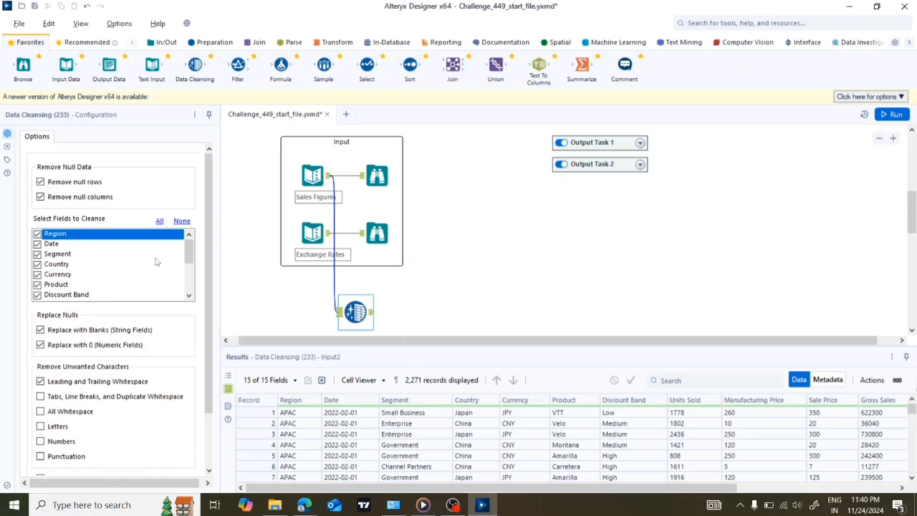
{"action": "scroll", "coordinate": [158, 262], "scroll_direction": "down", "scroll_amount": 3}
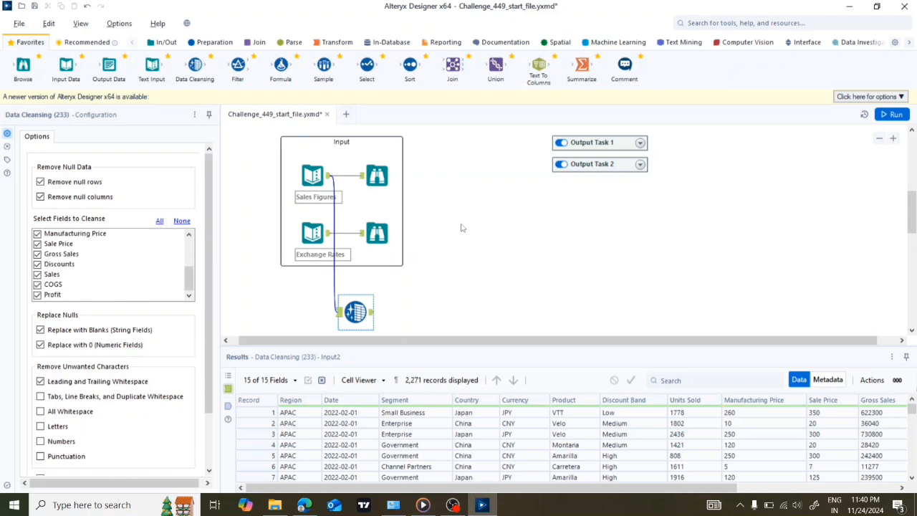
{"action": "scroll", "coordinate": [461, 227], "scroll_direction": "up", "scroll_amount": 3}
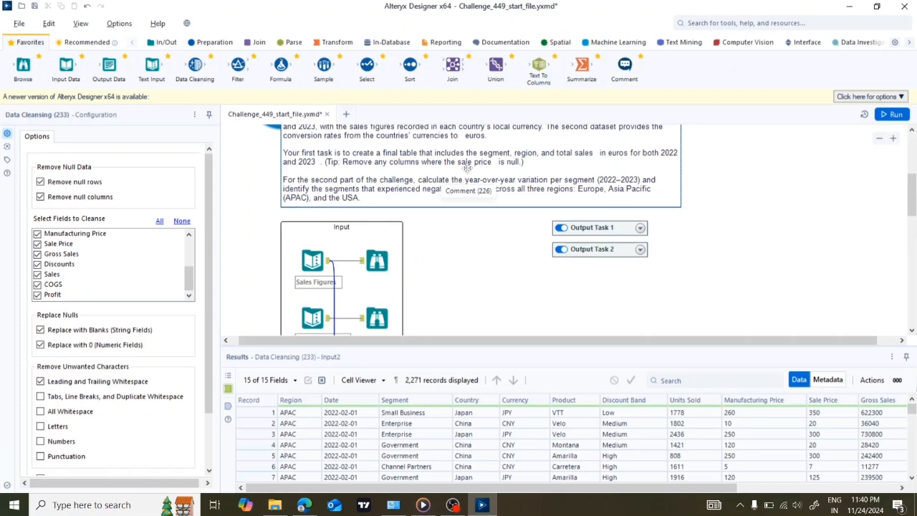
- Try limiting the fields to cleanse in the Data Cleansing tool to Sale Price only
{"action": "scroll", "coordinate": [469, 247], "scroll_direction": "down", "scroll_amount": 3}
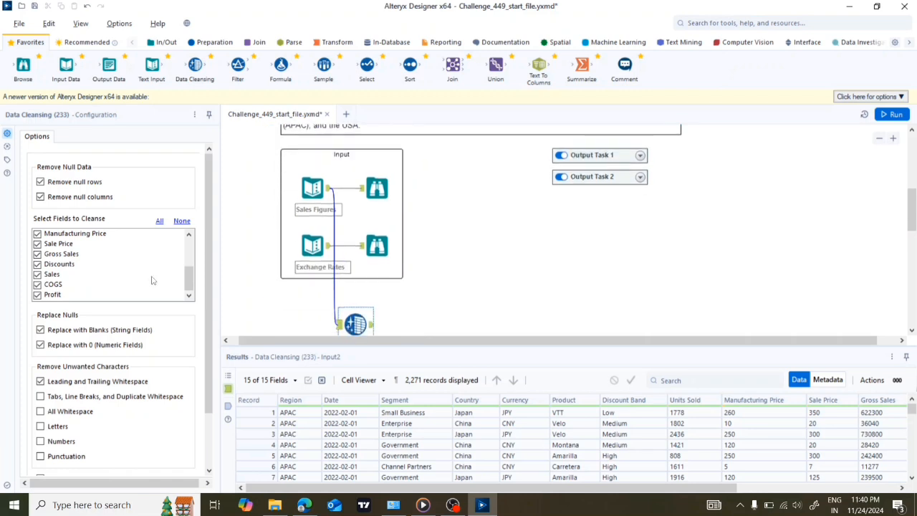
{"action": "left_click_drag", "start_coordinate": [189, 278], "coordinate": [194, 244]}
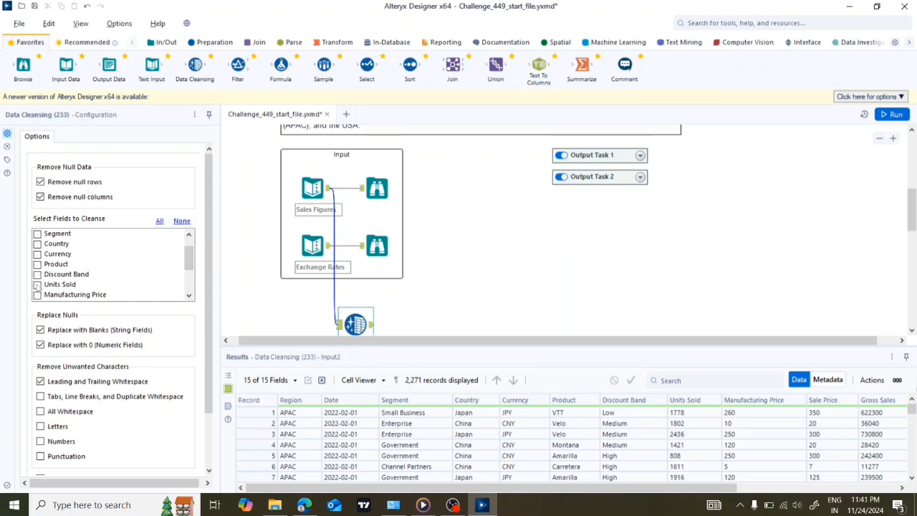
{"action": "scroll", "coordinate": [44, 273], "scroll_direction": "down", "scroll_amount": 3}
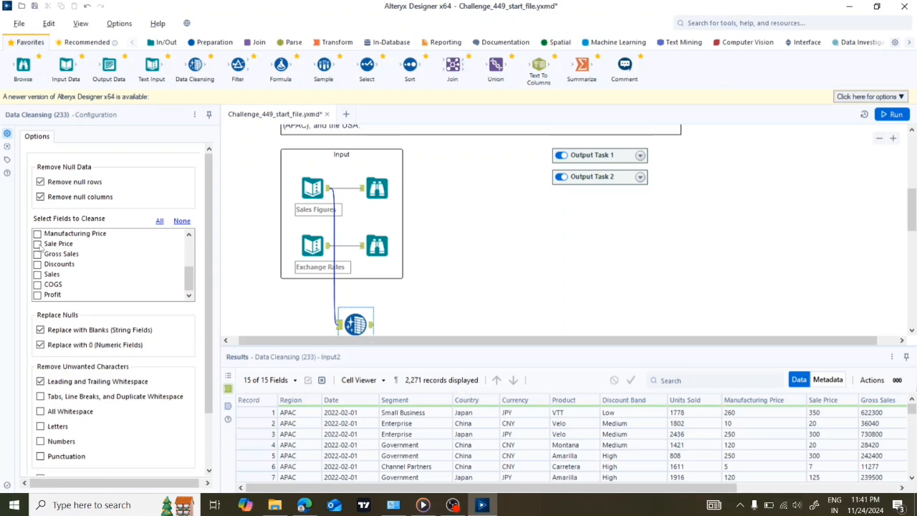
{"action": "left_click", "coordinate": [37, 245]}
{"action": "scroll", "coordinate": [462, 213], "scroll_direction": "up", "scroll_amount": 2}
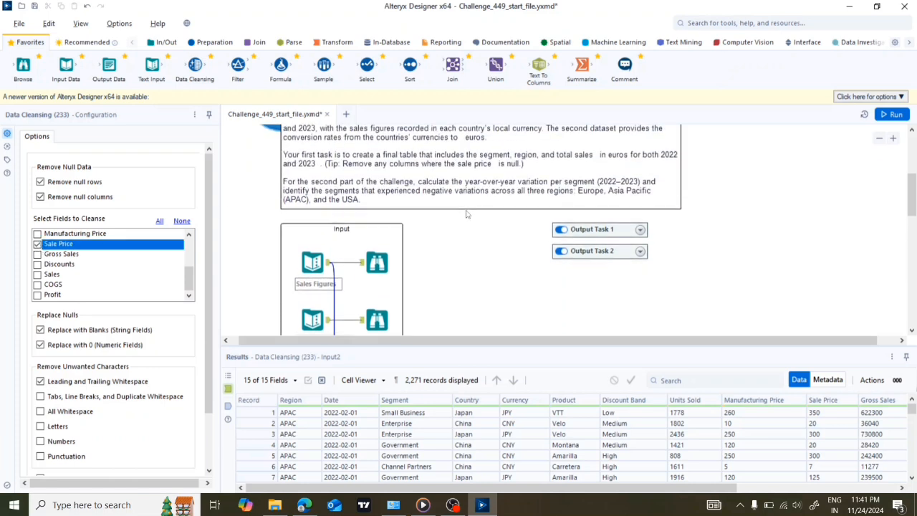
{"action": "scroll", "coordinate": [466, 214], "scroll_direction": "down", "scroll_amount": 1}
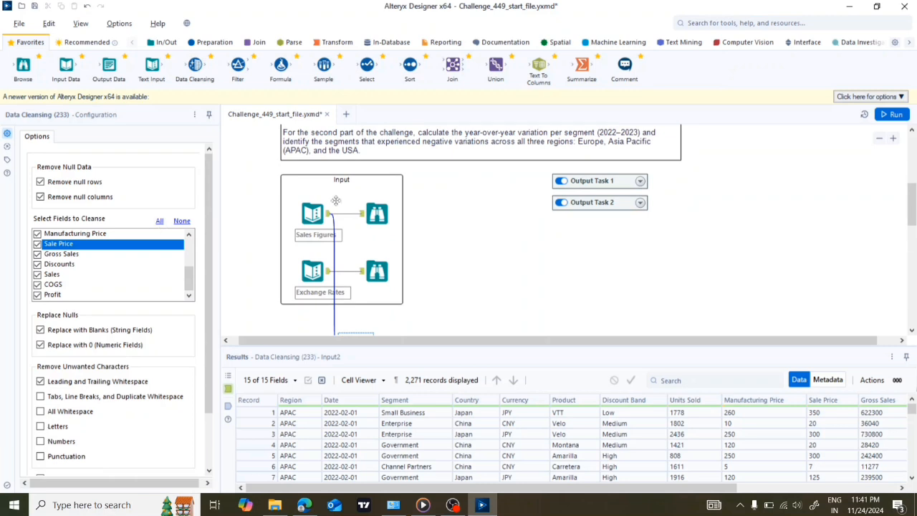
{"action": "scroll", "coordinate": [515, 227], "scroll_direction": "down", "scroll_amount": 1}
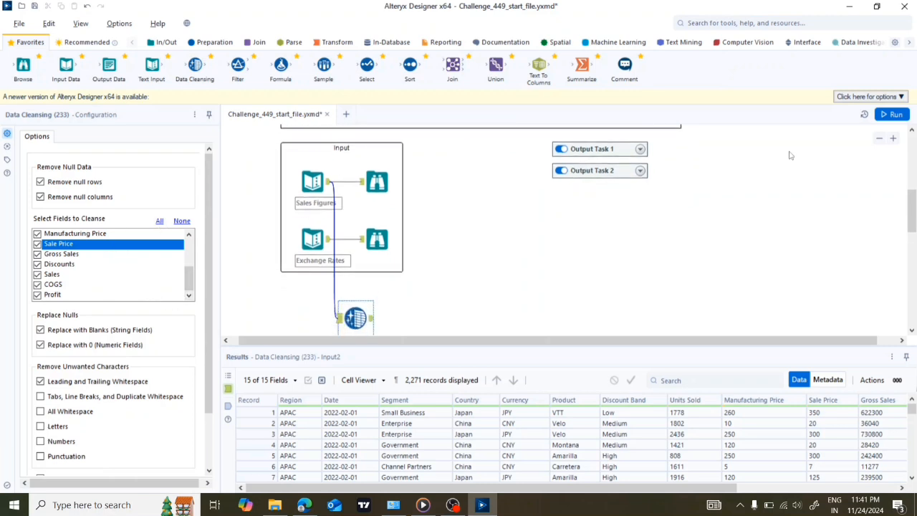
- Run the workflow and dismiss the completion message
{"action": "left_click", "coordinate": [877, 115]}
{"action": "left_click", "coordinate": [877, 117]}
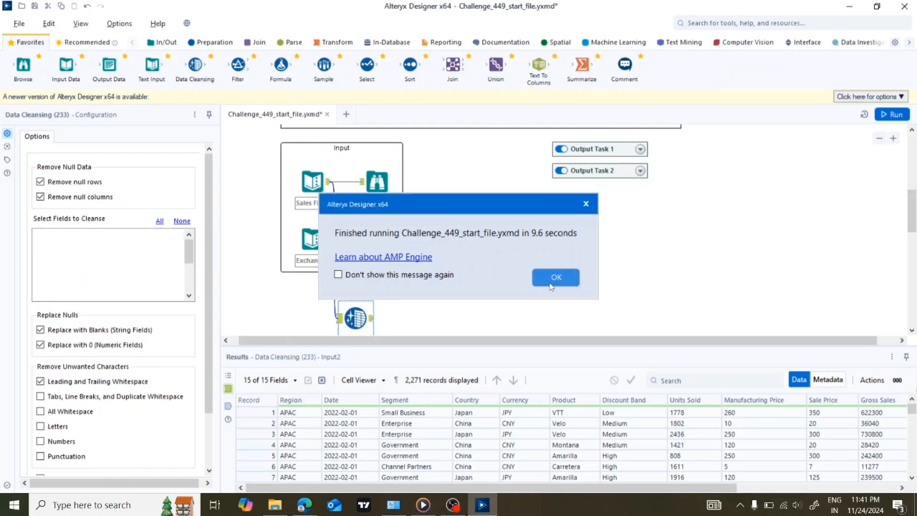
{"action": "left_click", "coordinate": [550, 283]}
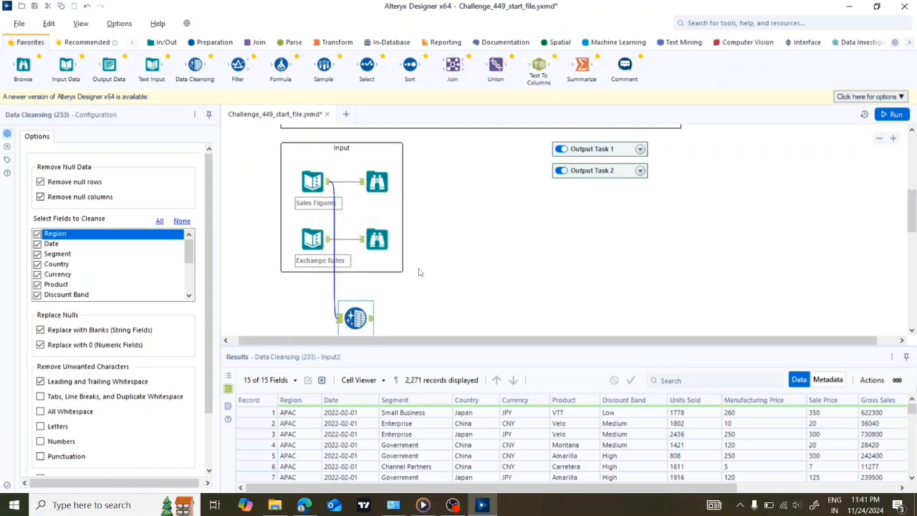
- Examine the field profiles in the Sales Figures Browse tool, including the share of null values in the Sale Price details
{"action": "left_click", "coordinate": [377, 183]}
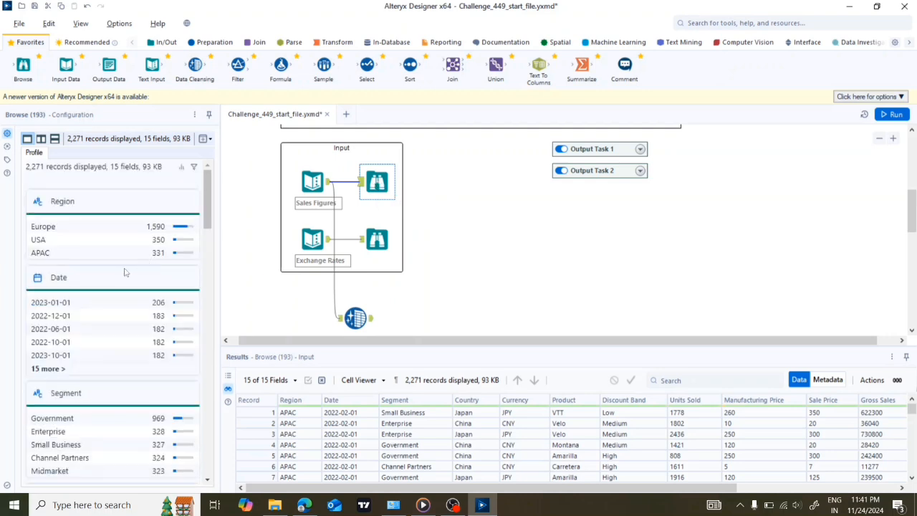
{"action": "scroll", "coordinate": [123, 275], "scroll_direction": "down", "scroll_amount": 2}
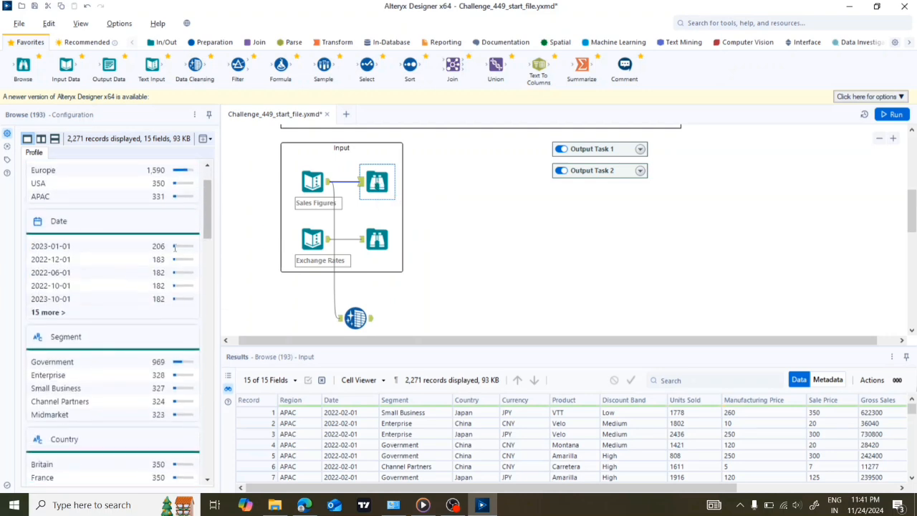
{"action": "scroll", "coordinate": [123, 290], "scroll_direction": "down", "scroll_amount": 10}
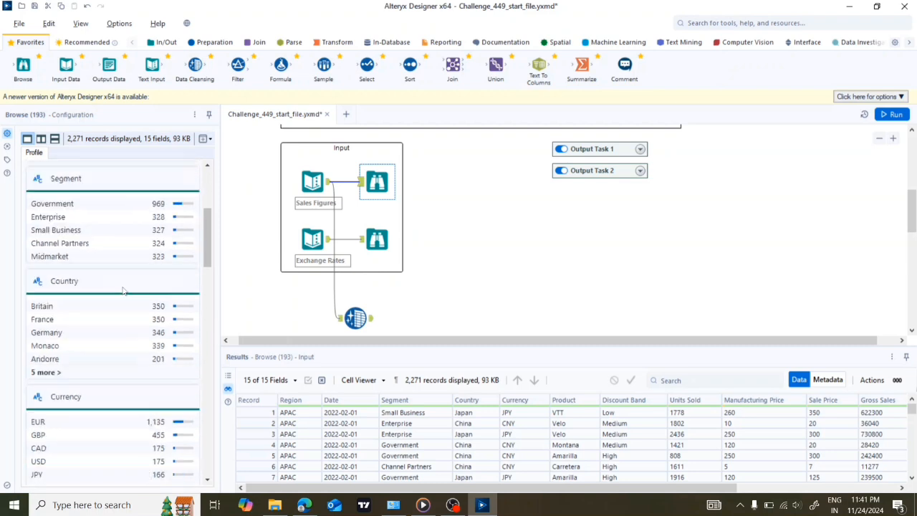
{"action": "scroll", "coordinate": [122, 290], "scroll_direction": "down", "scroll_amount": 12}
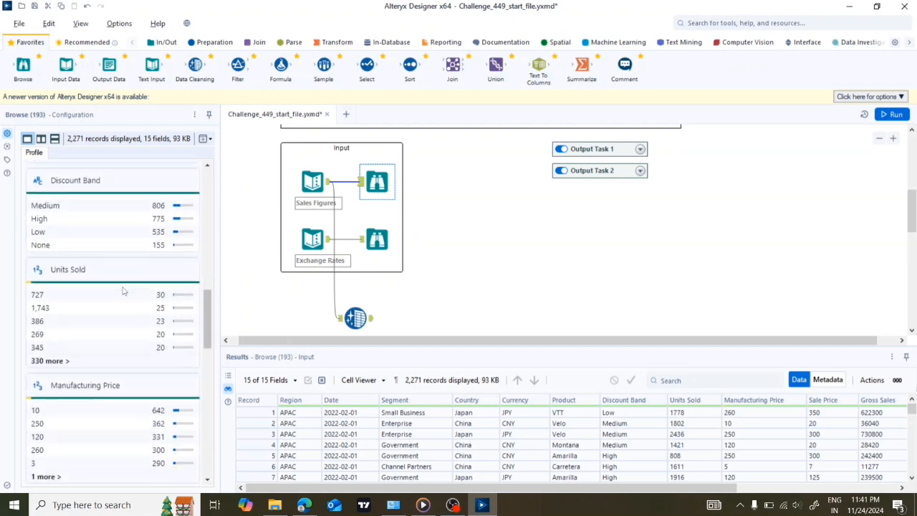
{"action": "scroll", "coordinate": [122, 290], "scroll_direction": "down", "scroll_amount": 3}
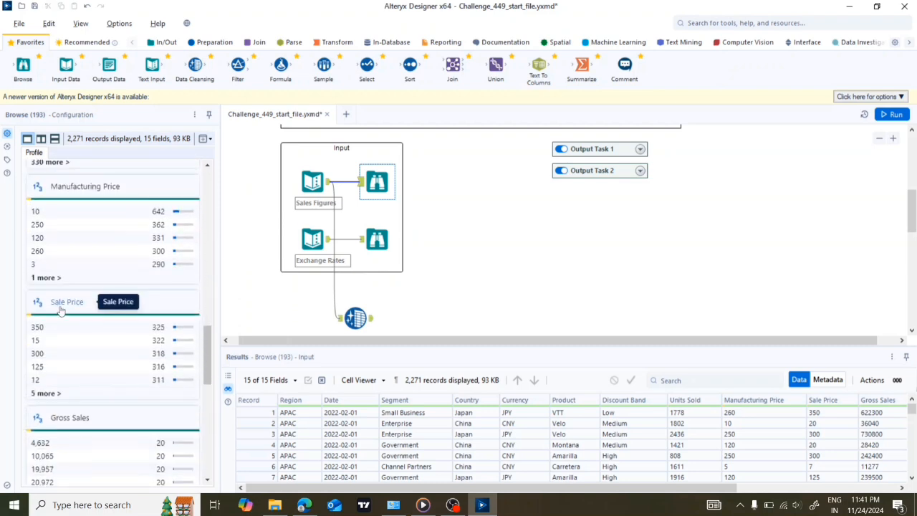
{"action": "scroll", "coordinate": [65, 299], "scroll_direction": "down", "scroll_amount": 5}
{"action": "scroll", "coordinate": [109, 249], "scroll_direction": "up", "scroll_amount": 5}
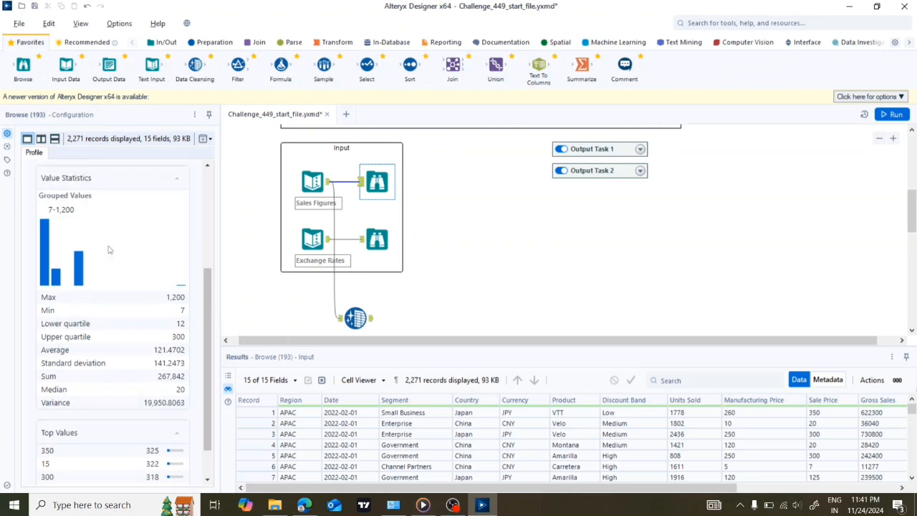
{"action": "scroll", "coordinate": [109, 249], "scroll_direction": "up", "scroll_amount": 1}
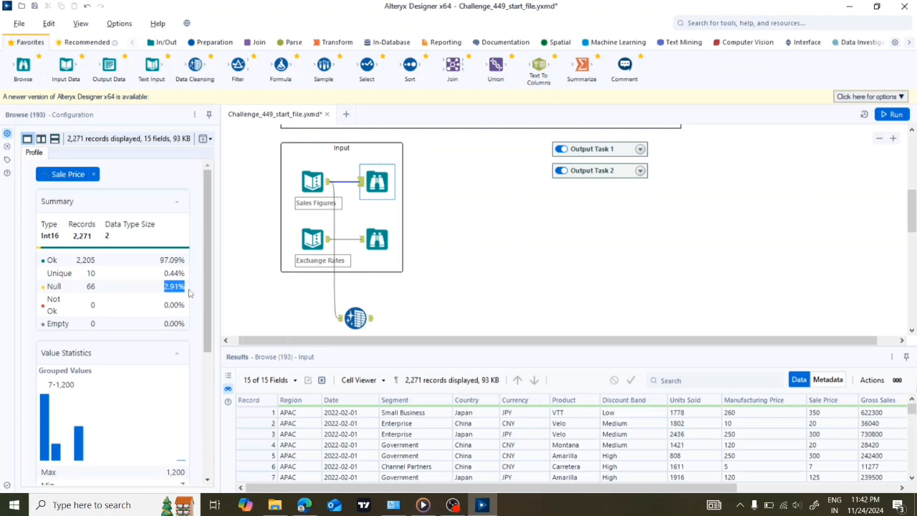
{"action": "left_click", "coordinate": [84, 287]}
{"action": "double_click", "coordinate": [170, 273]}
{"action": "double_click", "coordinate": [165, 260]}
{"action": "left_click", "coordinate": [93, 174]}
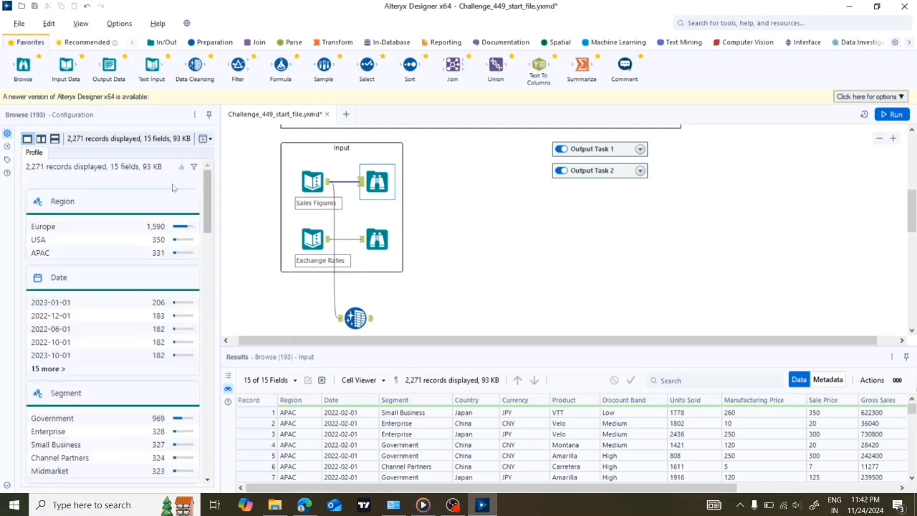
{"action": "scroll", "coordinate": [141, 346], "scroll_direction": "down", "scroll_amount": 10}
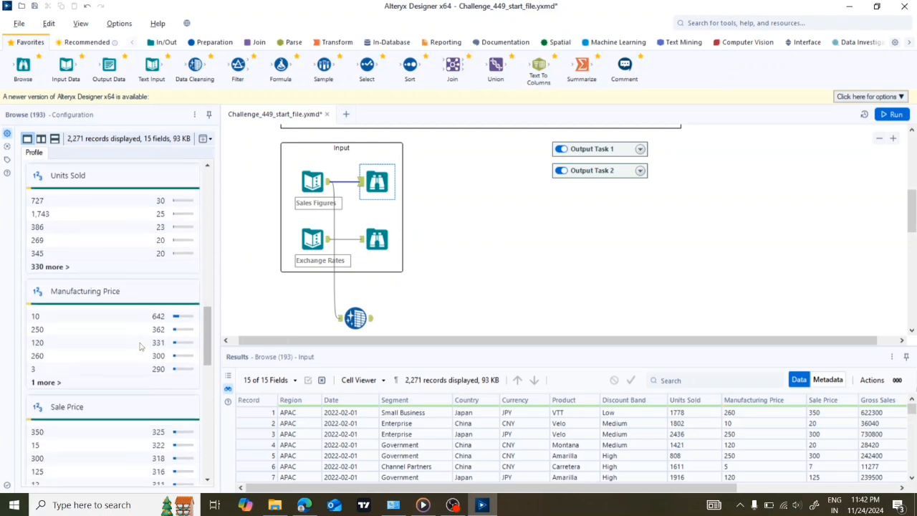
{"action": "scroll", "coordinate": [140, 346], "scroll_direction": "down", "scroll_amount": 10}
{"action": "scroll", "coordinate": [141, 346], "scroll_direction": "up", "scroll_amount": 12}
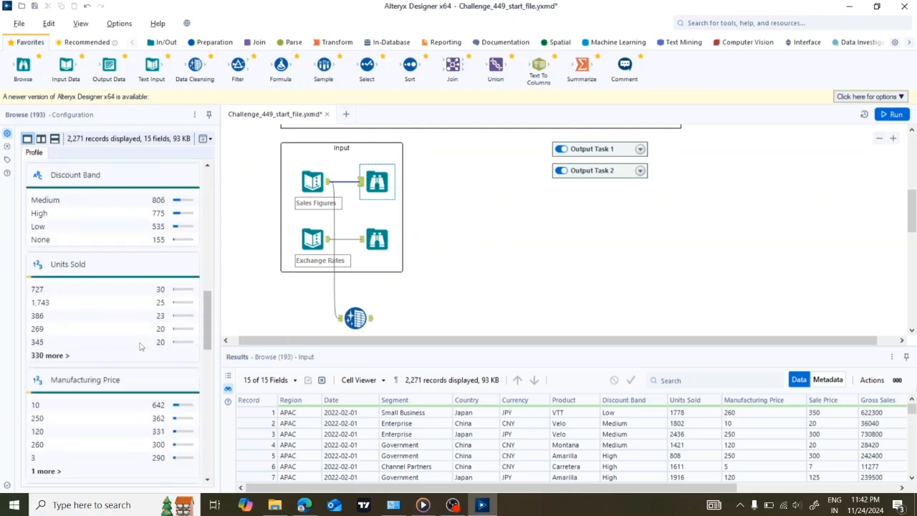
{"action": "scroll", "coordinate": [140, 347], "scroll_direction": "up", "scroll_amount": 10}
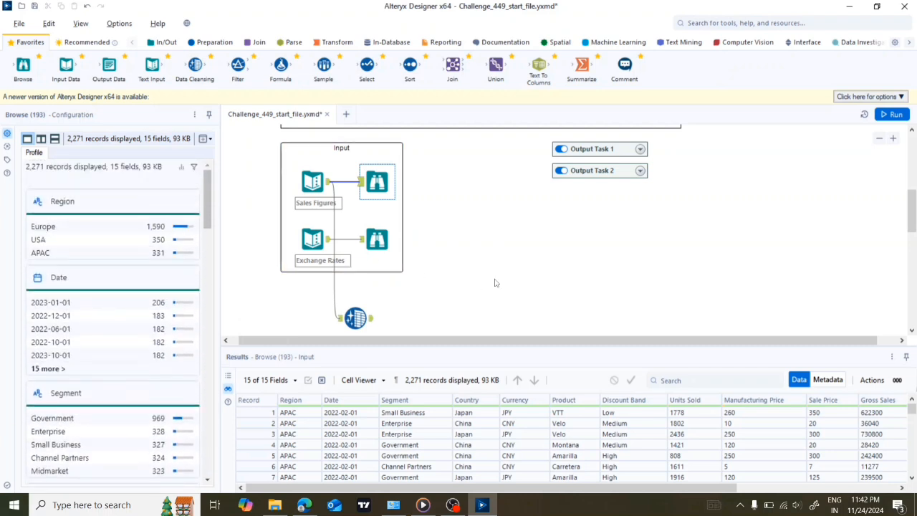
{"action": "scroll", "coordinate": [491, 284], "scroll_direction": "down", "scroll_amount": 1}
{"action": "left_click", "coordinate": [361, 287]}
{"action": "left_click_drag", "start_coordinate": [367, 296], "coordinate": [352, 282]}
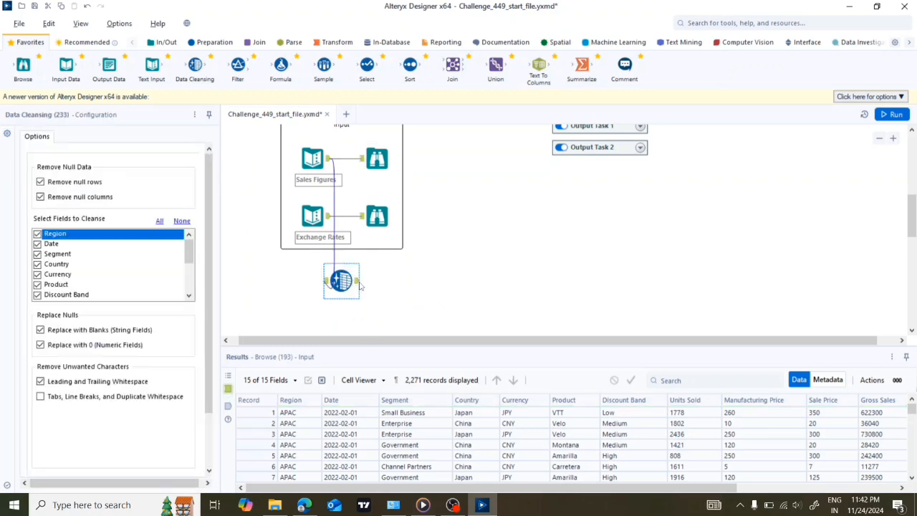
{"action": "left_click_drag", "start_coordinate": [345, 269], "coordinate": [359, 282]}
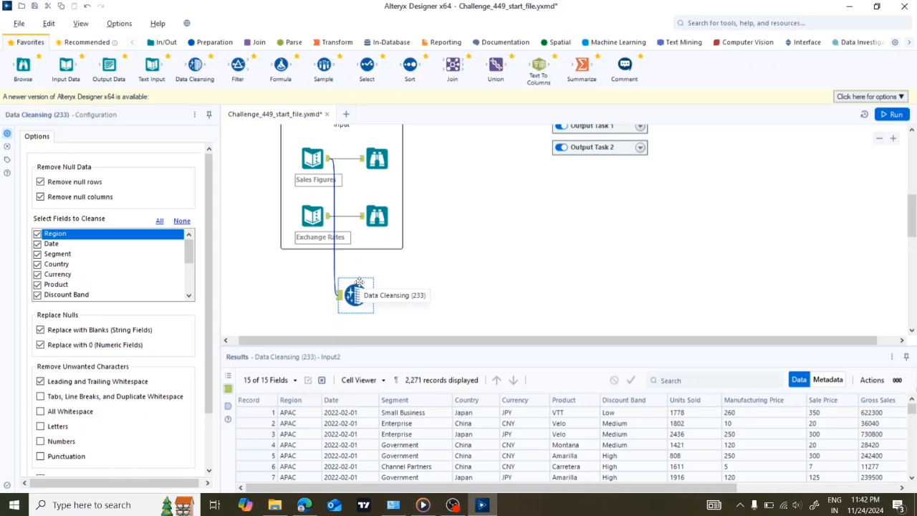
- Reread the challenge tasks and review the Country and Currency values in the Sales Figures Browse tool
{"action": "scroll", "coordinate": [481, 239], "scroll_direction": "up", "scroll_amount": 4}
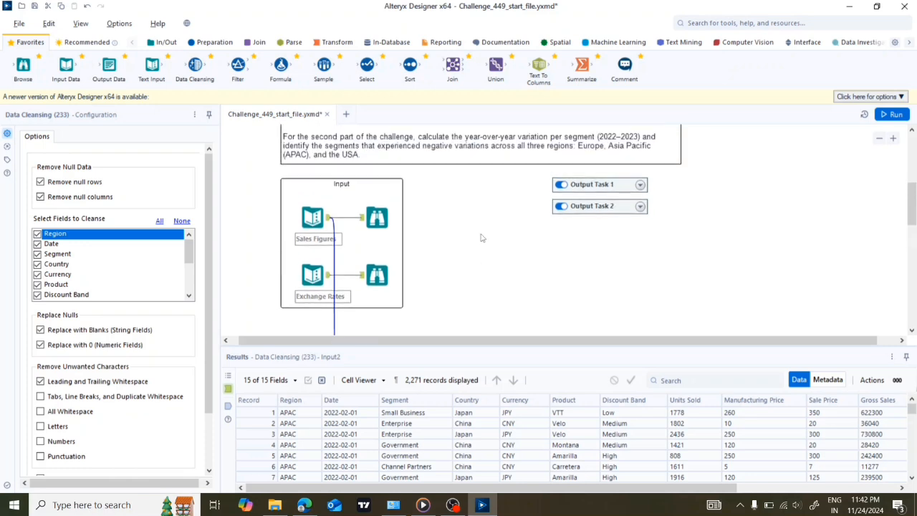
{"action": "scroll", "coordinate": [450, 216], "scroll_direction": "up", "scroll_amount": 1}
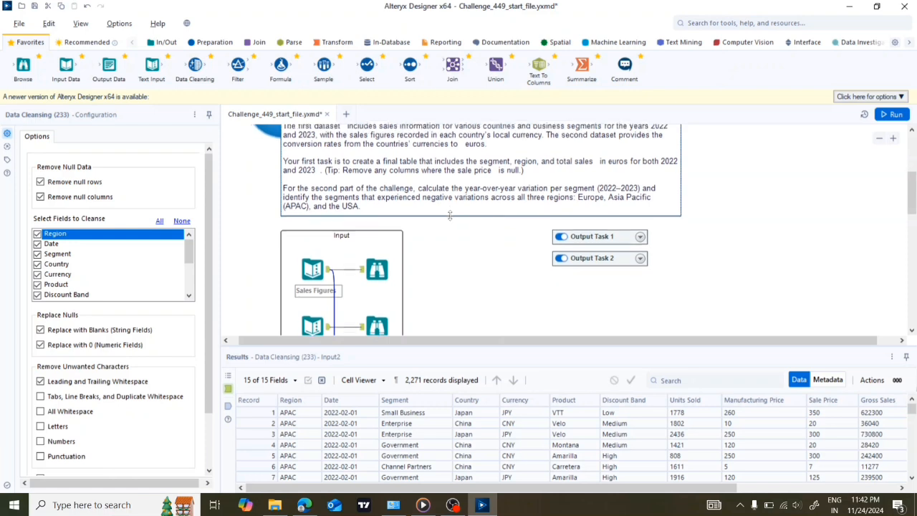
{"action": "scroll", "coordinate": [450, 216], "scroll_direction": "down", "scroll_amount": 1}
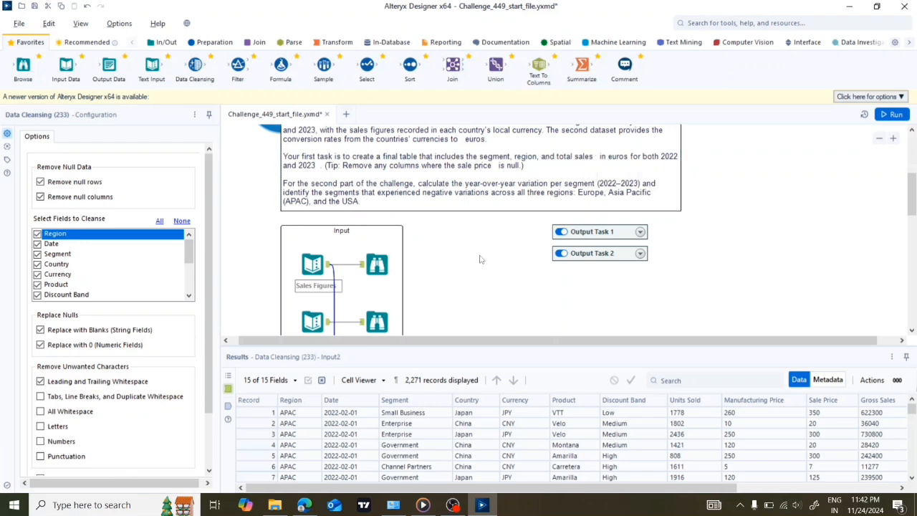
{"action": "scroll", "coordinate": [481, 260], "scroll_direction": "down", "scroll_amount": 4}
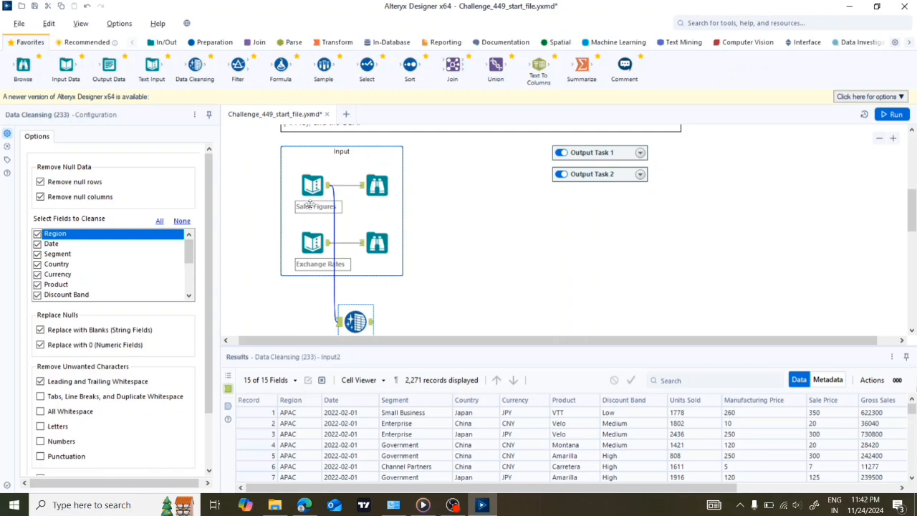
{"action": "scroll", "coordinate": [493, 234], "scroll_direction": "down", "scroll_amount": 2}
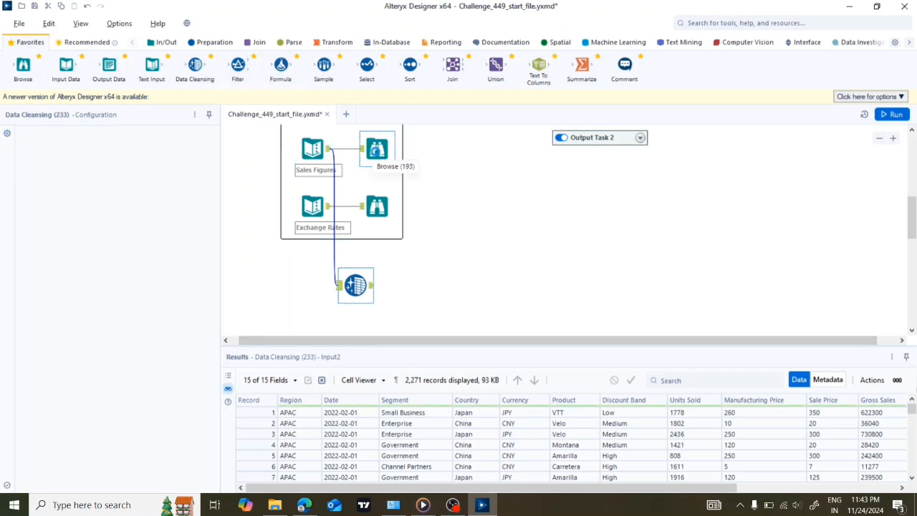
{"action": "left_click", "coordinate": [377, 150]}
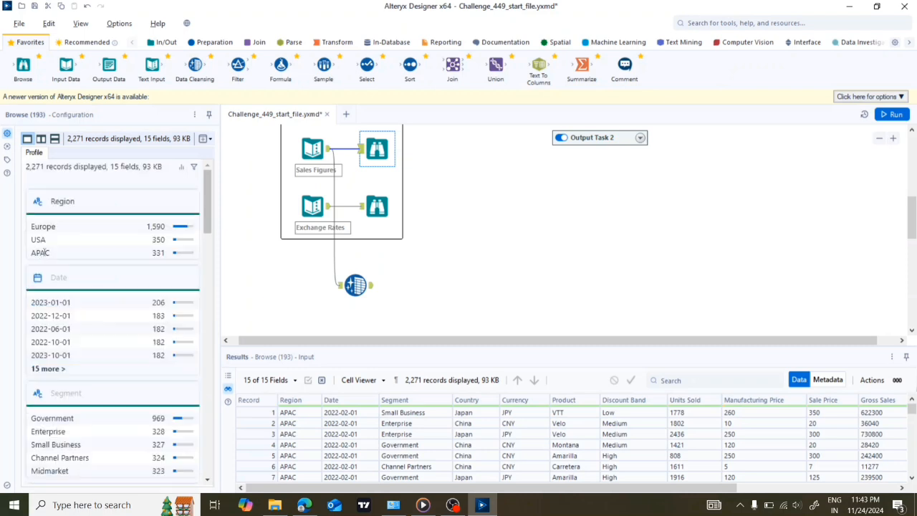
{"action": "scroll", "coordinate": [78, 310], "scroll_direction": "down", "scroll_amount": 4}
{"action": "scroll", "coordinate": [79, 310], "scroll_direction": "down", "scroll_amount": 3}
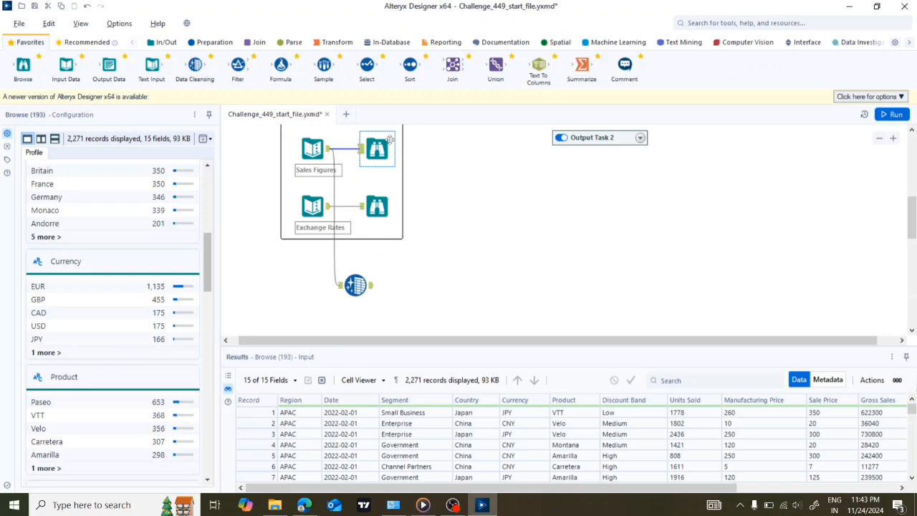
- Add a Formula tool connected to the Data Cleansing output and create a new output column named "Sales in Euro"
{"action": "left_click_drag", "start_coordinate": [281, 66], "coordinate": [394, 286]}
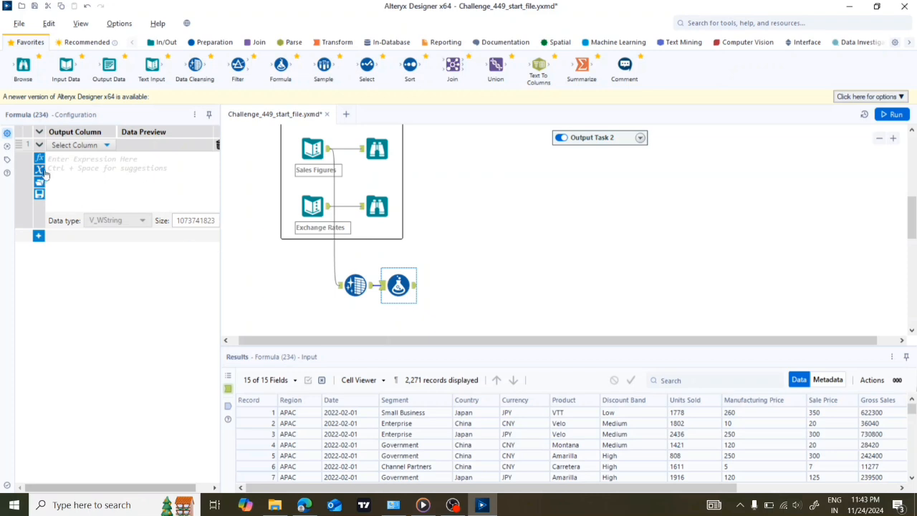
{"action": "left_click", "coordinate": [71, 145]}
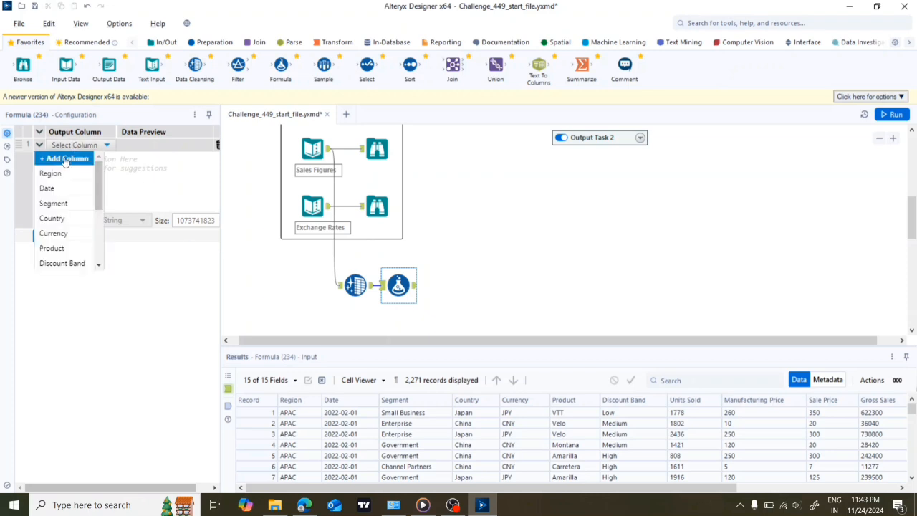
{"action": "left_click", "coordinate": [92, 147]}
{"action": "left_click", "coordinate": [93, 146]}
{"action": "left_click", "coordinate": [69, 158]}
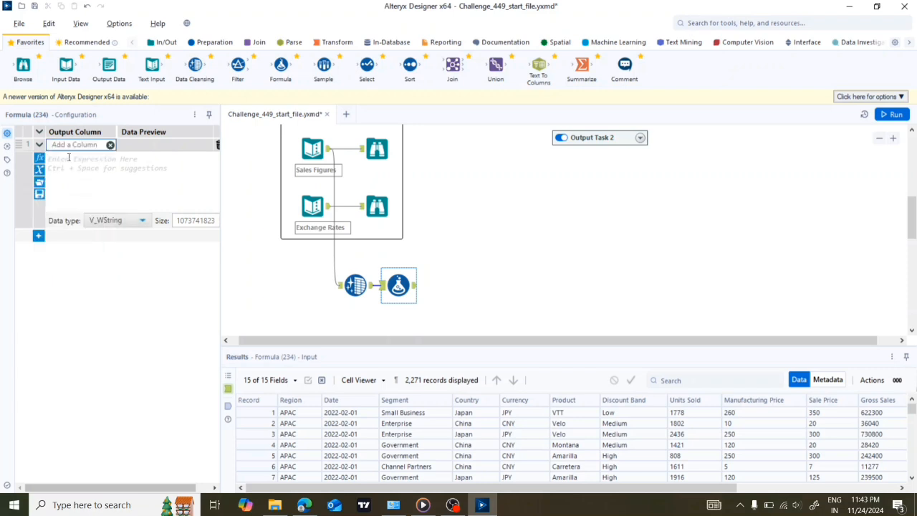
{"action": "type", "text": "SAles in Euro"}
{"action": "key", "text": "ctrl+a"}
{"action": "key", "text": "BackSpace"}
{"action": "type", "text": "Sa="}
{"action": "left_click", "coordinate": [72, 163]}
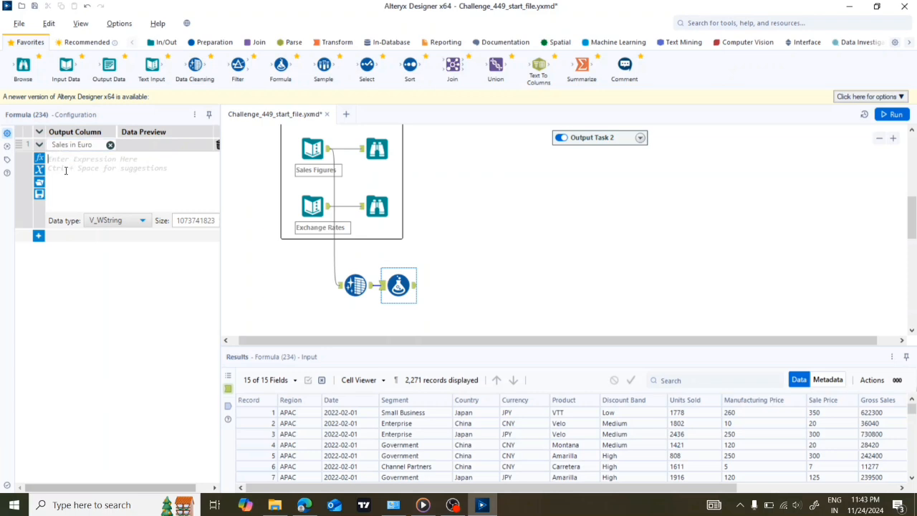
- Start the Sales in Euro expression with an IF/ELSEIF conditional template and set its first condition to [Currency]="JPY"
{"action": "type", "text": "i"}
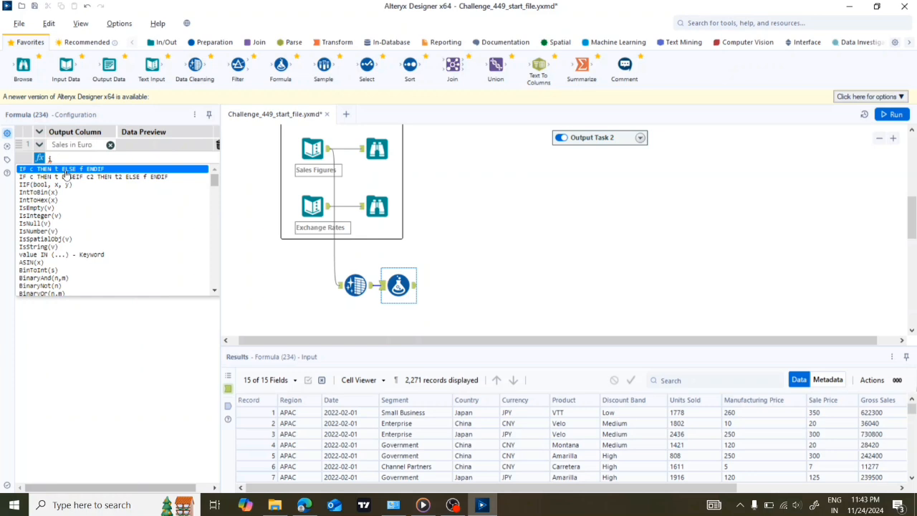
{"action": "left_click", "coordinate": [65, 177]}
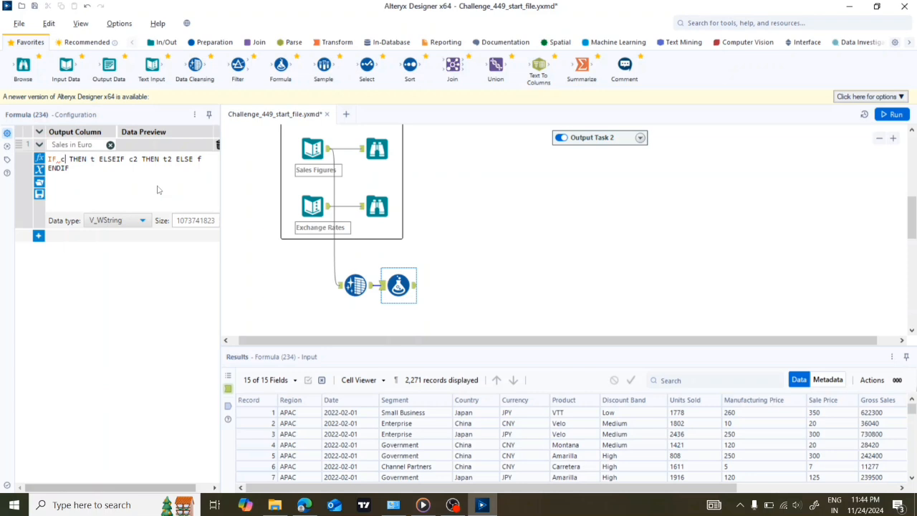
{"action": "type", "text": "["}
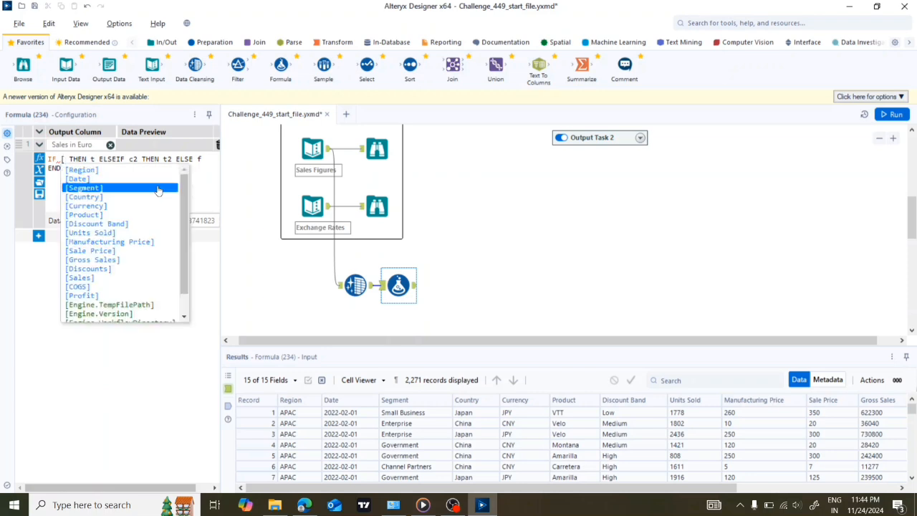
{"action": "left_click", "coordinate": [85, 206]}
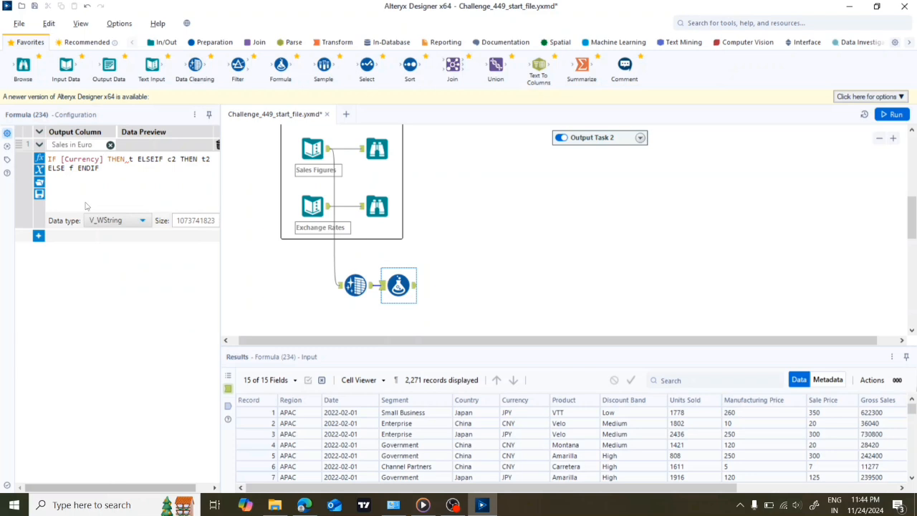
{"action": "type", "text": "="}
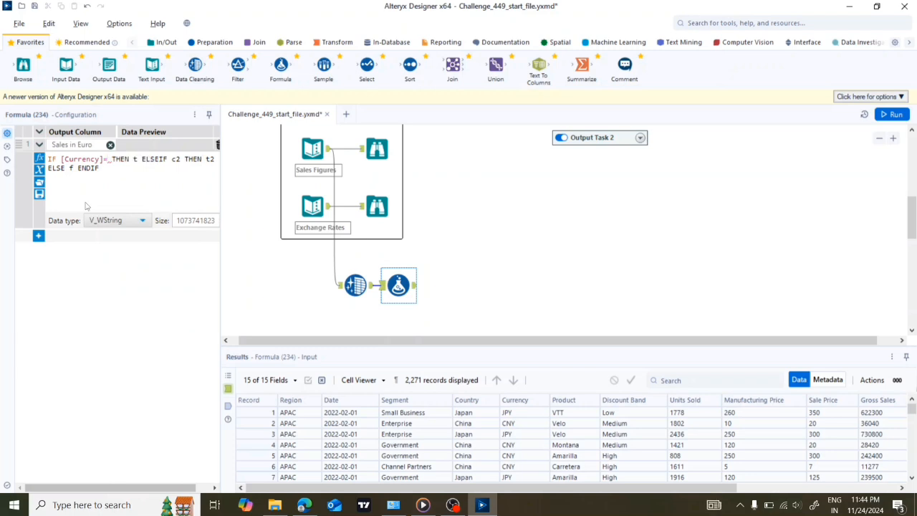
{"action": "type", "text": "\""}
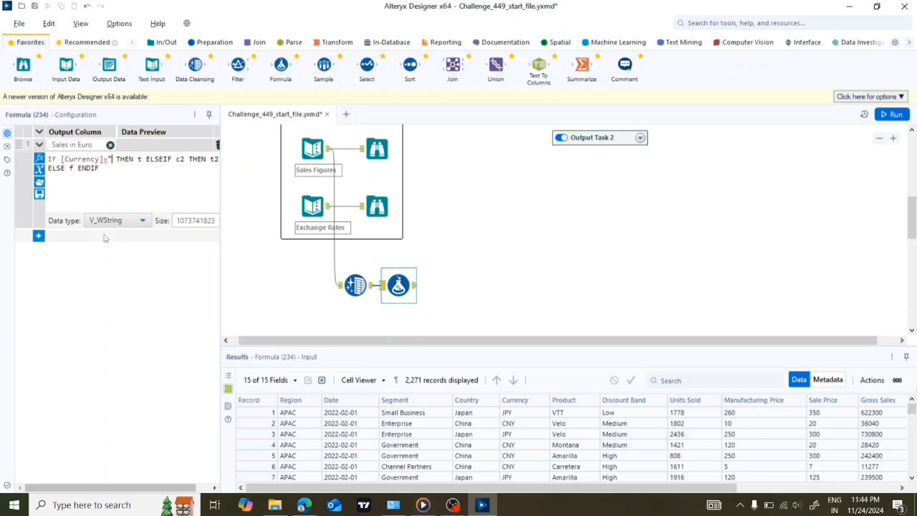
{"action": "type", "text": "JPY\""}
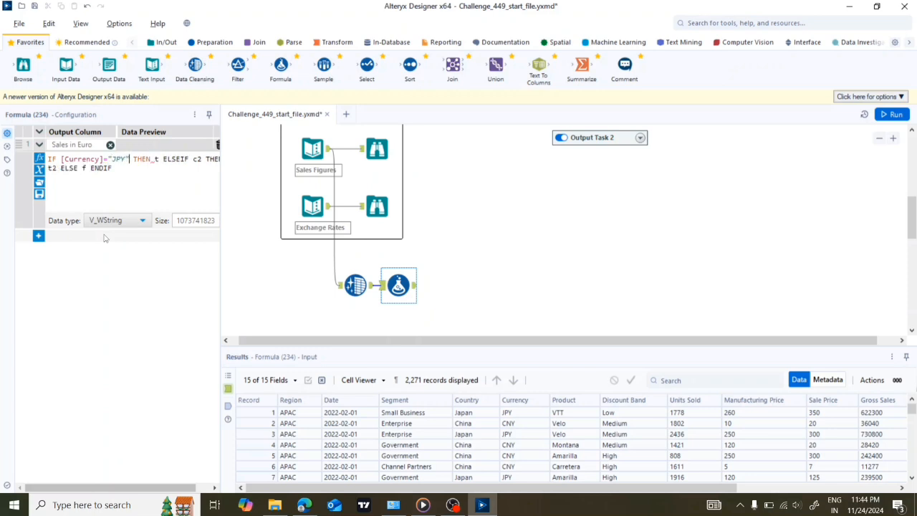
- Make the JPY branch return [Sales]*0.0063, taking the JPY-to-EUR rate from the Exchange Rates Browse data
{"action": "double_click", "coordinate": [157, 159]}
{"action": "key", "text": "BackSpace"}
{"action": "type", "text": "["}
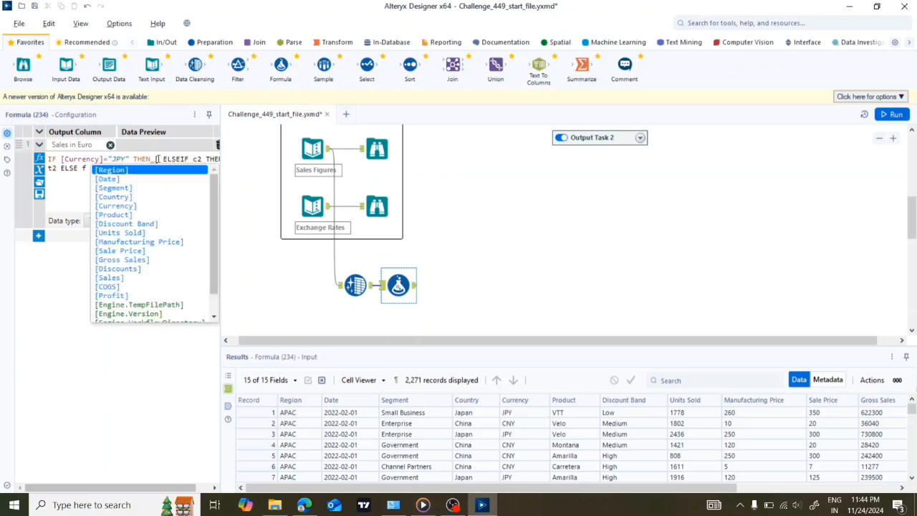
{"action": "left_click", "coordinate": [117, 279]}
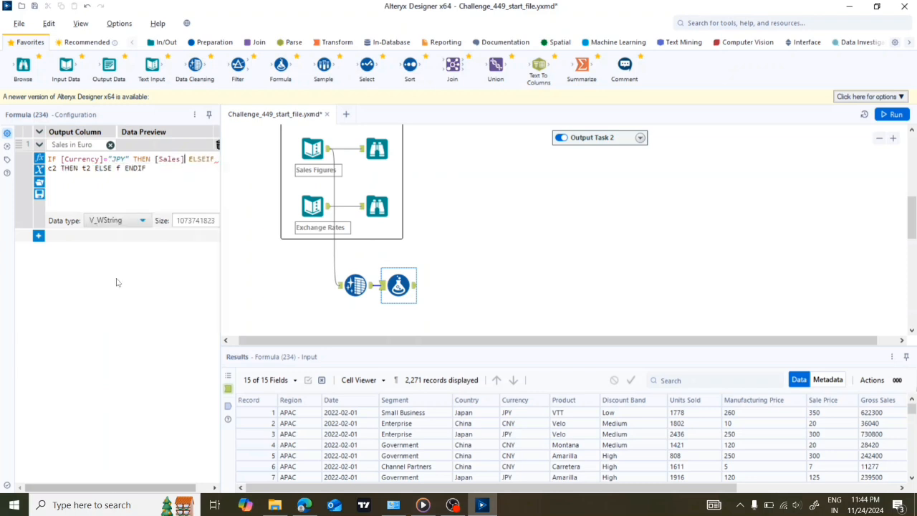
{"action": "type", "text": "*"}
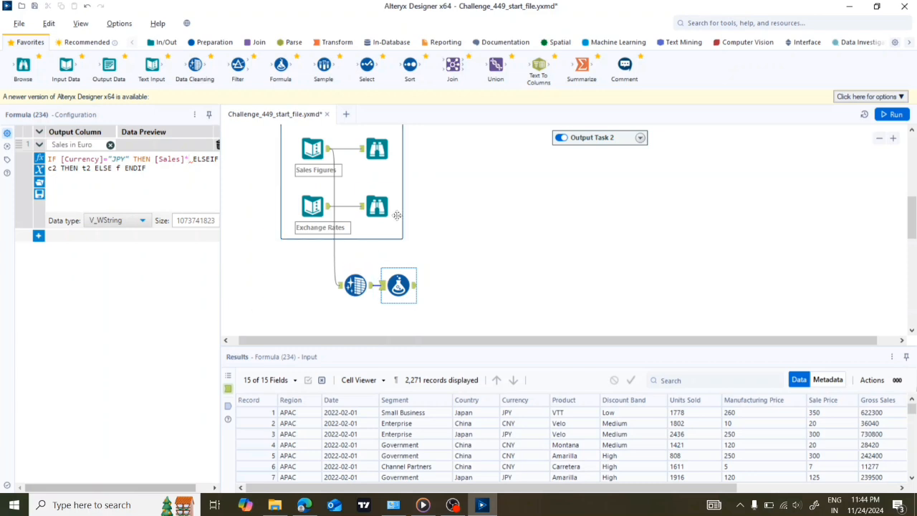
{"action": "left_click", "coordinate": [372, 207]}
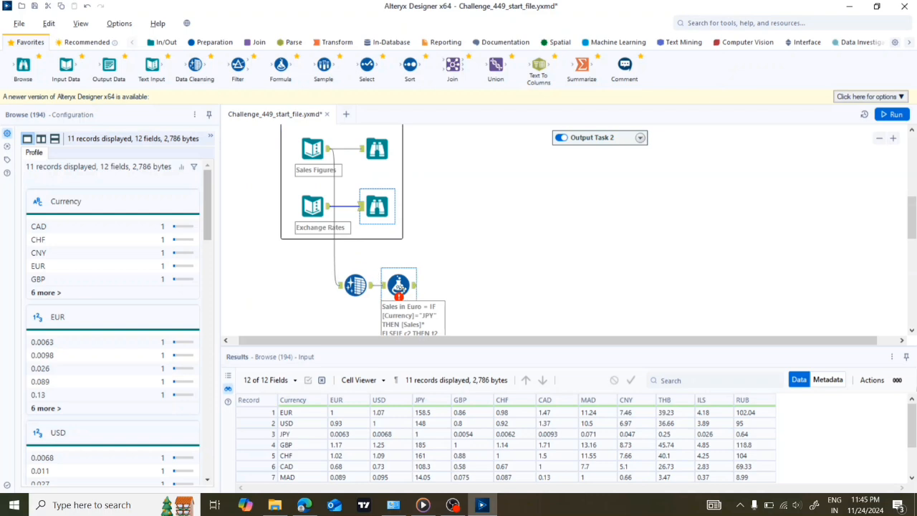
{"action": "left_click", "coordinate": [401, 291]}
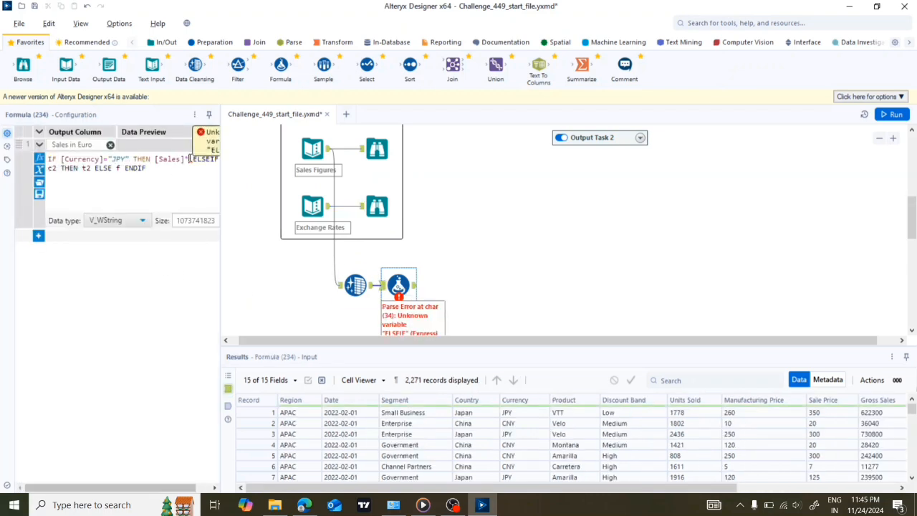
{"action": "left_click", "coordinate": [190, 158]}
{"action": "type", "text": "0.0063"}
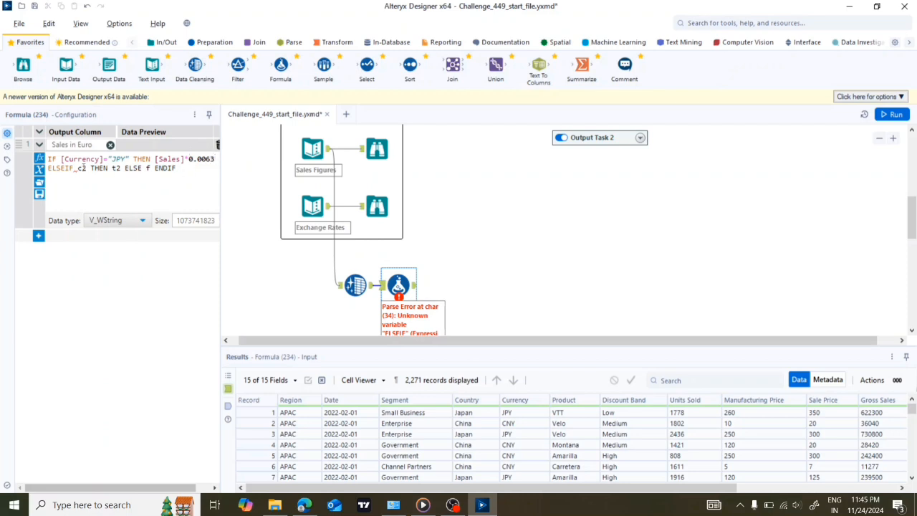
- Replace the c2 placeholder in the ELSEIF condition with the [Currency] field
{"action": "mouse_move", "coordinate": [77, 170]}
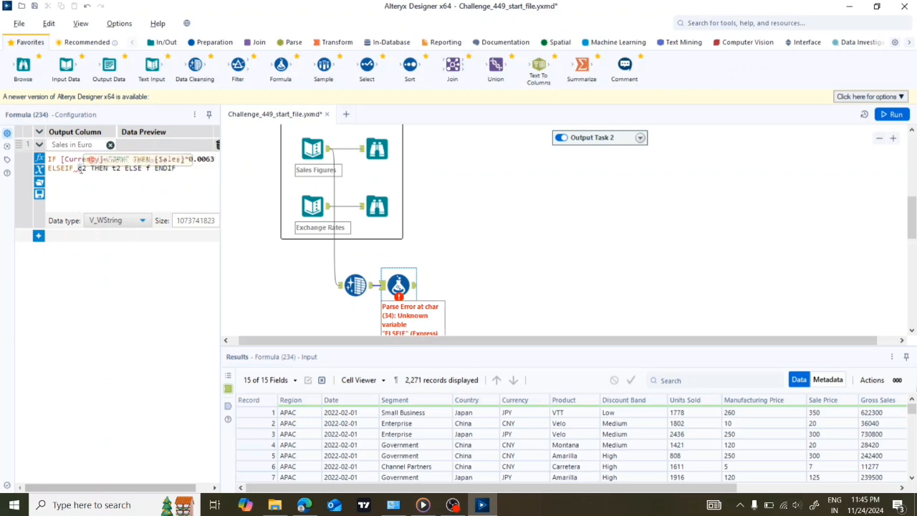
{"action": "double_click", "coordinate": [82, 169]}
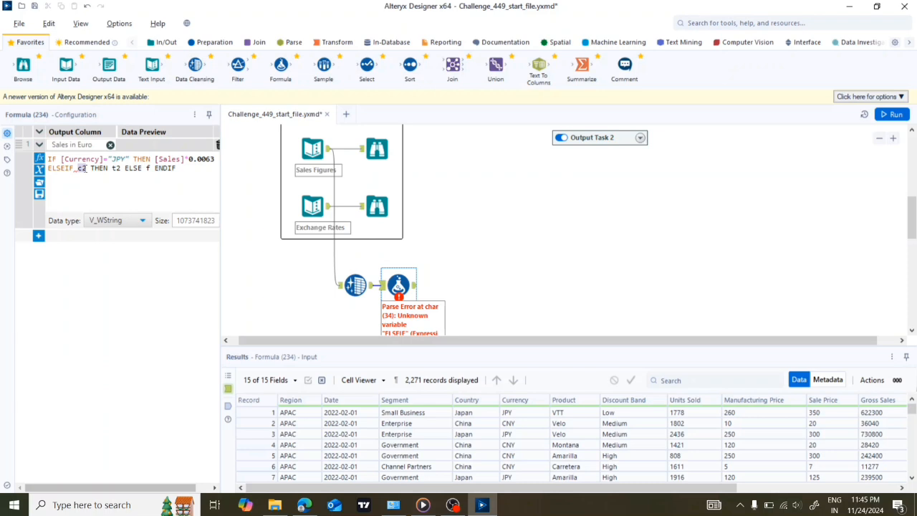
{"action": "type", "text": "["}
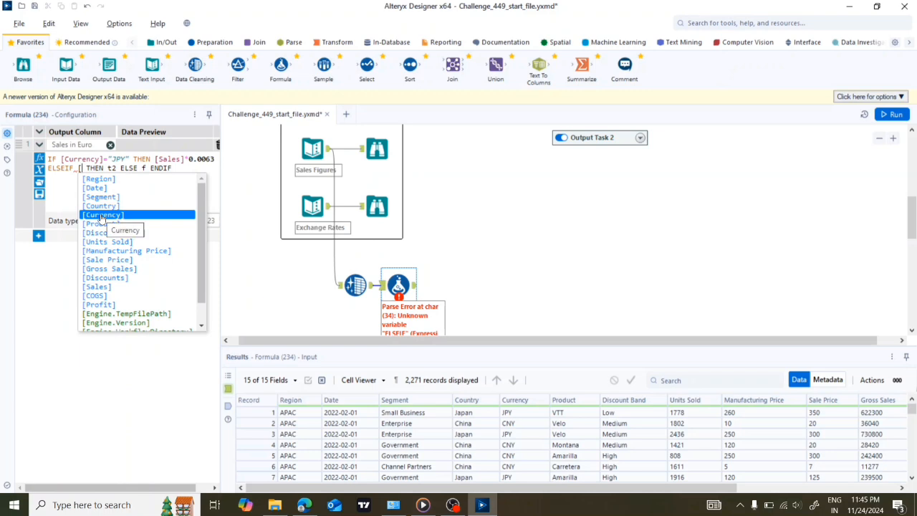
{"action": "left_click", "coordinate": [102, 216]}
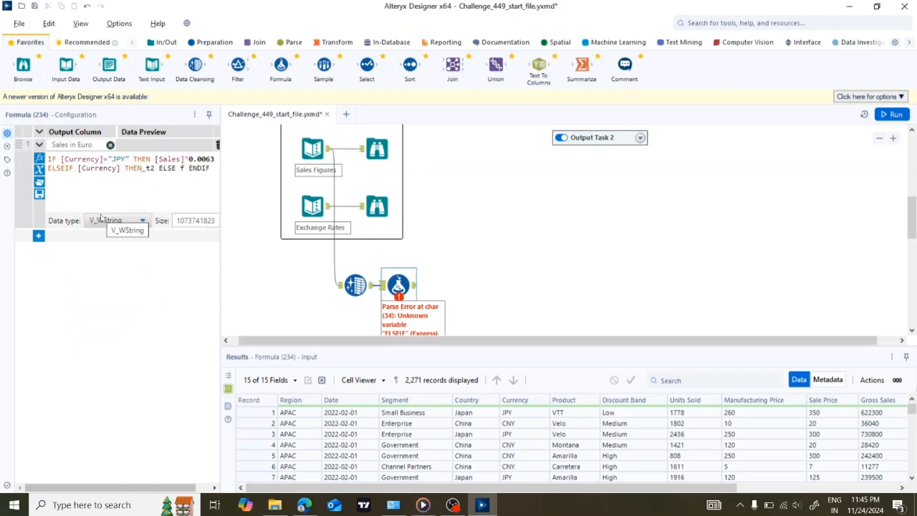
{"action": "type", "text": "\""}
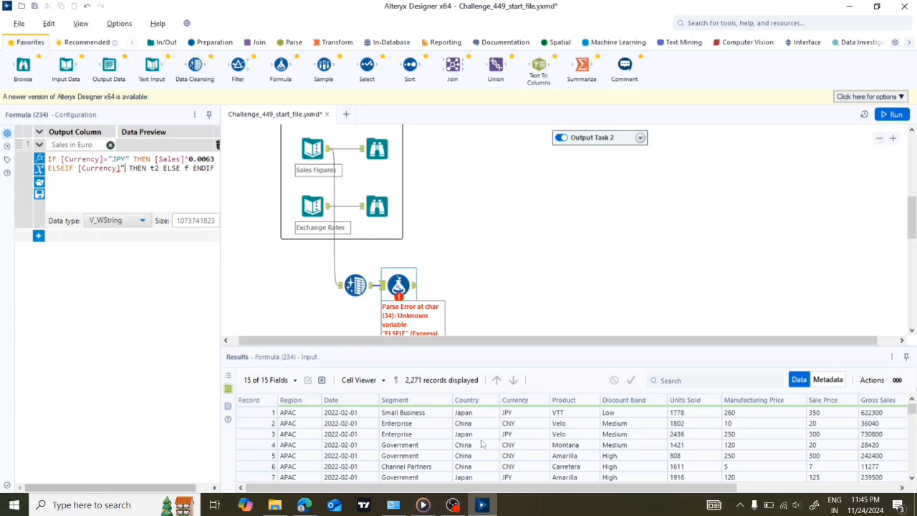
{"action": "type", "text": "CH"}
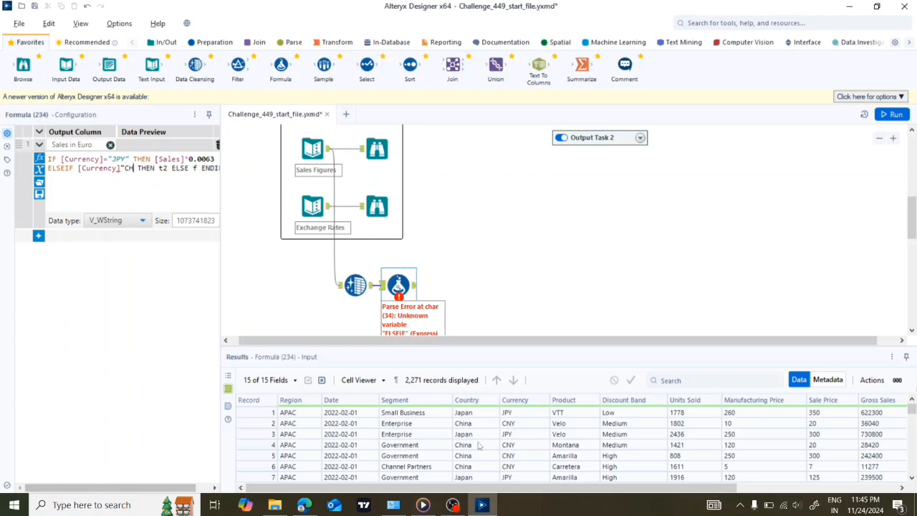
{"action": "key", "text": "BackSpace"}
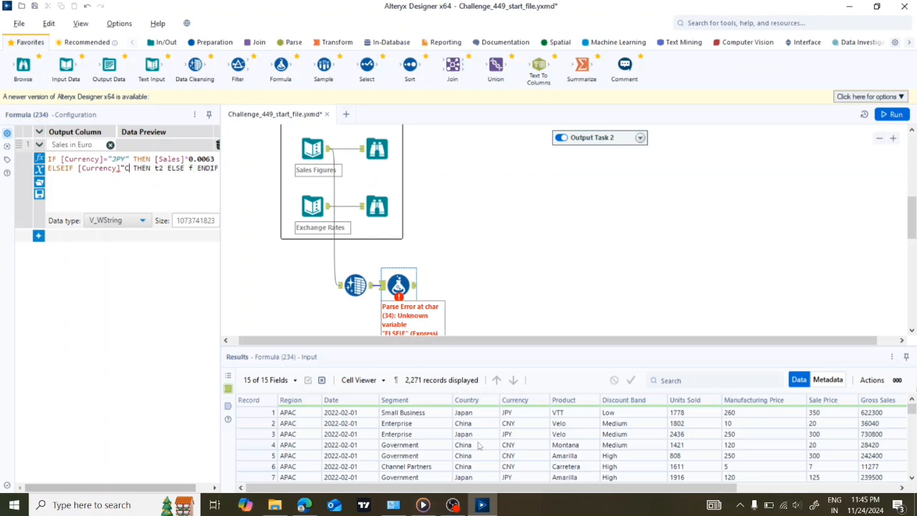
{"action": "type", "text": "NY"}
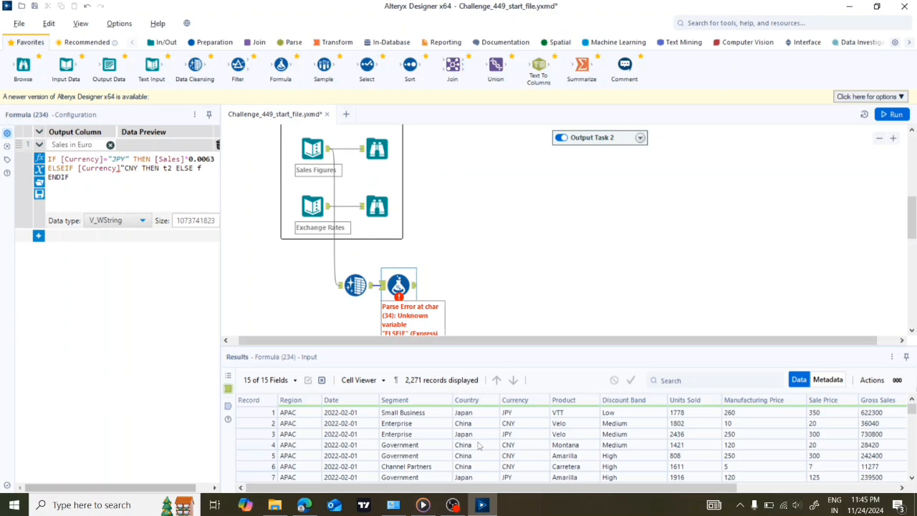
{"action": "type", "text": "\""}
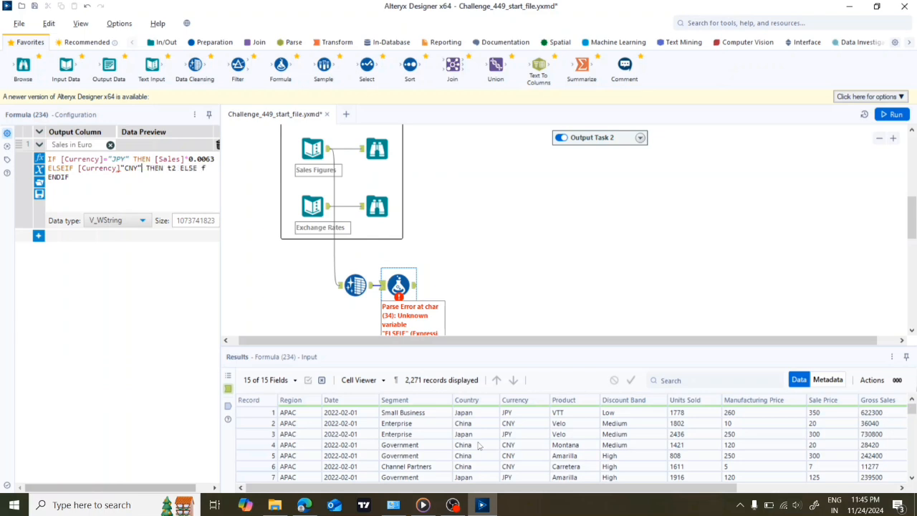
{"action": "key", "text": "BackSpace"}
{"action": "key", "text": "BackSpace"}
{"action": "key", "text": "BackSpace"}
{"action": "key", "text": "BackSpace"}
{"action": "key", "text": "BackSpace"}
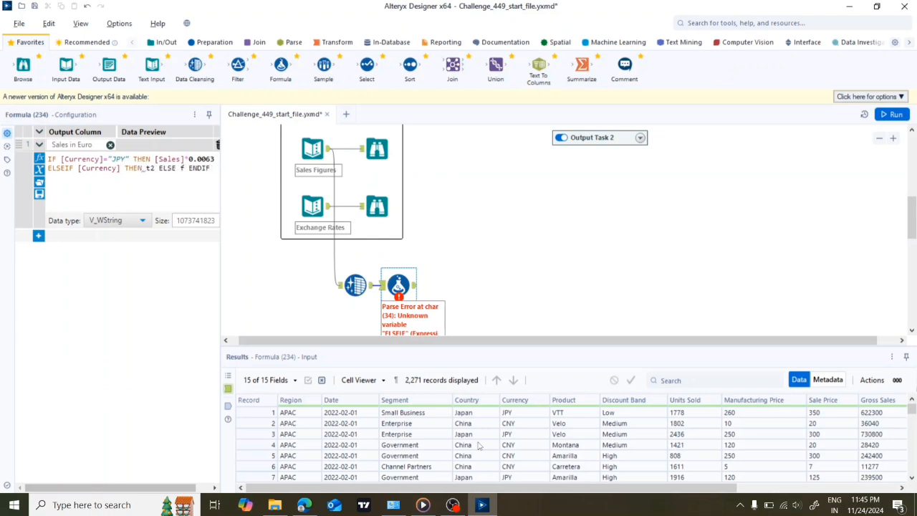
- Complete the ELSEIF condition so that it compares [Currency] with ="CNY"
{"action": "type", "text": "=\""}
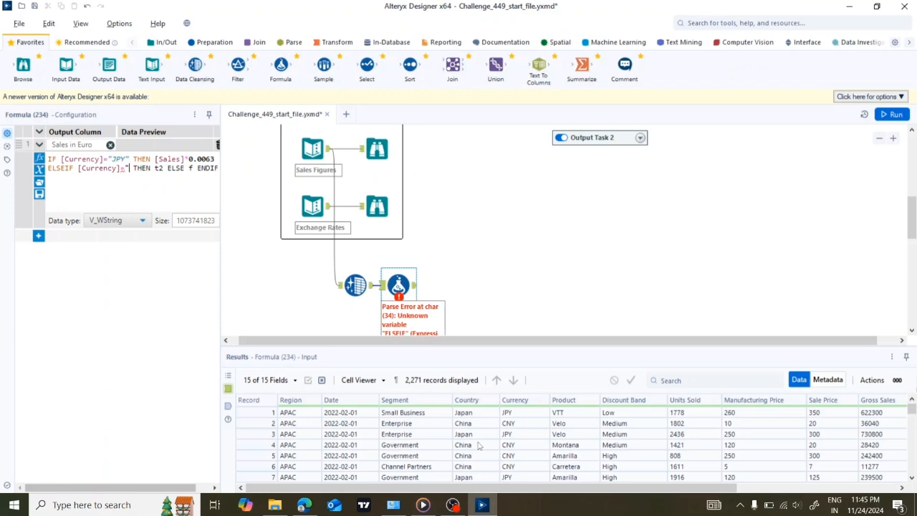
{"action": "type", "text": "CNY"}
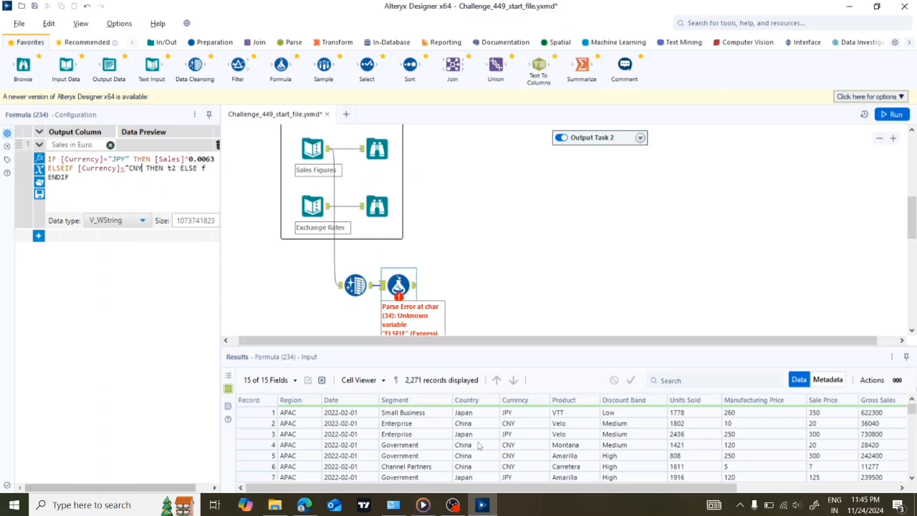
{"action": "type", "text": "\""}
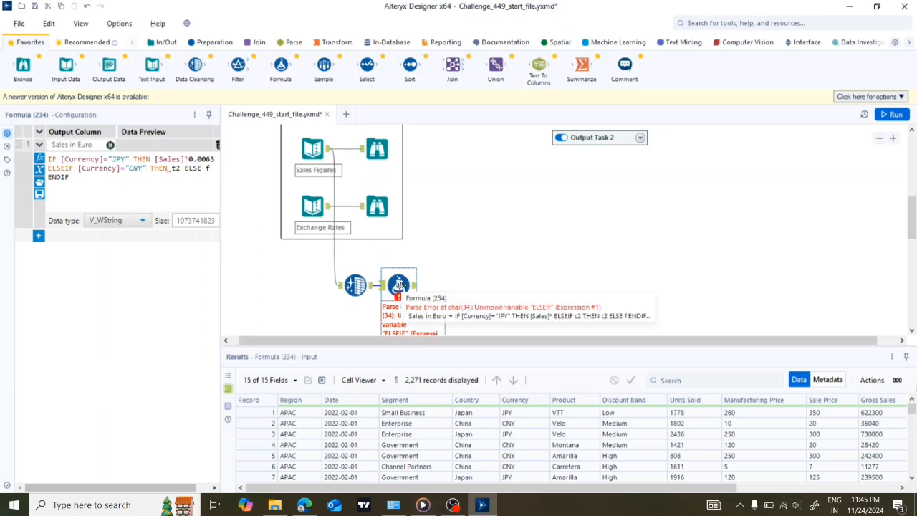
- Look up the CNY-to-EUR rate in the Exchange Rates Browse data and make the CNY branch return [Sales]*0.13
{"action": "left_click", "coordinate": [378, 207]}
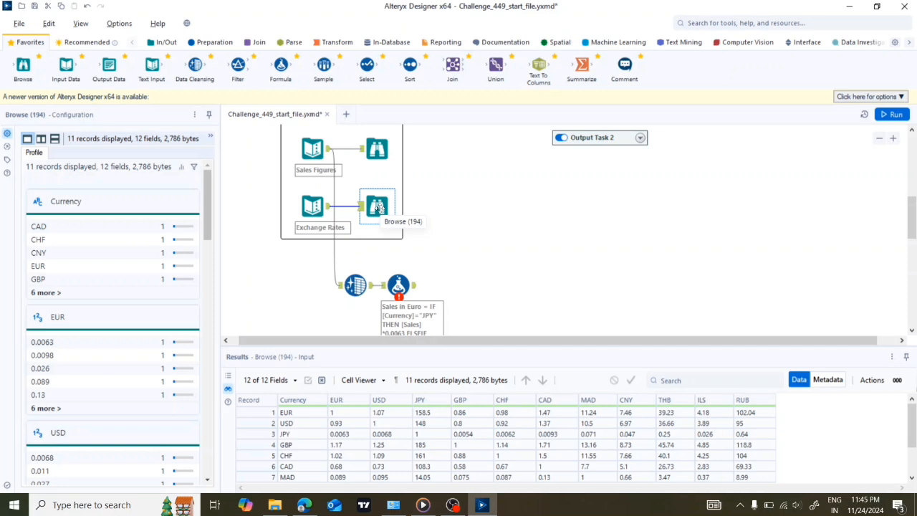
{"action": "scroll", "coordinate": [337, 466], "scroll_direction": "down", "scroll_amount": 2}
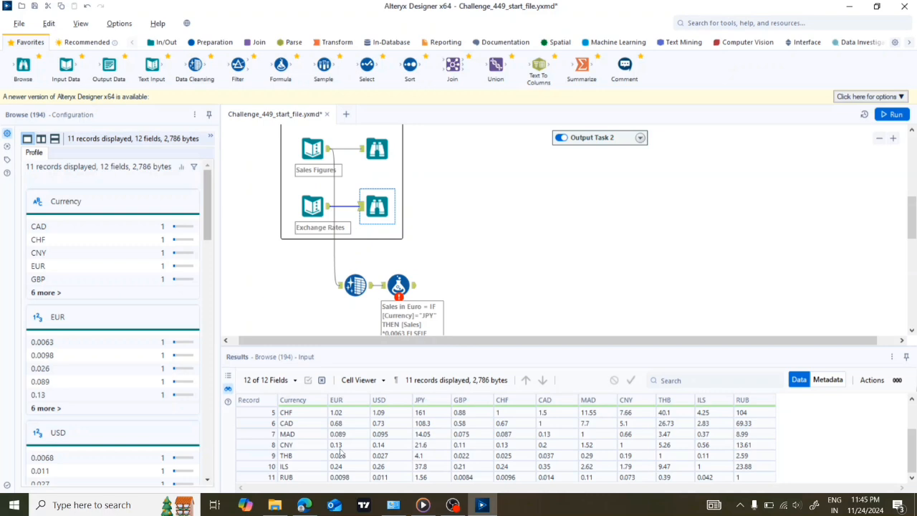
{"action": "left_click", "coordinate": [399, 285]}
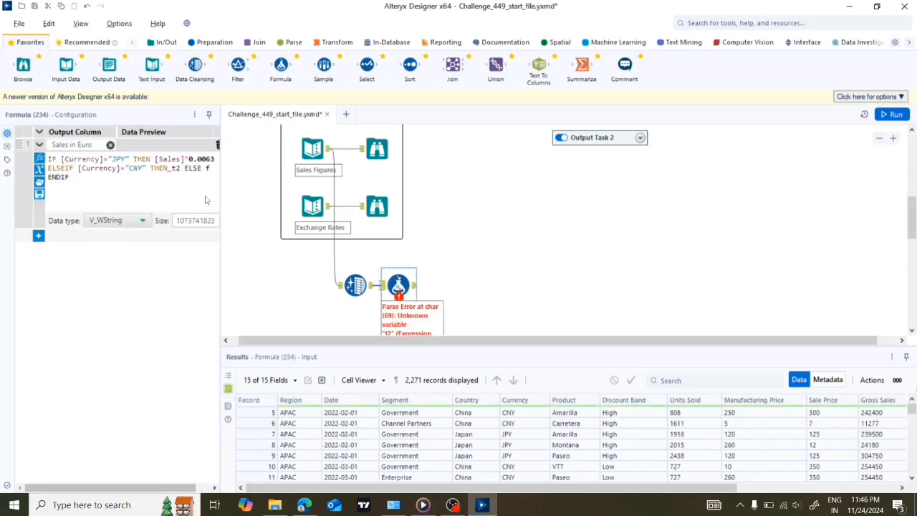
{"action": "double_click", "coordinate": [175, 169]}
{"action": "key", "text": "BackSpace"}
{"action": "type", "text": "["}
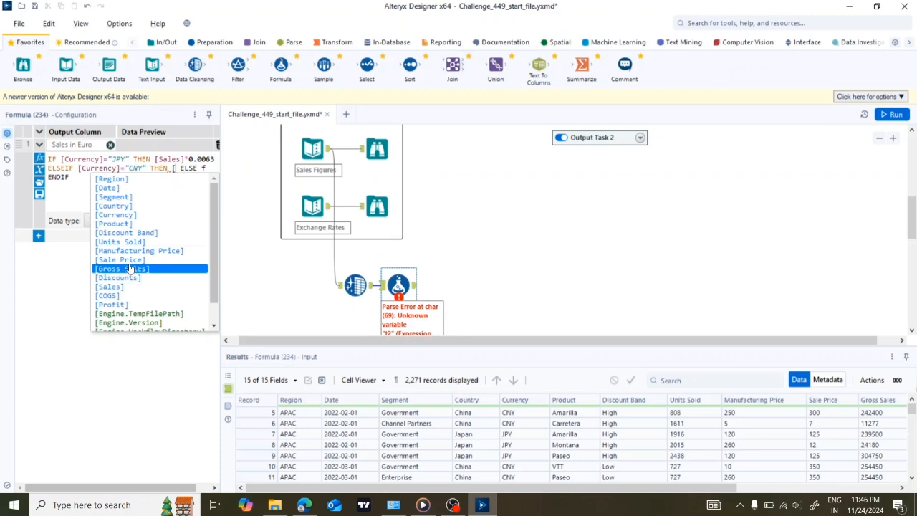
{"action": "left_click", "coordinate": [119, 287]}
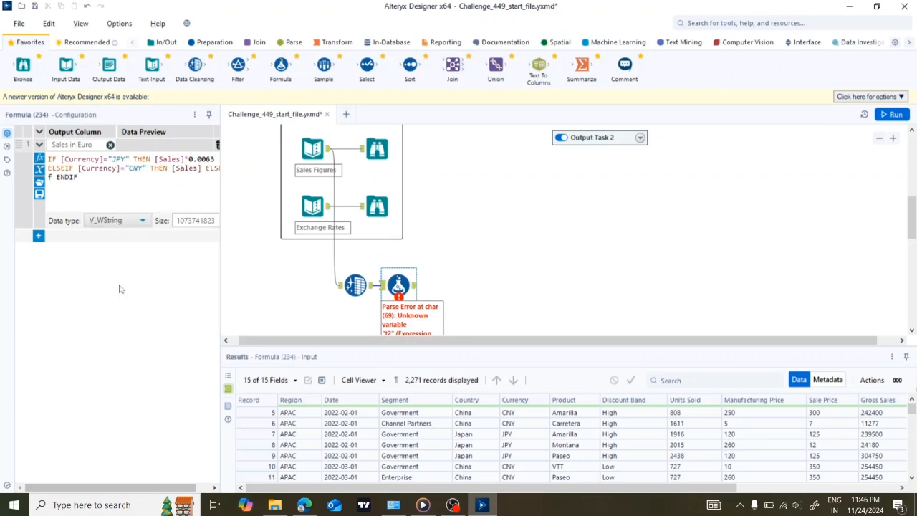
{"action": "type", "text": "*0.13"}
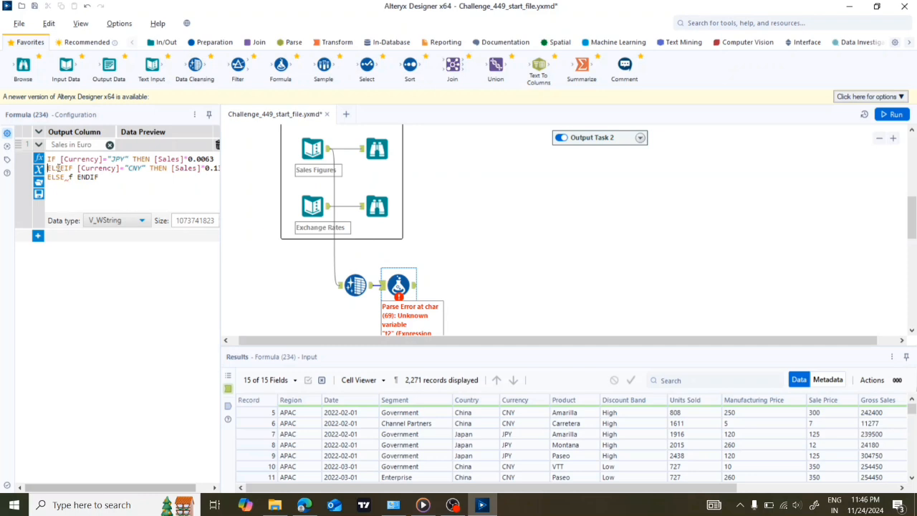
- Duplicate the CNY ELSEIF clause below itself, keeping the ELSE part on its own line
{"action": "left_click_drag", "start_coordinate": [47, 168], "coordinate": [227, 170]}
{"action": "key", "text": "ctrl+c"}
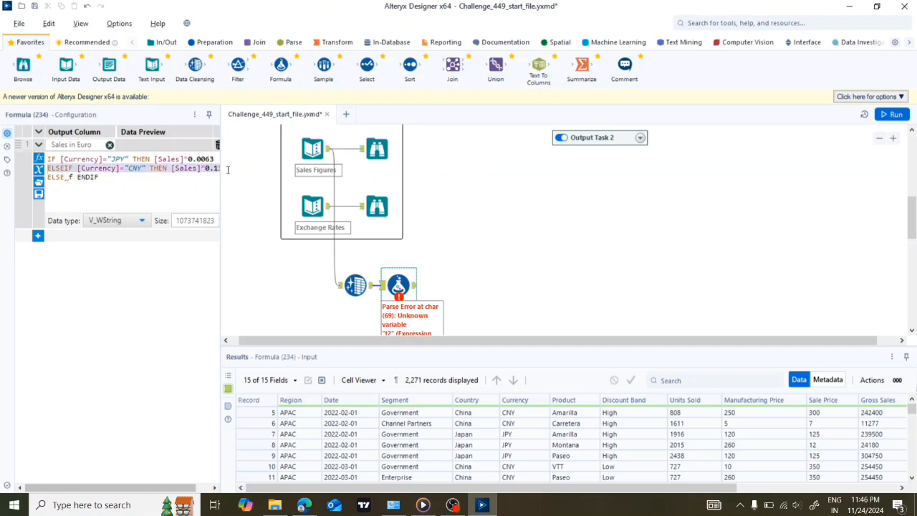
{"action": "left_click", "coordinate": [47, 178]}
{"action": "key", "text": "ctrl+v"}
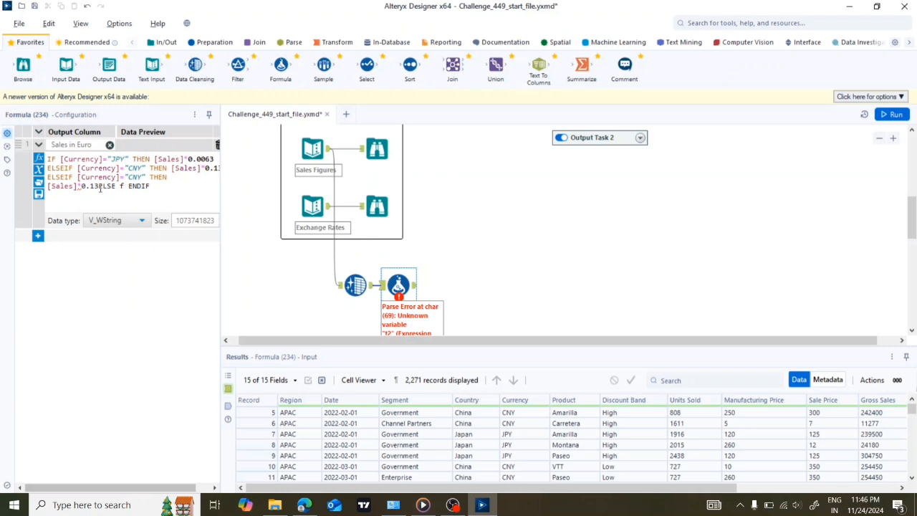
{"action": "key", "text": "Return"}
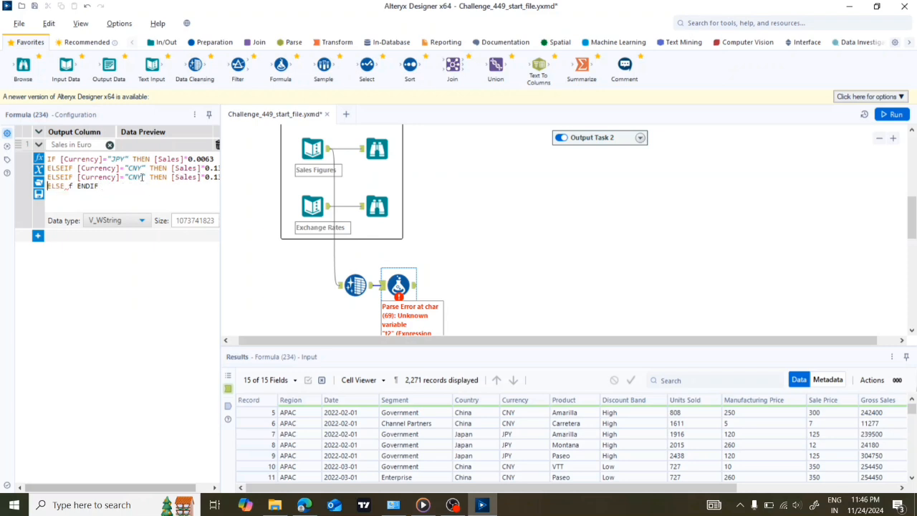
- Change the duplicated ELSEIF clause so that it compares [Currency] with "USD"
{"action": "key", "text": "BackSpace"}
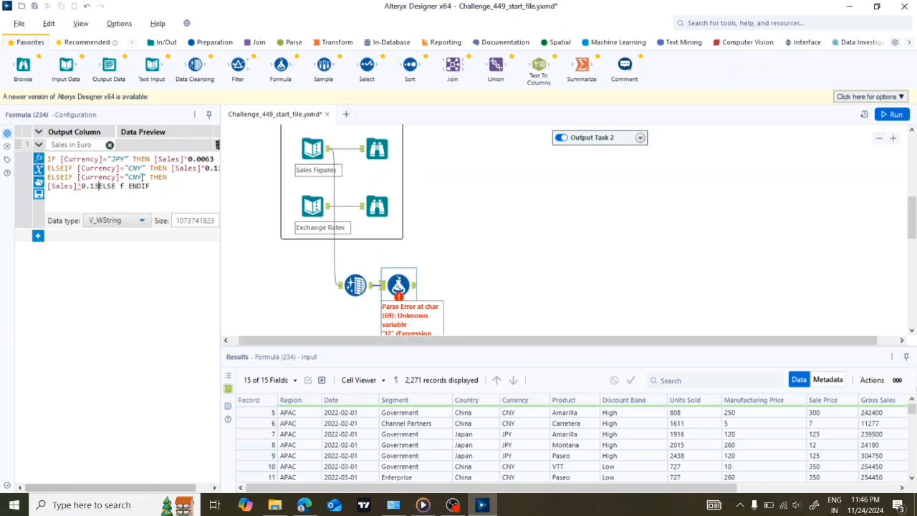
{"action": "key", "text": "Return"}
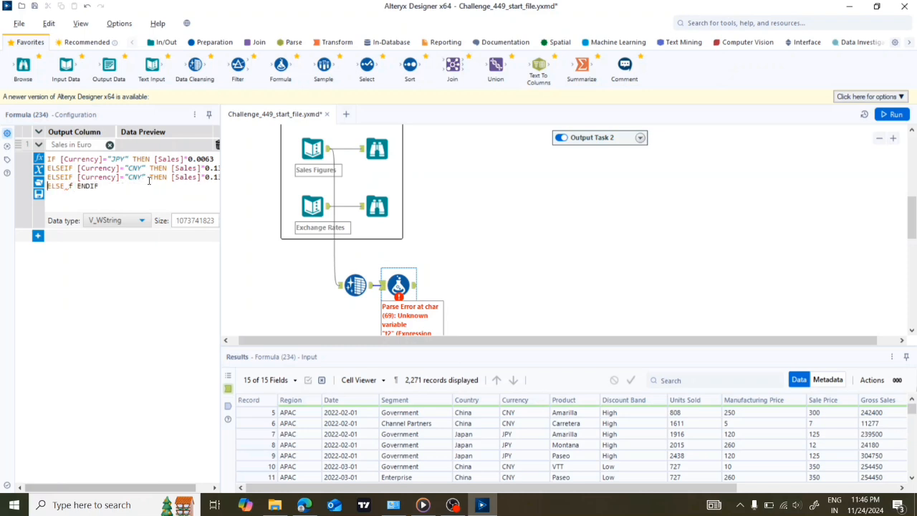
{"action": "left_click", "coordinate": [142, 177]}
{"action": "key", "text": "BackSpace"}
{"action": "key", "text": "BackSpace"}
{"action": "key", "text": "BackSpace"}
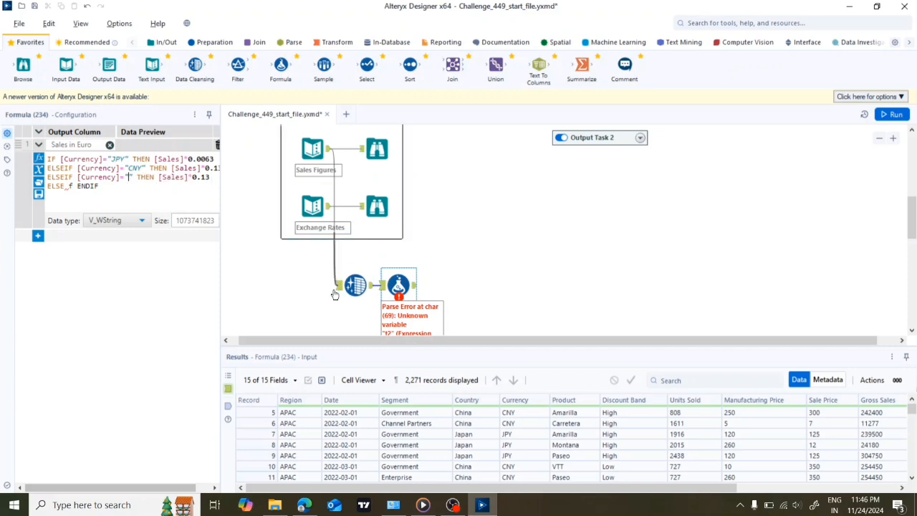
{"action": "scroll", "coordinate": [506, 455], "scroll_direction": "down", "scroll_amount": 10}
{"action": "scroll", "coordinate": [506, 455], "scroll_direction": "up", "scroll_amount": 12}
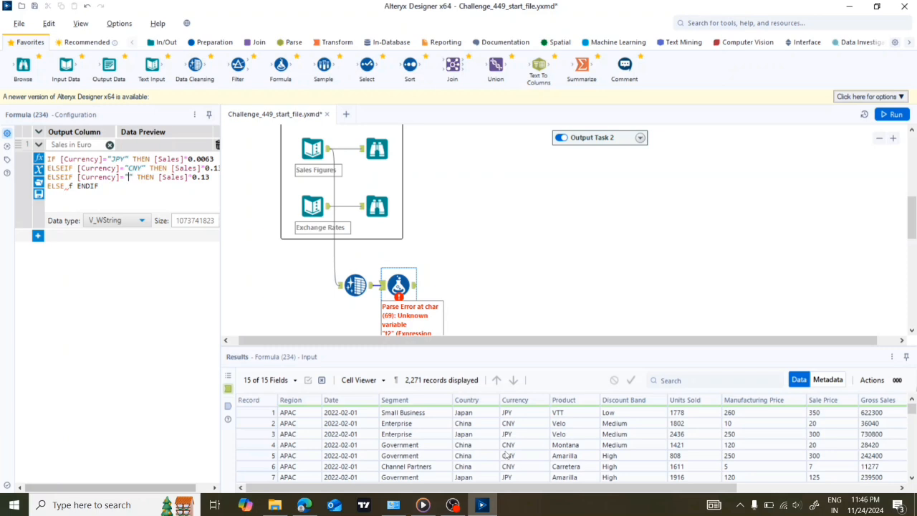
{"action": "type", "text": "USD"}
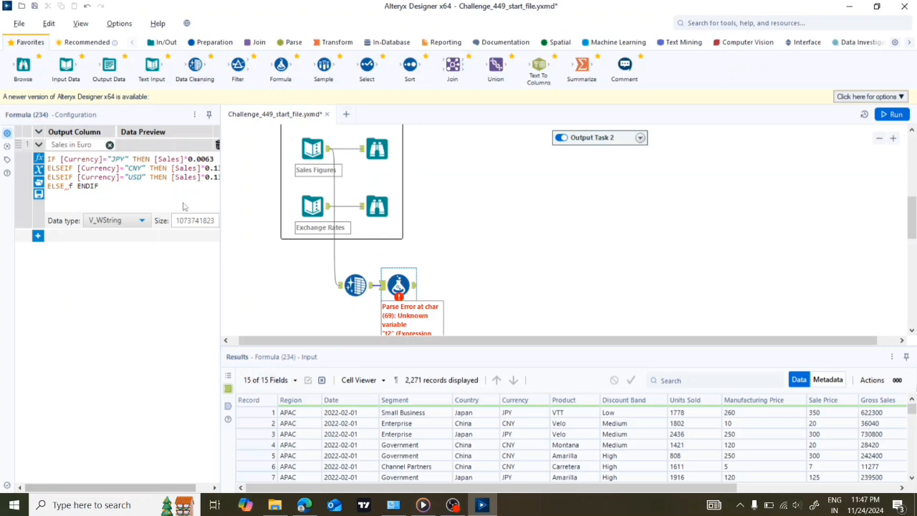
- Delete the Sales in Euro expression and remove the Formula tool from the workflow
{"action": "left_click", "coordinate": [217, 148]}
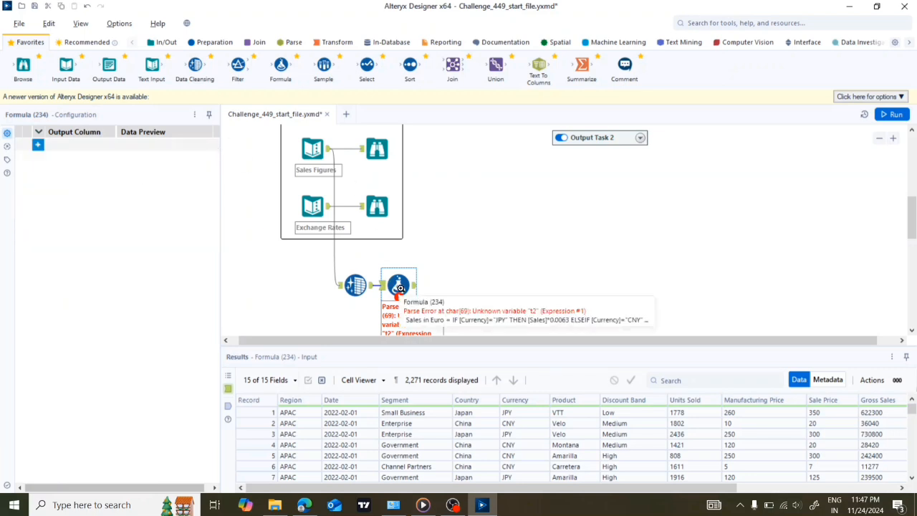
{"action": "right_click", "coordinate": [397, 292]}
{"action": "left_click", "coordinate": [407, 298]}
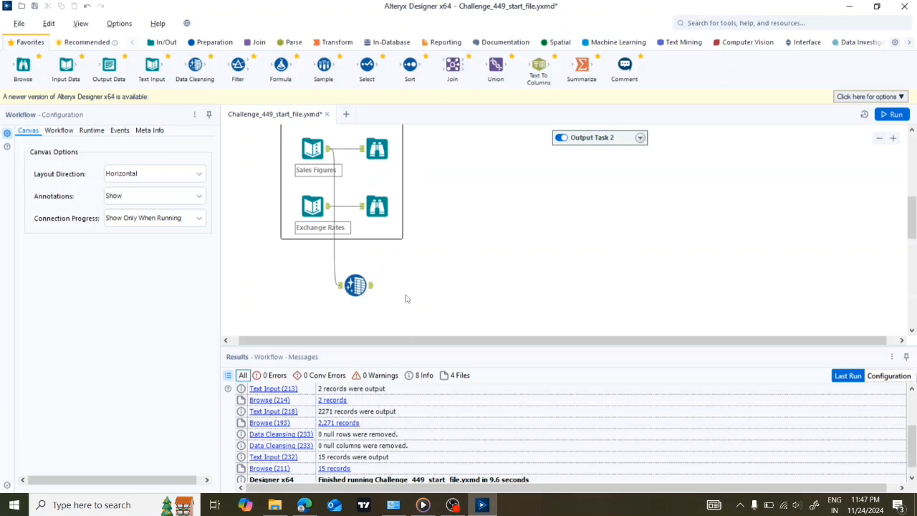
- Add a Join tool after the Data Cleansing tool and connect the Exchange Rates input to its right anchor
{"action": "left_click", "coordinate": [254, 42]}
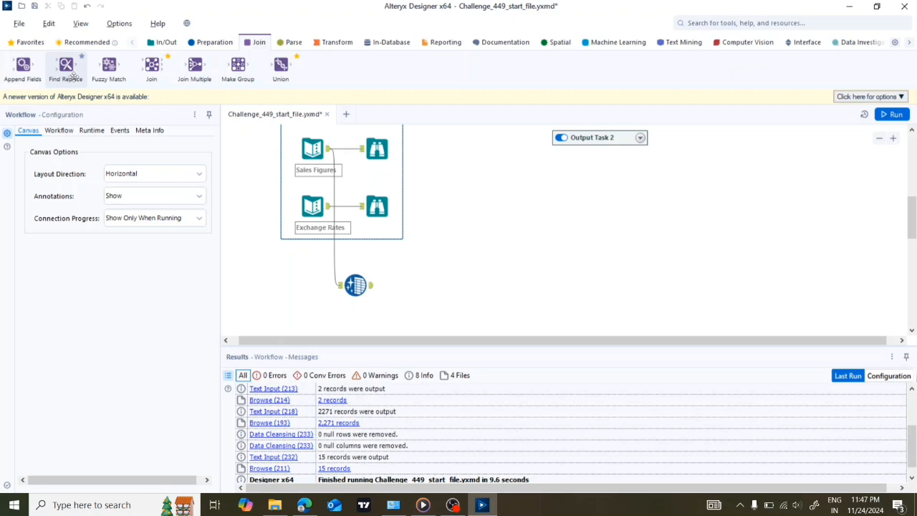
{"action": "left_click_drag", "start_coordinate": [152, 66], "coordinate": [404, 293]}
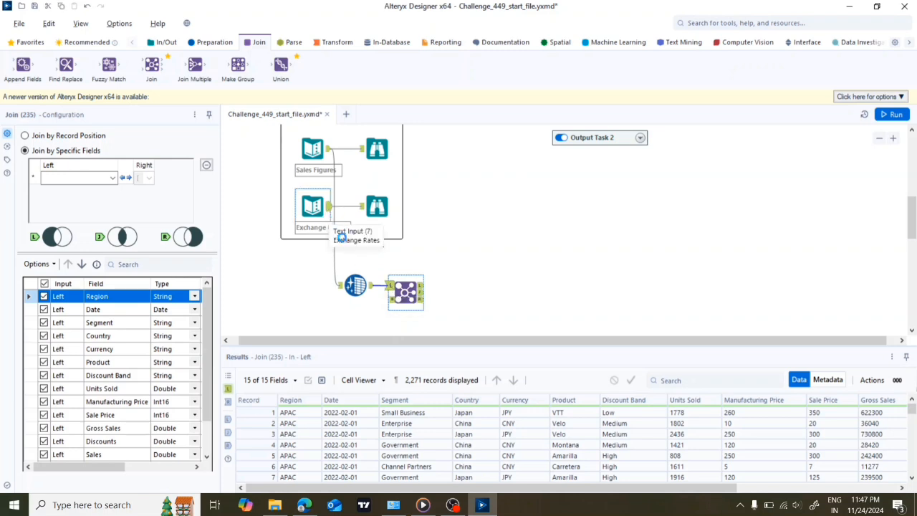
{"action": "left_click_drag", "start_coordinate": [341, 236], "coordinate": [389, 301]}
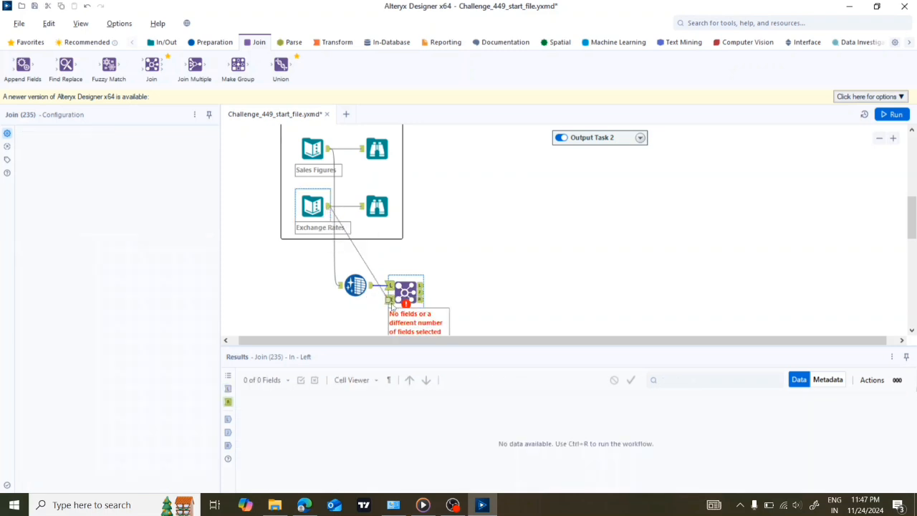
- Configure the Join to match the left Currency field with the right Currency field
{"action": "left_click", "coordinate": [391, 301]}
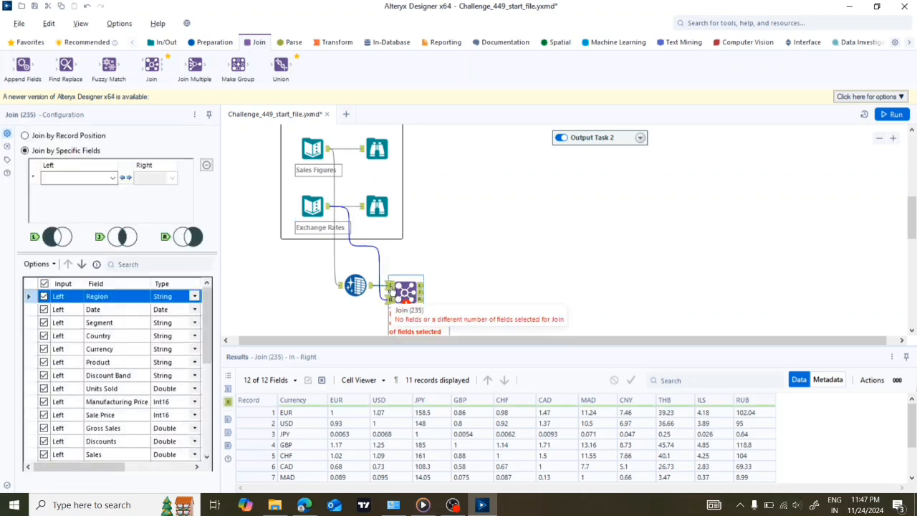
{"action": "left_click", "coordinate": [112, 178]}
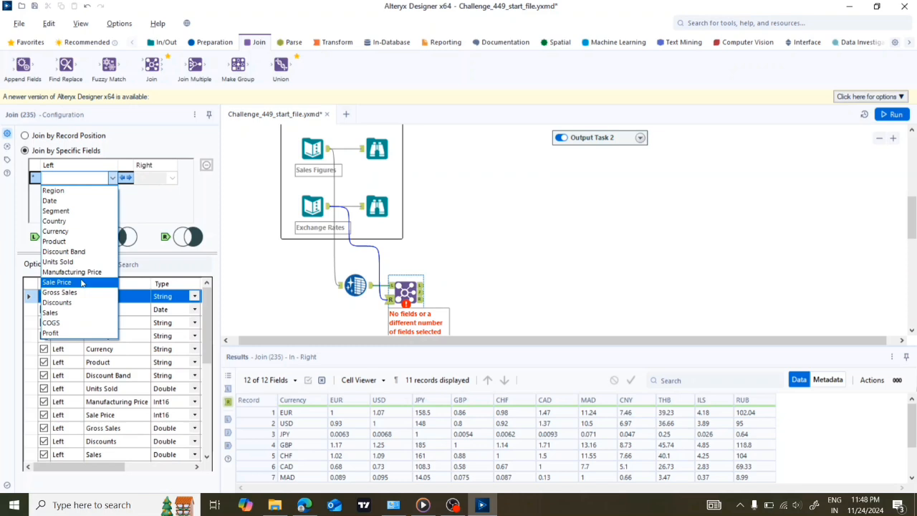
{"action": "left_click", "coordinate": [74, 232]}
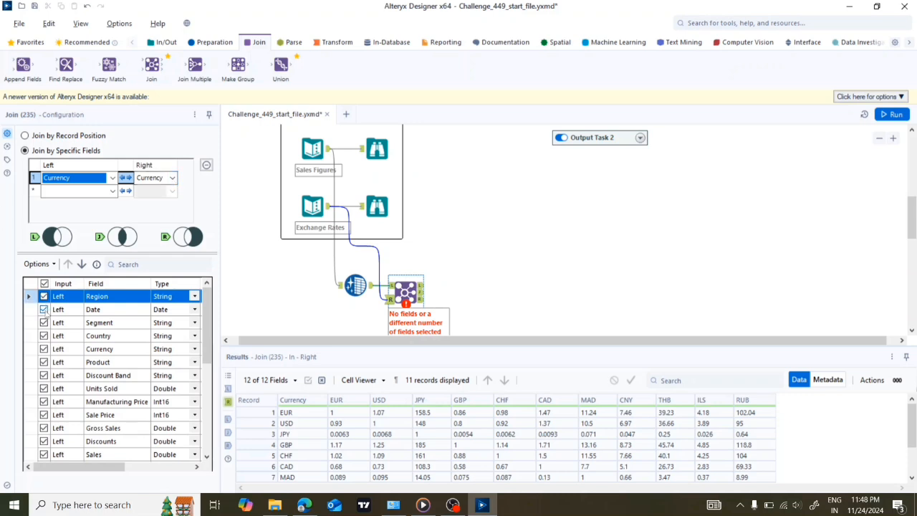
- Exclude the left fields Country, Product, Discount Band, Units Sold, Manufacturing Price, Sale Price, Gross Sales, Discounts, COGS and Profit from the Join output
{"action": "left_click", "coordinate": [43, 335]}
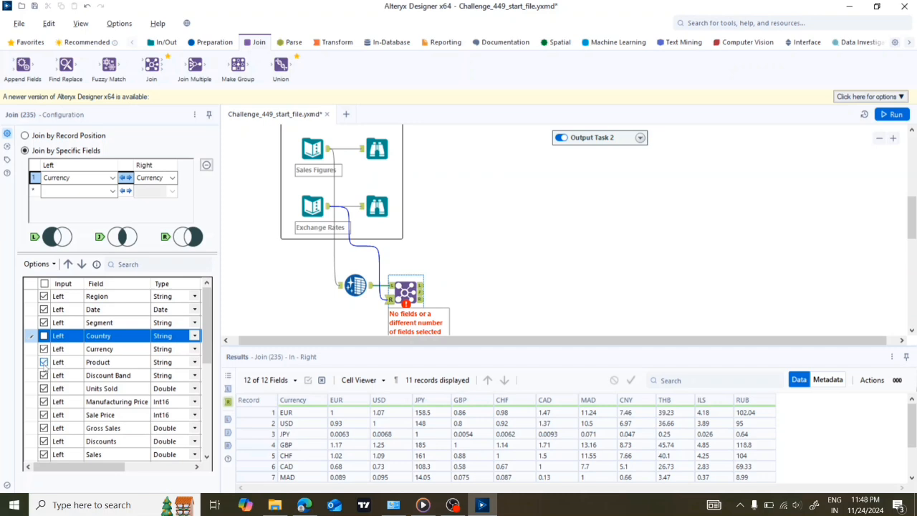
{"action": "left_click", "coordinate": [43, 362]}
{"action": "left_click", "coordinate": [44, 375]}
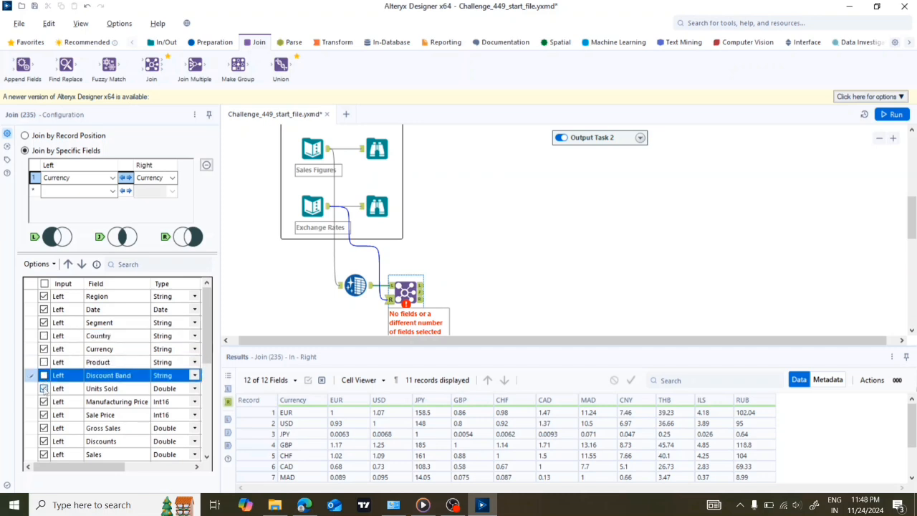
{"action": "left_click", "coordinate": [44, 389]}
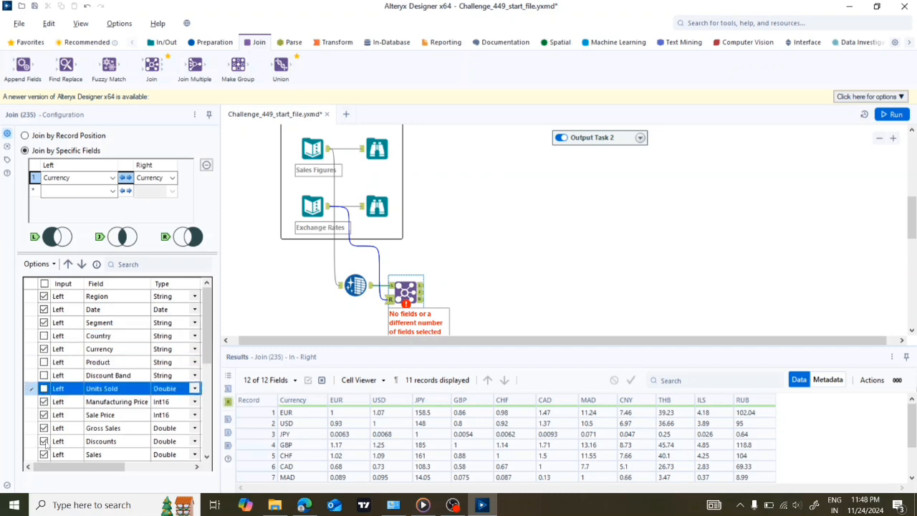
{"action": "mouse_move", "coordinate": [48, 470]}
{"action": "left_mouse_down"}
{"action": "mouse_move", "coordinate": [60, 474]}
{"action": "mouse_move", "coordinate": [35, 470]}
{"action": "left_mouse_up"}
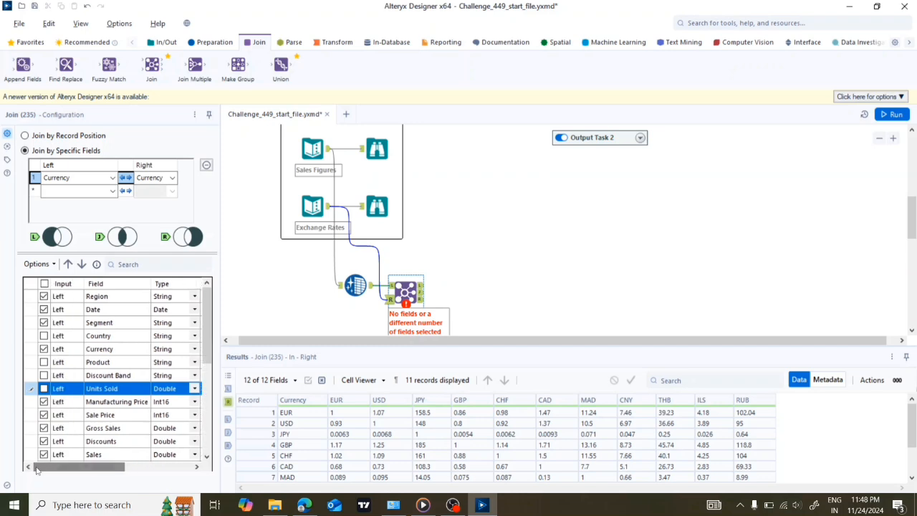
{"action": "left_click", "coordinate": [43, 401]}
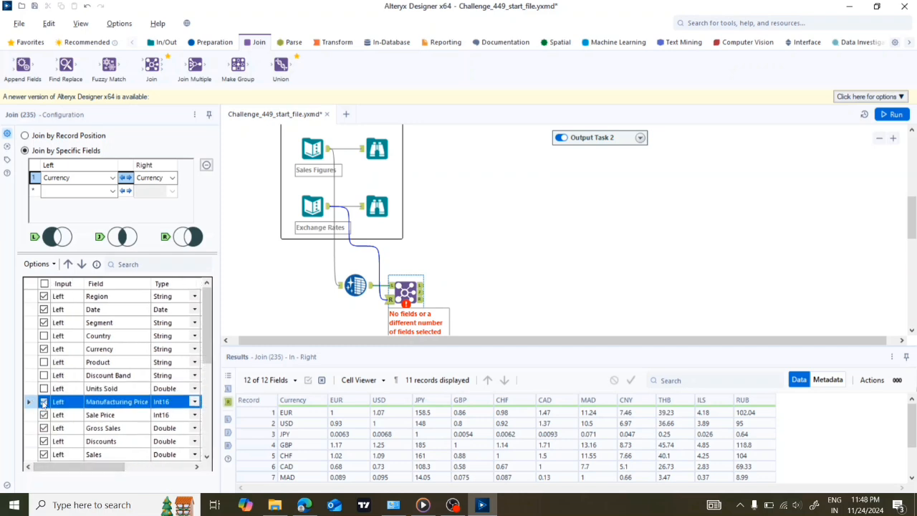
{"action": "left_click", "coordinate": [43, 415]}
{"action": "left_click", "coordinate": [44, 428]}
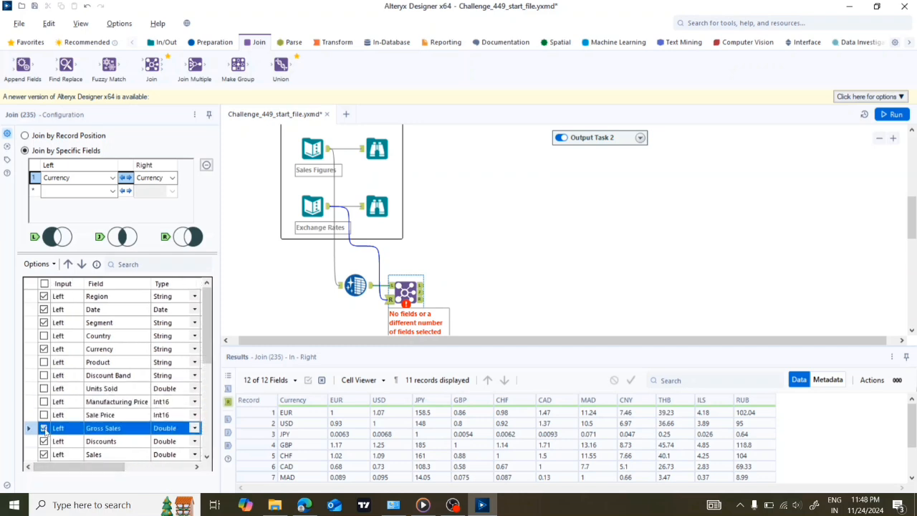
{"action": "left_click", "coordinate": [44, 442]}
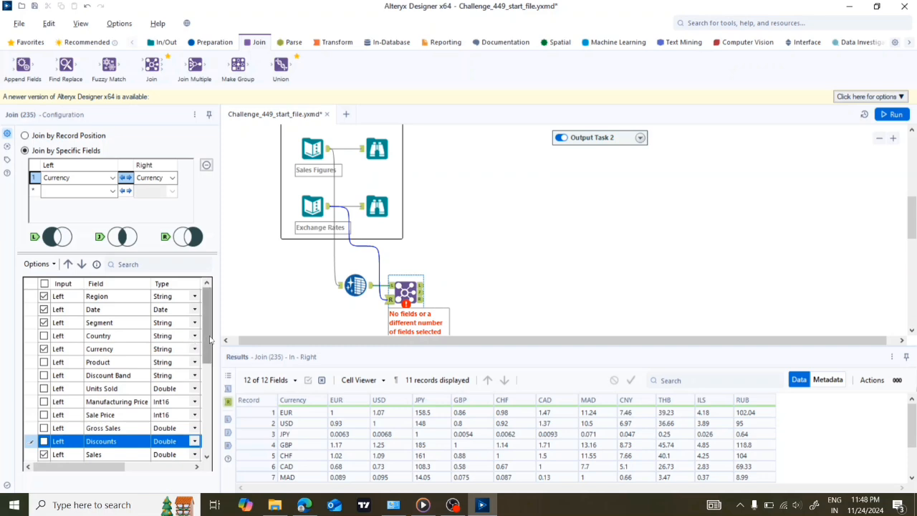
{"action": "left_click_drag", "start_coordinate": [205, 345], "coordinate": [206, 390]}
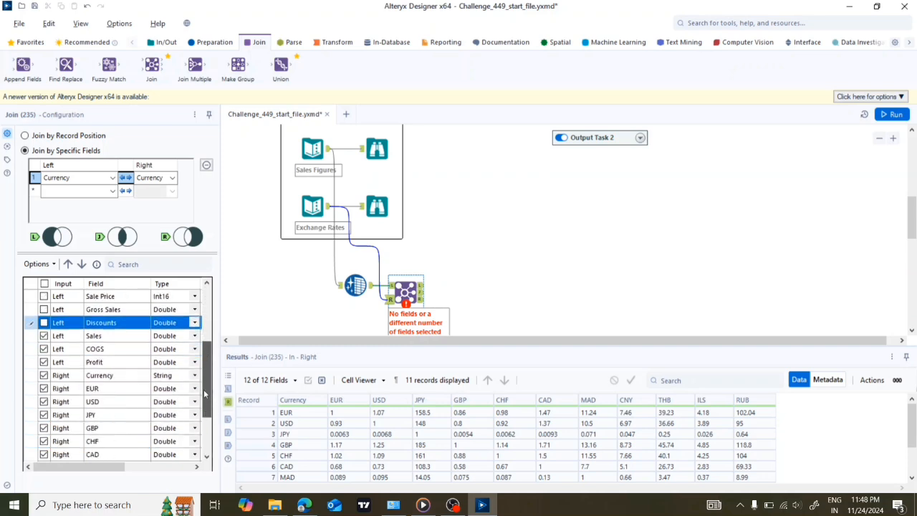
{"action": "left_click", "coordinate": [44, 349]}
{"action": "left_click", "coordinate": [44, 363]}
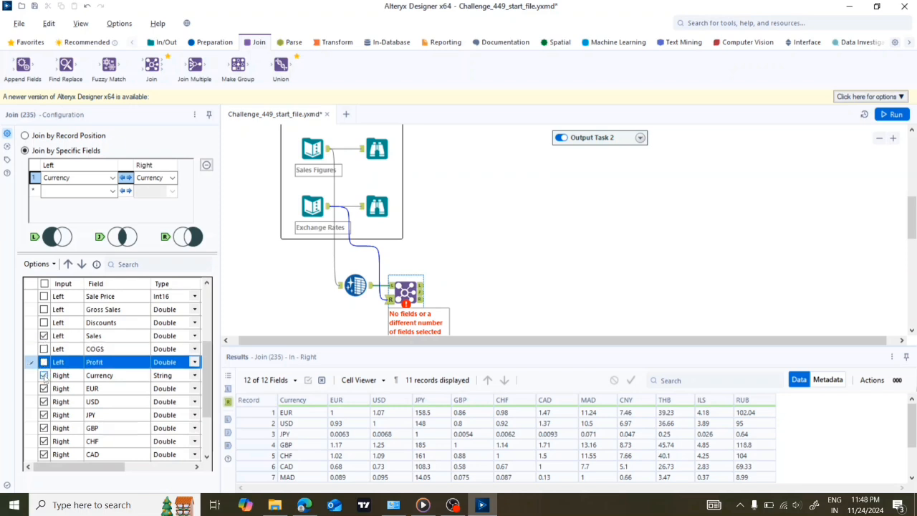
- Exclude the right fields USD, JPY, GBP, CHF, CAD, MAD, CNY, THB, ILS and RUB, keeping Currency and EUR
{"action": "left_click", "coordinate": [43, 375]}
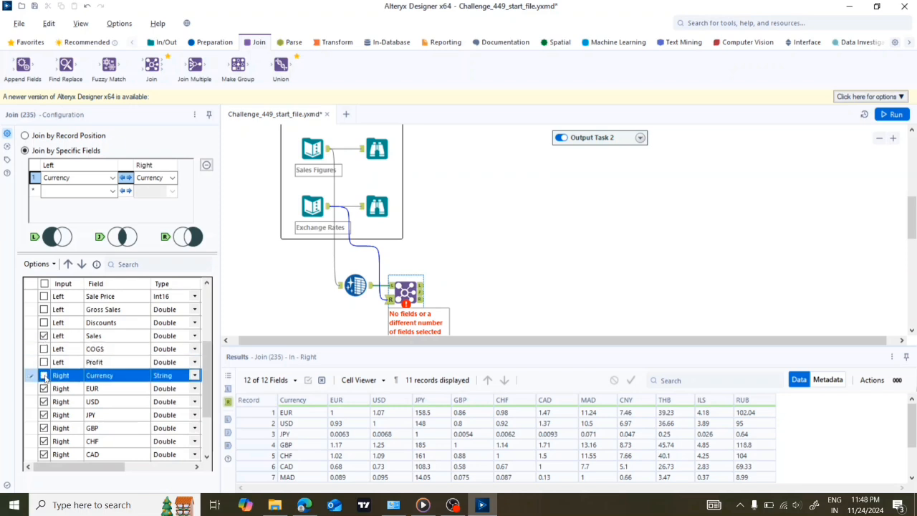
{"action": "left_click", "coordinate": [43, 376]}
{"action": "left_click", "coordinate": [44, 402]}
{"action": "left_click", "coordinate": [42, 417]}
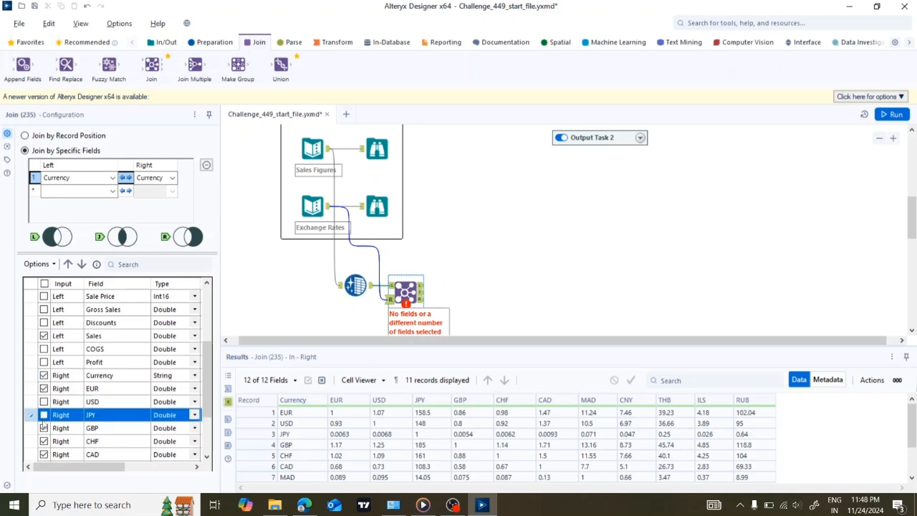
{"action": "left_click", "coordinate": [44, 428]}
{"action": "left_click", "coordinate": [44, 441]}
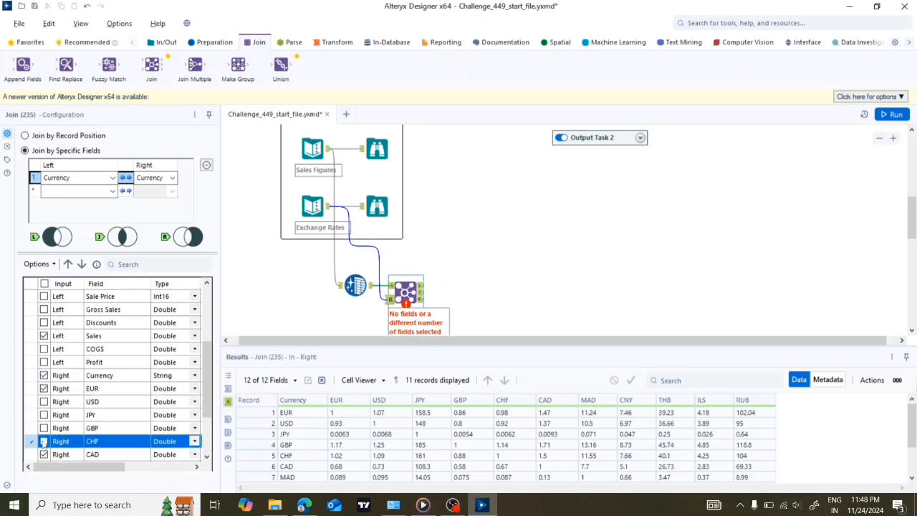
{"action": "left_click", "coordinate": [43, 454]}
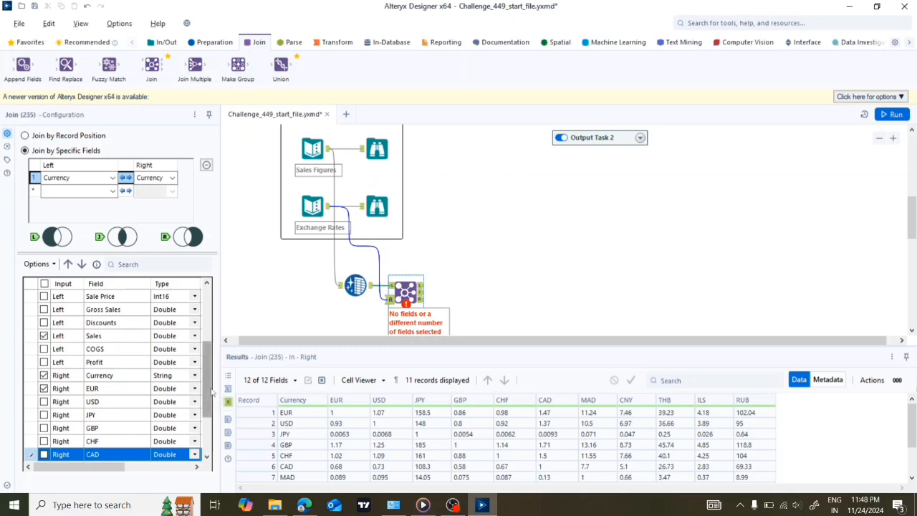
{"action": "scroll", "coordinate": [211, 390], "scroll_direction": "down", "scroll_amount": 2}
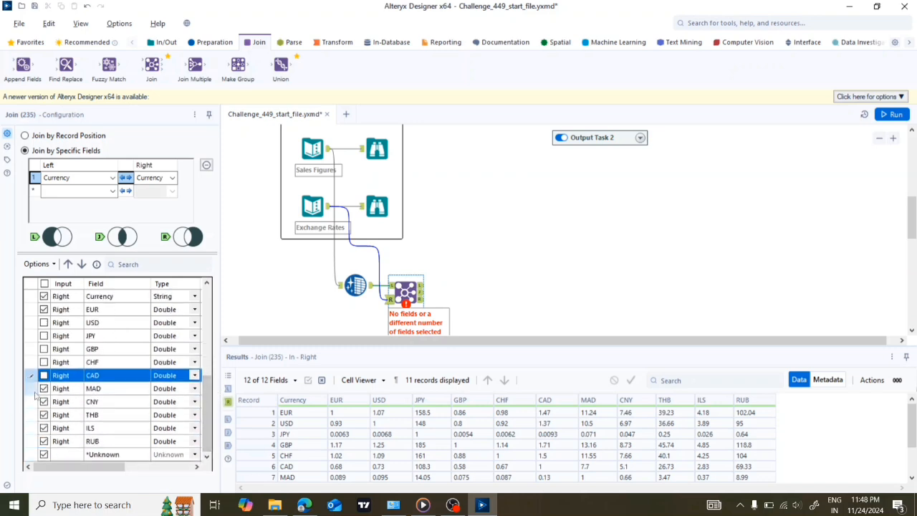
{"action": "left_click", "coordinate": [44, 388]}
{"action": "left_click", "coordinate": [43, 402]}
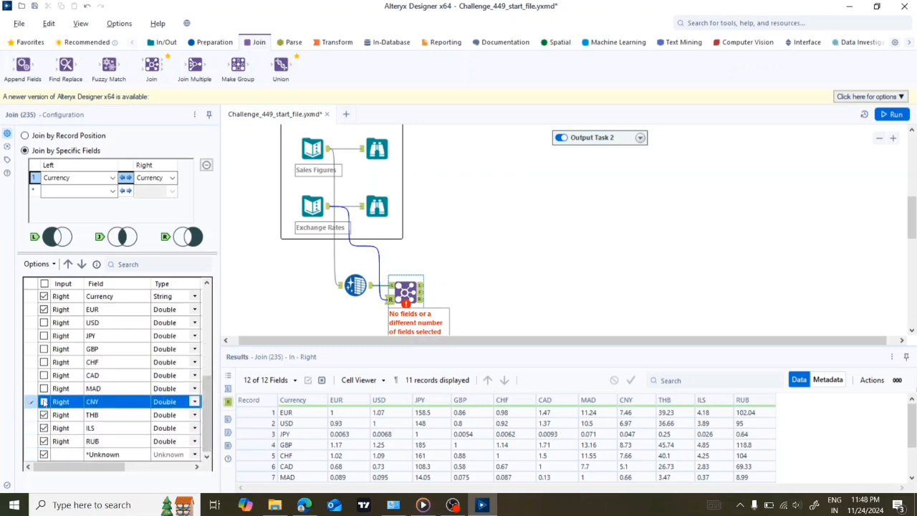
{"action": "left_click", "coordinate": [44, 415]}
{"action": "left_click", "coordinate": [44, 428]}
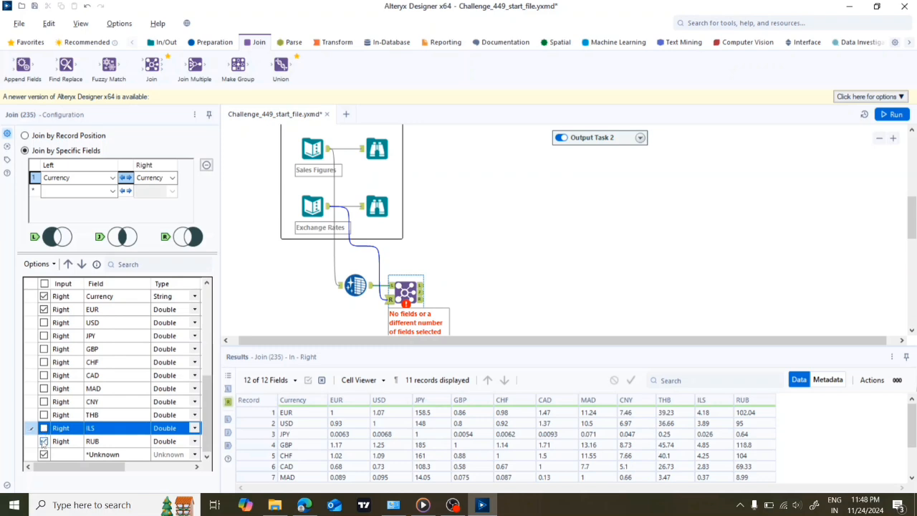
{"action": "left_click", "coordinate": [44, 441]}
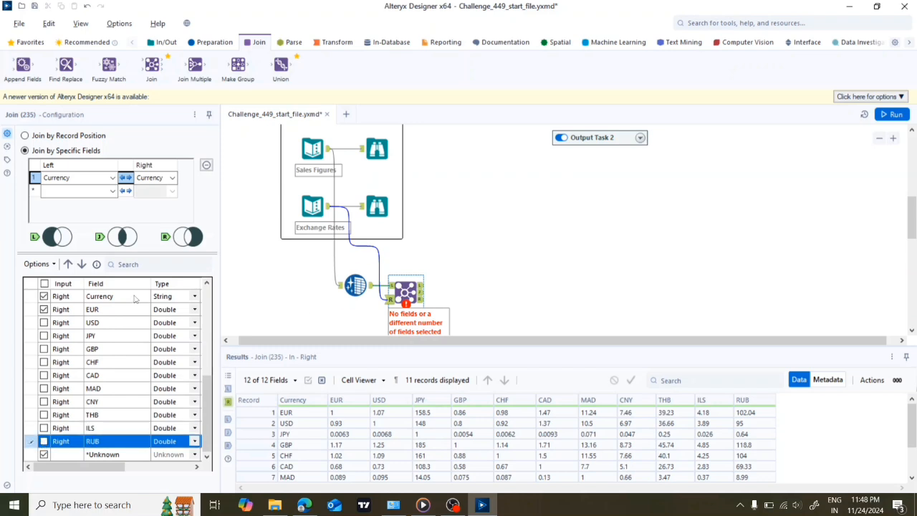
- Rename the right EUR field to Rates in the Join output and run the workflow
{"action": "scroll", "coordinate": [134, 299], "scroll_direction": "up", "scroll_amount": 5}
{"action": "scroll", "coordinate": [134, 299], "scroll_direction": "down", "scroll_amount": 3}
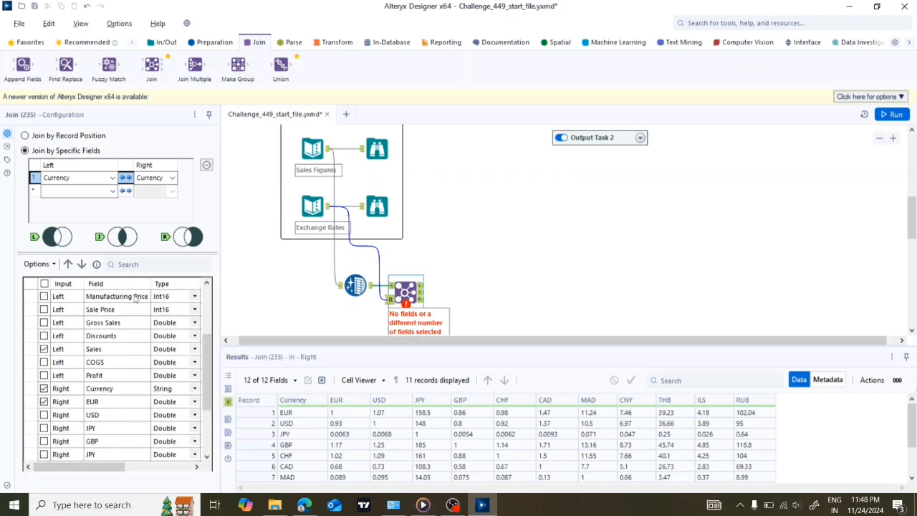
{"action": "scroll", "coordinate": [134, 299], "scroll_direction": "down", "scroll_amount": 1}
{"action": "left_click_drag", "start_coordinate": [73, 466], "coordinate": [110, 467]}
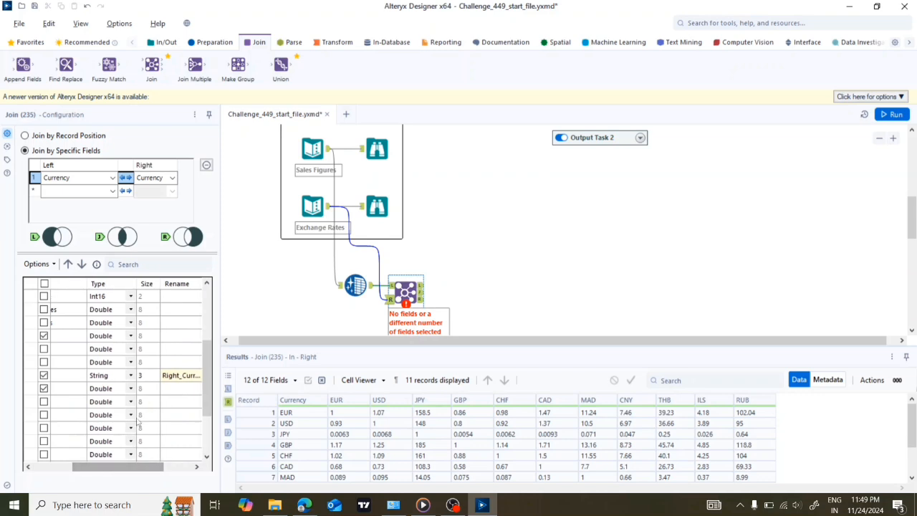
{"action": "left_click", "coordinate": [175, 389]}
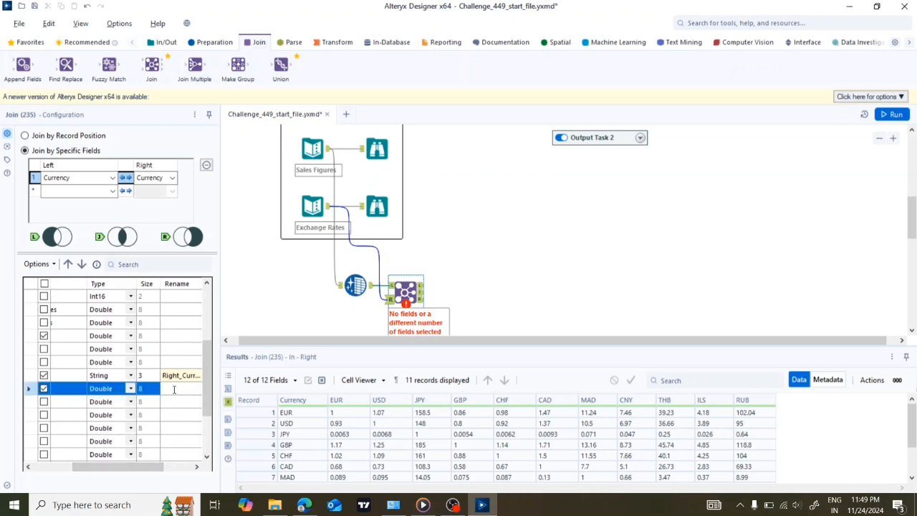
{"action": "type", "text": "RAtes"}
{"action": "key", "text": "BackSpace"}
{"action": "key", "text": "BackSpace"}
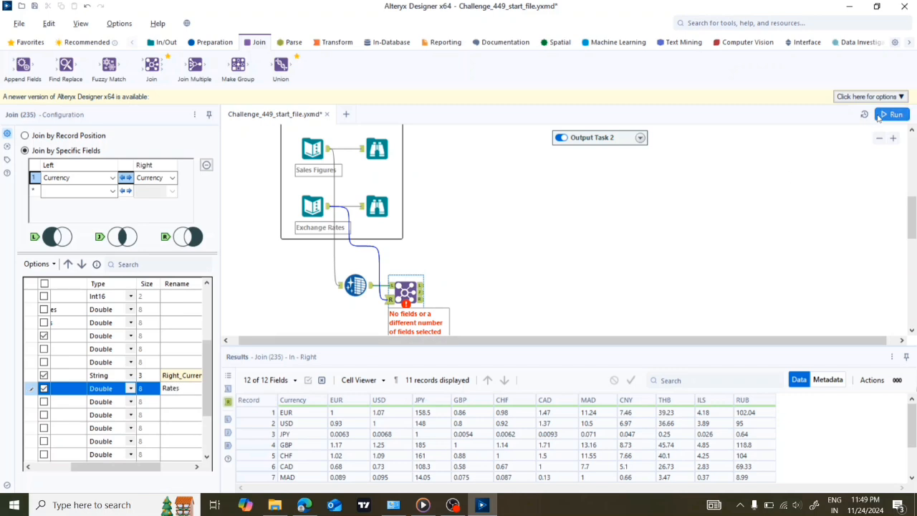
{"action": "key", "text": "Return"}
{"action": "left_click", "coordinate": [879, 115]}
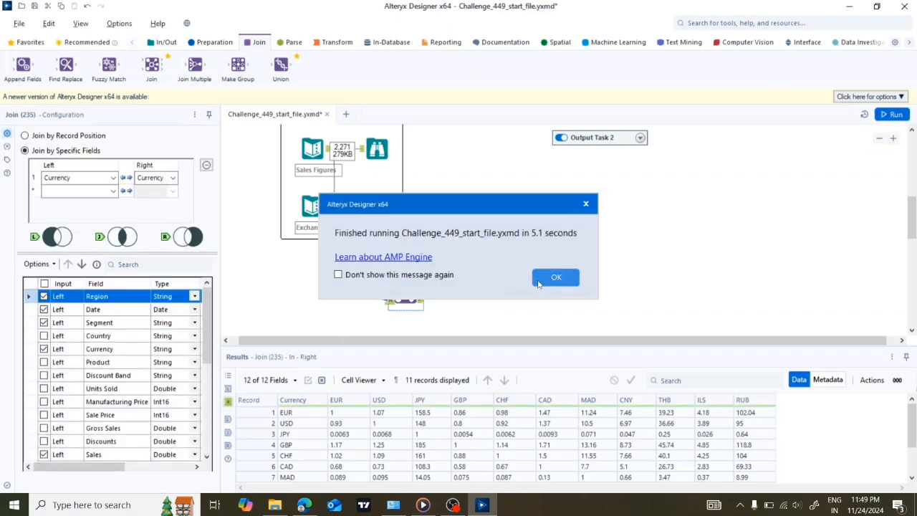
- Examine the joined records from the Join's matched output, checking the Currency and Rates columns across regions
{"action": "left_click", "coordinate": [539, 284]}
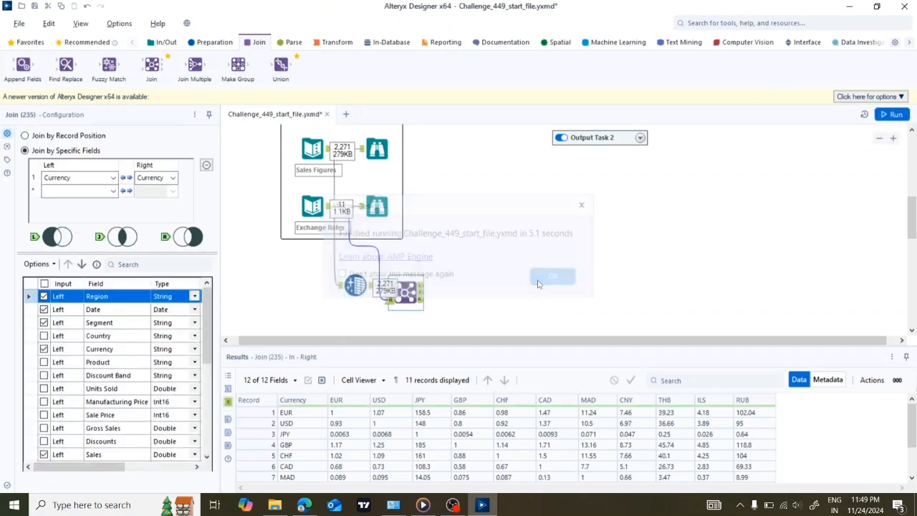
{"action": "left_click", "coordinate": [422, 295]}
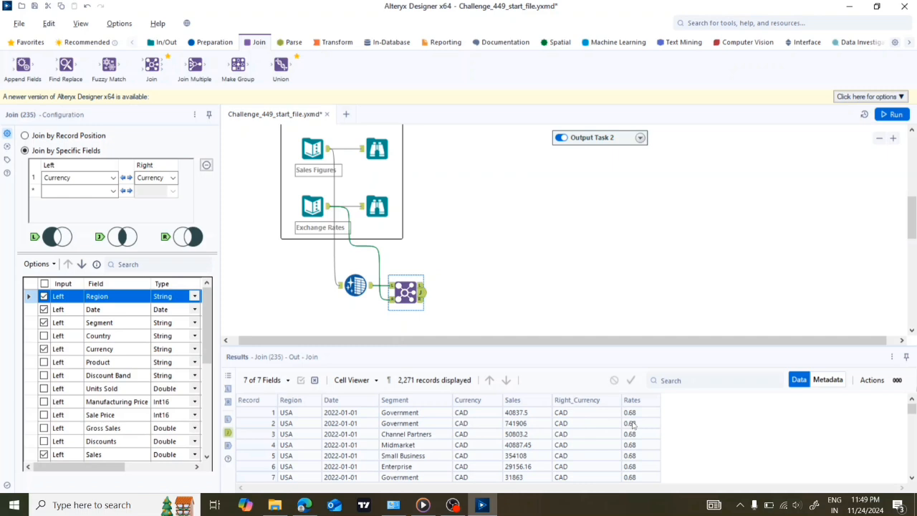
{"action": "scroll", "coordinate": [633, 424], "scroll_direction": "down", "scroll_amount": 20}
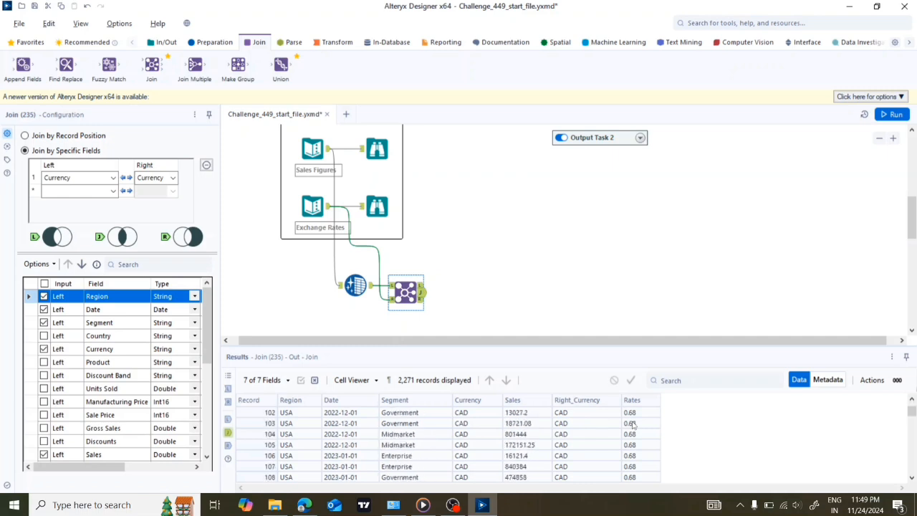
{"action": "scroll", "coordinate": [633, 424], "scroll_direction": "down", "scroll_amount": 20}
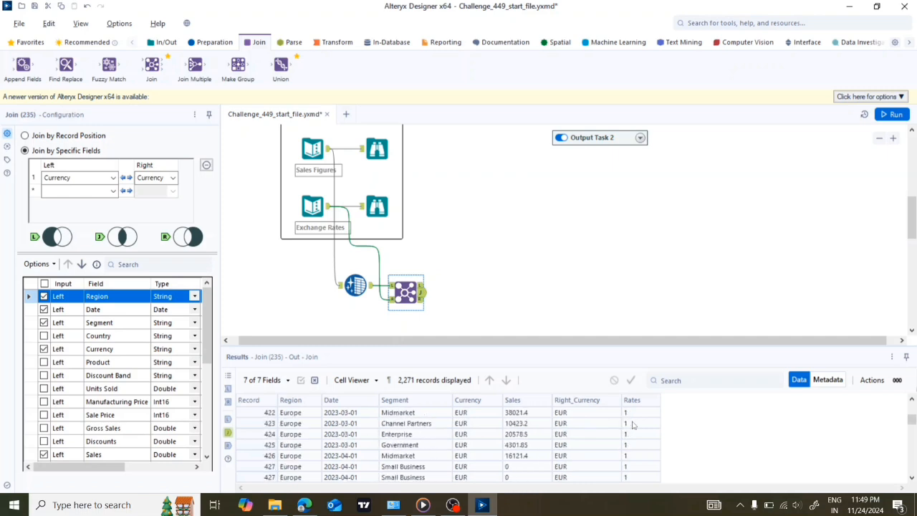
{"action": "scroll", "coordinate": [634, 425], "scroll_direction": "up", "scroll_amount": 20}
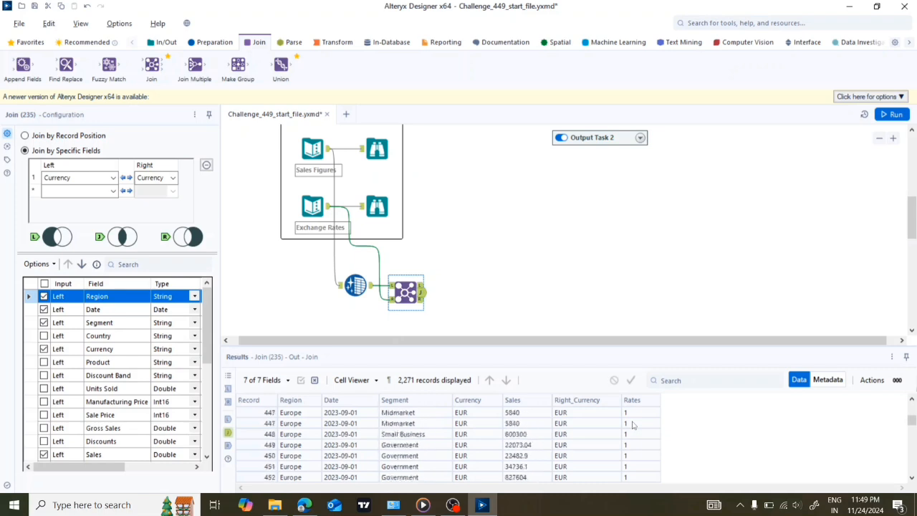
{"action": "scroll", "coordinate": [634, 424], "scroll_direction": "up", "scroll_amount": 20}
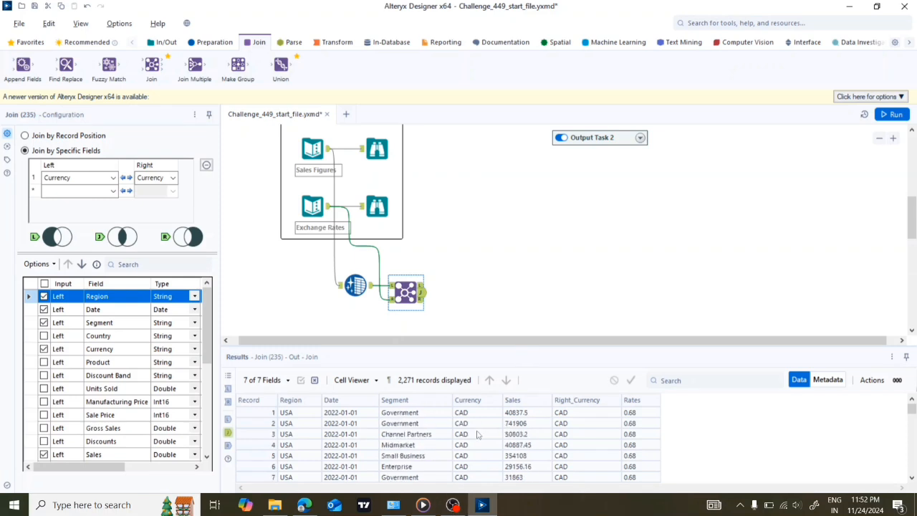
{"action": "scroll", "coordinate": [478, 435], "scroll_direction": "down", "scroll_amount": 20}
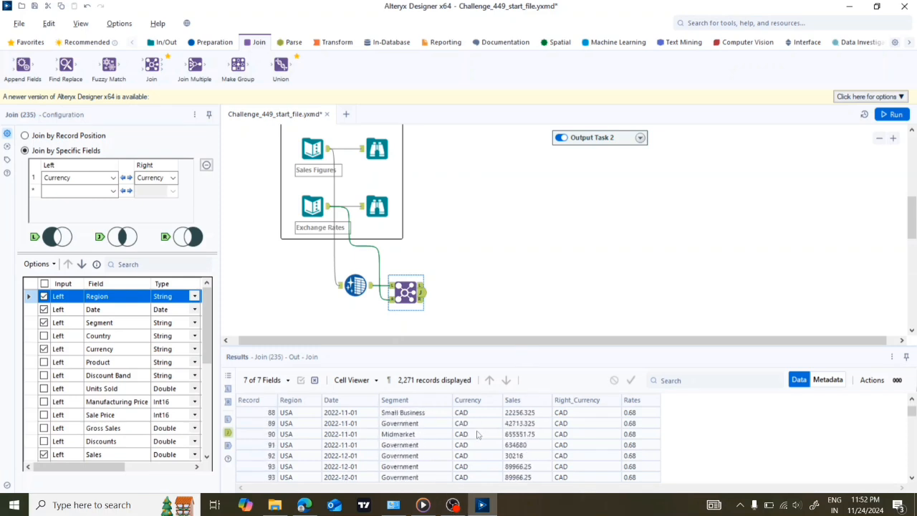
{"action": "scroll", "coordinate": [477, 435], "scroll_direction": "up", "scroll_amount": 20}
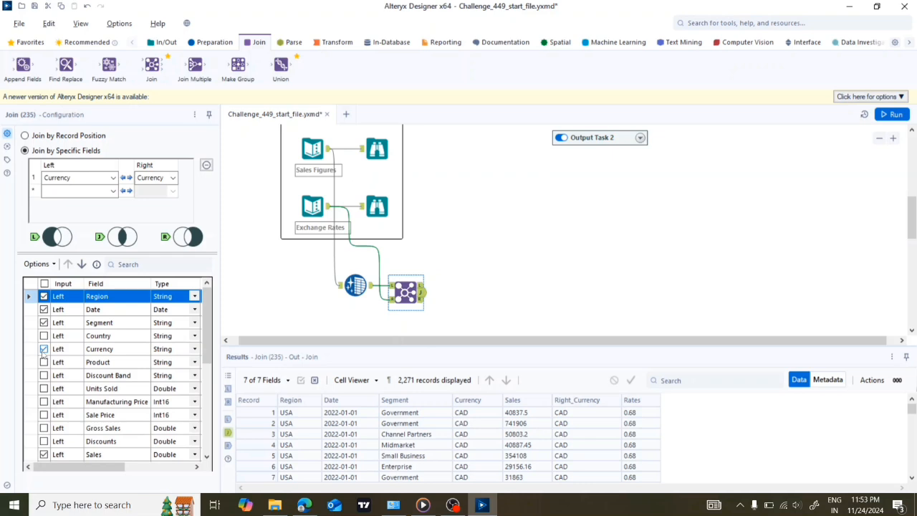
- Exclude the right Currency field from the Join output and run the workflow
{"action": "scroll", "coordinate": [111, 407], "scroll_direction": "down", "scroll_amount": 1}
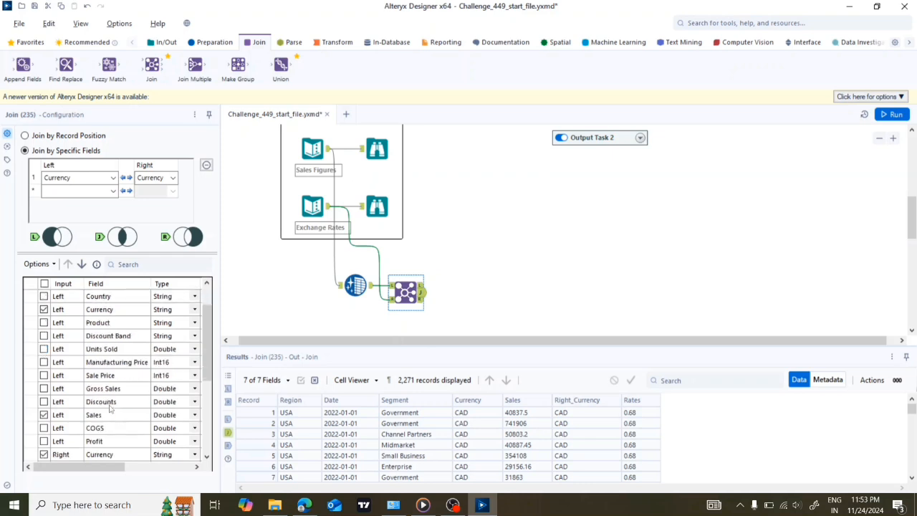
{"action": "scroll", "coordinate": [107, 420], "scroll_direction": "down", "scroll_amount": 2}
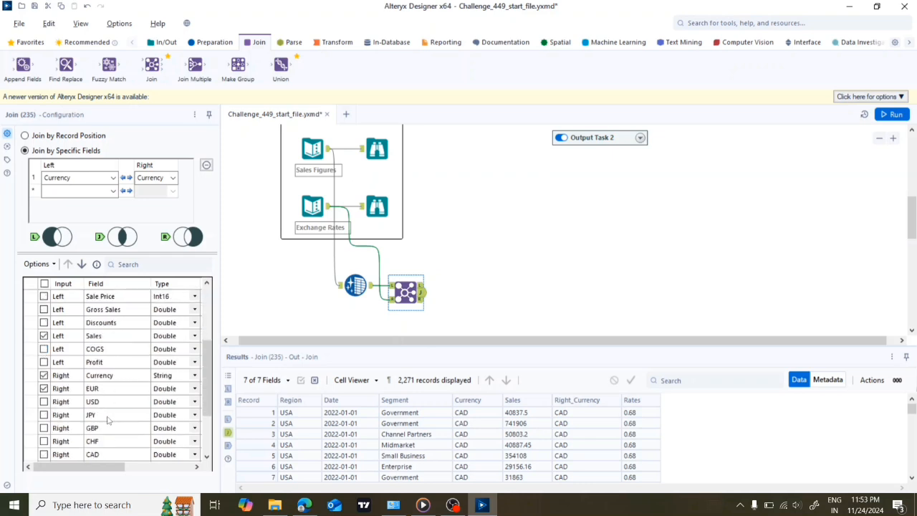
{"action": "left_click", "coordinate": [43, 389]}
{"action": "left_click", "coordinate": [44, 376]}
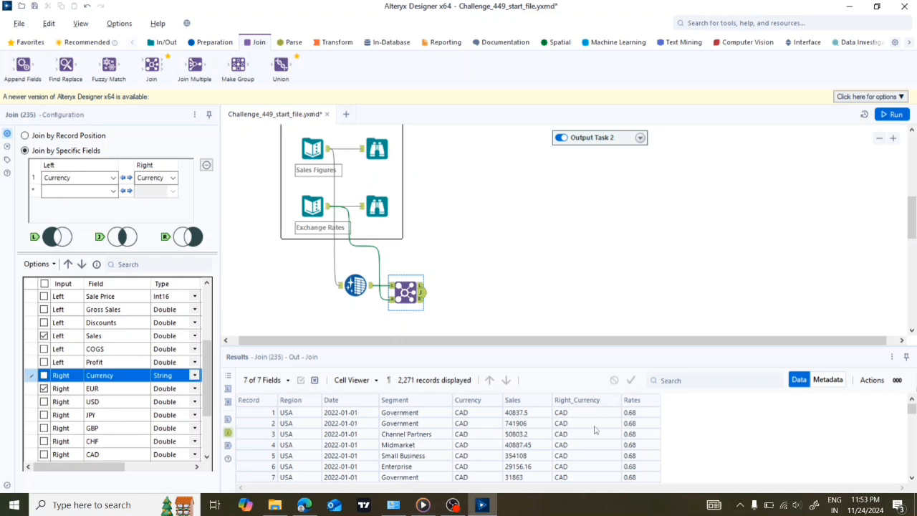
{"action": "left_click", "coordinate": [889, 117]}
{"action": "left_click", "coordinate": [887, 115]}
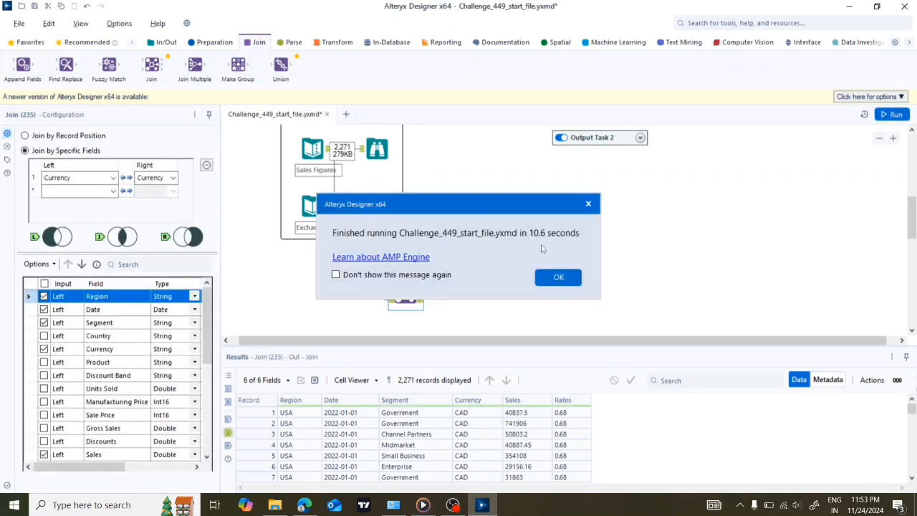
{"action": "left_click", "coordinate": [559, 278]}
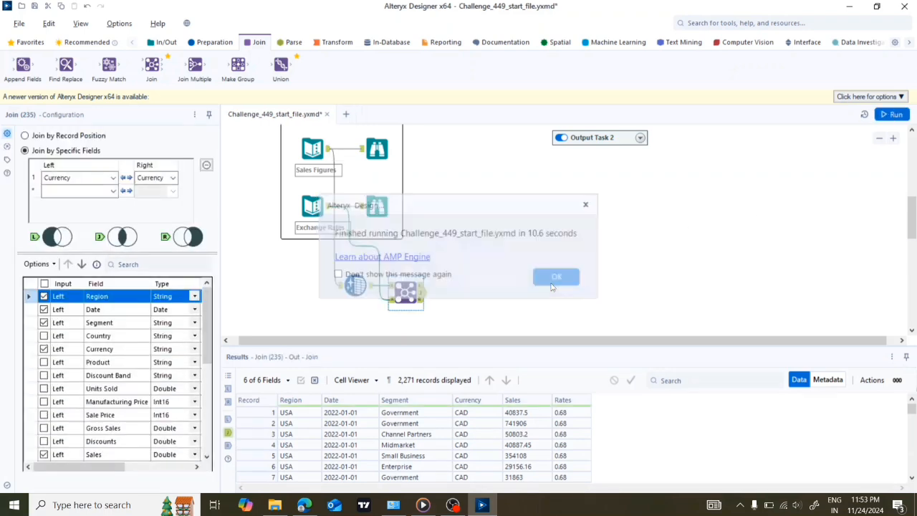
- Add a Formula tool connected to the Join's matched output
{"action": "left_click", "coordinate": [202, 42]}
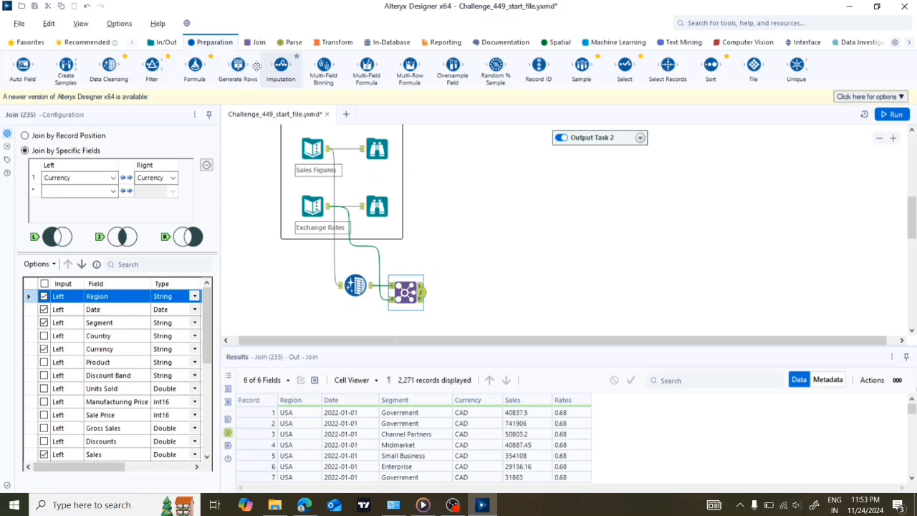
{"action": "left_click_drag", "start_coordinate": [195, 64], "coordinate": [470, 292]}
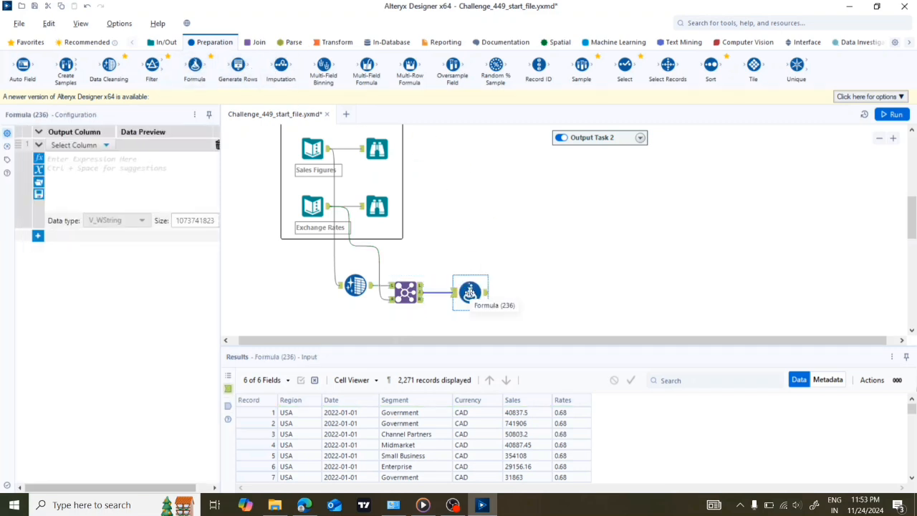
- Try to overwrite the Date column with the expression DateTimeYear([Date])
{"action": "left_click", "coordinate": [96, 145]}
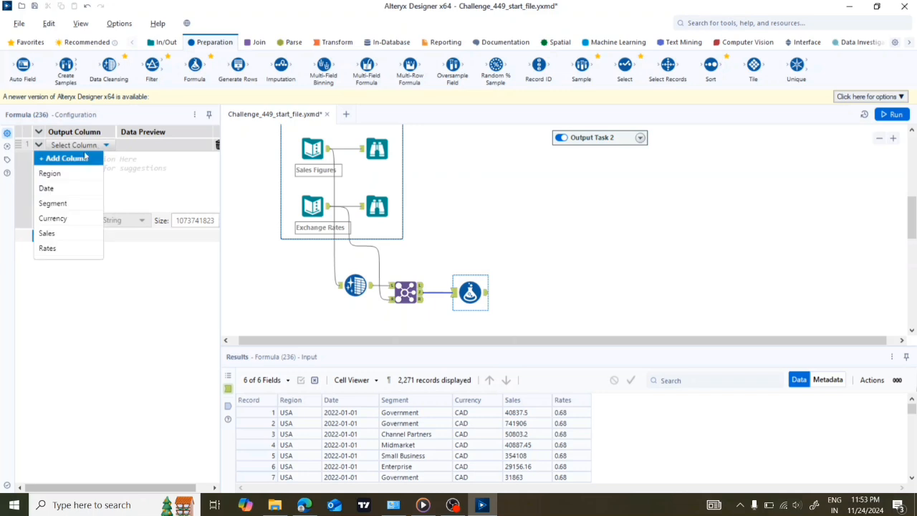
{"action": "left_click", "coordinate": [67, 189]}
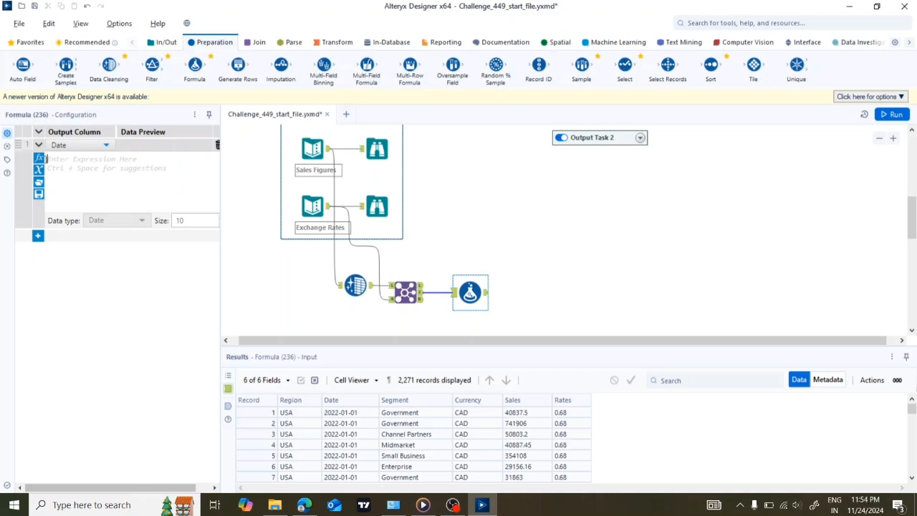
{"action": "left_click", "coordinate": [40, 159]}
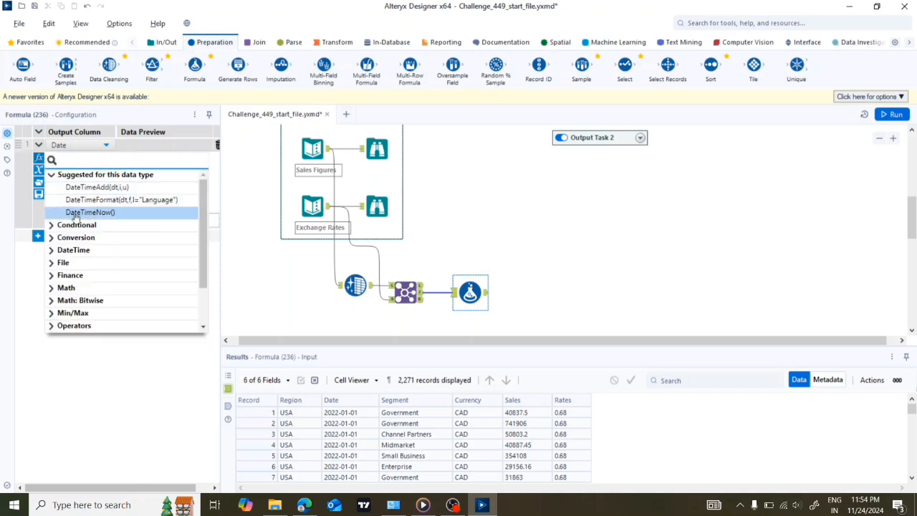
{"action": "left_click", "coordinate": [53, 249]}
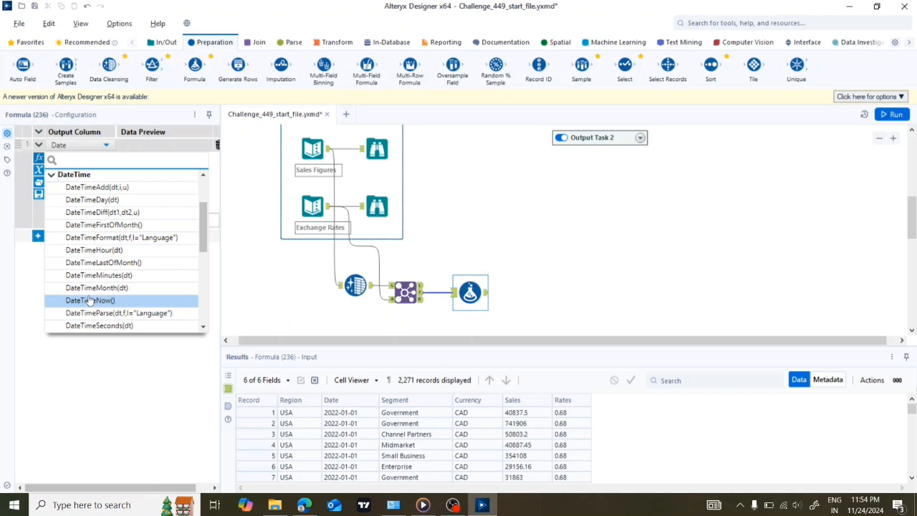
{"action": "scroll", "coordinate": [117, 285], "scroll_direction": "down", "scroll_amount": 1}
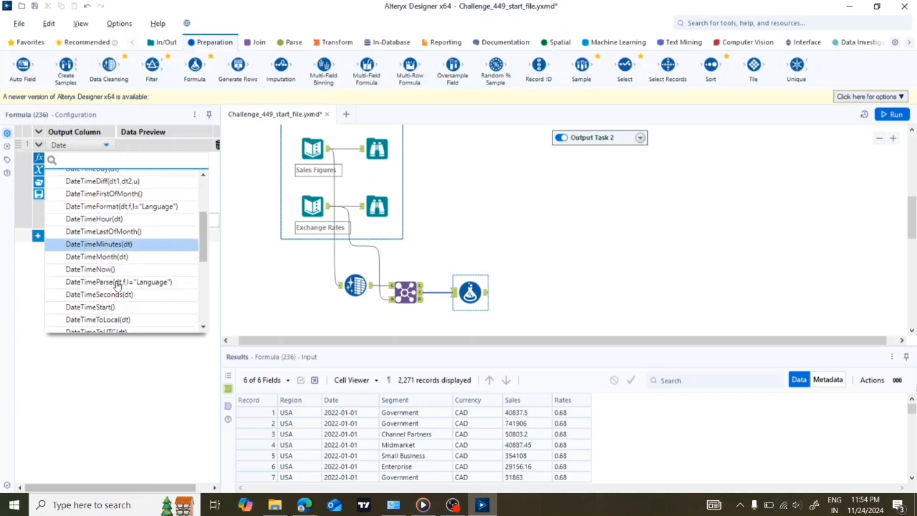
{"action": "scroll", "coordinate": [116, 284], "scroll_direction": "down", "scroll_amount": 2}
{"action": "scroll", "coordinate": [117, 285], "scroll_direction": "down", "scroll_amount": 1}
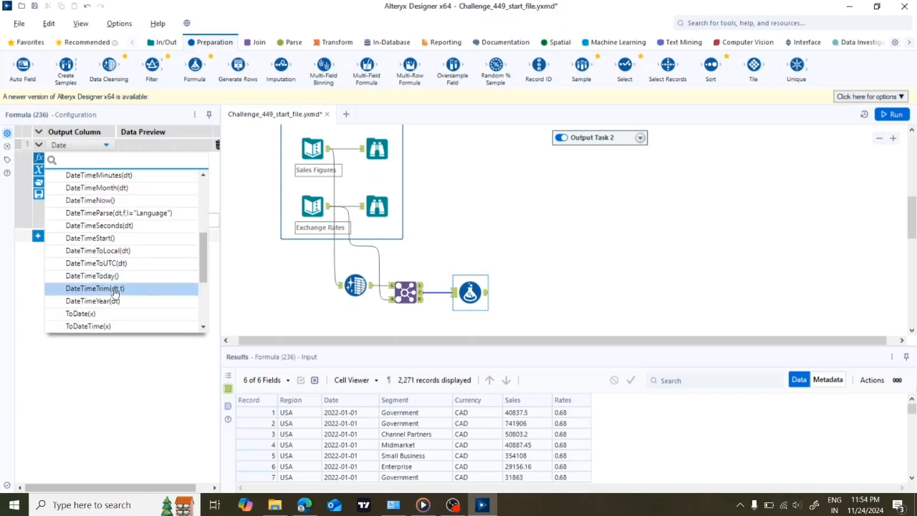
{"action": "left_click", "coordinate": [113, 301]}
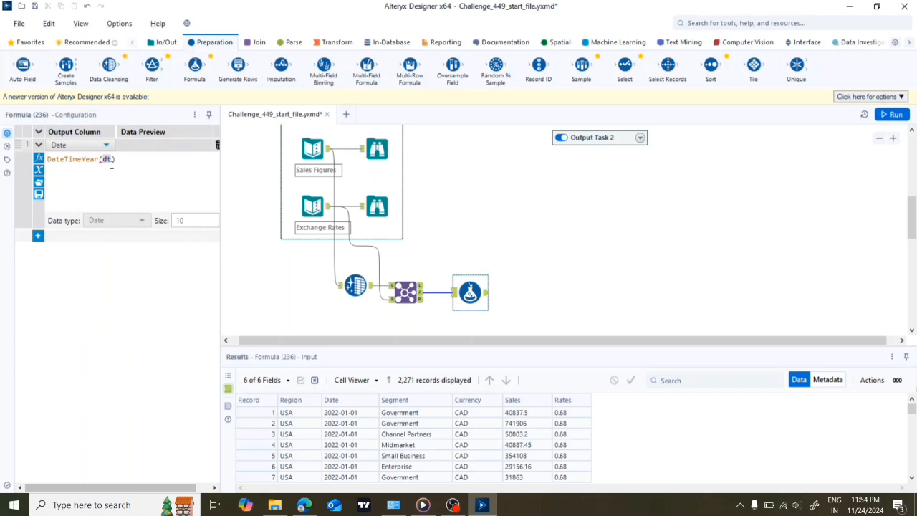
{"action": "key", "text": "BackSpace"}
{"action": "type", "text": "["}
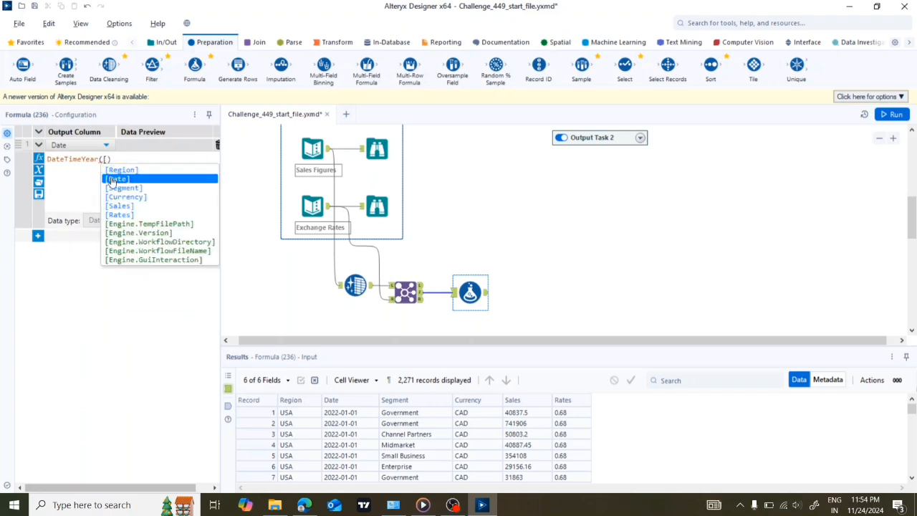
{"action": "left_click", "coordinate": [112, 180]}
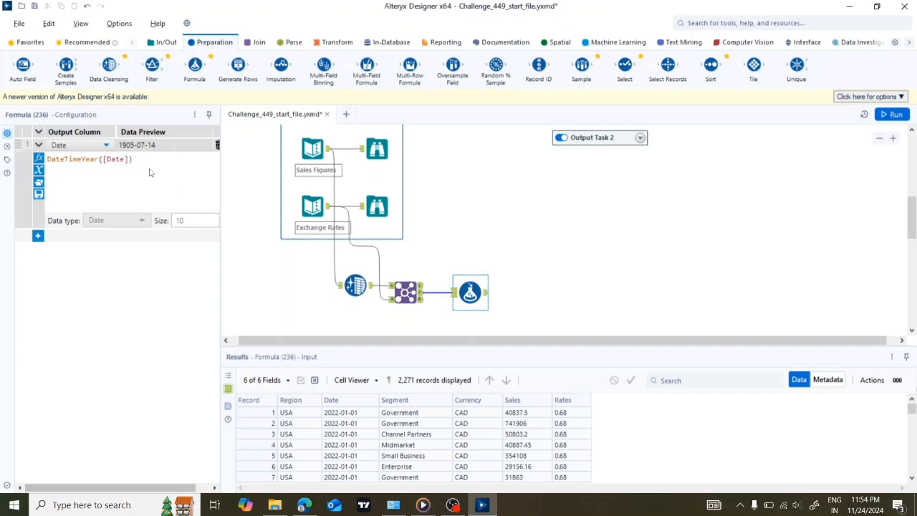
- Change the formula's output to a new column named year
{"action": "left_click", "coordinate": [98, 146]}
{"action": "left_click", "coordinate": [54, 161]}
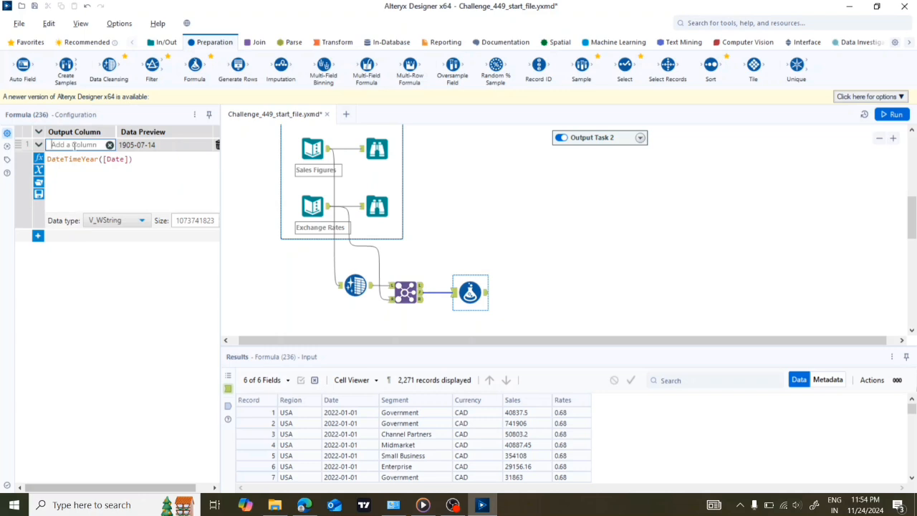
{"action": "type", "text": "year"}
{"action": "left_click", "coordinate": [90, 187]}
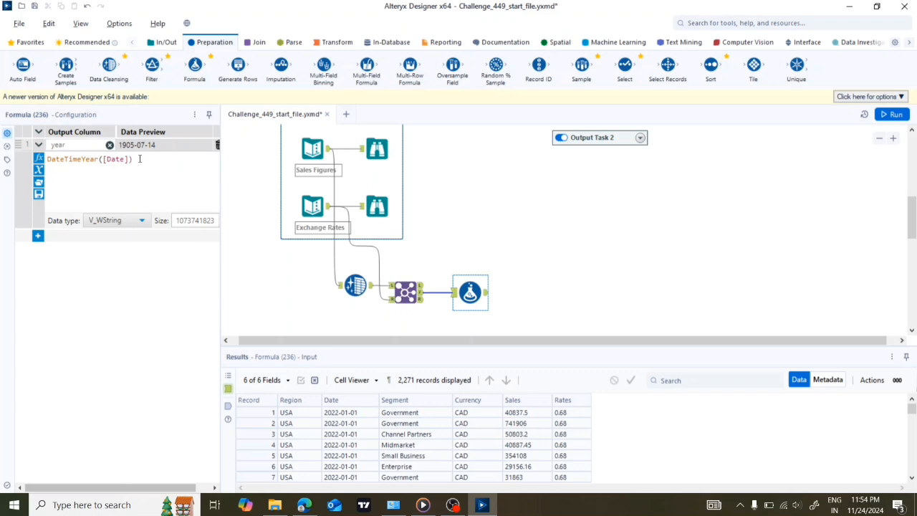
- Clear the year column's expression and enter the DateTimeYear function with the Date field, DateTimeYear([Date])
{"action": "key", "text": "BackSpace"}
{"action": "key", "text": "BackSpace"}
{"action": "key", "text": "BackSpace"}
{"action": "key", "text": "BackSpace"}
{"action": "key", "text": "BackSpace"}
{"action": "key", "text": "BackSpace"}
{"action": "key", "text": "BackSpace"}
{"action": "key", "text": "BackSpace"}
{"action": "key", "text": "BackSpace"}
{"action": "key", "text": "BackSpace"}
{"action": "key", "text": "BackSpace"}
{"action": "key", "text": "BackSpace"}
{"action": "key", "text": "BackSpace"}
{"action": "key", "text": "BackSpace"}
{"action": "key", "text": "BackSpace"}
{"action": "key", "text": "BackSpace"}
{"action": "key", "text": "BackSpace"}
{"action": "key", "text": "BackSpace"}
{"action": "key", "text": "BackSpace"}
{"action": "key", "text": "BackSpace"}
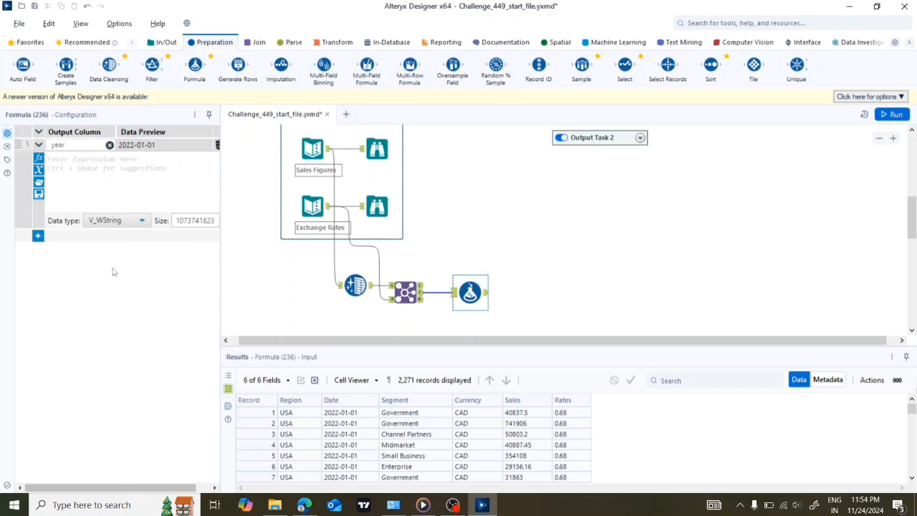
{"action": "left_click", "coordinate": [39, 157]}
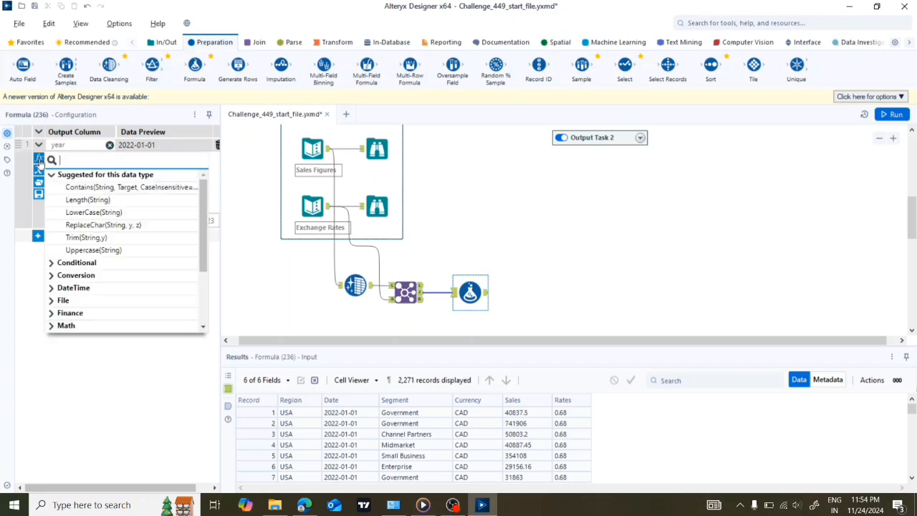
{"action": "left_click", "coordinate": [53, 288]}
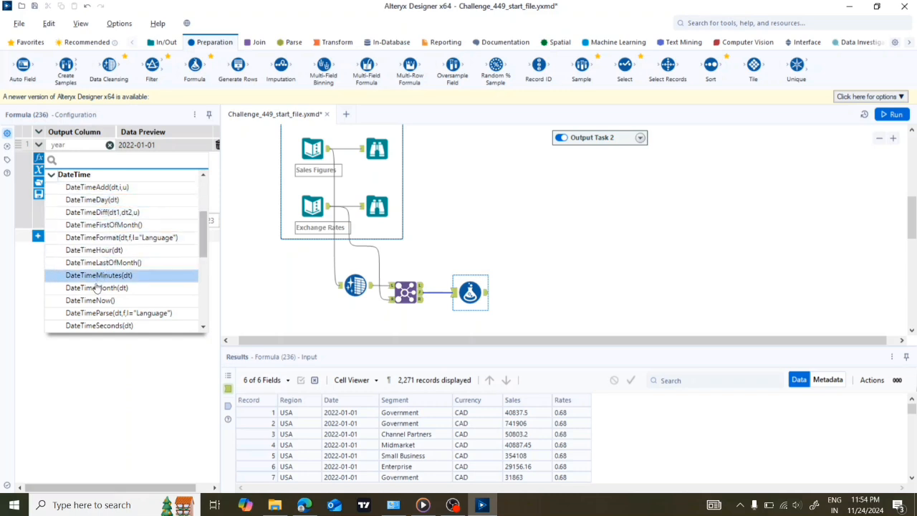
{"action": "scroll", "coordinate": [96, 290], "scroll_direction": "down", "scroll_amount": 3}
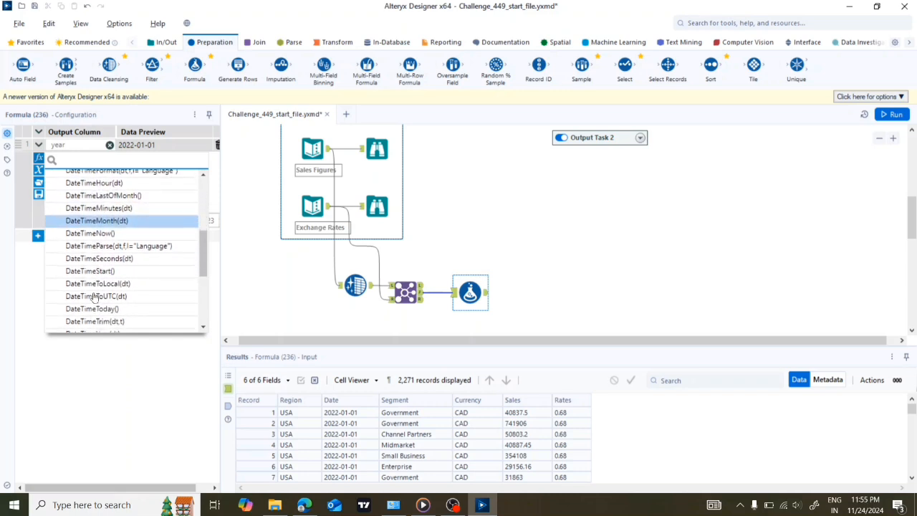
{"action": "scroll", "coordinate": [94, 297], "scroll_direction": "down", "scroll_amount": 1}
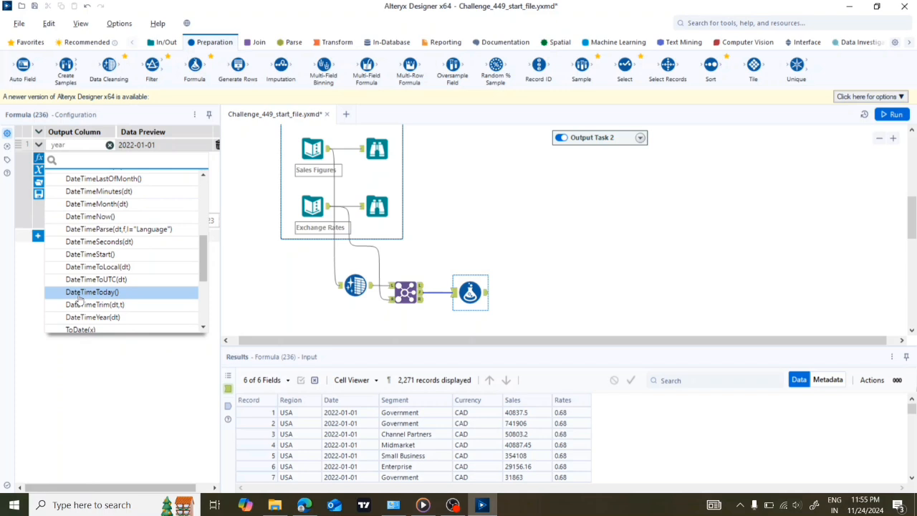
{"action": "scroll", "coordinate": [80, 300], "scroll_direction": "down", "scroll_amount": 2}
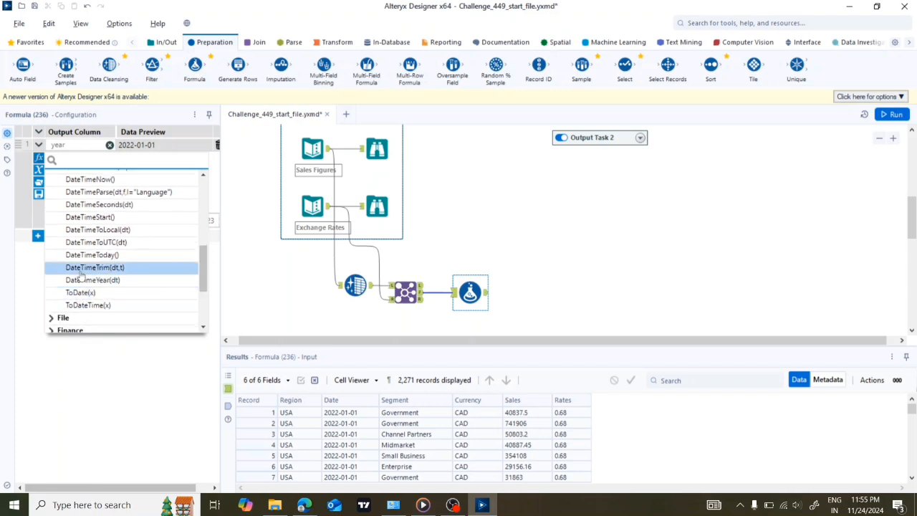
{"action": "left_click", "coordinate": [76, 281]}
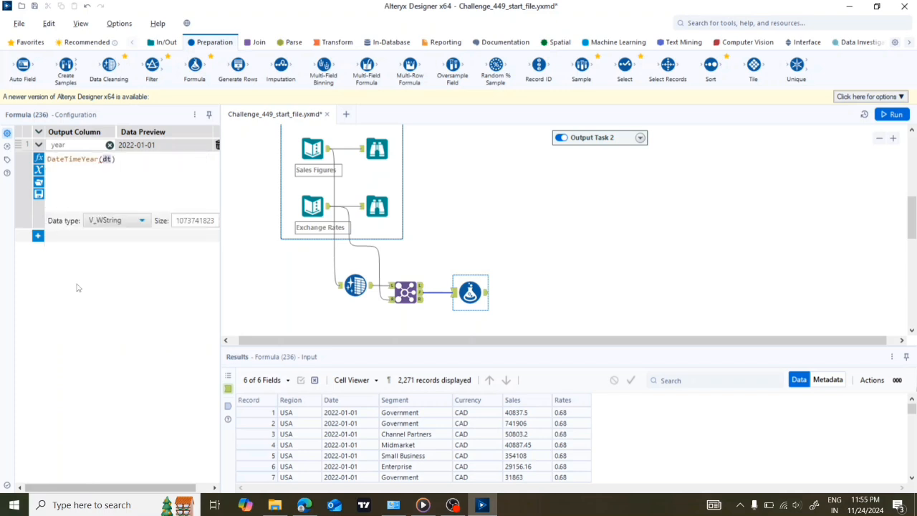
{"action": "type", "text": "["}
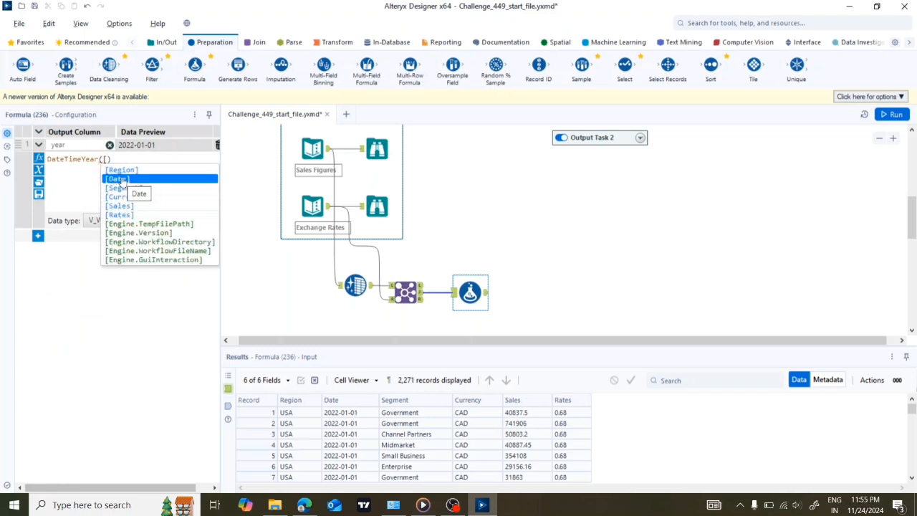
{"action": "left_click", "coordinate": [121, 179]}
{"action": "right_click", "coordinate": [121, 182]}
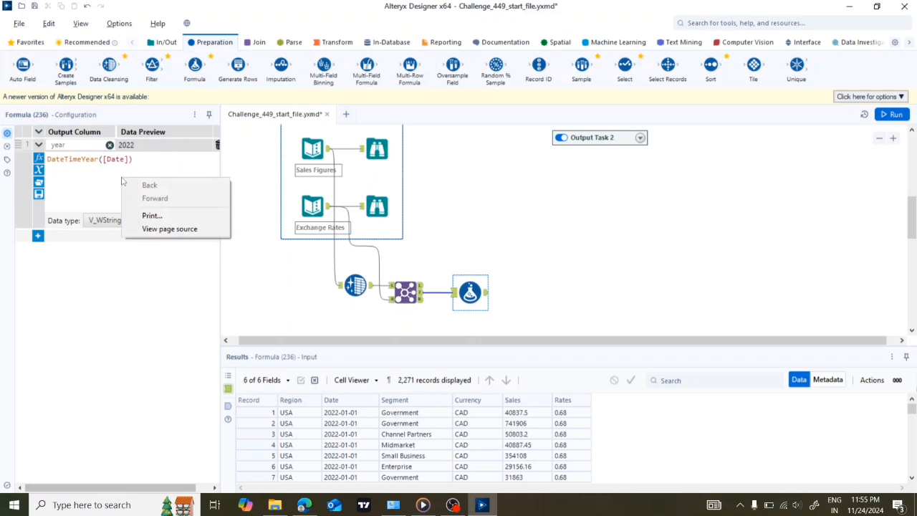
- Add a second output column named Sales in Euro to the Formula tool
{"action": "left_click", "coordinate": [145, 174]}
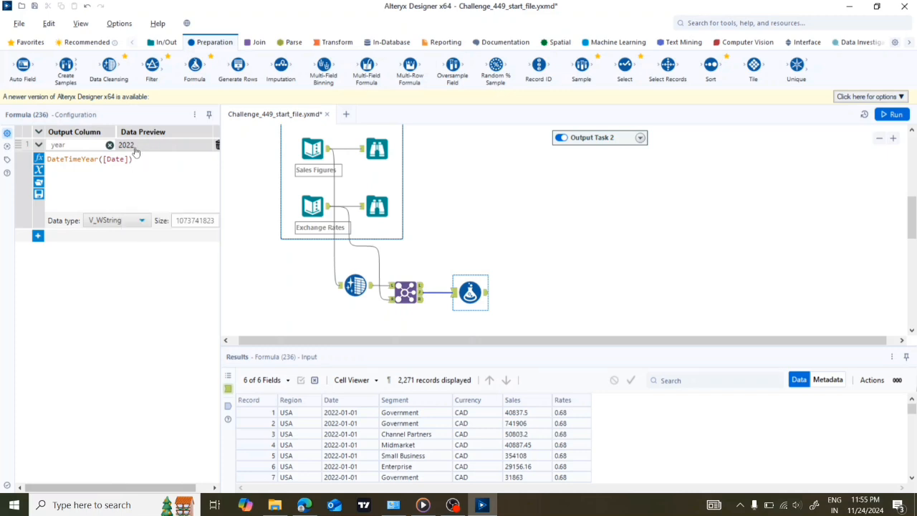
{"action": "left_click", "coordinate": [39, 236]}
{"action": "left_click", "coordinate": [71, 237]}
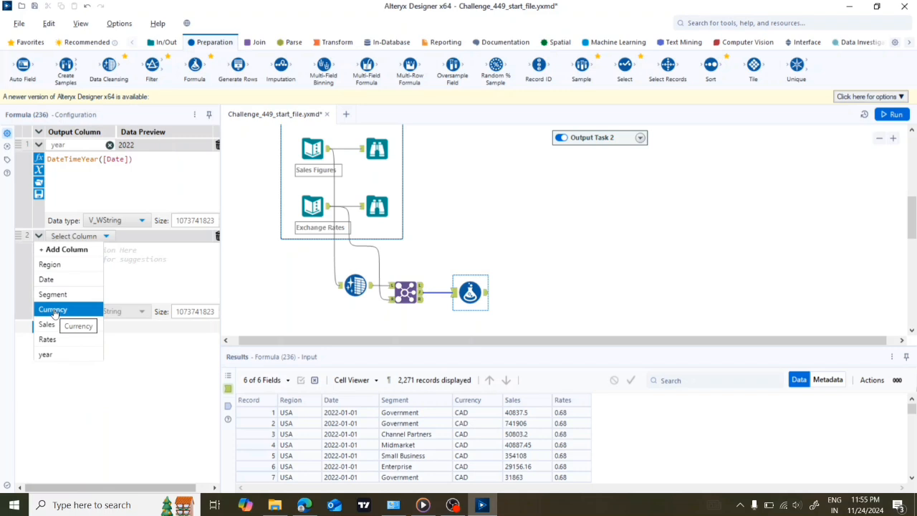
{"action": "left_click", "coordinate": [60, 249]}
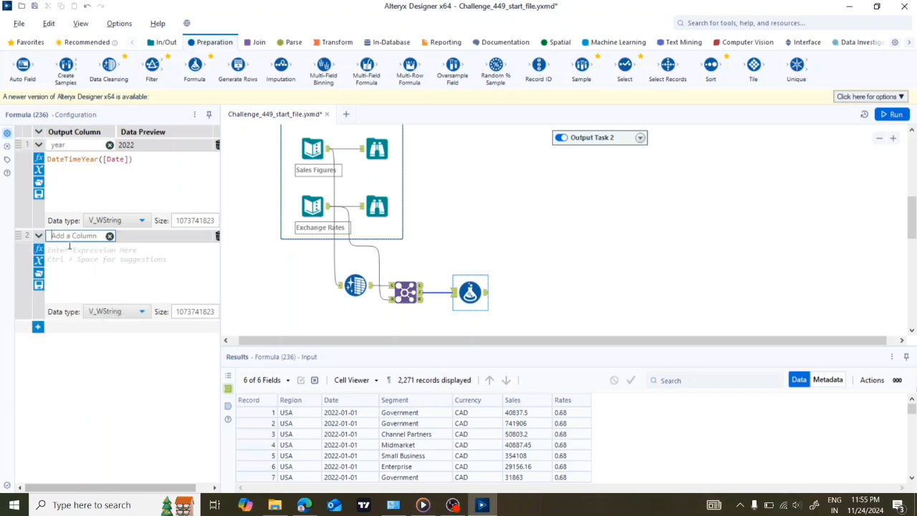
{"action": "type", "text": "Sales in Euro"}
- Enter the expression [Sales]*[Rates] for the Sales in Euro column
{"action": "left_click", "coordinate": [72, 250]}
{"action": "type", "text": "["}
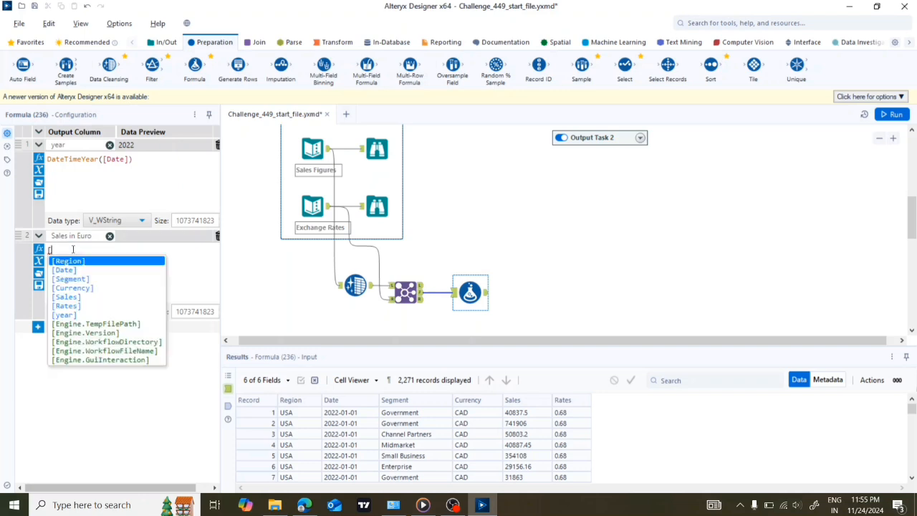
{"action": "right_click", "coordinate": [73, 302]}
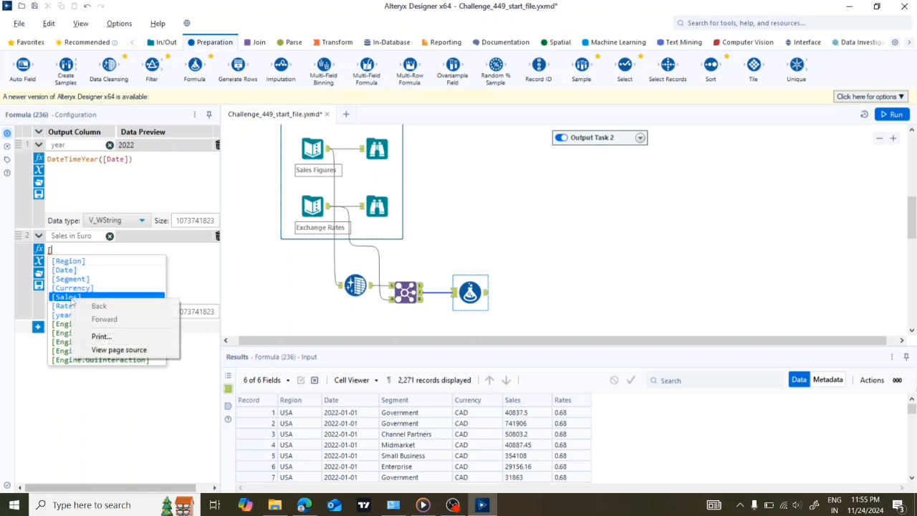
{"action": "left_click", "coordinate": [55, 296]}
{"action": "left_click", "coordinate": [54, 296]}
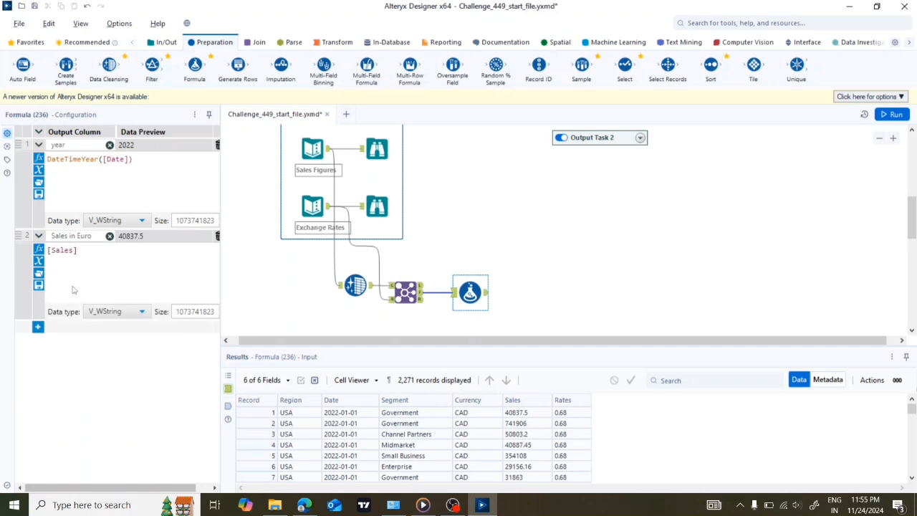
{"action": "type", "text": "*["}
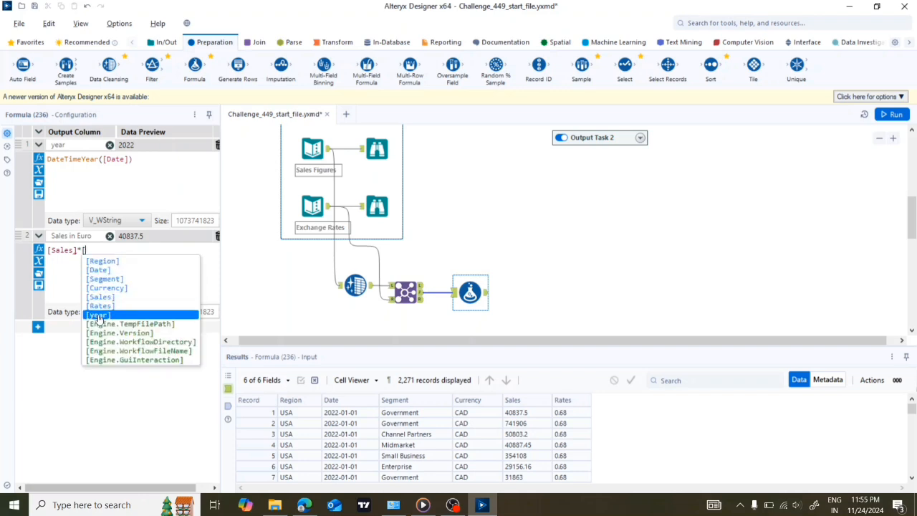
{"action": "left_click", "coordinate": [99, 306]}
{"action": "left_click", "coordinate": [102, 311]}
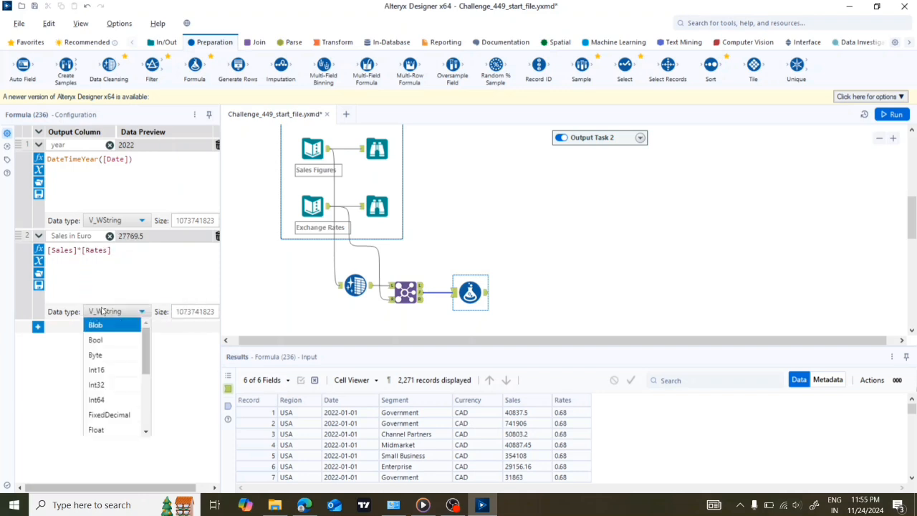
{"action": "left_click", "coordinate": [158, 247]}
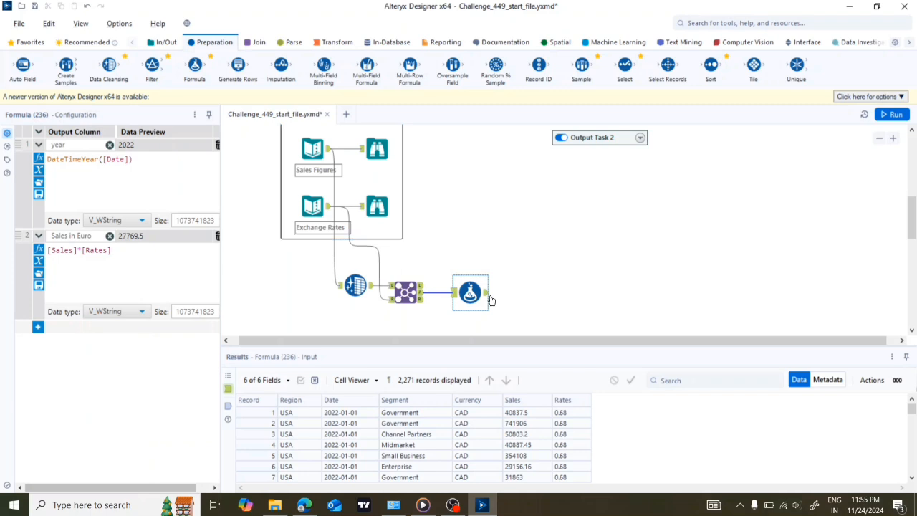
- Run the workflow and examine the year and Sales in Euro columns in the Formula tool's output
{"action": "left_click", "coordinate": [887, 116]}
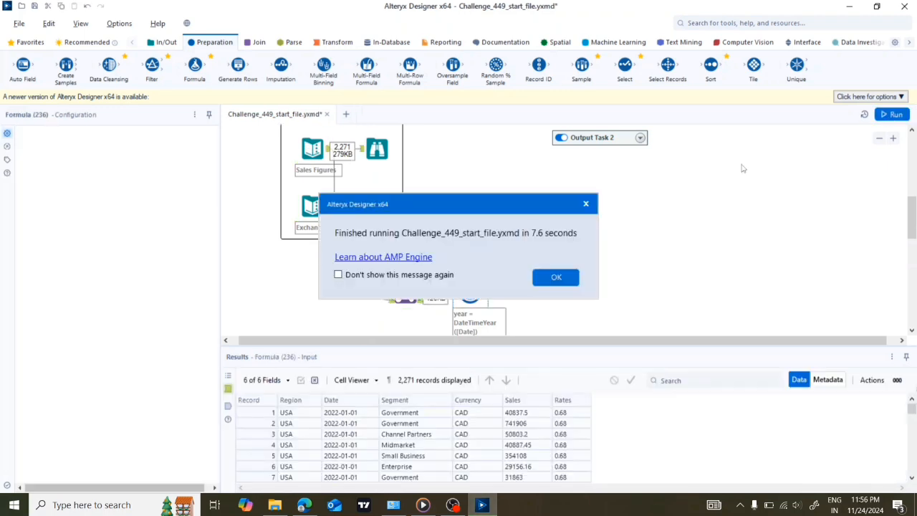
{"action": "left_click", "coordinate": [548, 280]}
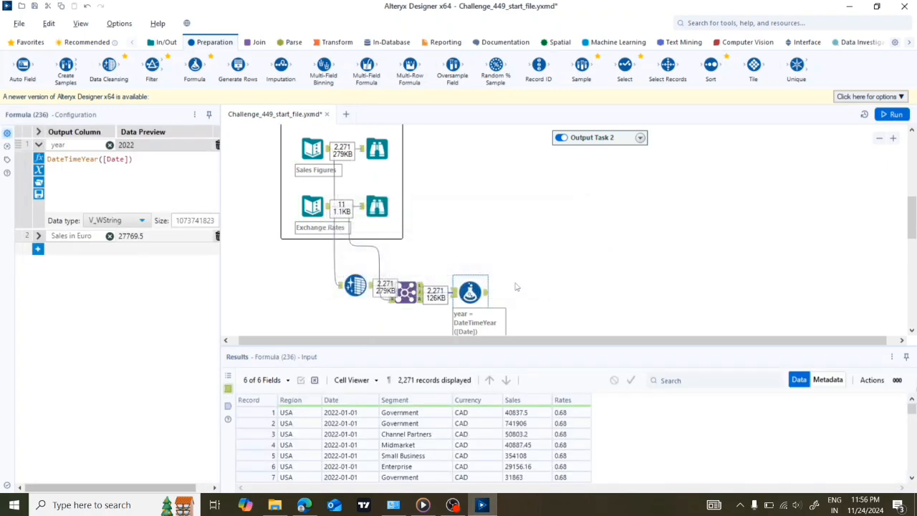
{"action": "left_click", "coordinate": [487, 293]}
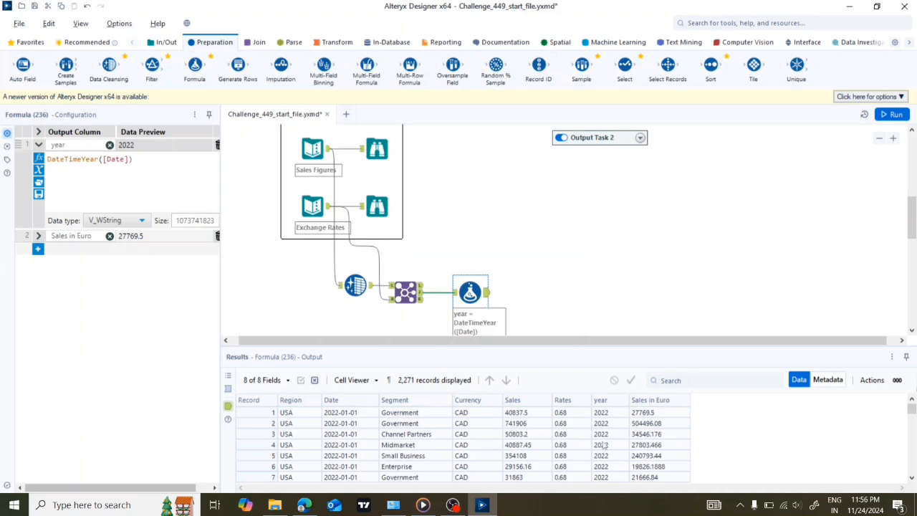
{"action": "scroll", "coordinate": [605, 464], "scroll_direction": "down", "scroll_amount": 20}
{"action": "scroll", "coordinate": [604, 465], "scroll_direction": "down", "scroll_amount": 10}
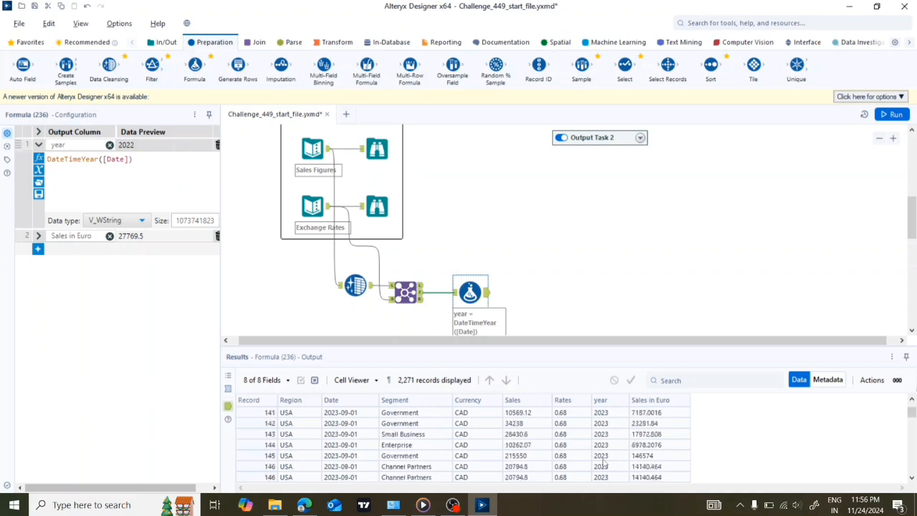
{"action": "scroll", "coordinate": [604, 464], "scroll_direction": "up", "scroll_amount": 20}
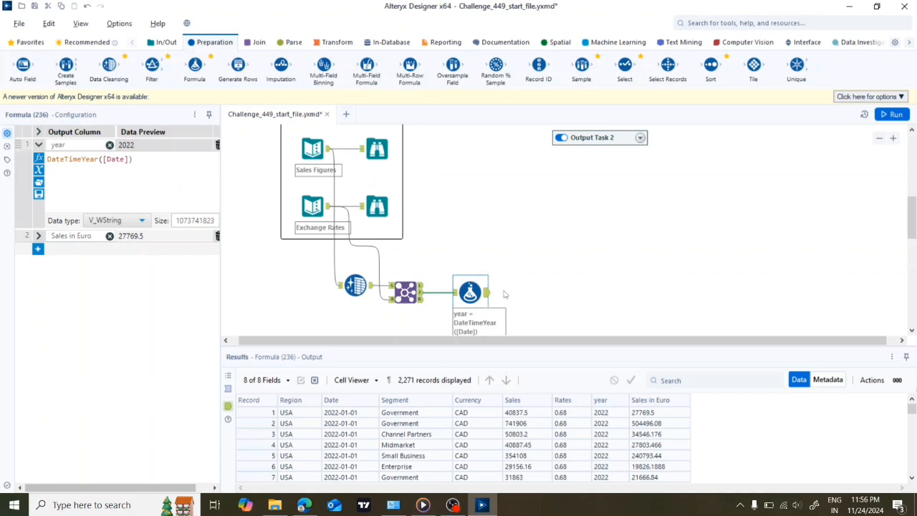
- Move the Formula tool closer to the Join and connect a Summarize tool to the Formula's output
{"action": "left_click_drag", "start_coordinate": [470, 292], "coordinate": [456, 293]}
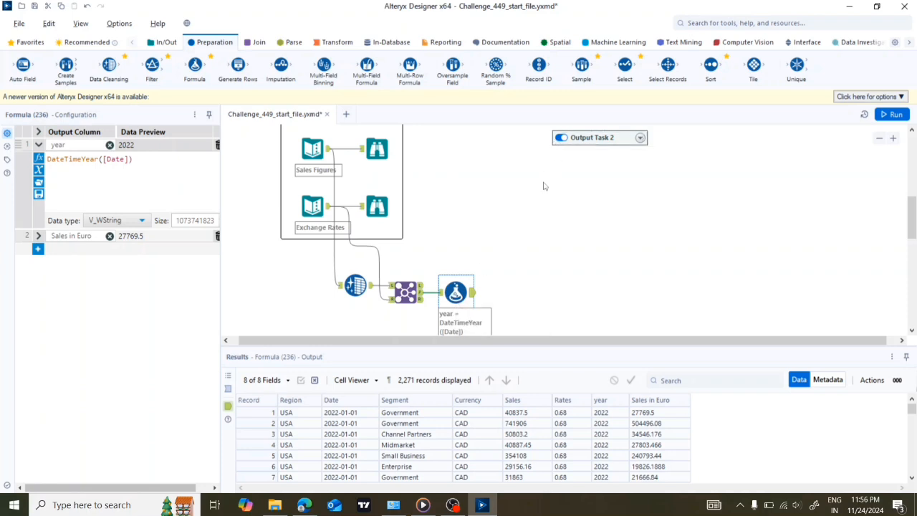
{"action": "scroll", "coordinate": [518, 195], "scroll_direction": "up", "scroll_amount": 4}
{"action": "scroll", "coordinate": [518, 196], "scroll_direction": "down", "scroll_amount": 2}
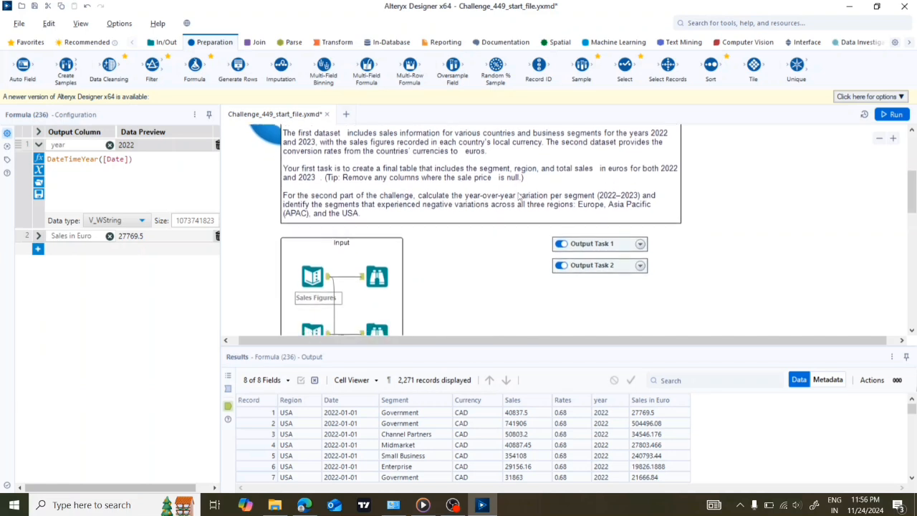
{"action": "scroll", "coordinate": [518, 195], "scroll_direction": "down", "scroll_amount": 2}
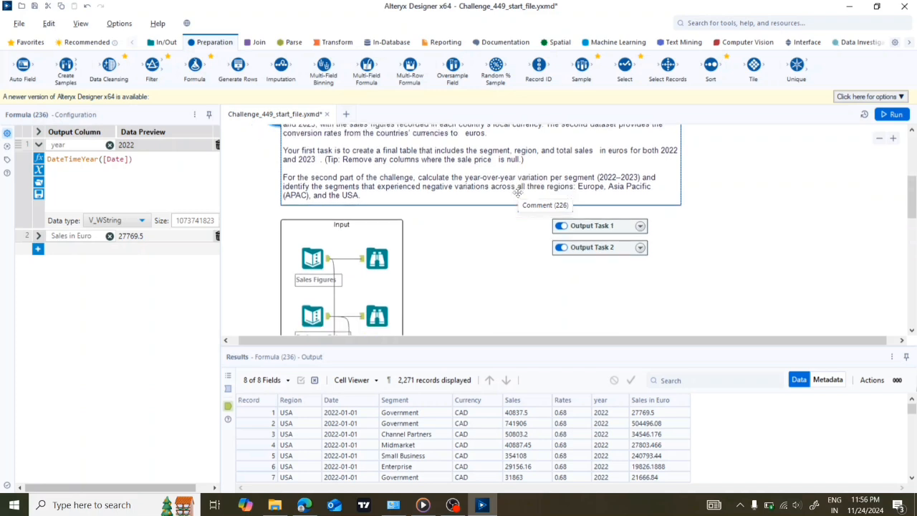
{"action": "scroll", "coordinate": [518, 194], "scroll_direction": "down", "scroll_amount": 4}
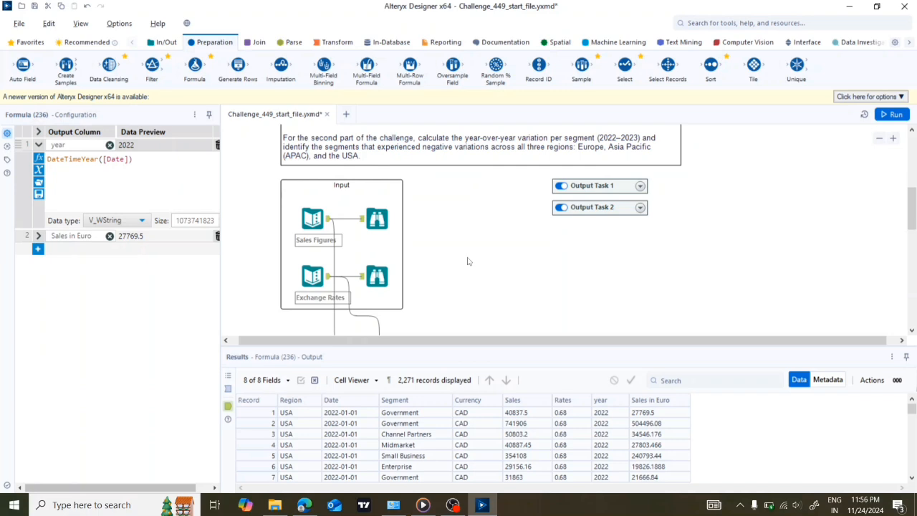
{"action": "scroll", "coordinate": [469, 260], "scroll_direction": "down", "scroll_amount": 10}
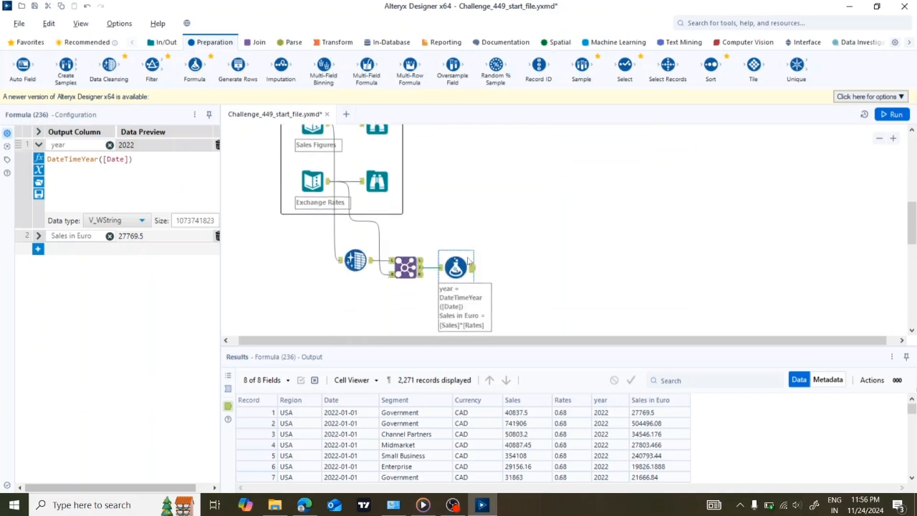
{"action": "left_click", "coordinate": [334, 41]}
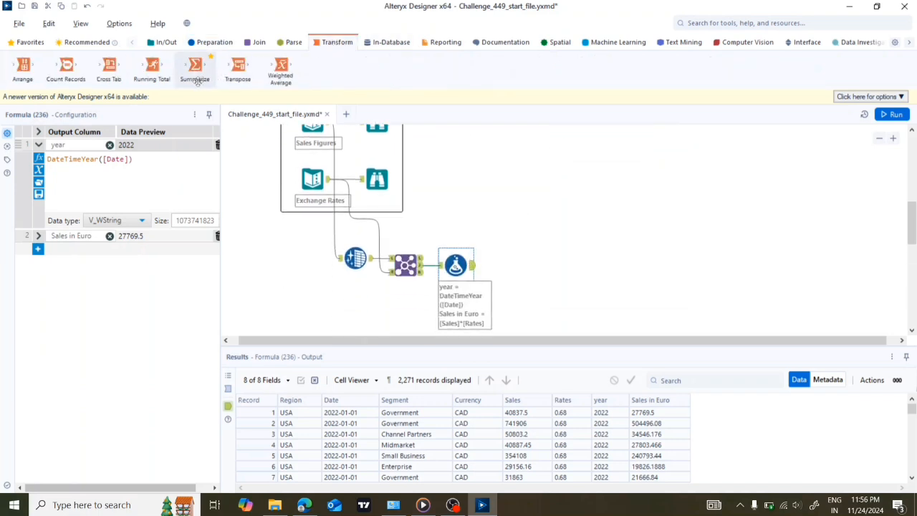
{"action": "left_click_drag", "start_coordinate": [195, 68], "coordinate": [513, 265]}
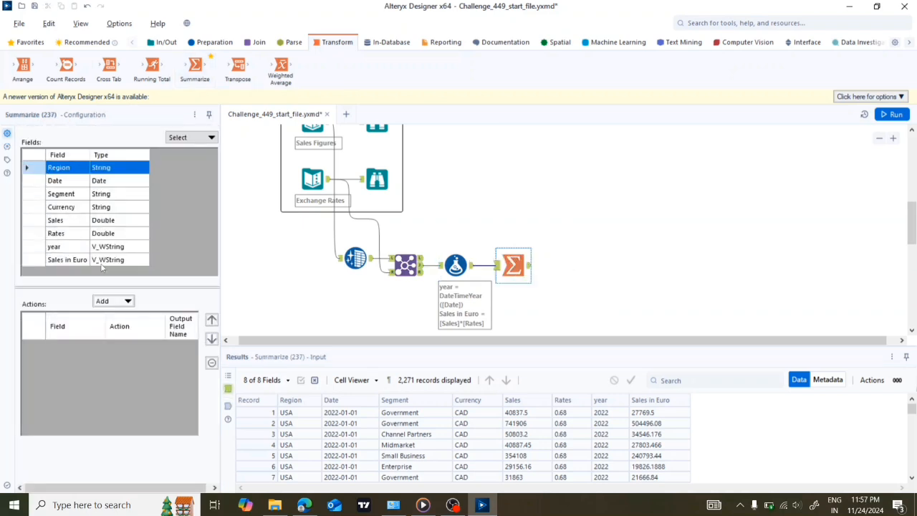
- Add Group By actions for the Region, Segment and year fields in the Summarize tool
{"action": "left_click", "coordinate": [111, 301]}
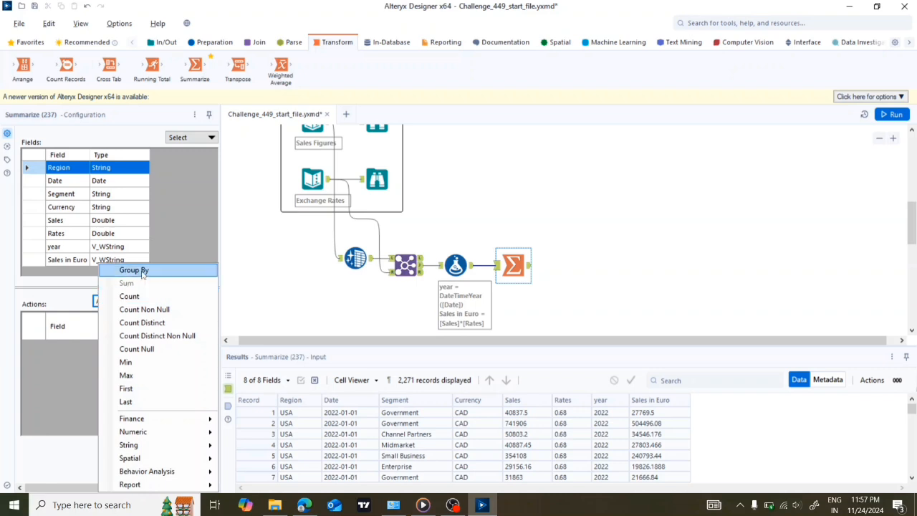
{"action": "left_click", "coordinate": [134, 270]}
{"action": "left_click", "coordinate": [32, 195]}
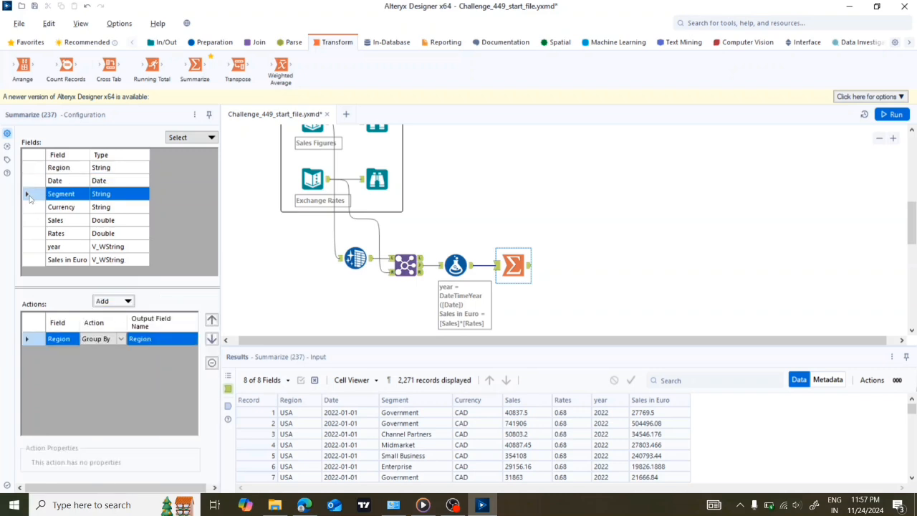
{"action": "left_click", "coordinate": [111, 301]}
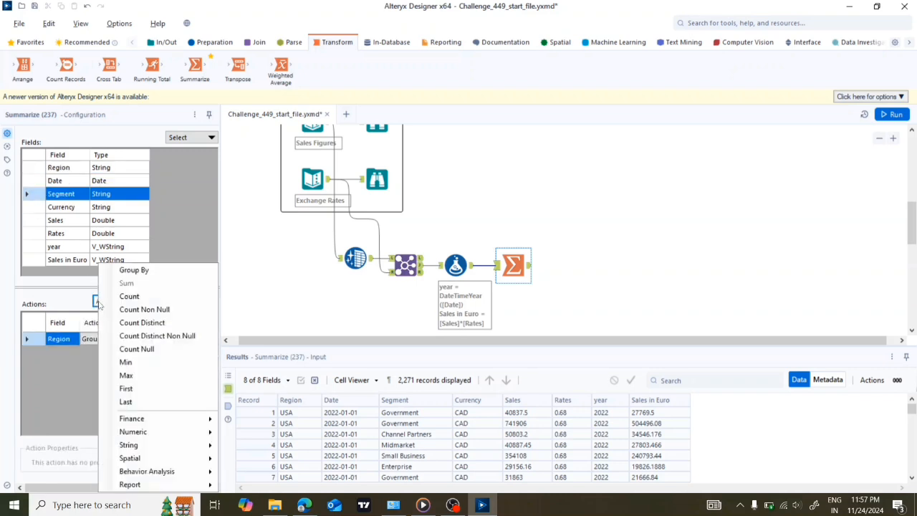
{"action": "left_click", "coordinate": [134, 270]}
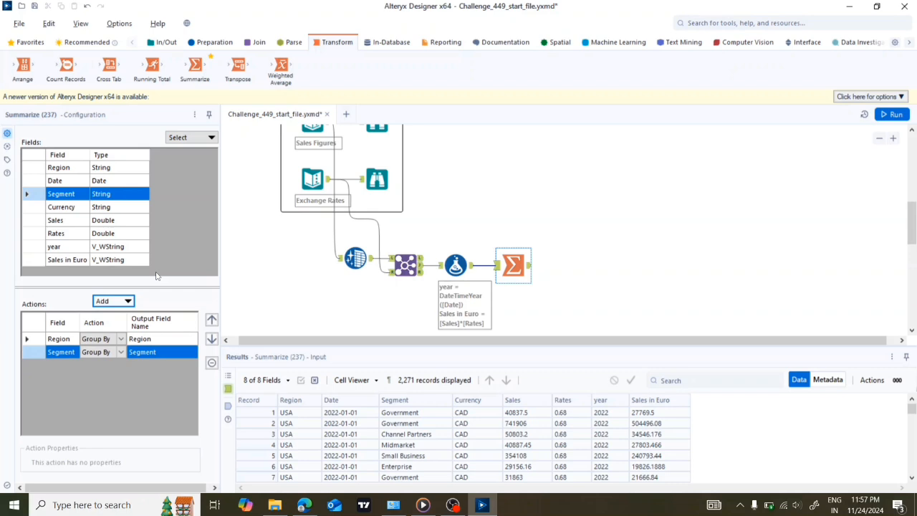
{"action": "left_click", "coordinate": [36, 249]}
{"action": "left_click", "coordinate": [107, 301]}
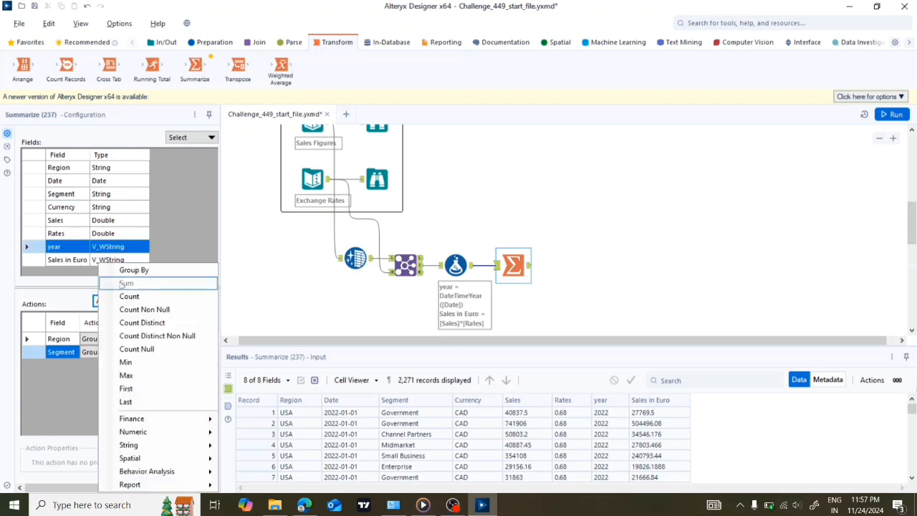
{"action": "left_click", "coordinate": [133, 272]}
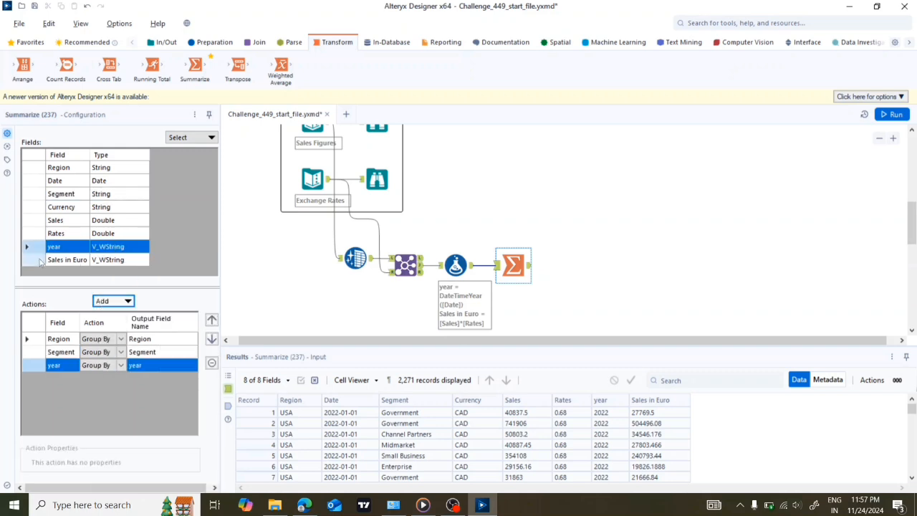
- Try to add a Sum action for the Sales in Euro field in the Summarize tool
{"action": "left_click", "coordinate": [41, 262]}
{"action": "left_click", "coordinate": [108, 304]}
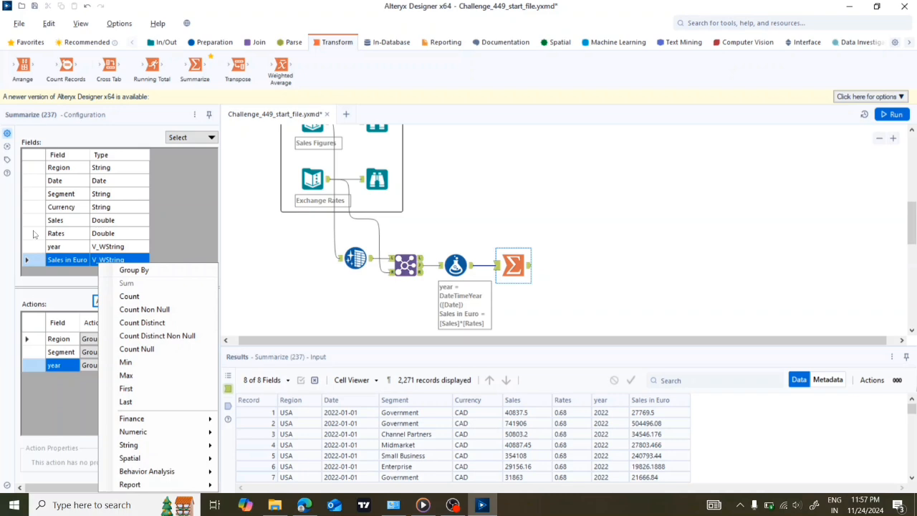
{"action": "left_click", "coordinate": [42, 263]}
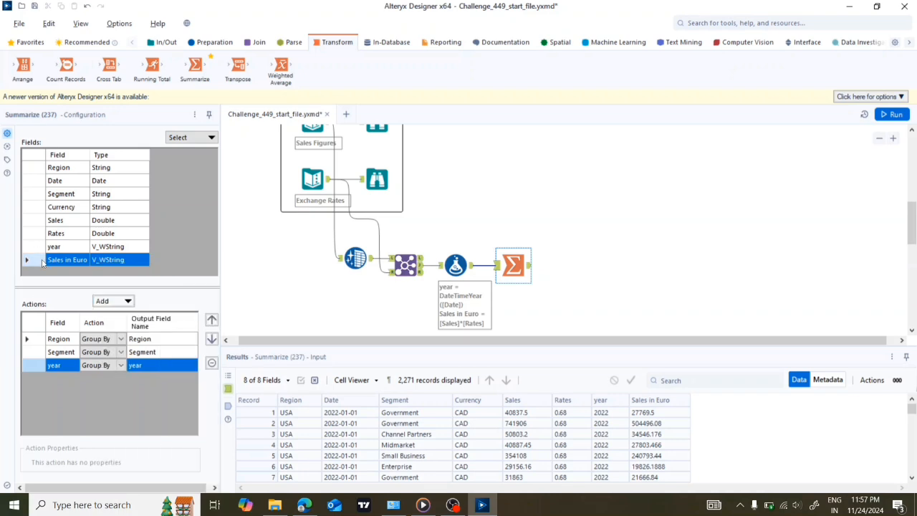
{"action": "left_click", "coordinate": [105, 262]}
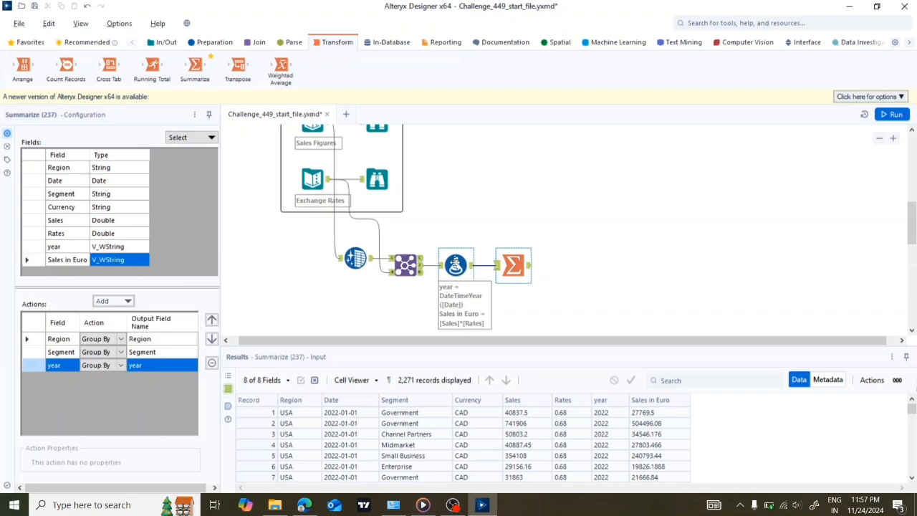
- Set the data type of the Sales in Euro output column in the Formula tool to Float
{"action": "left_click", "coordinate": [455, 265]}
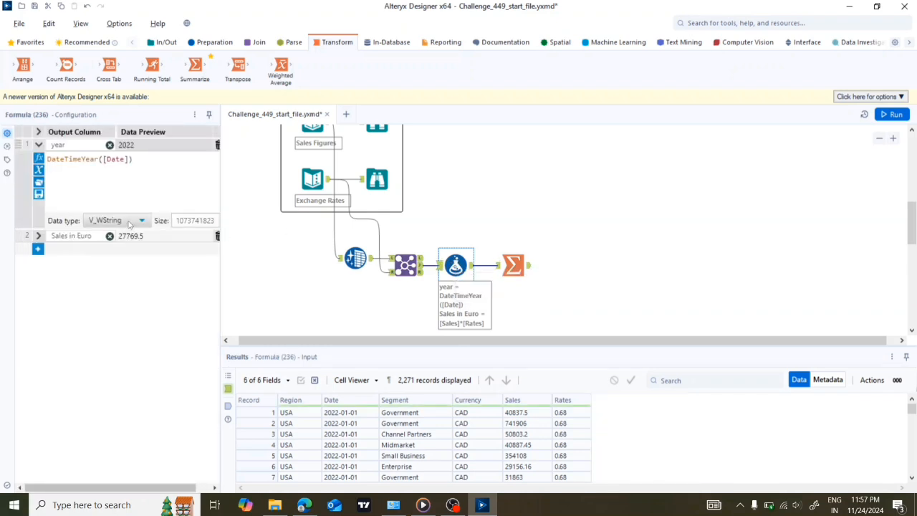
{"action": "left_click", "coordinate": [130, 224]}
{"action": "left_click", "coordinate": [55, 273]}
{"action": "left_click", "coordinate": [38, 235]}
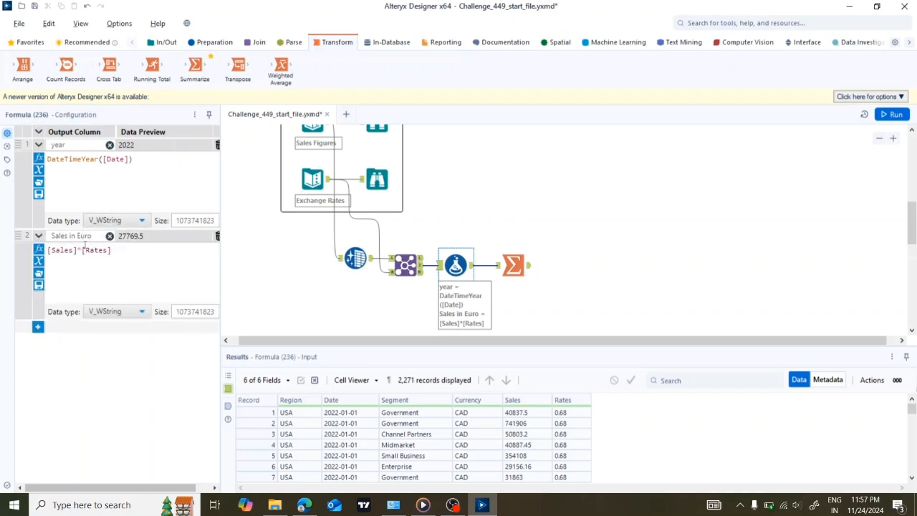
{"action": "left_click", "coordinate": [121, 312]}
{"action": "left_click", "coordinate": [122, 316]}
{"action": "left_click", "coordinate": [132, 312]}
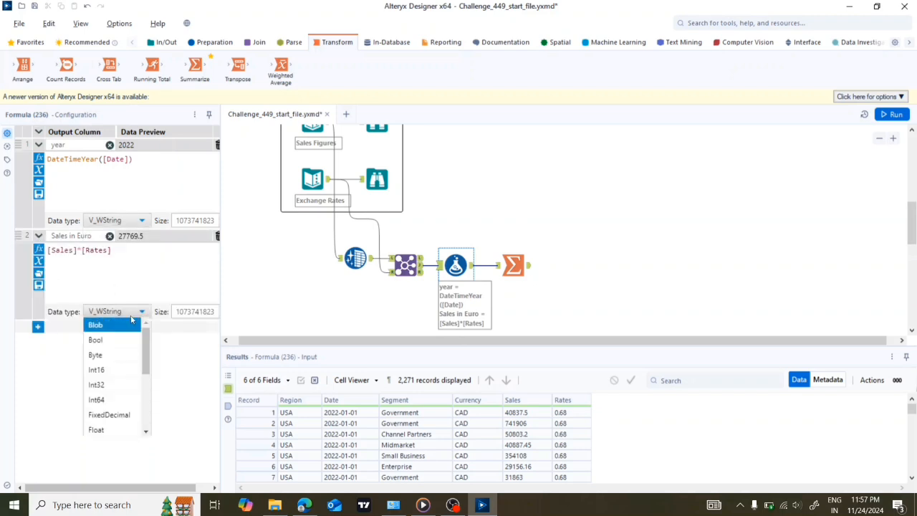
{"action": "left_click", "coordinate": [113, 430]}
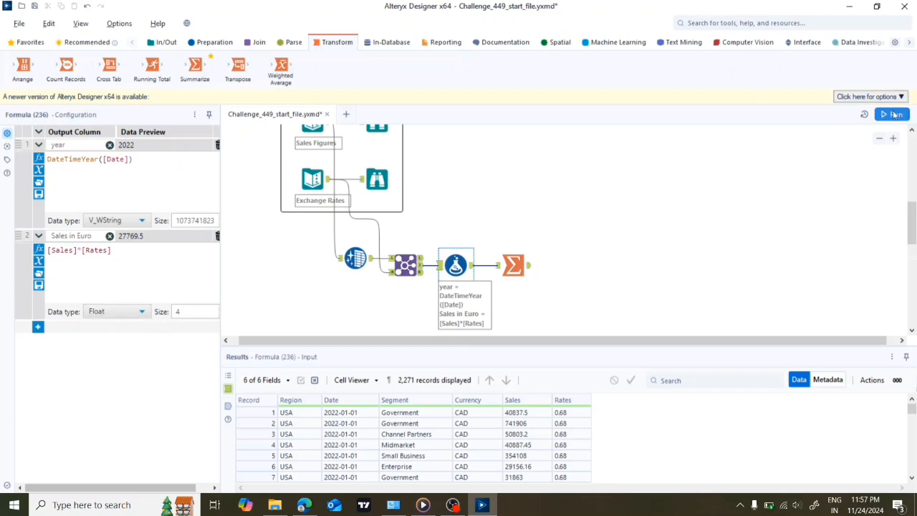
- Add a Sum action for the Sales in Euro field to the Summarize tool
{"action": "left_click", "coordinate": [513, 265]}
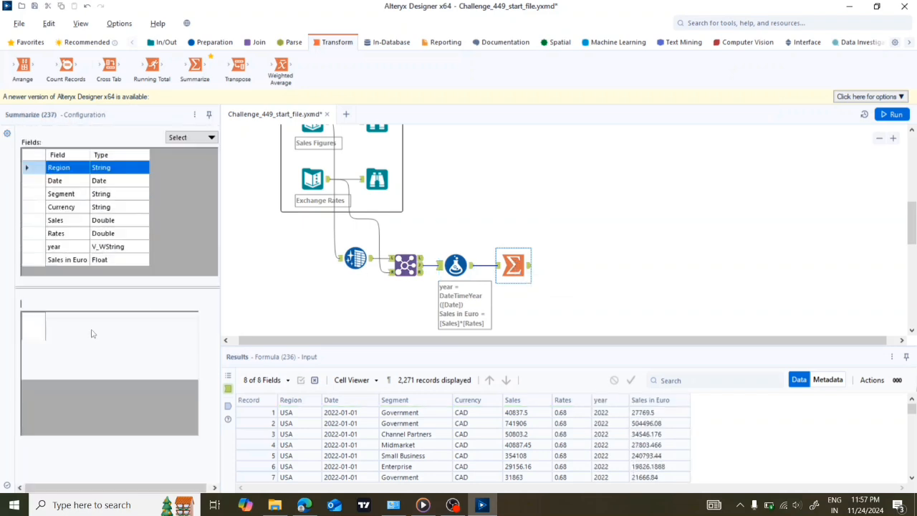
{"action": "left_click", "coordinate": [42, 260]}
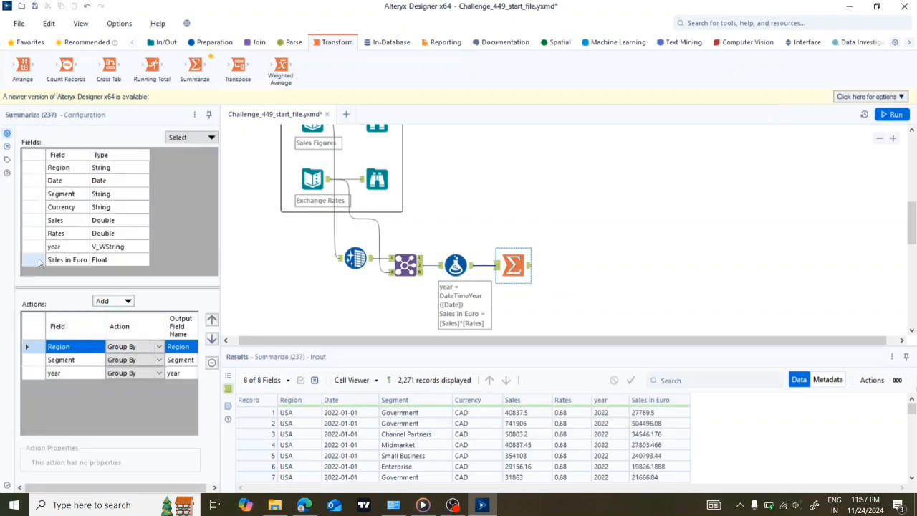
{"action": "left_click", "coordinate": [121, 301]}
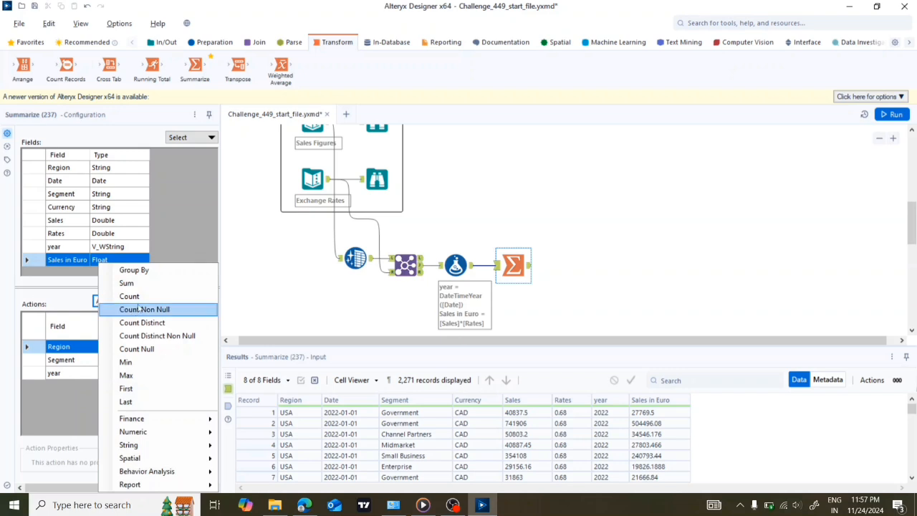
{"action": "left_click", "coordinate": [148, 285]}
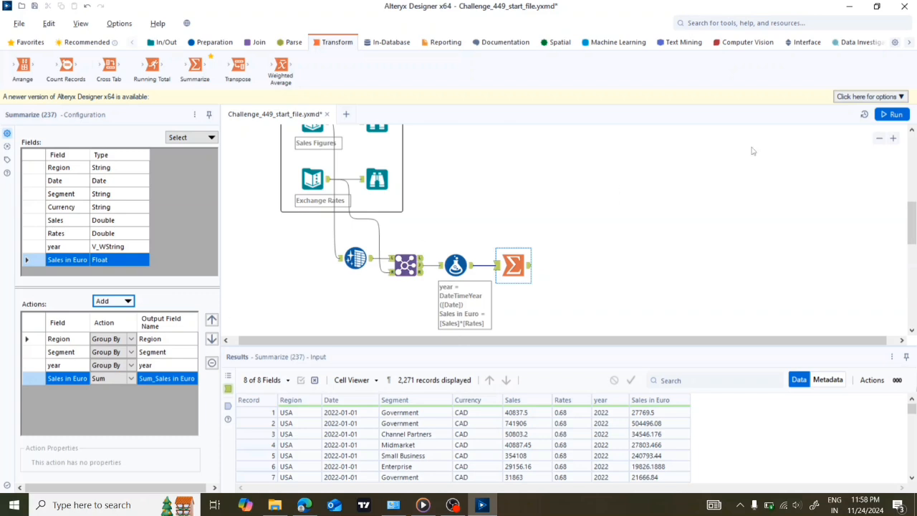
- Run the workflow, dismiss the completion message and open the Summarize tool's output data
{"action": "left_click", "coordinate": [890, 113]}
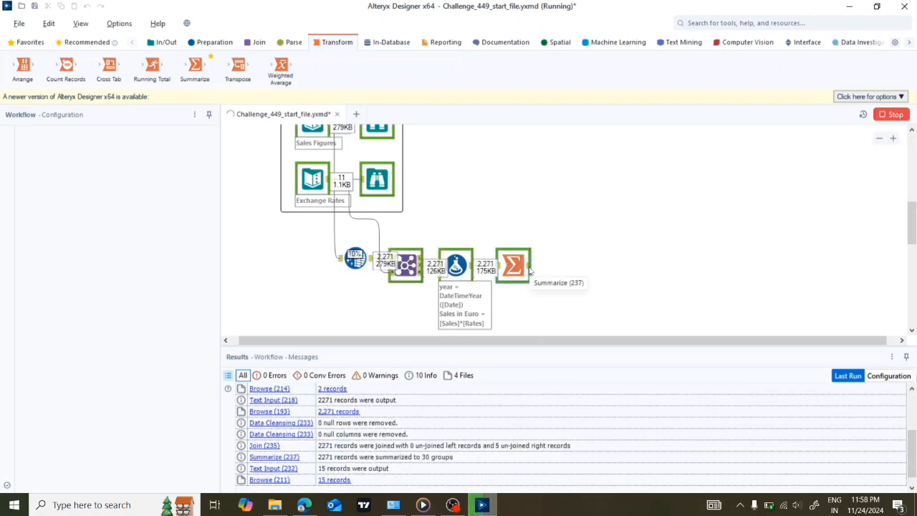
{"action": "left_click", "coordinate": [529, 268]}
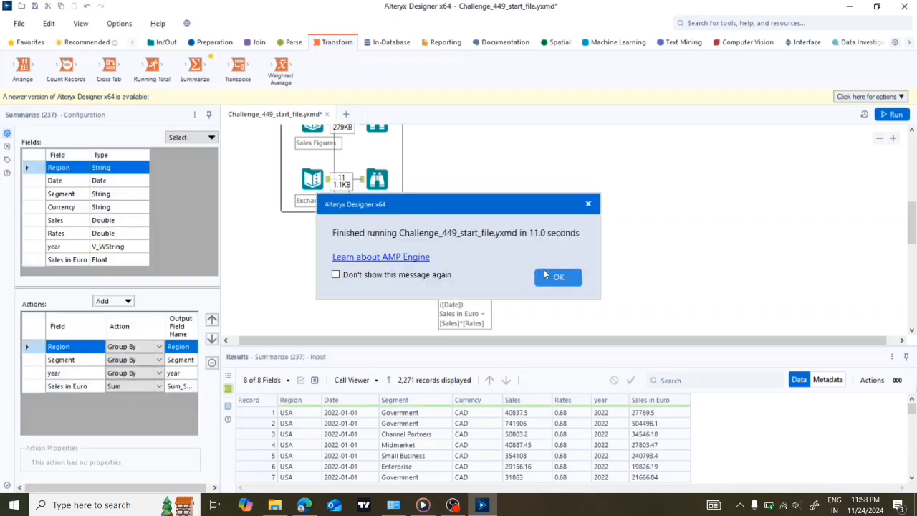
{"action": "left_click", "coordinate": [542, 277]}
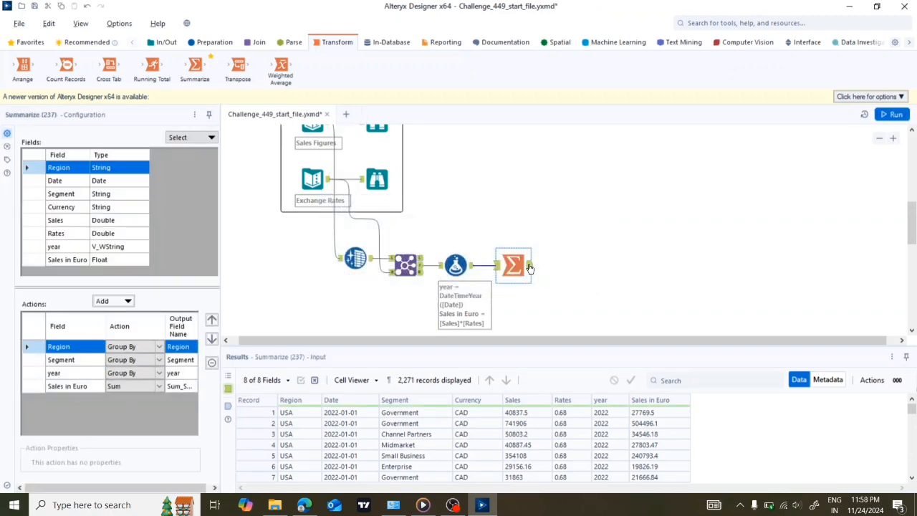
{"action": "left_click", "coordinate": [531, 267]}
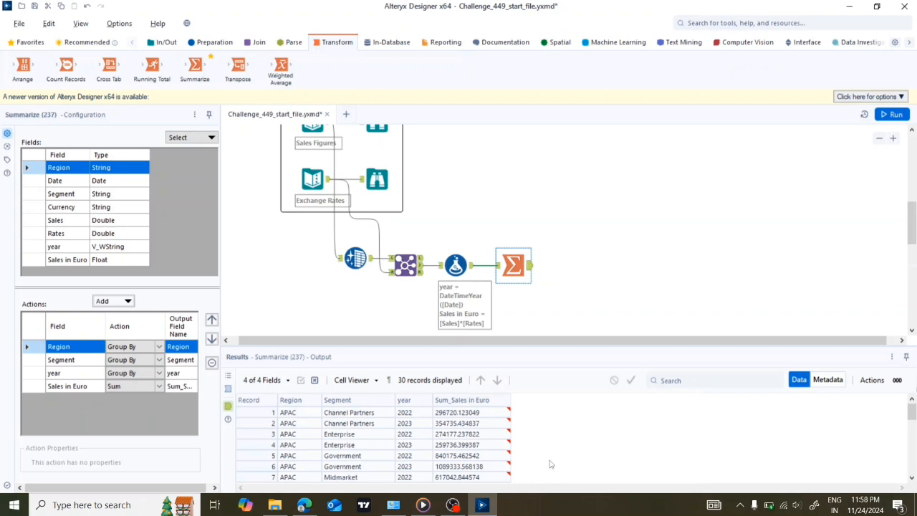
- Examine the summarized sales in euro per region, segment and year across all output records
{"action": "scroll", "coordinate": [550, 462], "scroll_direction": "down", "scroll_amount": 8}
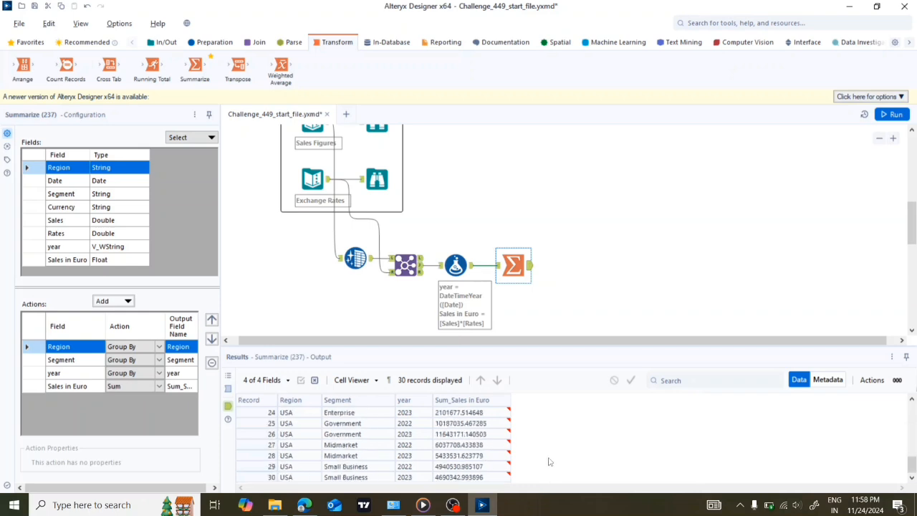
{"action": "scroll", "coordinate": [550, 462], "scroll_direction": "up", "scroll_amount": 8}
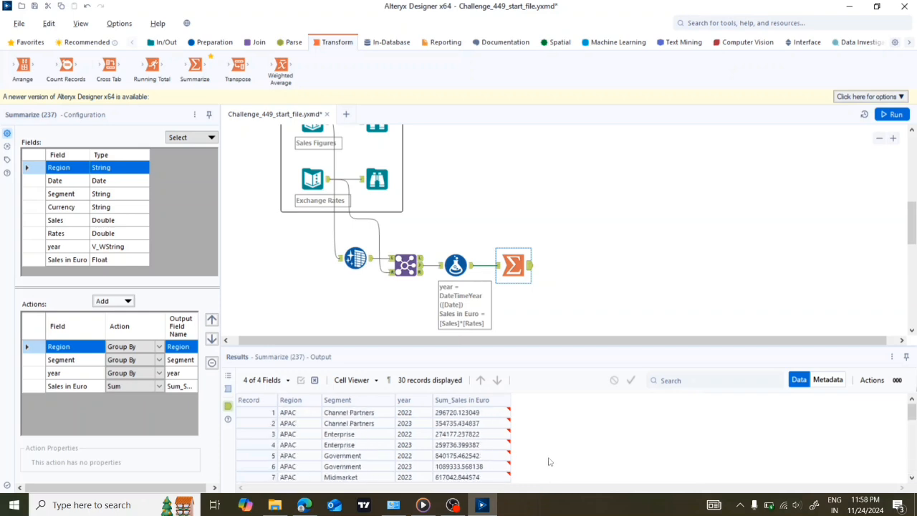
{"action": "scroll", "coordinate": [549, 461], "scroll_direction": "down", "scroll_amount": 8}
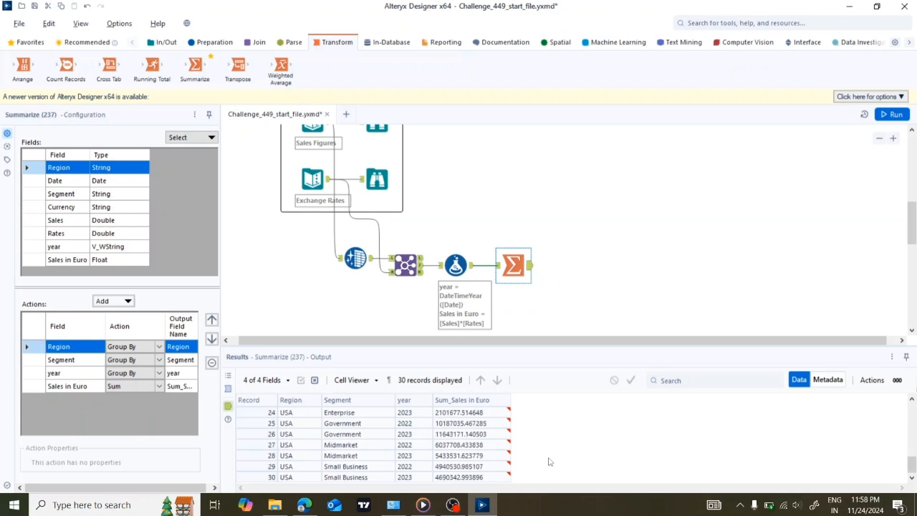
{"action": "scroll", "coordinate": [550, 461], "scroll_direction": "up", "scroll_amount": 8}
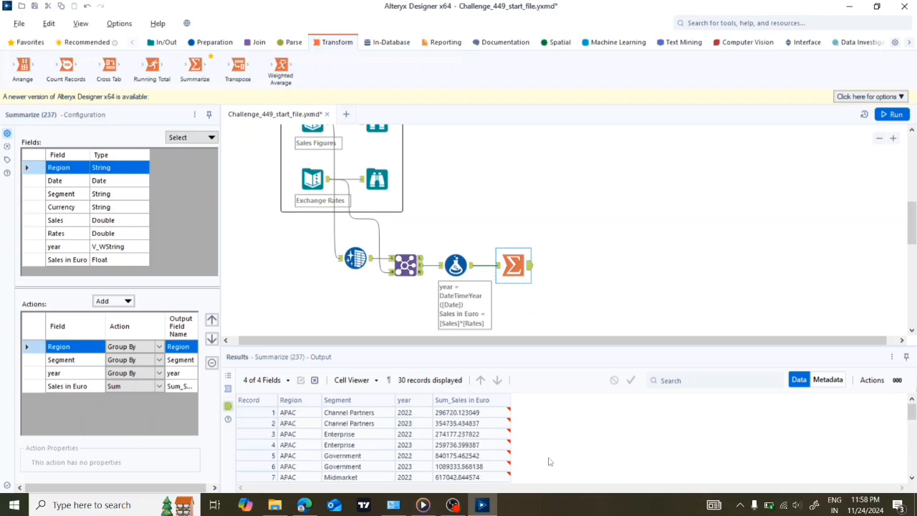
{"action": "scroll", "coordinate": [550, 462], "scroll_direction": "down", "scroll_amount": 8}
{"action": "scroll", "coordinate": [550, 461], "scroll_direction": "up", "scroll_amount": 8}
{"action": "scroll", "coordinate": [550, 461], "scroll_direction": "down", "scroll_amount": 8}
{"action": "scroll", "coordinate": [550, 461], "scroll_direction": "up", "scroll_amount": 8}
{"action": "scroll", "coordinate": [550, 462], "scroll_direction": "down", "scroll_amount": 5}
{"action": "scroll", "coordinate": [549, 461], "scroll_direction": "up", "scroll_amount": 6}
{"action": "scroll", "coordinate": [598, 444], "scroll_direction": "down", "scroll_amount": 8}
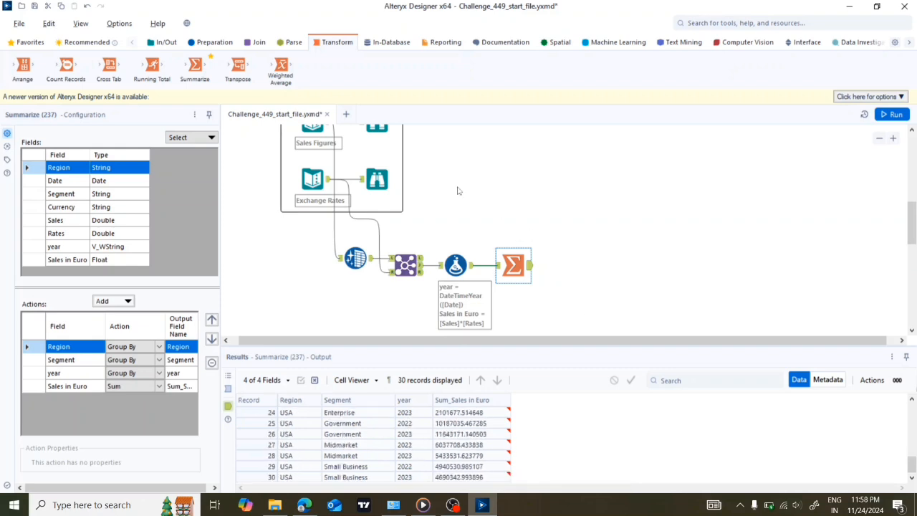
{"action": "left_click_drag", "start_coordinate": [236, 66], "coordinate": [563, 265]}
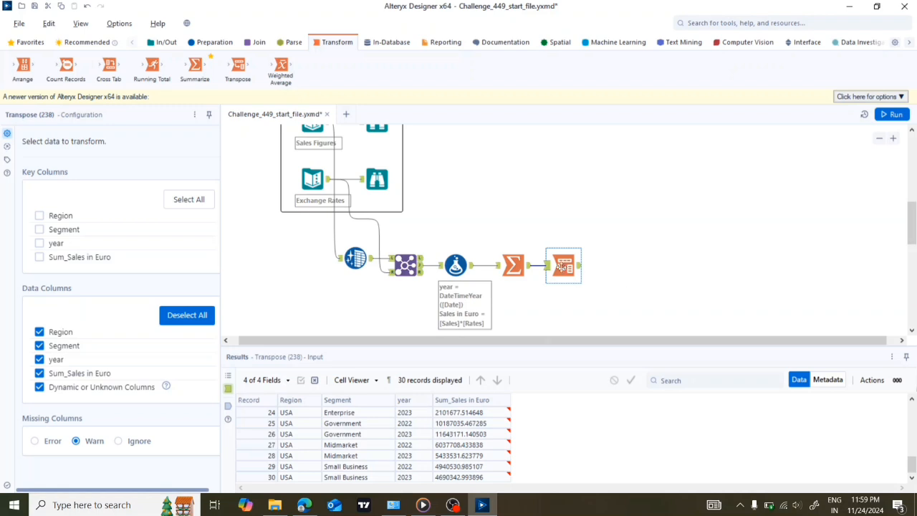
{"action": "right_click", "coordinate": [583, 282]}
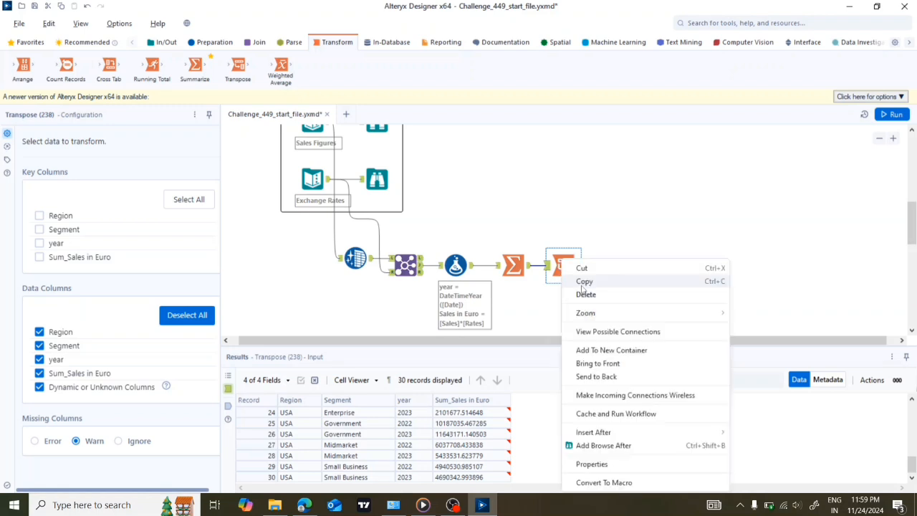
{"action": "left_click", "coordinate": [580, 298]}
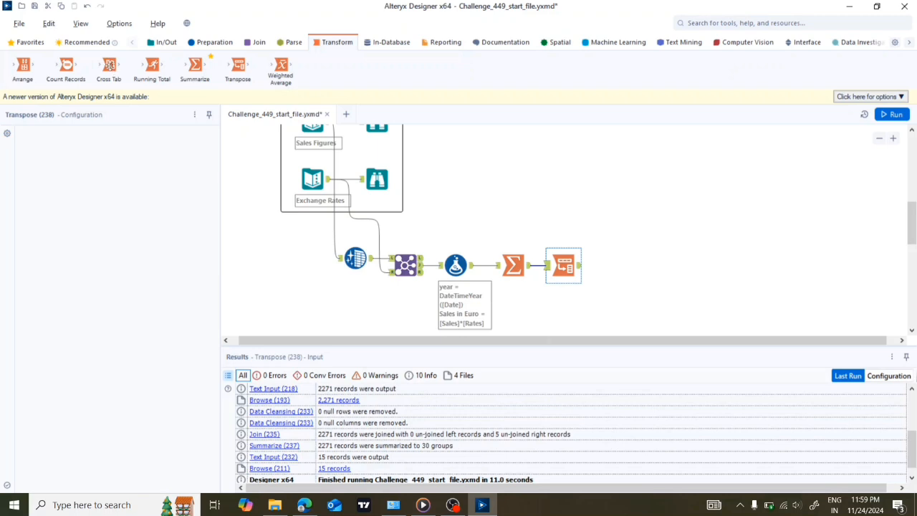
- Connect a Cross Tab tool after the Summarize tool, leaving space between the two for another tool
{"action": "mouse_move", "coordinate": [107, 65]}
{"action": "left_click_drag", "start_coordinate": [107, 65], "coordinate": [557, 264]}
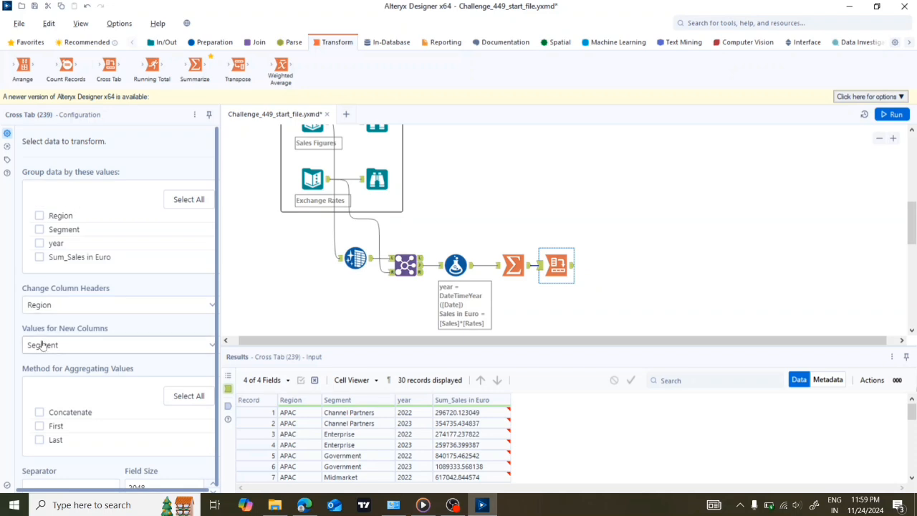
{"action": "scroll", "coordinate": [43, 344], "scroll_direction": "down", "scroll_amount": 1}
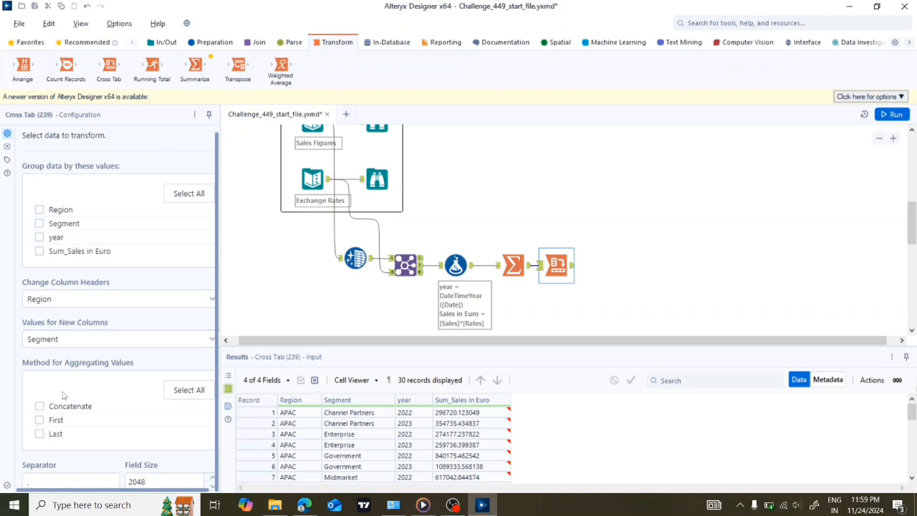
{"action": "scroll", "coordinate": [62, 395], "scroll_direction": "up", "scroll_amount": 1}
{"action": "scroll", "coordinate": [63, 394], "scroll_direction": "down", "scroll_amount": 1}
{"action": "left_click_drag", "start_coordinate": [557, 267], "coordinate": [600, 266]}
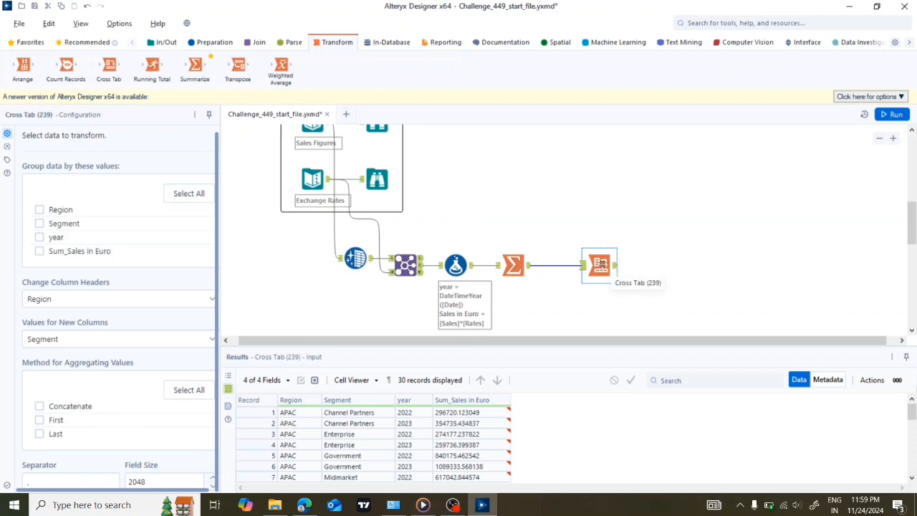
- Insert a Transpose tool between the Summarize and Cross Tab tools, with Region and Segment as key columns
{"action": "left_click_drag", "start_coordinate": [238, 67], "coordinate": [555, 267]}
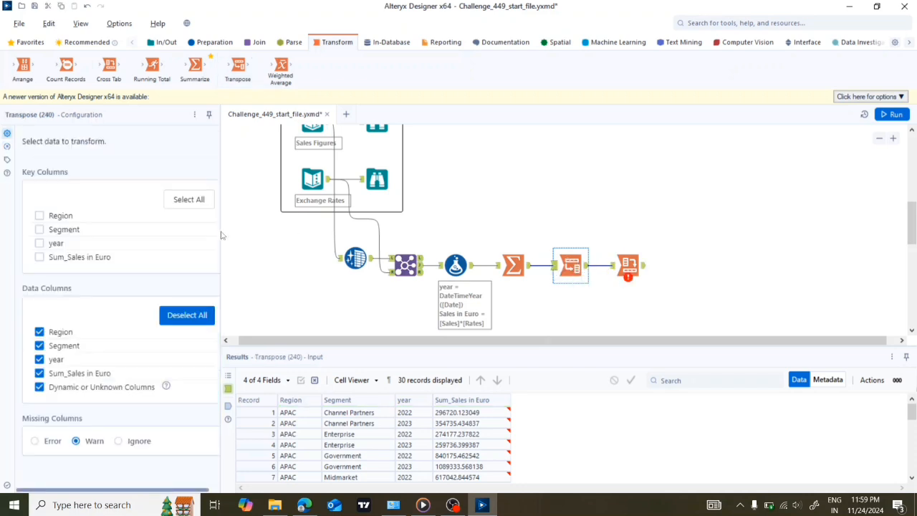
{"action": "left_click", "coordinate": [39, 216]}
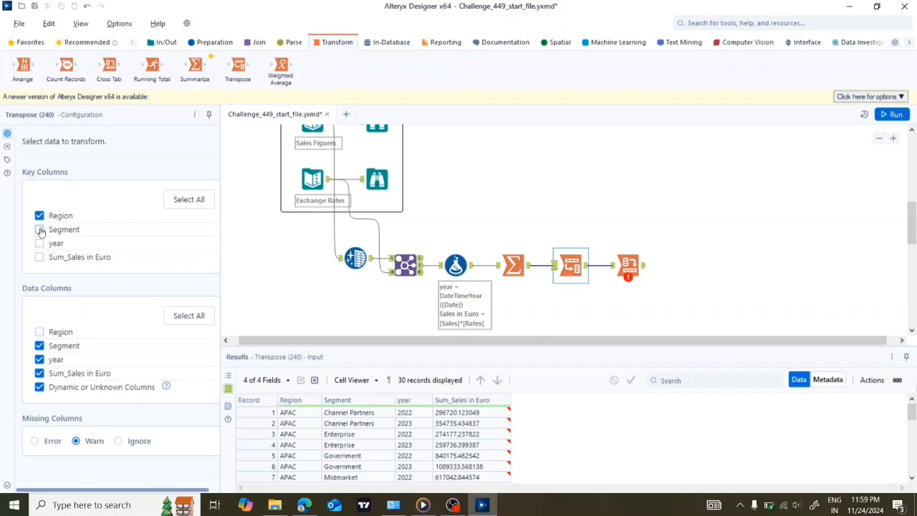
{"action": "left_click", "coordinate": [39, 229]}
- Run the workflow and review the Name and Value records in the Transpose tool's output
{"action": "left_click", "coordinate": [899, 117]}
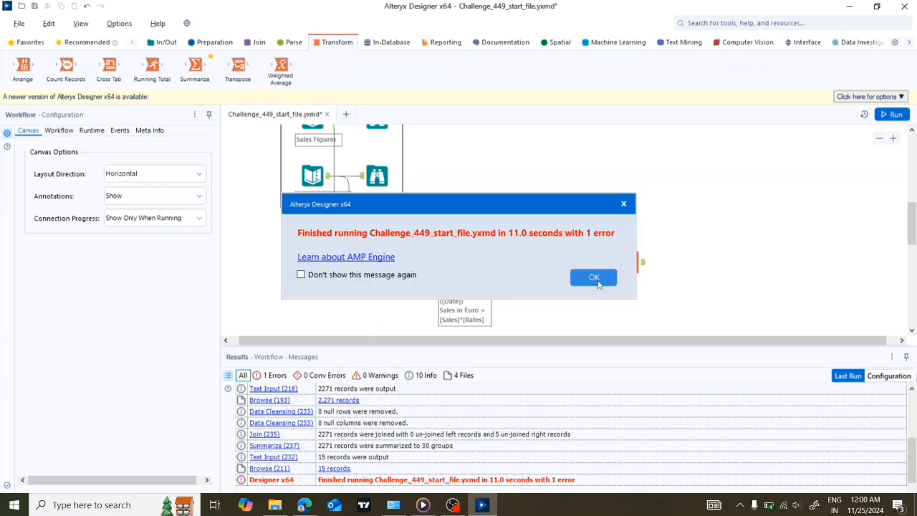
{"action": "left_click", "coordinate": [595, 278]}
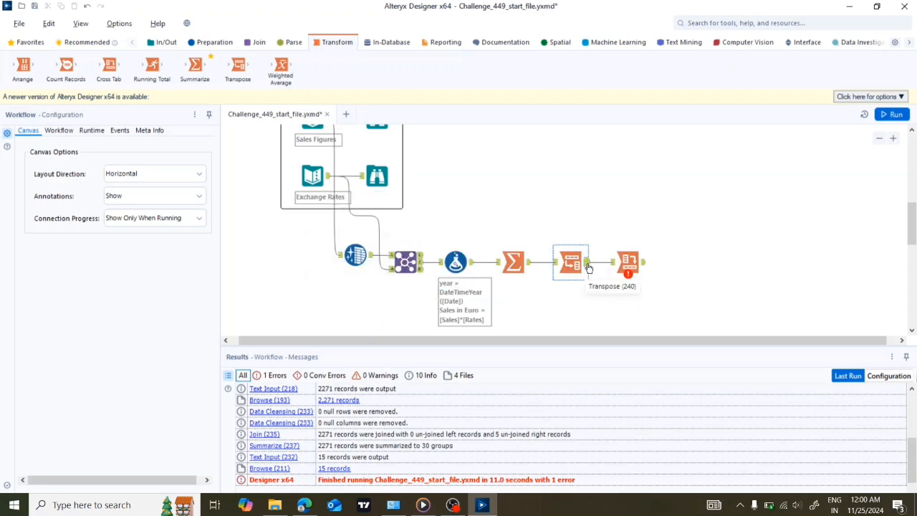
{"action": "left_click", "coordinate": [588, 268]}
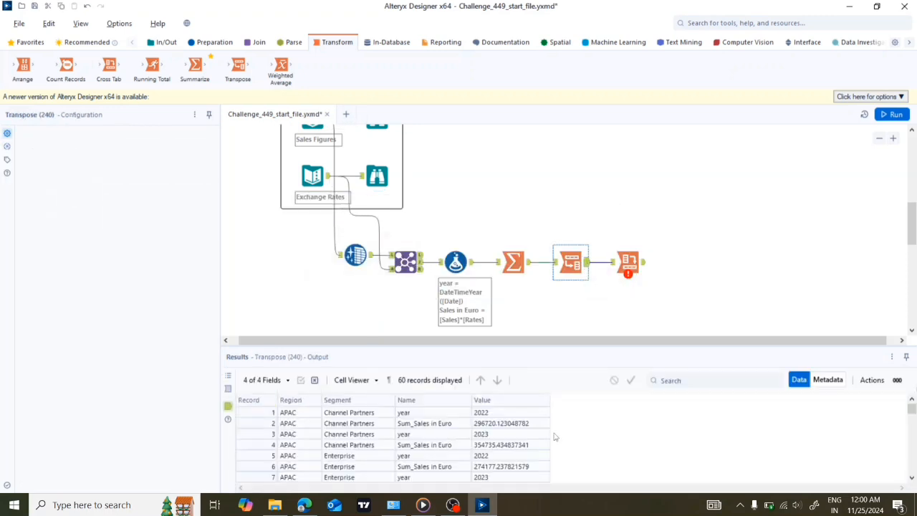
{"action": "scroll", "coordinate": [554, 436], "scroll_direction": "down", "scroll_amount": 15}
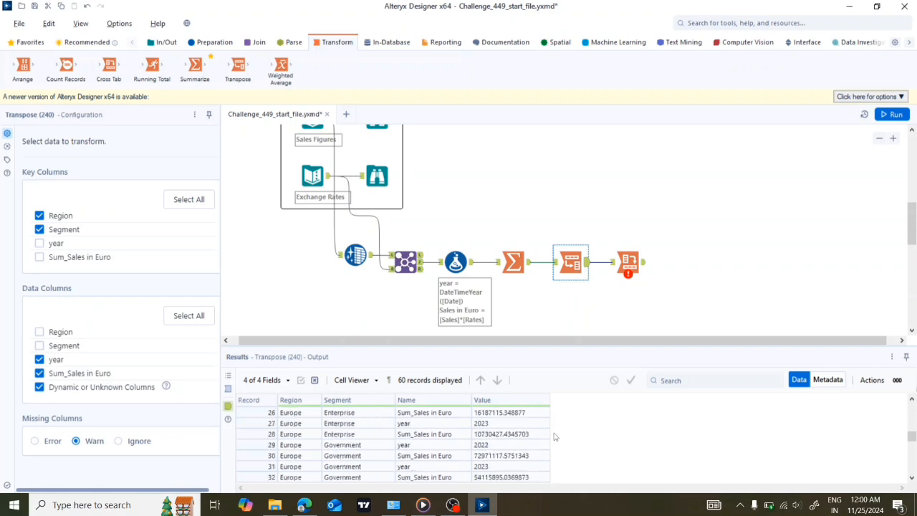
{"action": "scroll", "coordinate": [553, 437], "scroll_direction": "up", "scroll_amount": 15}
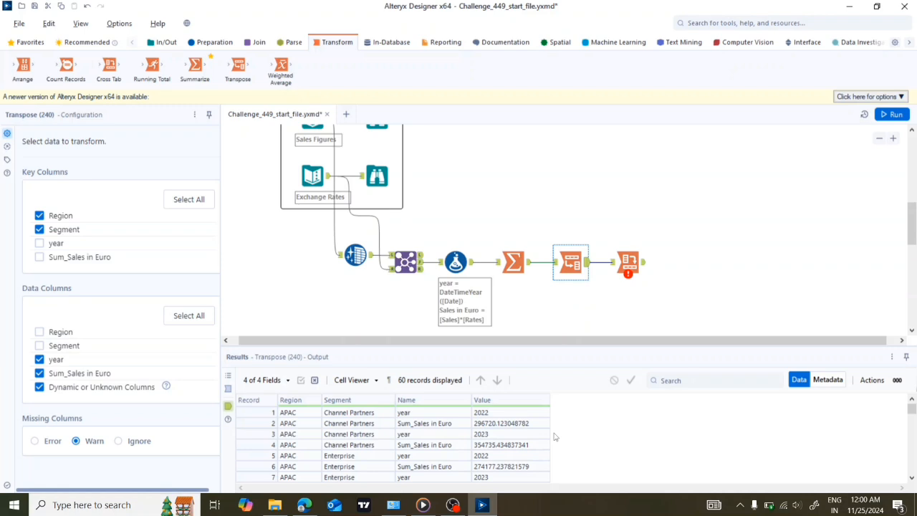
{"action": "scroll", "coordinate": [519, 436], "scroll_direction": "down", "scroll_amount": 15}
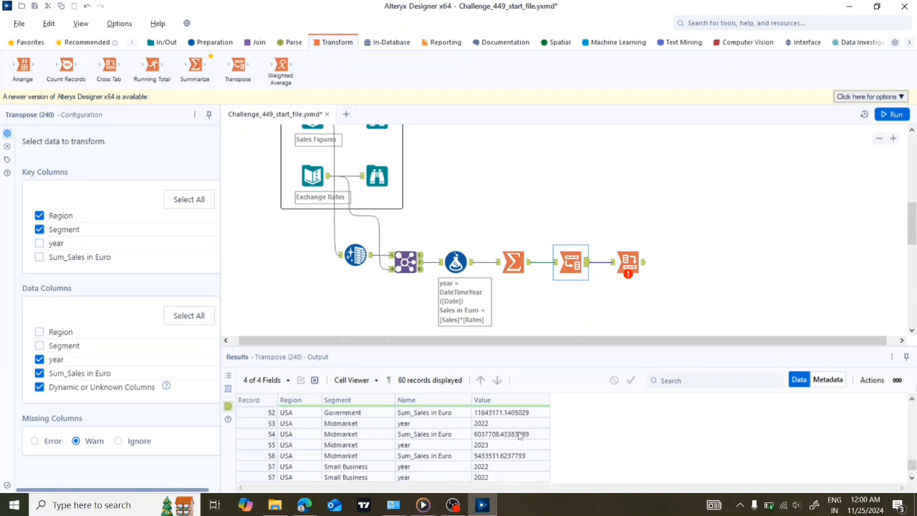
{"action": "scroll", "coordinate": [520, 436], "scroll_direction": "up", "scroll_amount": 15}
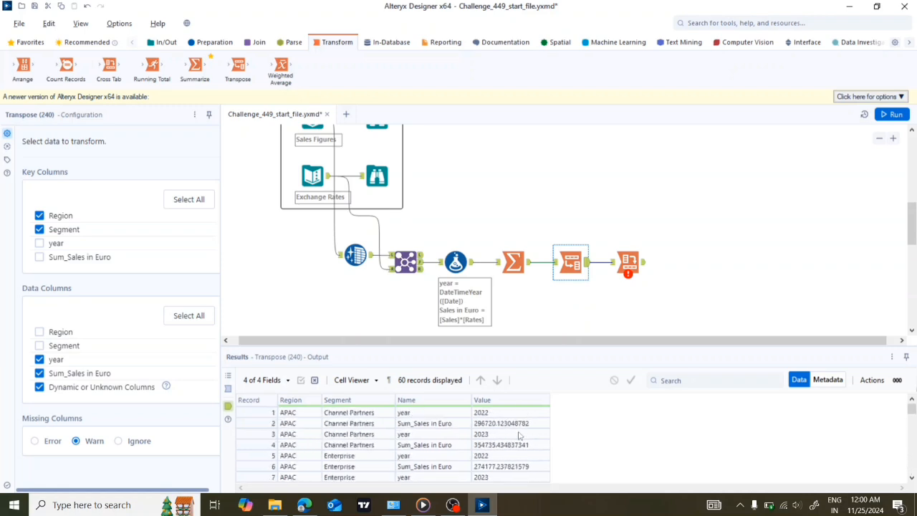
{"action": "scroll", "coordinate": [519, 435], "scroll_direction": "down", "scroll_amount": 16}
{"action": "scroll", "coordinate": [520, 436], "scroll_direction": "up", "scroll_amount": 16}
- Compare the output data and configuration of the Formula tool with those of the Summarize tool
{"action": "left_click", "coordinate": [473, 271]}
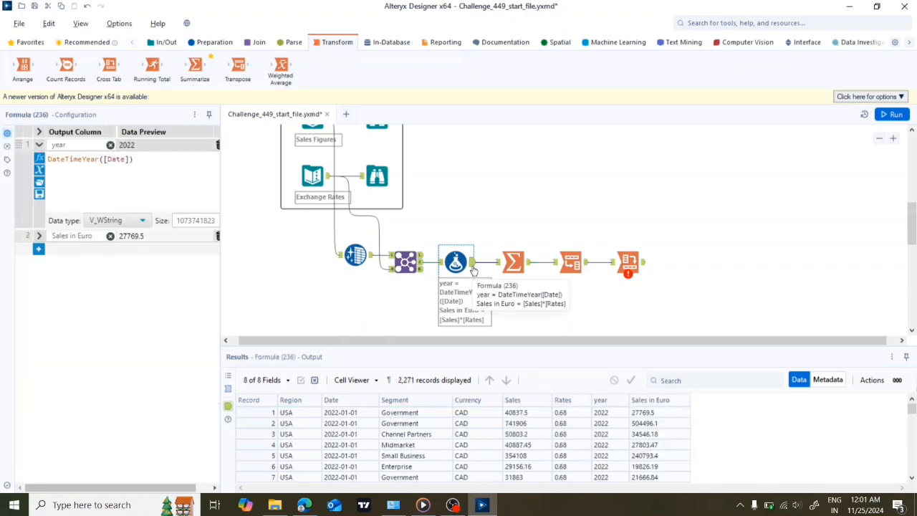
{"action": "left_click", "coordinate": [513, 264]}
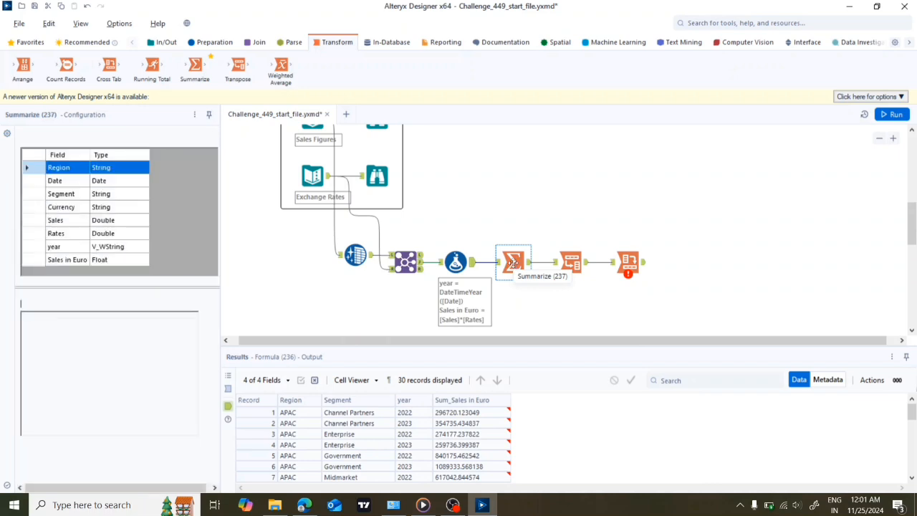
{"action": "left_click", "coordinate": [456, 262]}
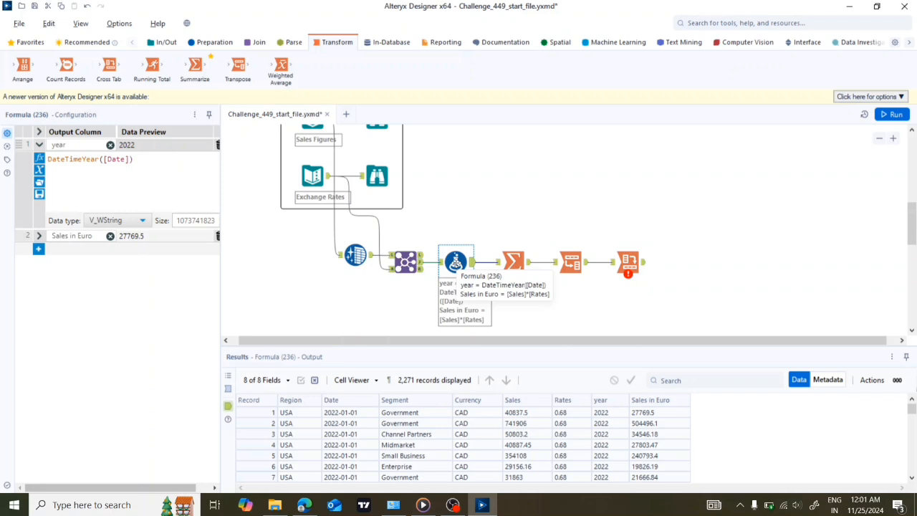
- Move the Summarize, Transpose and Cross Tab tools higher on the canvas to free space for a second branch after the Formula tool
{"action": "left_click", "coordinate": [515, 259]}
{"action": "left_click_drag", "start_coordinate": [515, 260], "coordinate": [515, 217]}
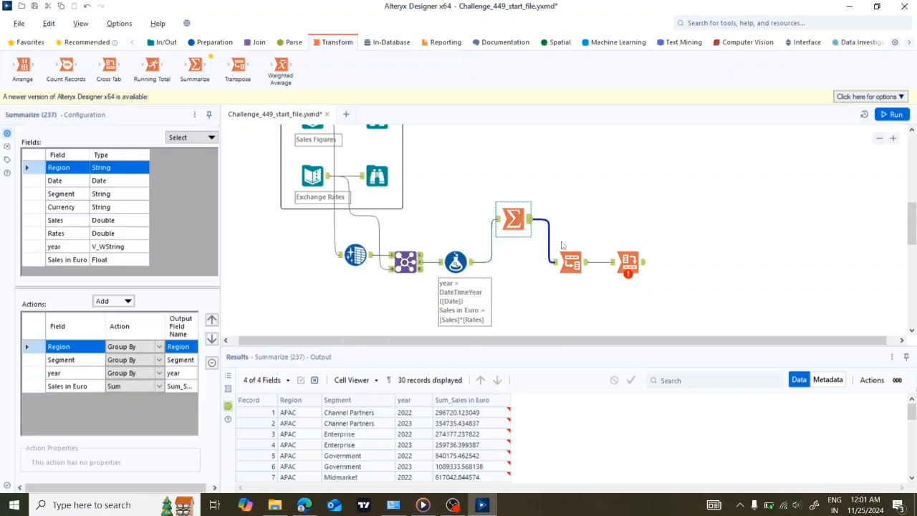
{"action": "left_click", "coordinate": [570, 261]}
{"action": "left_click_drag", "start_coordinate": [571, 261], "coordinate": [563, 216]}
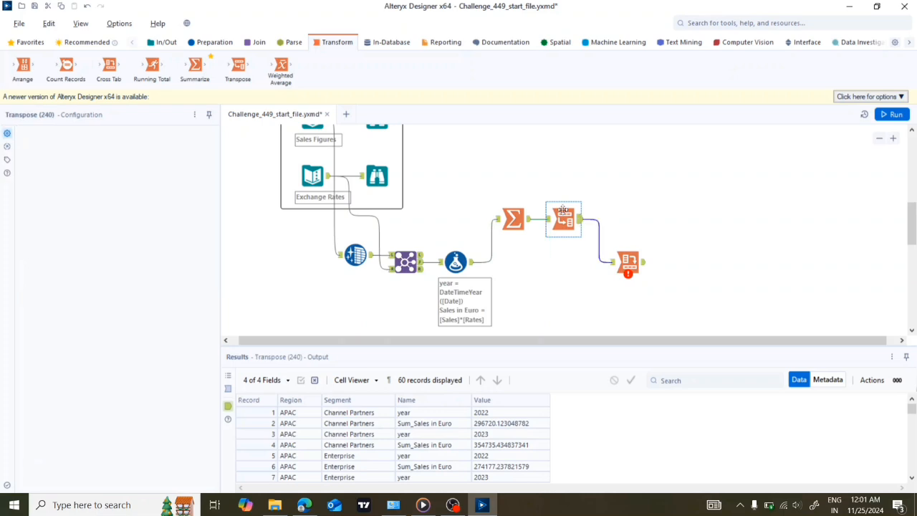
{"action": "left_click", "coordinate": [621, 253]}
{"action": "left_click_drag", "start_coordinate": [621, 253], "coordinate": [621, 217]}
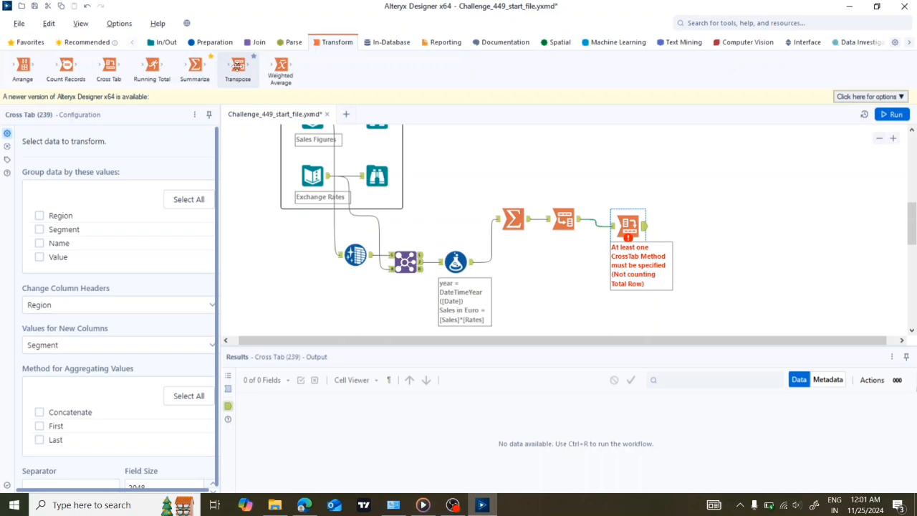
- Branch a second Transpose tool off the Formula tool with Region, Date and Segment as key columns, keeping Sales in Euro as the named data column
{"action": "left_click_drag", "start_coordinate": [238, 66], "coordinate": [511, 286]}
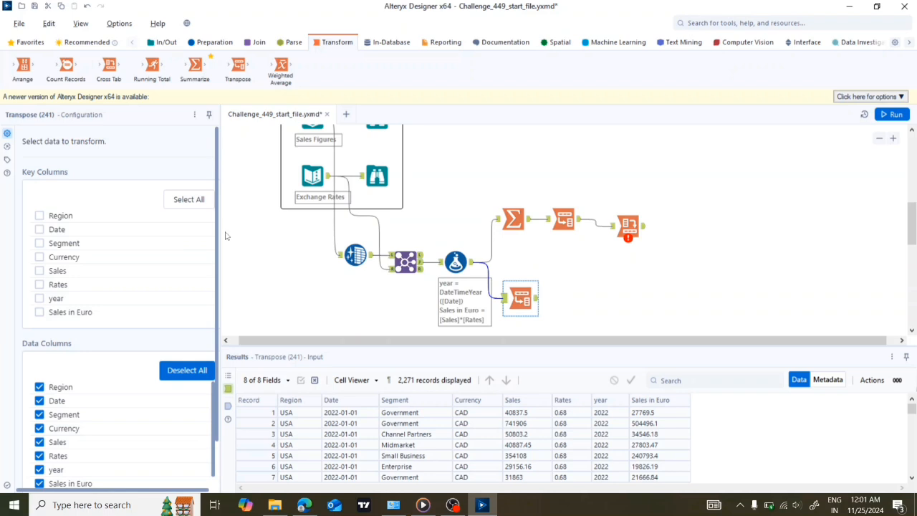
{"action": "left_click", "coordinate": [40, 216]}
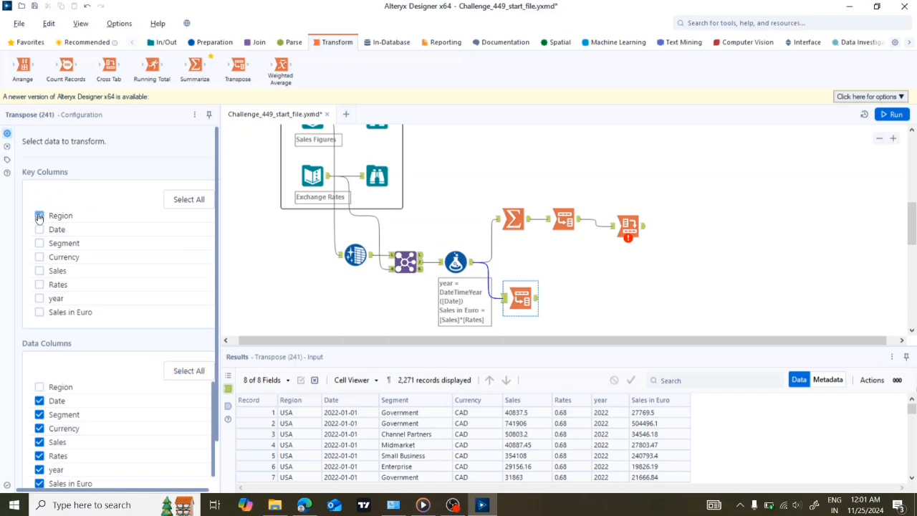
{"action": "left_click", "coordinate": [39, 217]}
{"action": "left_click", "coordinate": [39, 230]}
{"action": "left_click", "coordinate": [40, 244]}
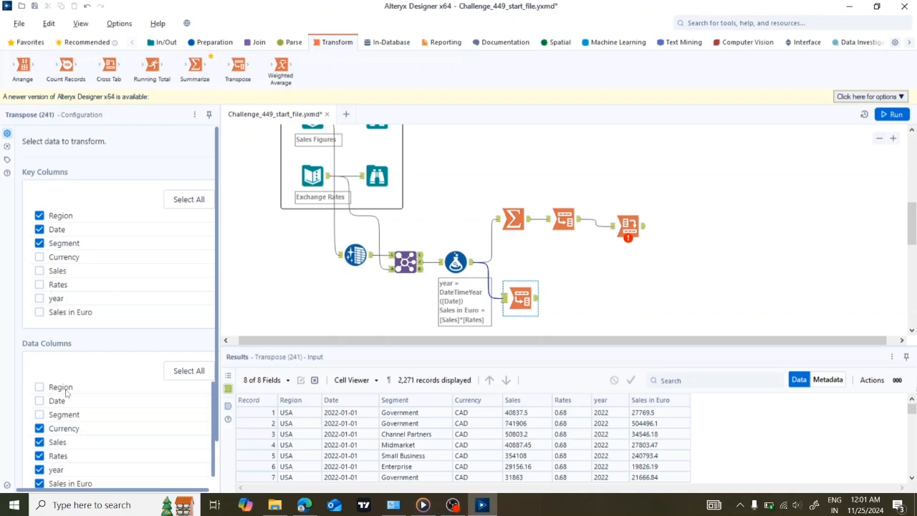
{"action": "scroll", "coordinate": [66, 392], "scroll_direction": "down", "scroll_amount": 3}
{"action": "left_click", "coordinate": [39, 361]}
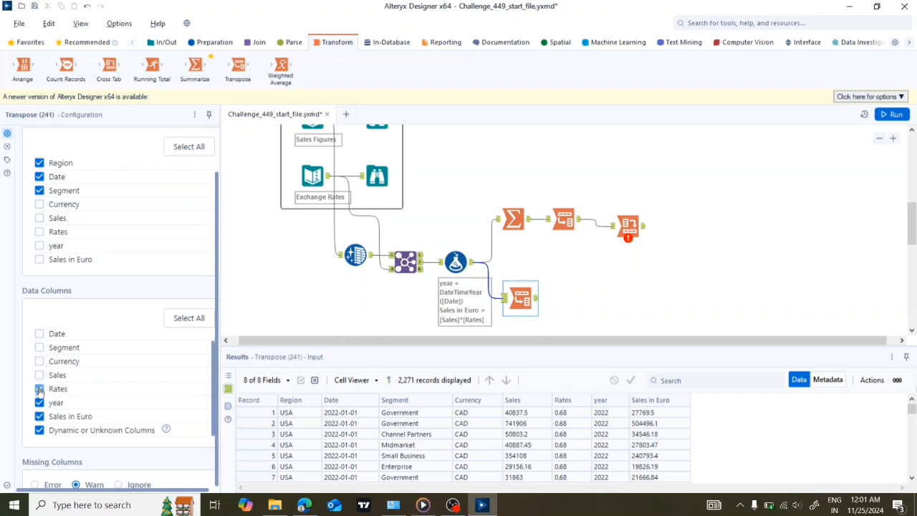
{"action": "left_click", "coordinate": [40, 390]}
{"action": "left_click", "coordinate": [40, 403]}
- Run the workflow and display the output of the second Transpose tool
{"action": "left_click", "coordinate": [890, 114]}
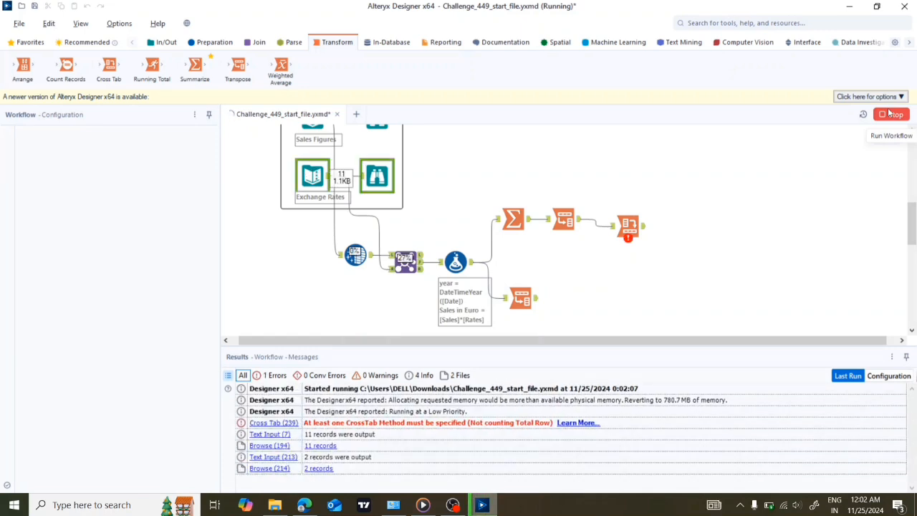
{"action": "left_click", "coordinate": [521, 298]}
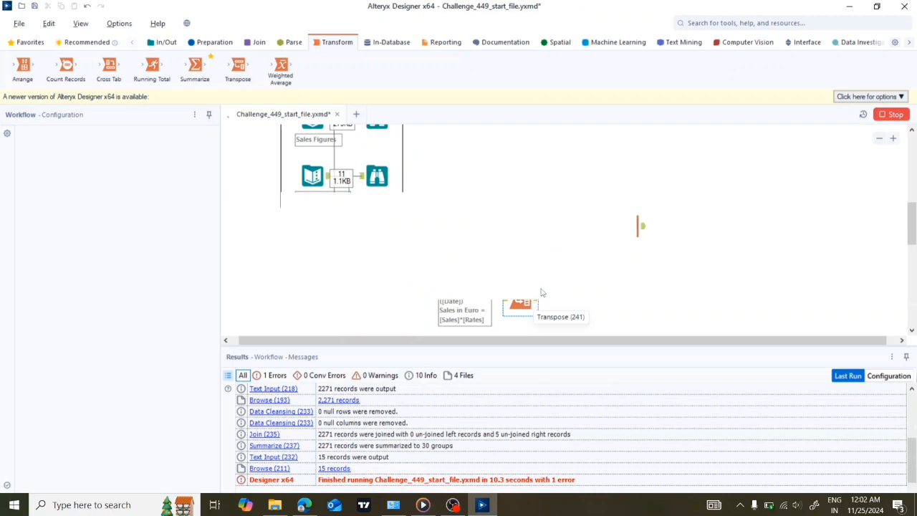
{"action": "left_click", "coordinate": [588, 281]}
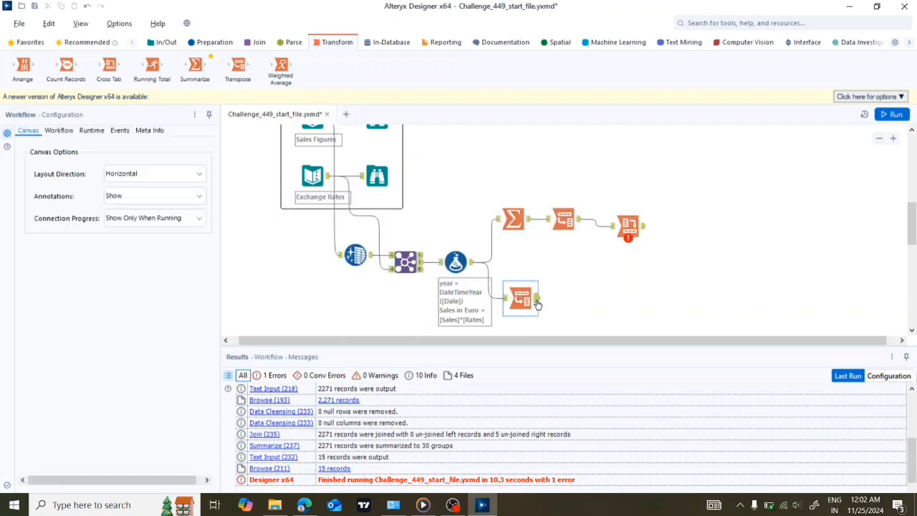
{"action": "left_click", "coordinate": [537, 304]}
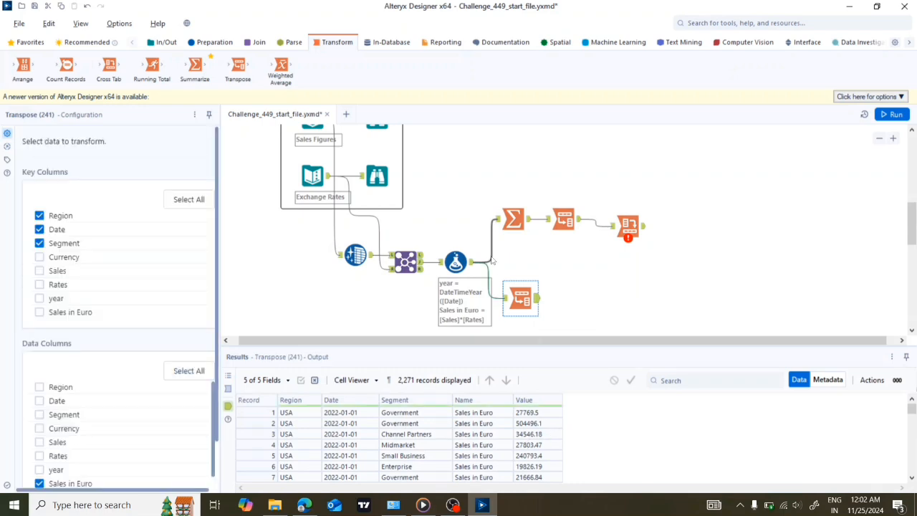
- Compare the Formula tool's output records with the Name and Value records of the second Transpose tool
{"action": "left_click", "coordinate": [467, 263]}
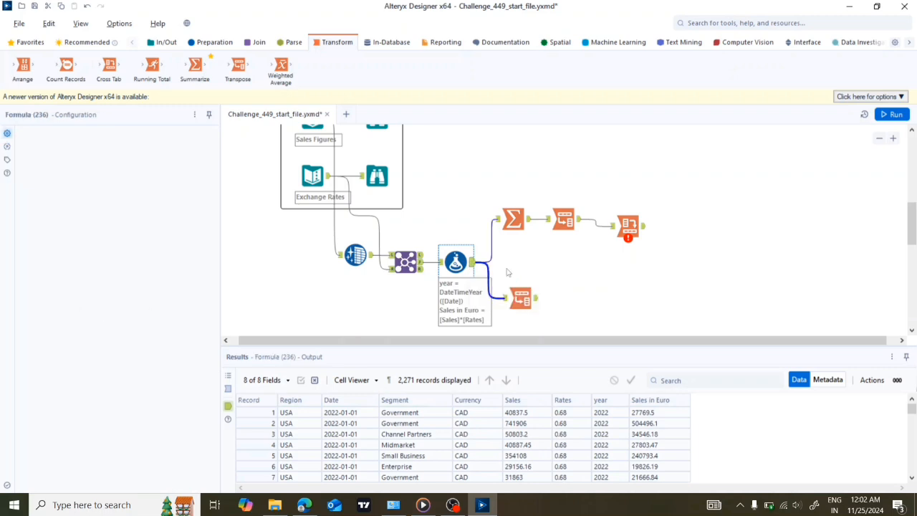
{"action": "left_click", "coordinate": [538, 305]}
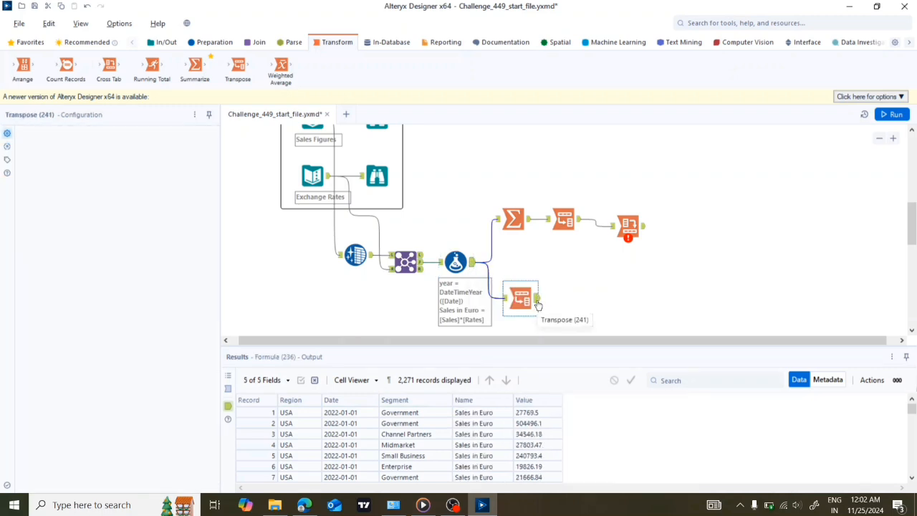
{"action": "left_click", "coordinate": [470, 266]}
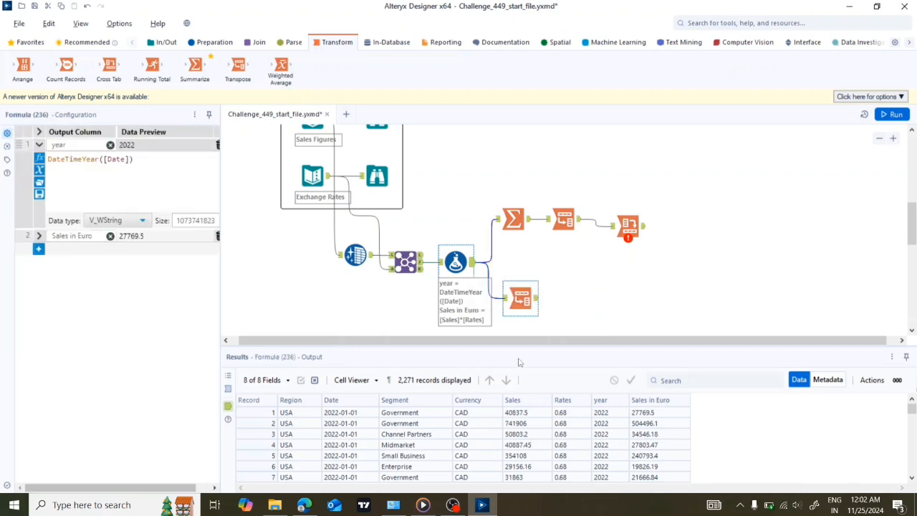
{"action": "scroll", "coordinate": [499, 437], "scroll_direction": "down", "scroll_amount": 7}
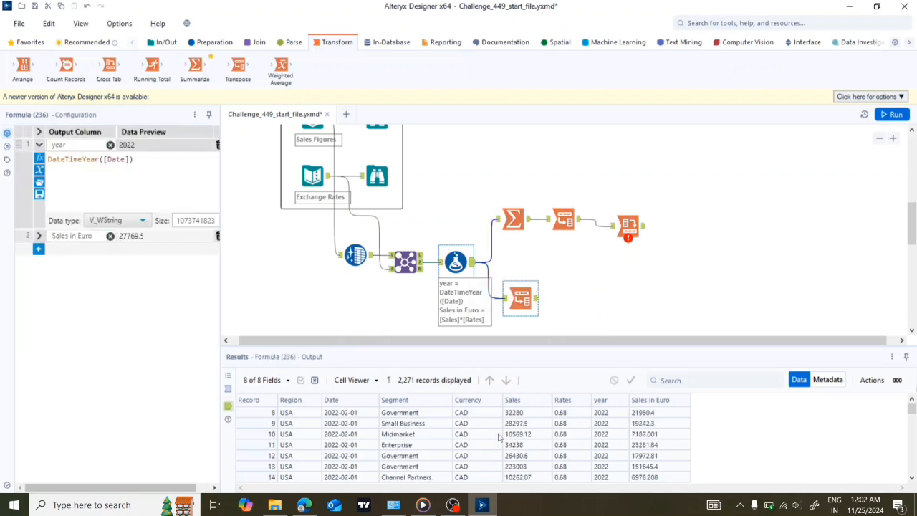
{"action": "left_click", "coordinate": [536, 301]}
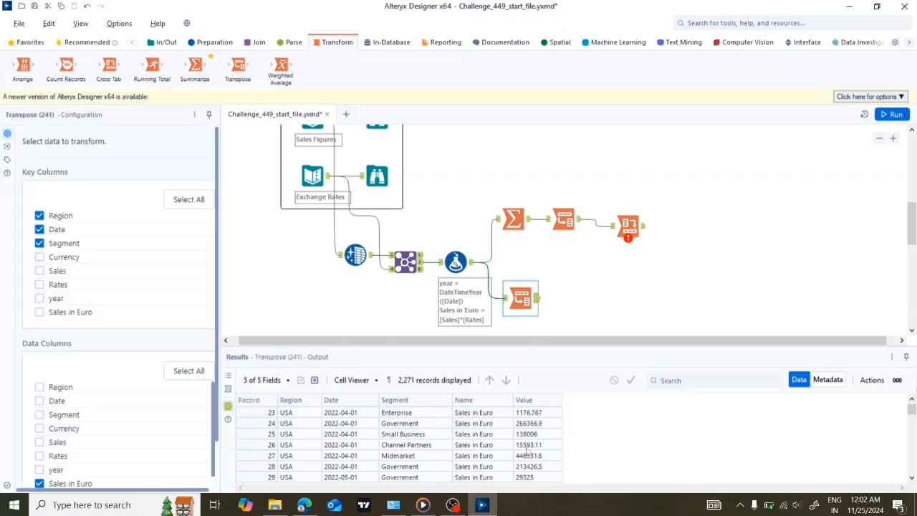
{"action": "scroll", "coordinate": [527, 451], "scroll_direction": "down", "scroll_amount": 20}
{"action": "scroll", "coordinate": [527, 451], "scroll_direction": "down", "scroll_amount": 7}
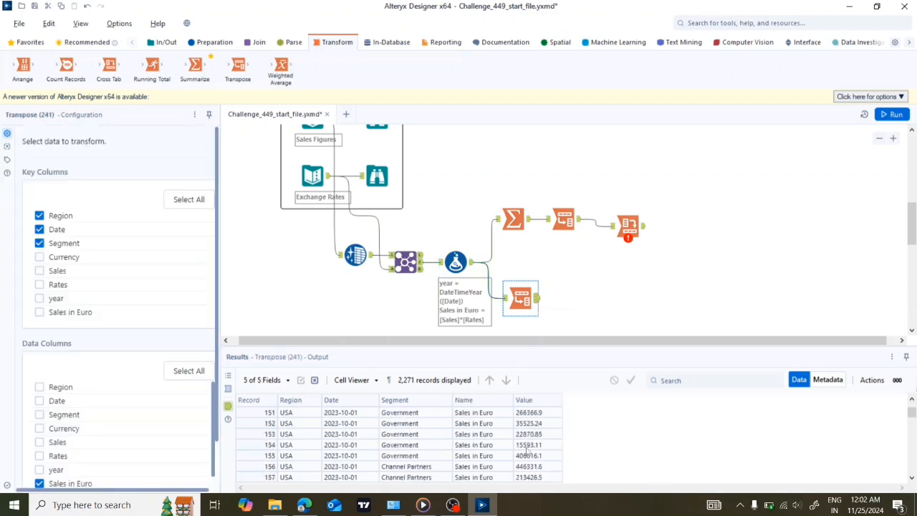
{"action": "scroll", "coordinate": [527, 452], "scroll_direction": "up", "scroll_amount": 20}
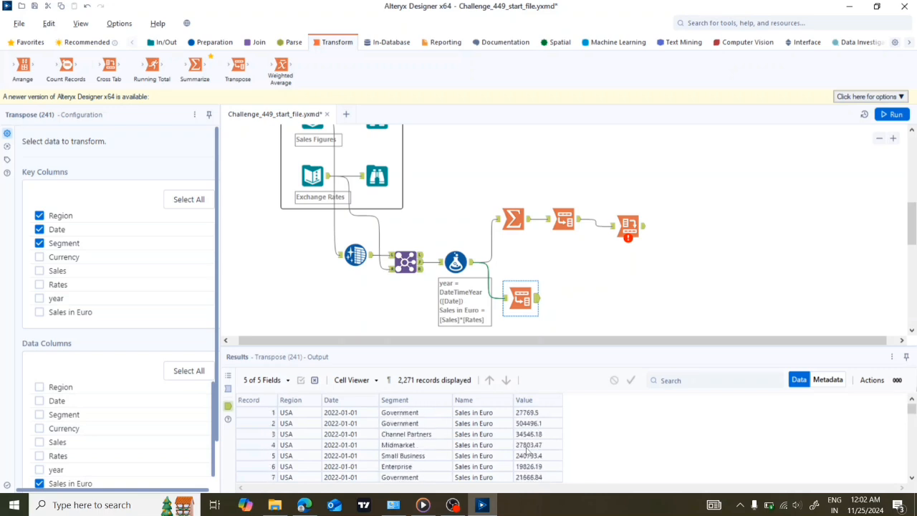
- Delete the second Transpose tool that branches off the Formula tool
{"action": "scroll", "coordinate": [162, 357], "scroll_direction": "down", "scroll_amount": 2}
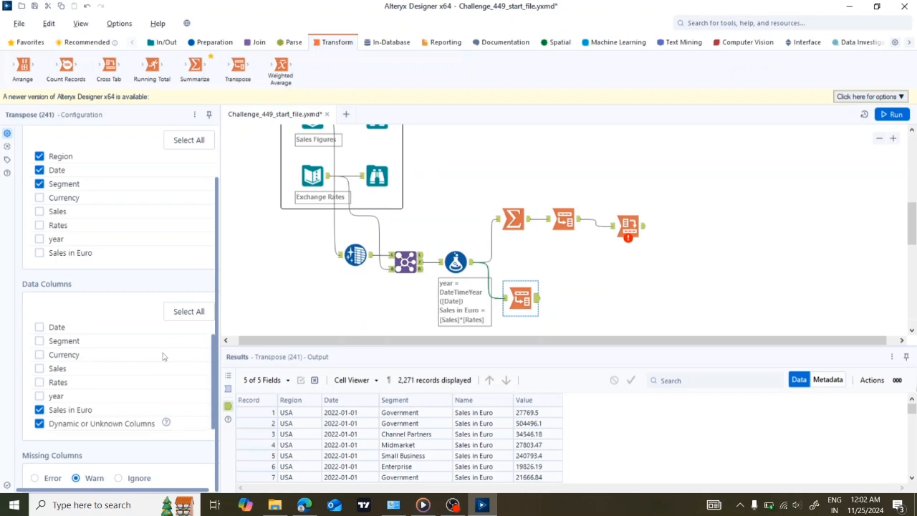
{"action": "scroll", "coordinate": [163, 357], "scroll_direction": "up", "scroll_amount": 2}
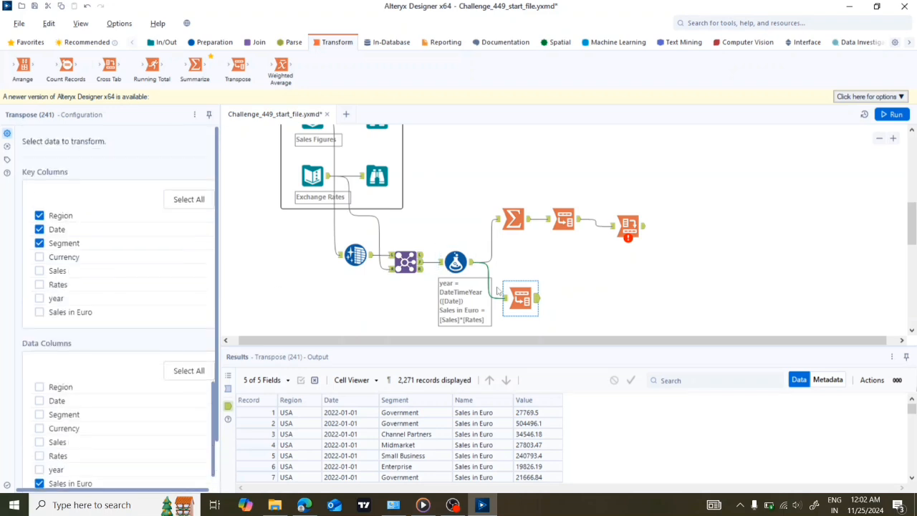
{"action": "left_click", "coordinate": [524, 299]}
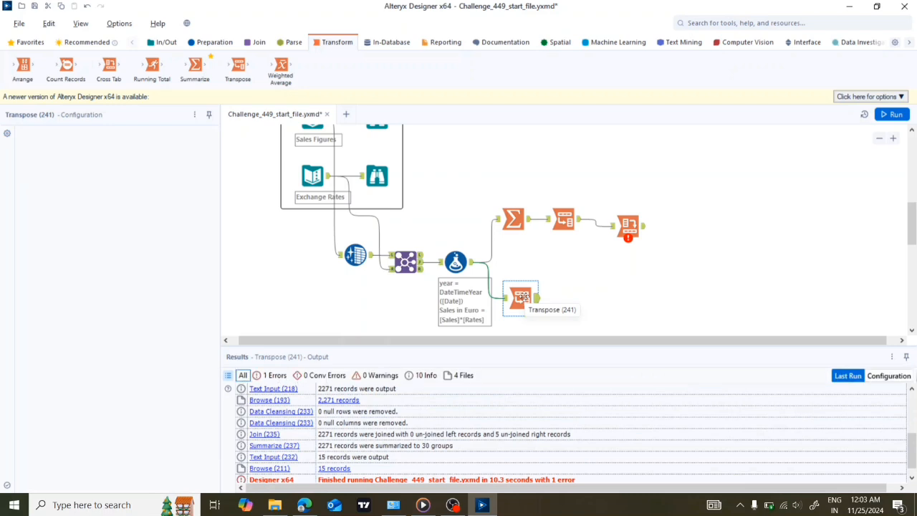
{"action": "key", "text": "Delete"}
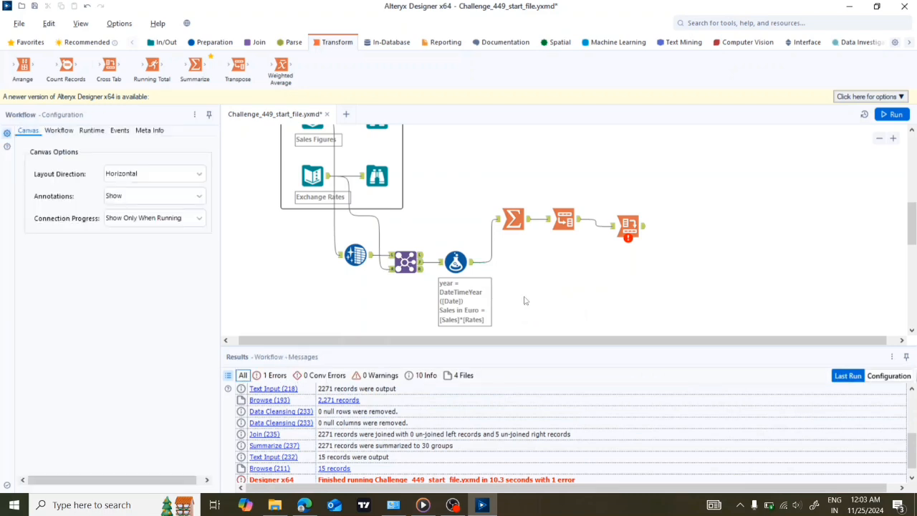
- Move the Summarize tool and its following Transpose tool back down beside the Formula tool, reviewing the Formula output
{"action": "left_click", "coordinate": [513, 219]}
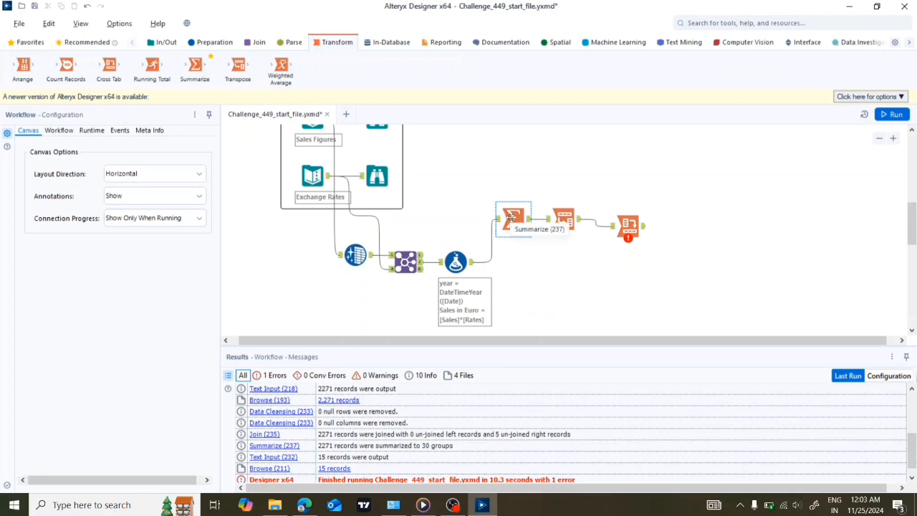
{"action": "left_click_drag", "start_coordinate": [508, 273], "coordinate": [514, 270]}
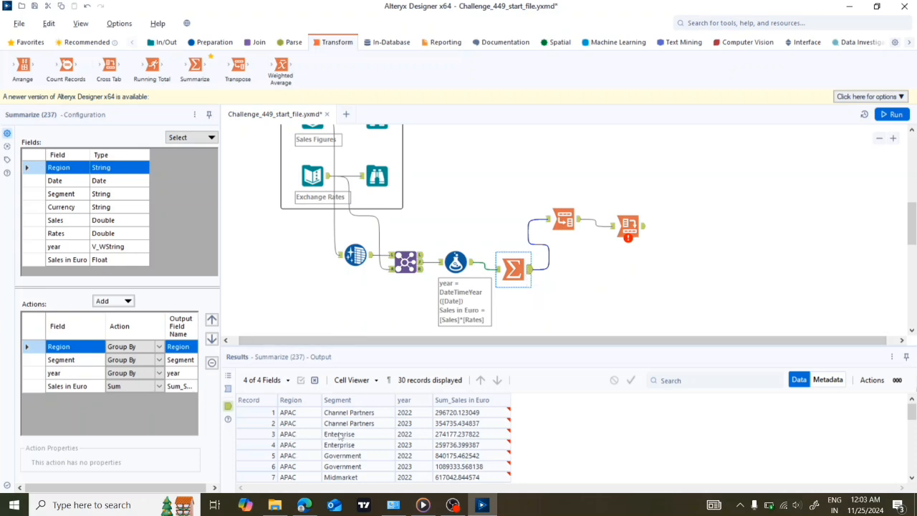
{"action": "left_click", "coordinate": [472, 266]}
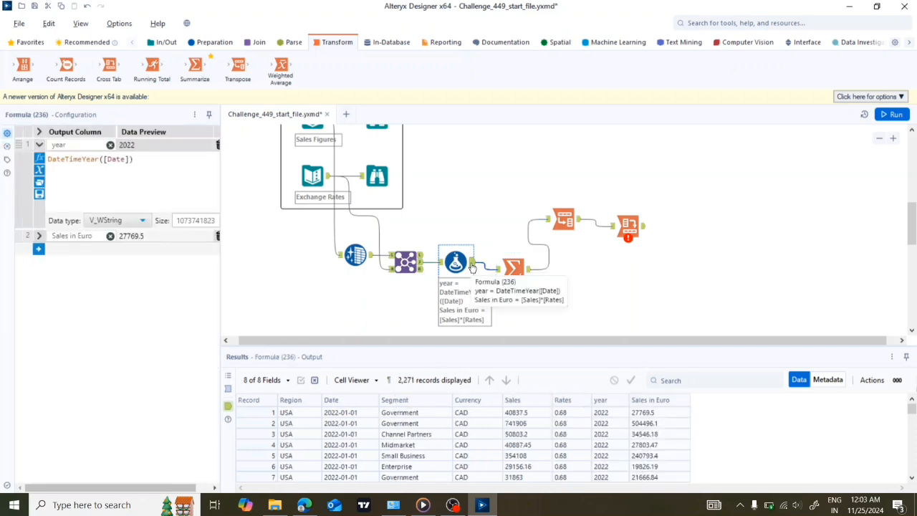
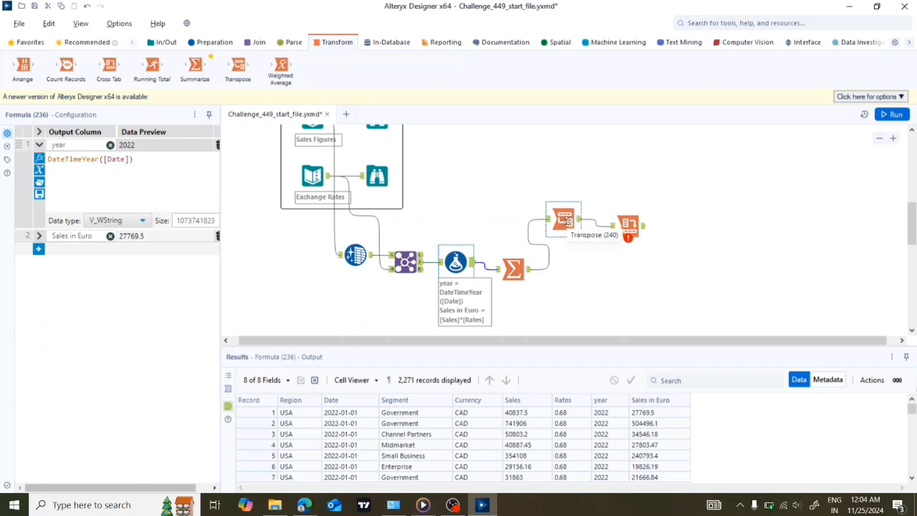
{"action": "left_click", "coordinate": [566, 220]}
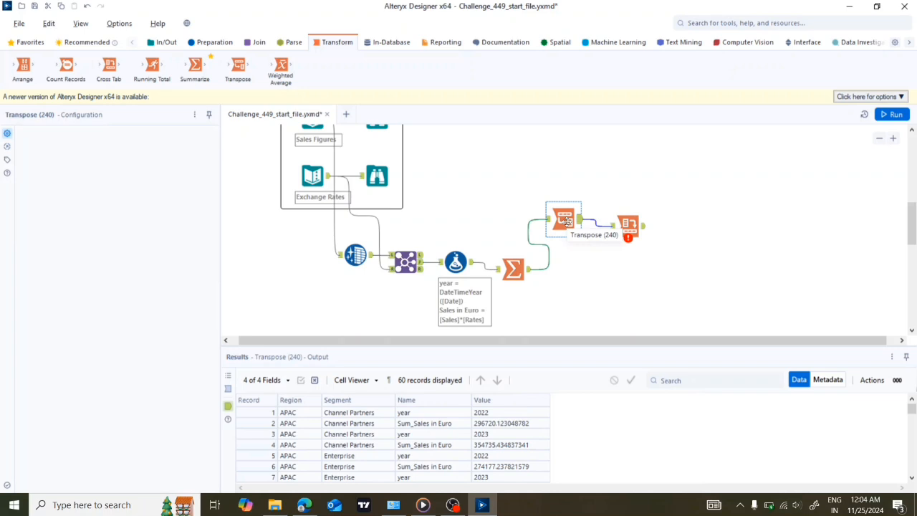
{"action": "left_click_drag", "start_coordinate": [566, 221], "coordinate": [564, 270]}
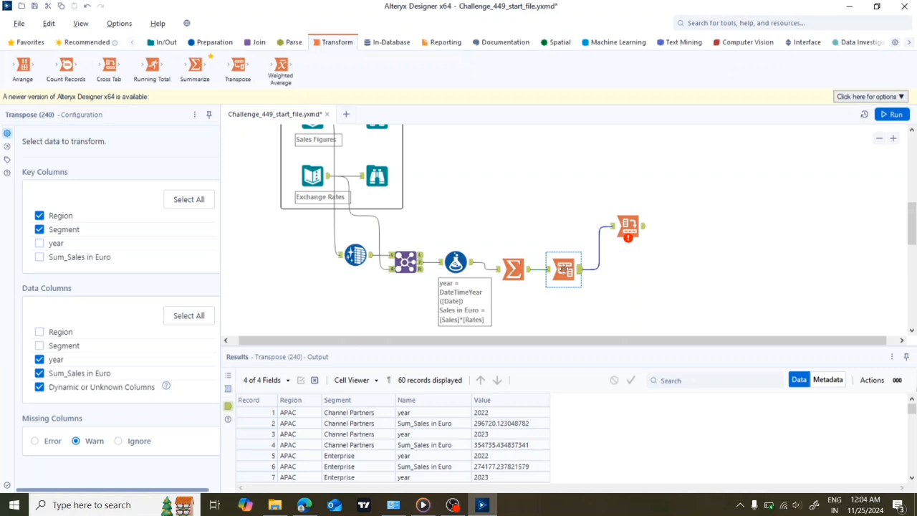
- Examine the remaining Transpose tool's output and its year data column, and compare them with the Cross Tab tool's configuration
{"action": "left_click", "coordinate": [583, 271]}
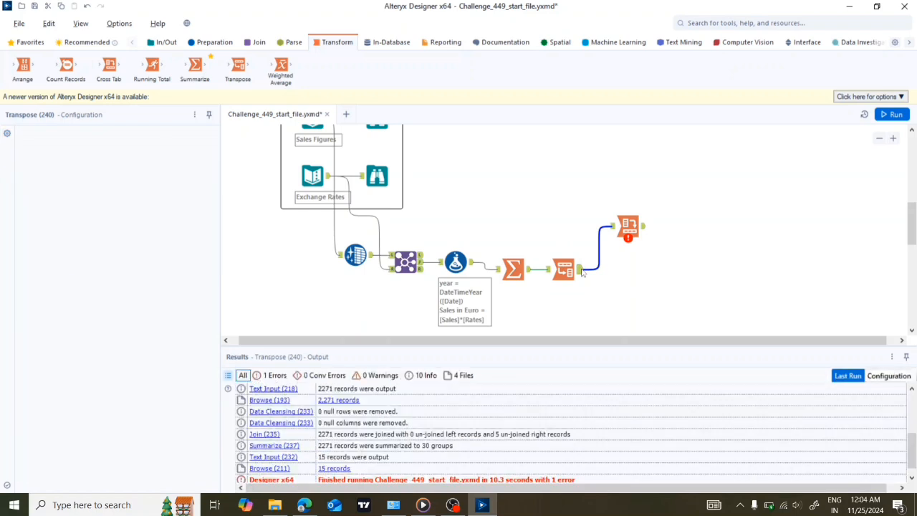
{"action": "left_click", "coordinate": [580, 271]}
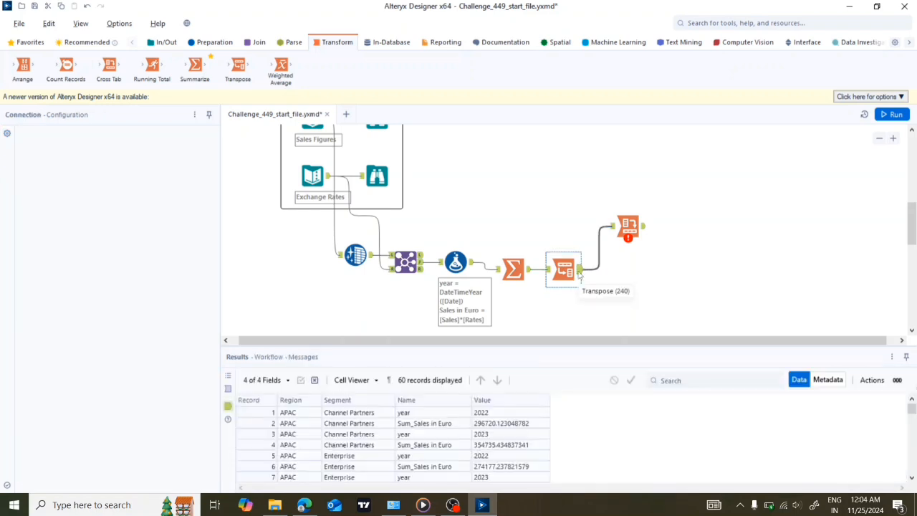
{"action": "left_click", "coordinate": [577, 271]}
{"action": "scroll", "coordinate": [553, 450], "scroll_direction": "down", "scroll_amount": 9}
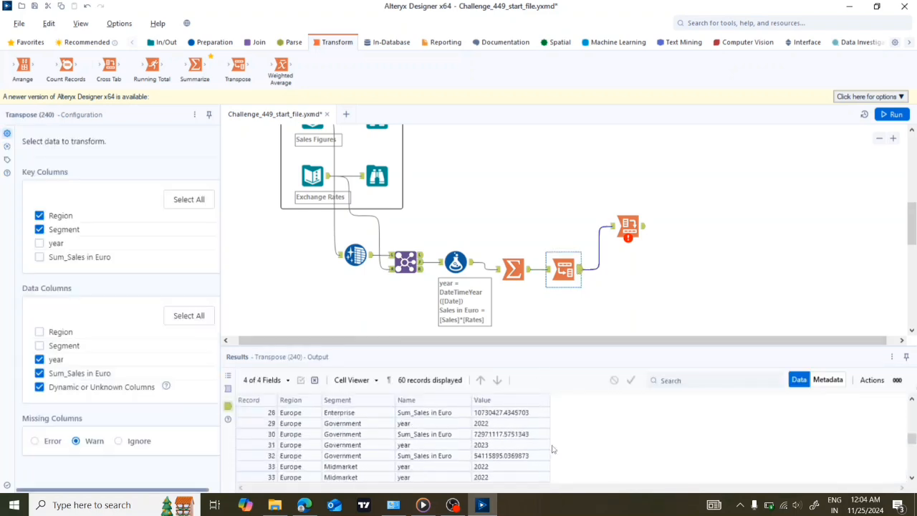
{"action": "scroll", "coordinate": [552, 449], "scroll_direction": "up", "scroll_amount": 9}
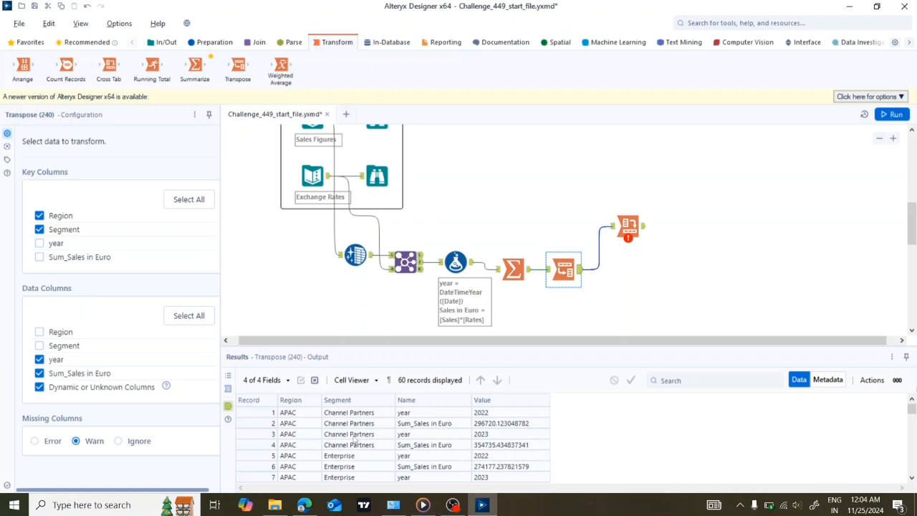
{"action": "left_click", "coordinate": [40, 361]}
{"action": "left_click", "coordinate": [40, 360]}
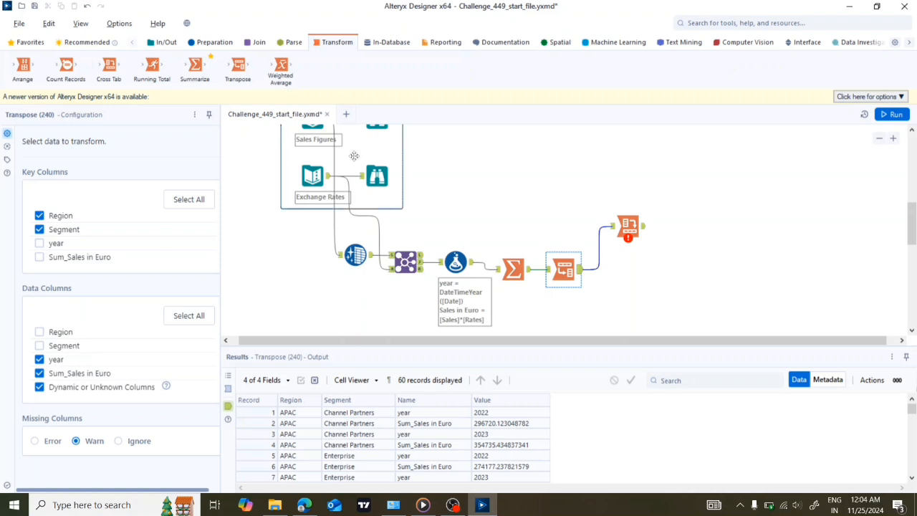
{"action": "left_click", "coordinate": [628, 225]}
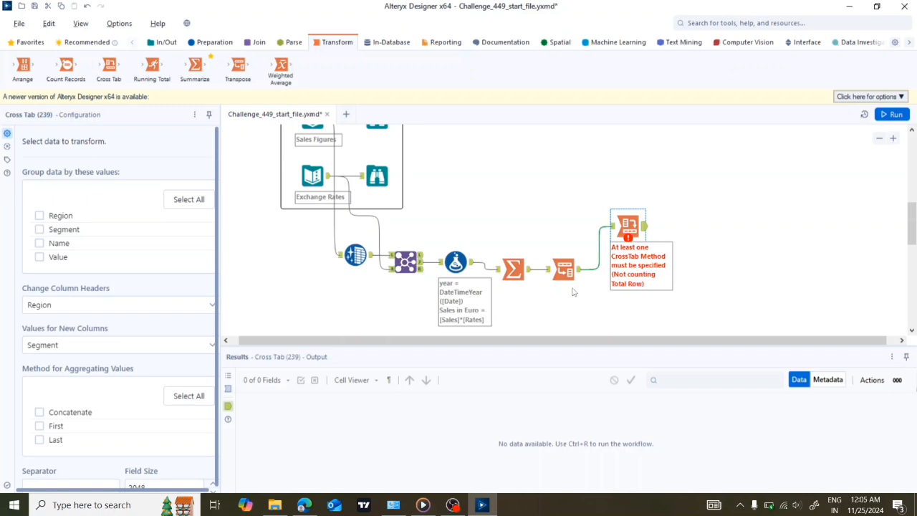
{"action": "left_click", "coordinate": [568, 273]}
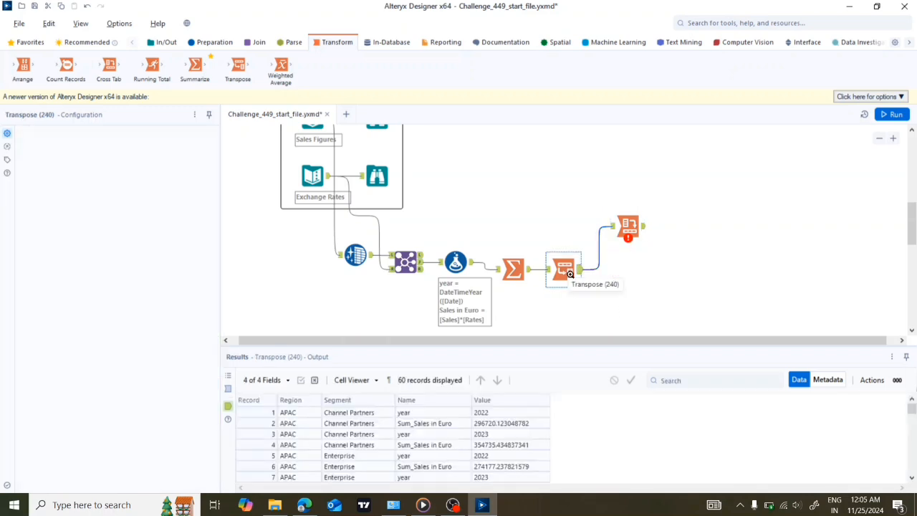
- Delete the Transpose tool after the Summarize tool and connect the Cross Tab tool directly to the Summarize output
{"action": "right_click", "coordinate": [570, 273]}
{"action": "left_click", "coordinate": [598, 249]}
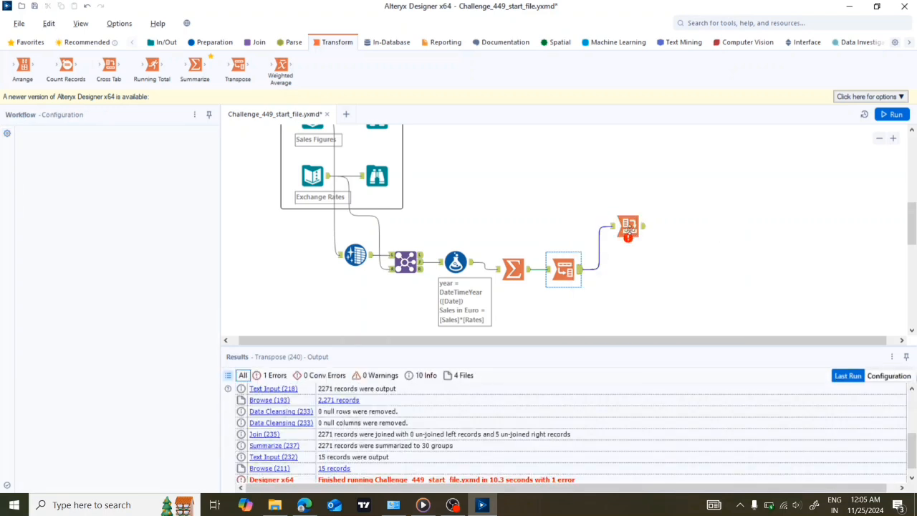
{"action": "key", "text": "Delete"}
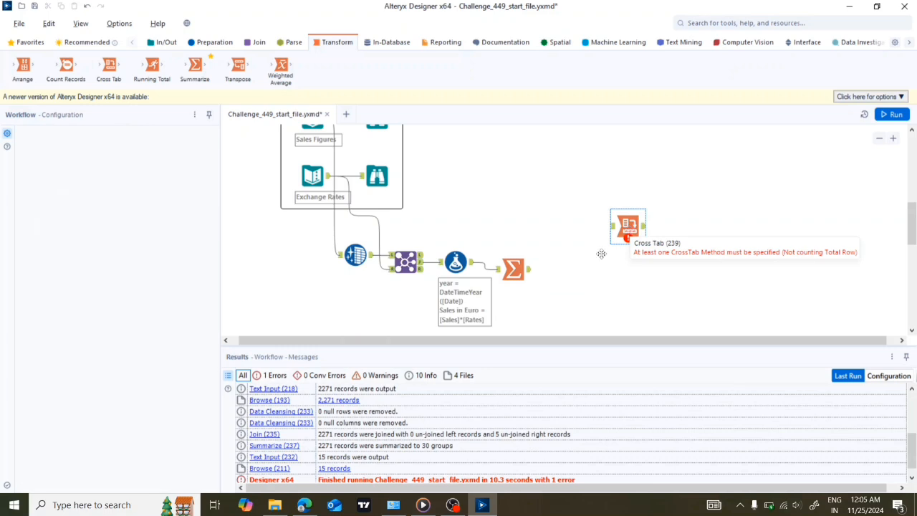
{"action": "left_click_drag", "start_coordinate": [628, 226], "coordinate": [571, 269]}
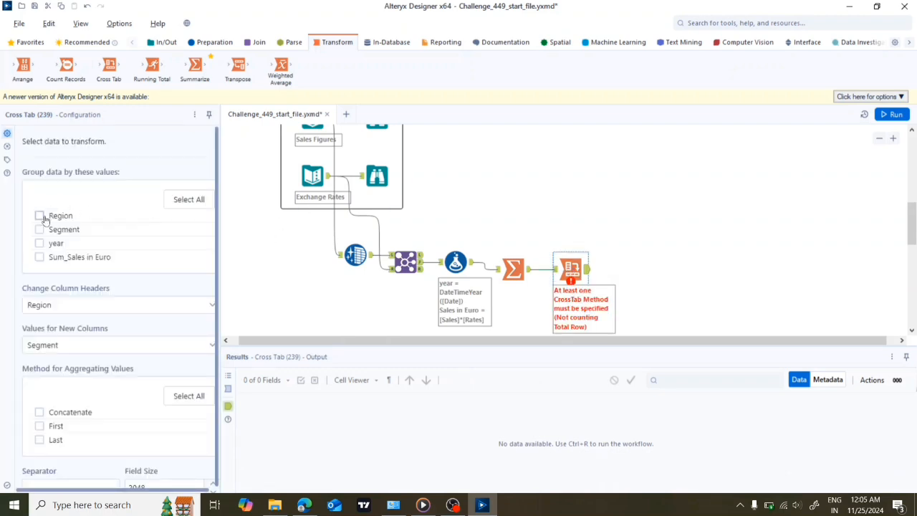
- Configure the Cross Tab to group by Region and Segment, with year as column headers and Sum_Sales in Euro values aggregated by Sum
{"action": "left_click", "coordinate": [40, 216]}
{"action": "left_click", "coordinate": [39, 229]}
{"action": "left_click", "coordinate": [63, 307]}
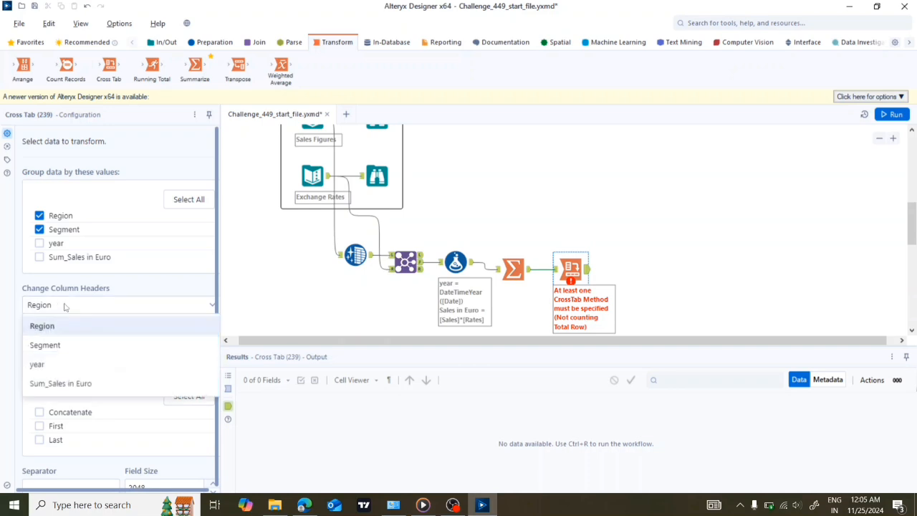
{"action": "left_click", "coordinate": [37, 364]}
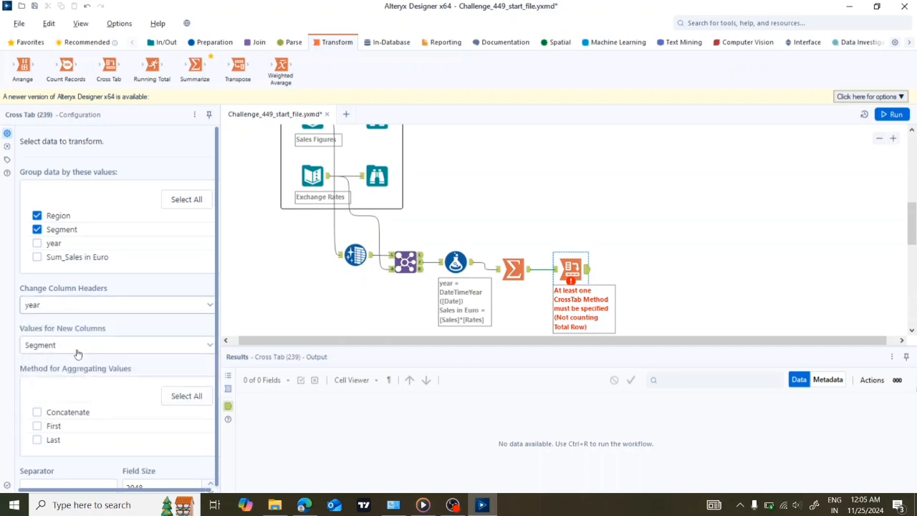
{"action": "left_click", "coordinate": [81, 352]}
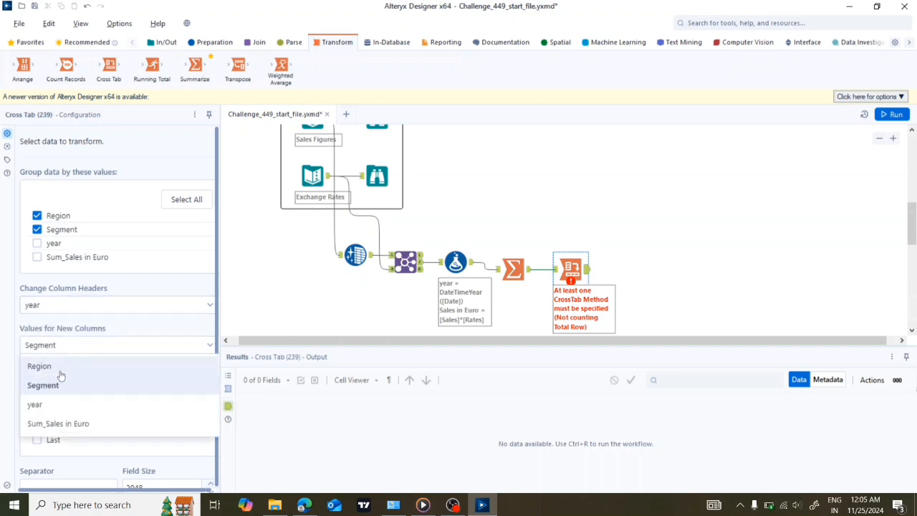
{"action": "left_click", "coordinate": [39, 426]}
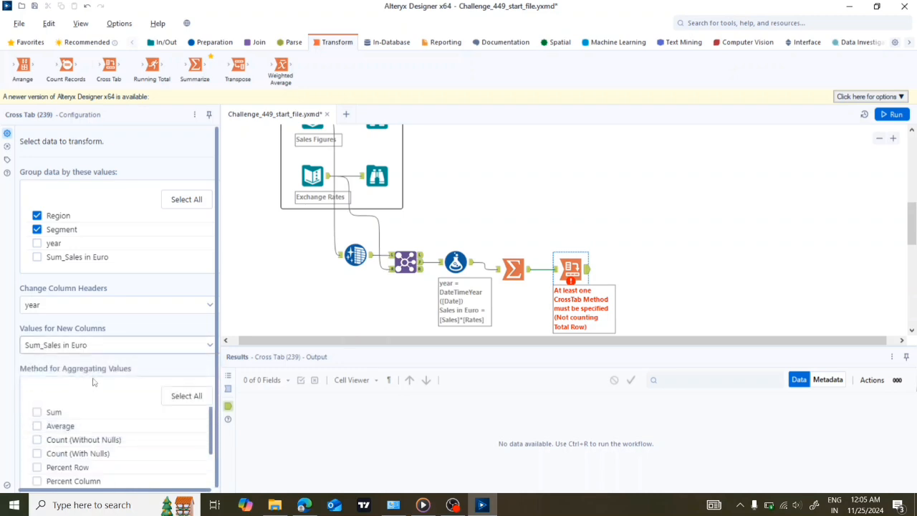
{"action": "left_click", "coordinate": [36, 412]}
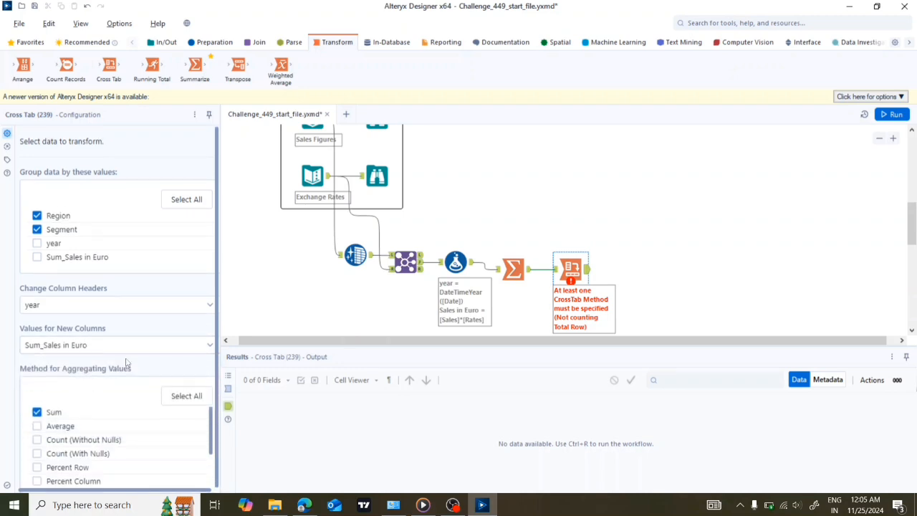
- Run the workflow, review the Cross Tab output records, and nudge the Cross Tab tool closer to the Summarize tool
{"action": "left_click", "coordinate": [891, 117]}
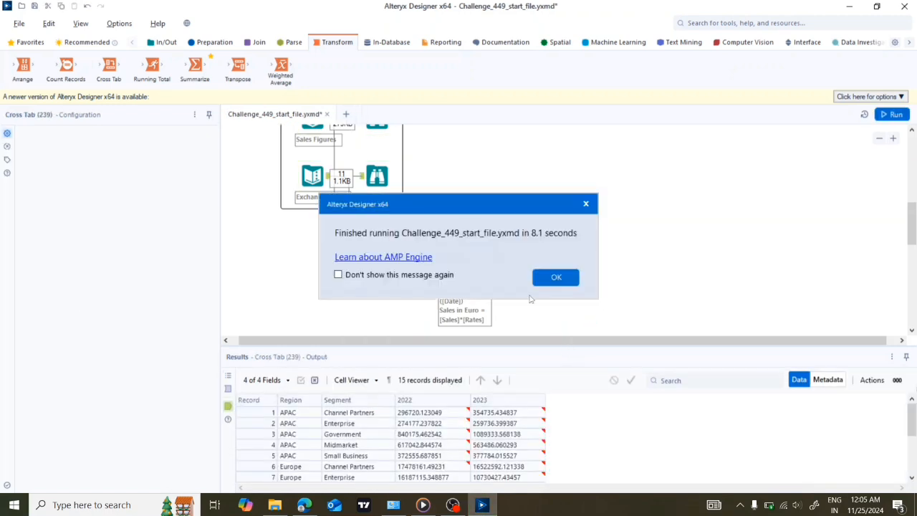
{"action": "left_click", "coordinate": [544, 278]}
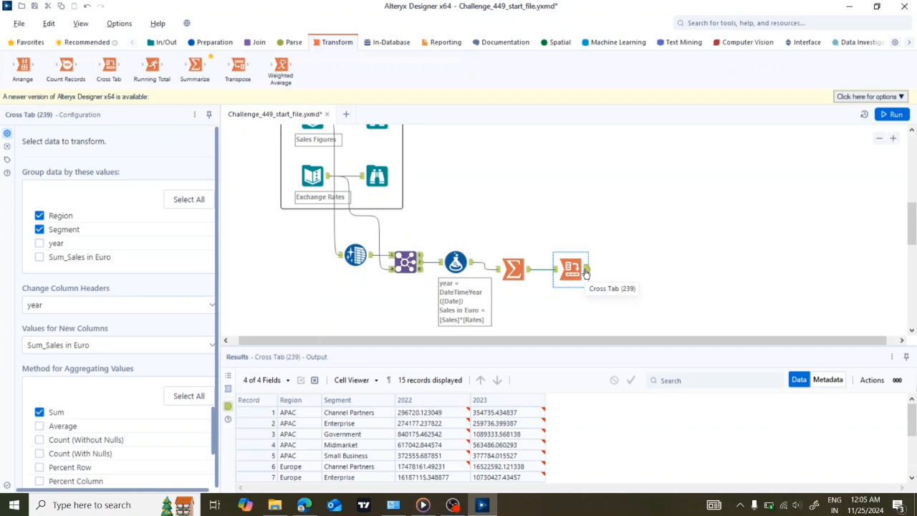
{"action": "scroll", "coordinate": [354, 459], "scroll_direction": "down", "scroll_amount": 3}
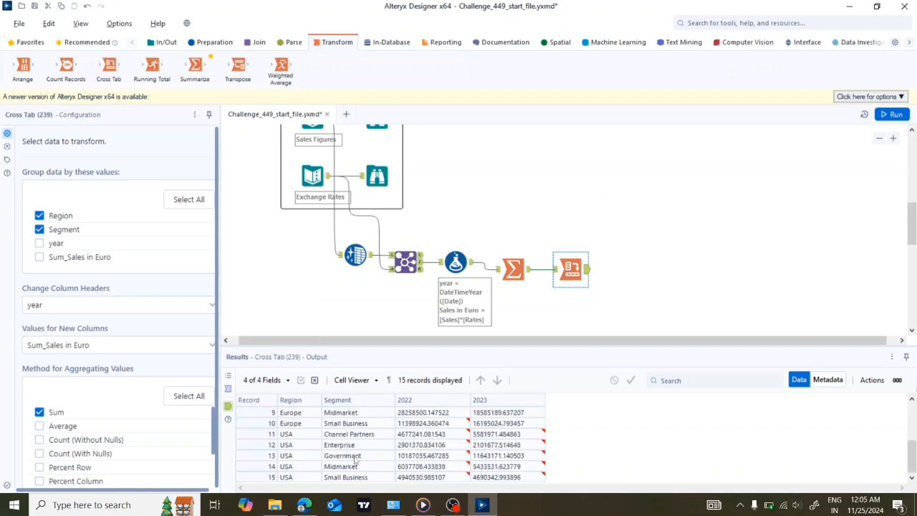
{"action": "scroll", "coordinate": [355, 459], "scroll_direction": "up", "scroll_amount": 3}
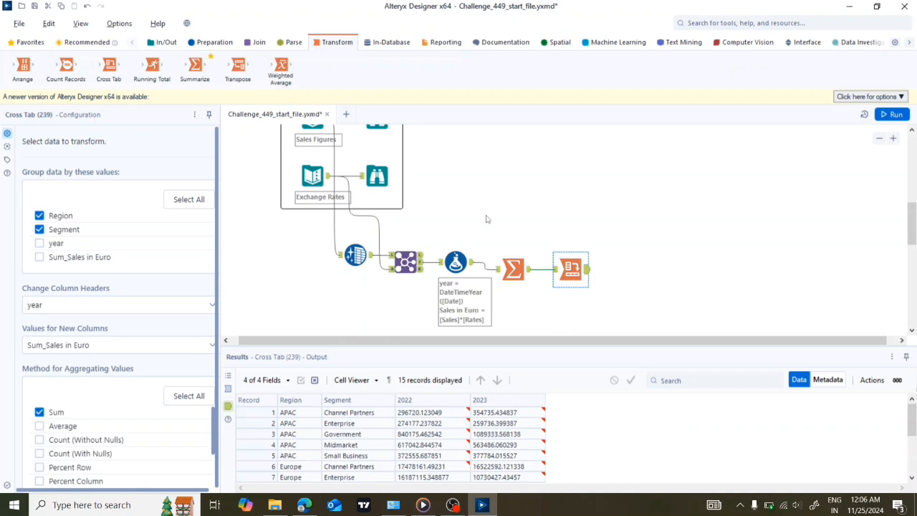
{"action": "left_click_drag", "start_coordinate": [569, 268], "coordinate": [561, 267]}
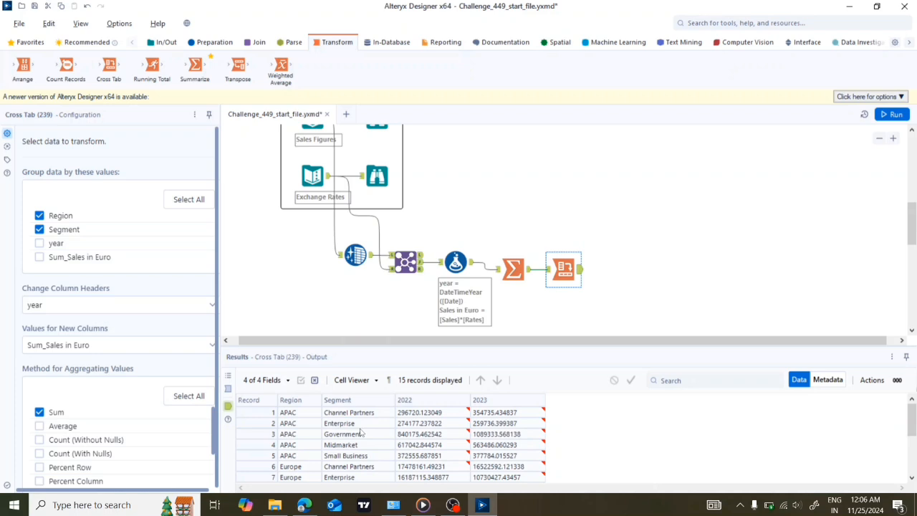
{"action": "scroll", "coordinate": [361, 433], "scroll_direction": "down", "scroll_amount": 3}
{"action": "scroll", "coordinate": [361, 432], "scroll_direction": "up", "scroll_amount": 3}
{"action": "scroll", "coordinate": [513, 192], "scroll_direction": "up", "scroll_amount": 3}
{"action": "scroll", "coordinate": [514, 192], "scroll_direction": "down", "scroll_amount": 1}
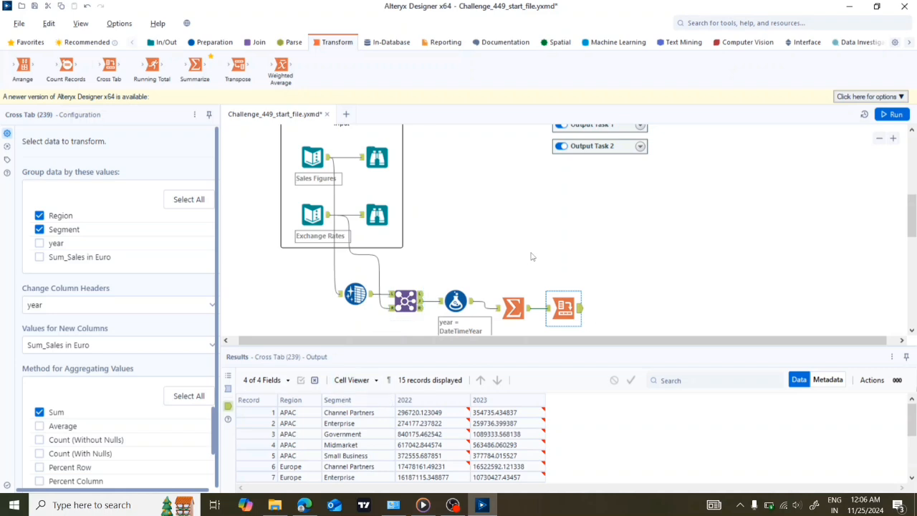
- Expand the Output Task 1 container to inspect its Browse tool, and check the Cross Tab tool's rounded output
{"action": "scroll", "coordinate": [531, 257], "scroll_direction": "up", "scroll_amount": 1}
{"action": "scroll", "coordinate": [531, 256], "scroll_direction": "up", "scroll_amount": 4}
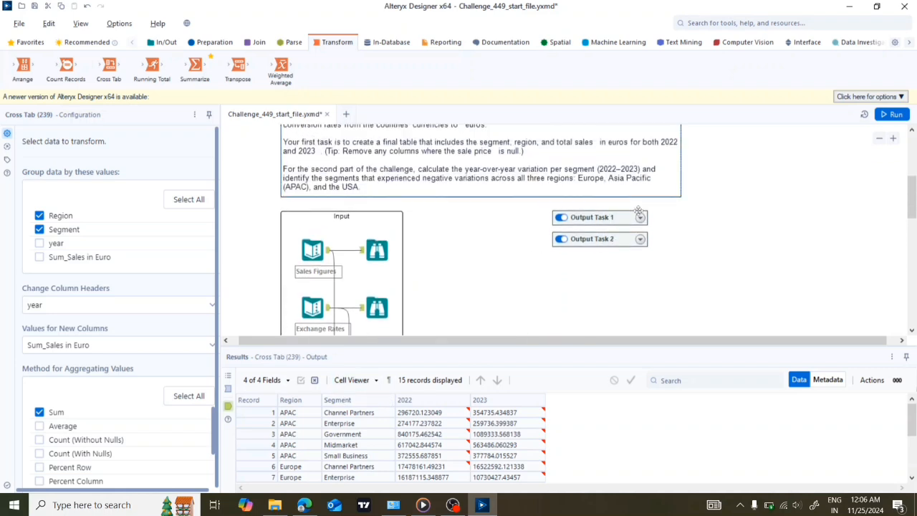
{"action": "left_click", "coordinate": [640, 217]}
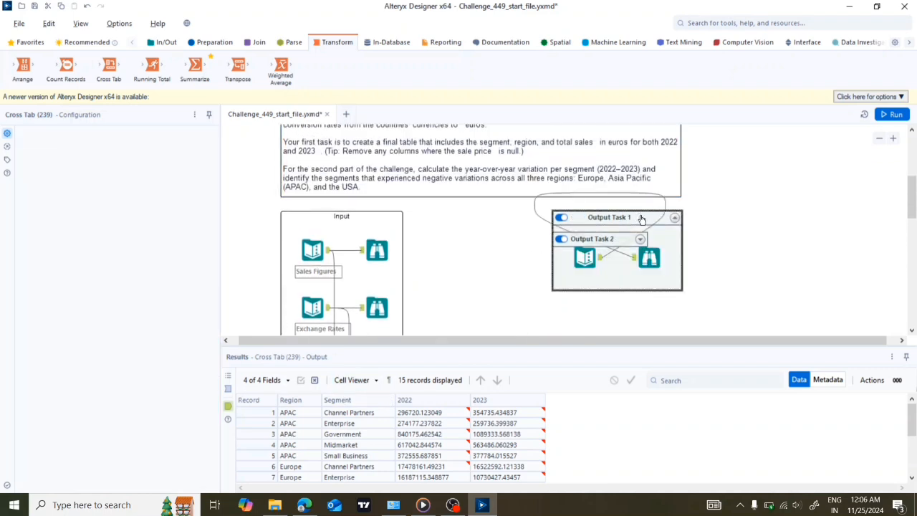
{"action": "left_click", "coordinate": [648, 261]}
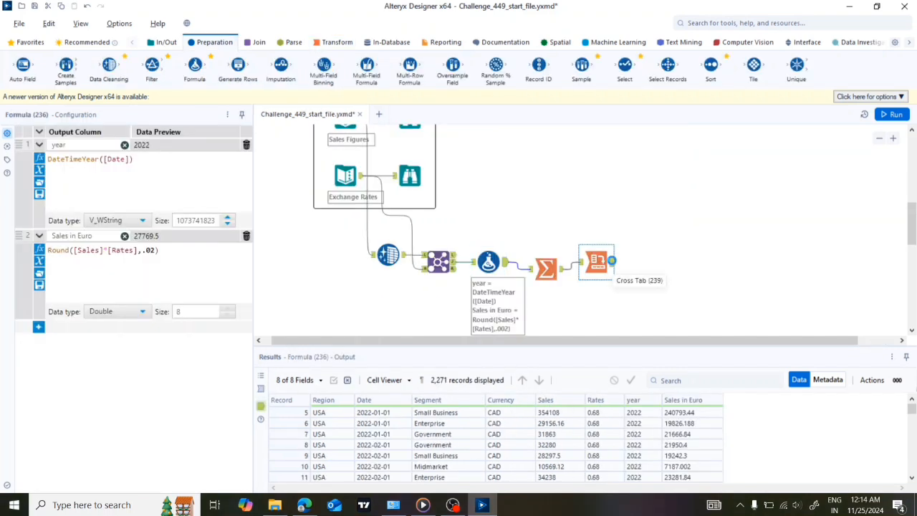
{"action": "left_click", "coordinate": [611, 261]}
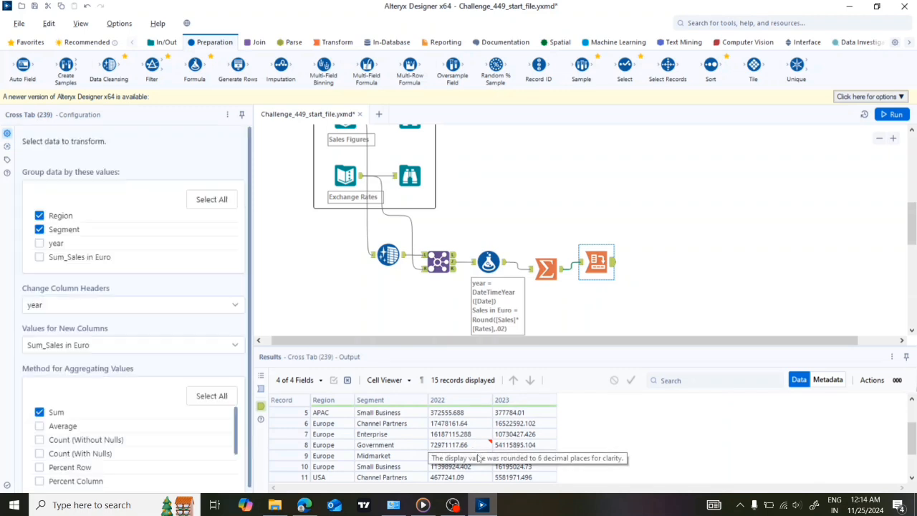
{"action": "scroll", "coordinate": [476, 451], "scroll_direction": "down", "scroll_amount": 2}
{"action": "scroll", "coordinate": [478, 457], "scroll_direction": "up", "scroll_amount": 3}
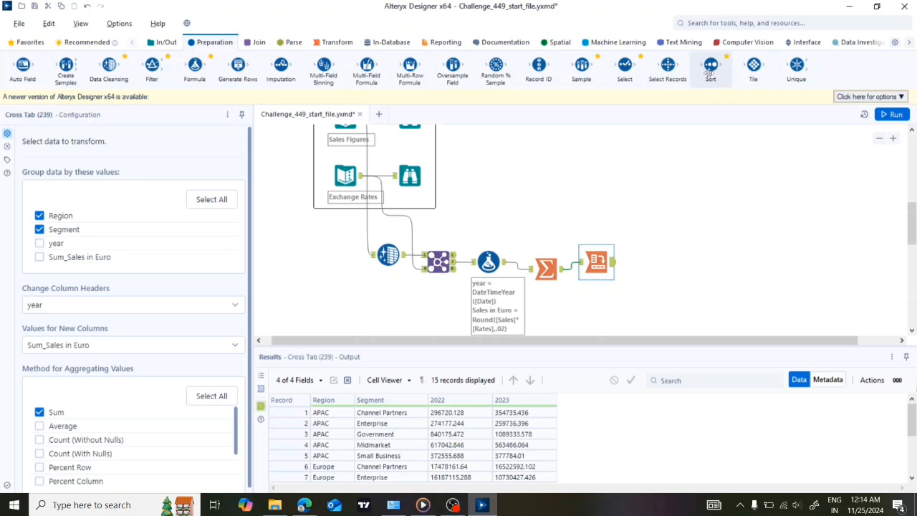
- Add a Sort tool after the Cross Tab tool and choose its first sort field
{"action": "left_click_drag", "start_coordinate": [709, 71], "coordinate": [645, 263]}
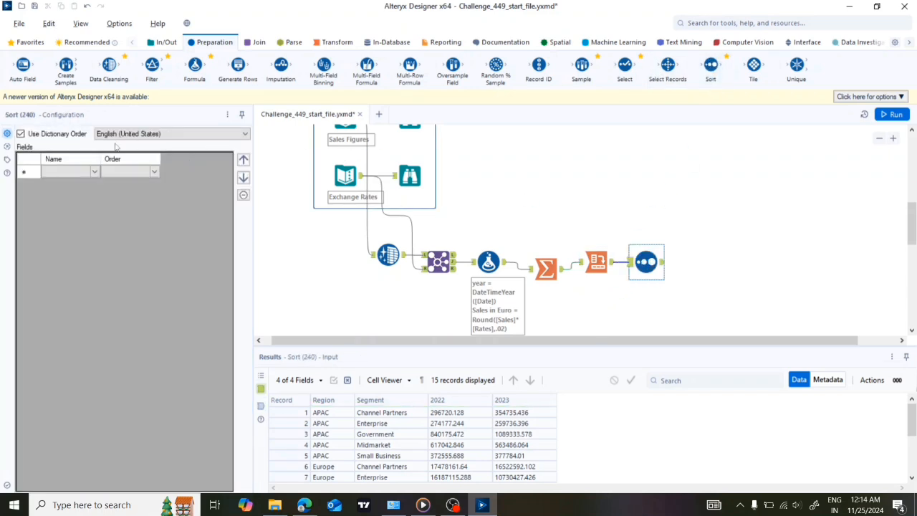
{"action": "left_click", "coordinate": [96, 173]}
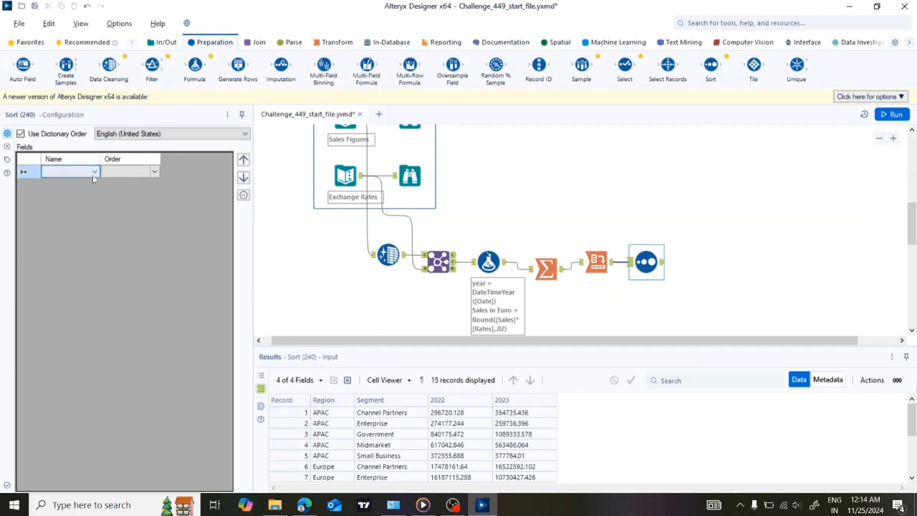
{"action": "left_click", "coordinate": [93, 176]}
{"action": "left_click", "coordinate": [93, 182]}
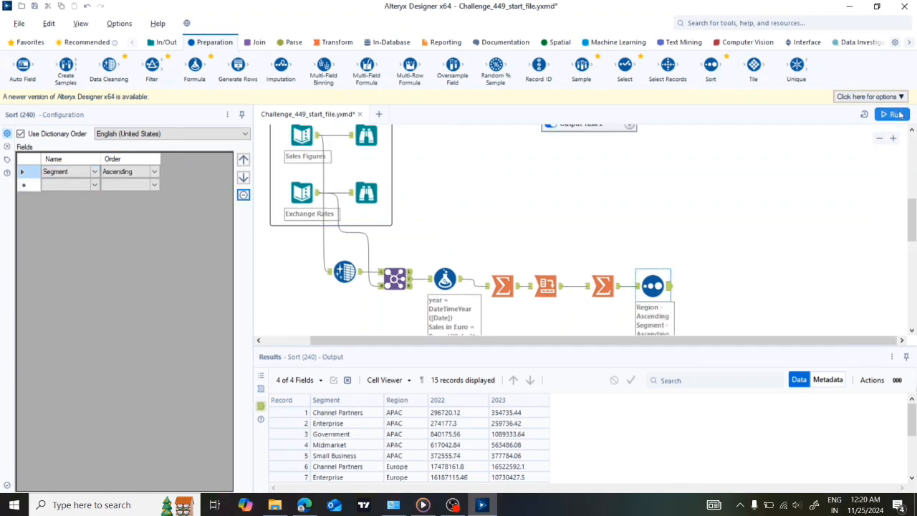
- Run the workflow with the Sort tool ordering by Segment ascending, and review the sorted records
{"action": "left_click", "coordinate": [897, 114]}
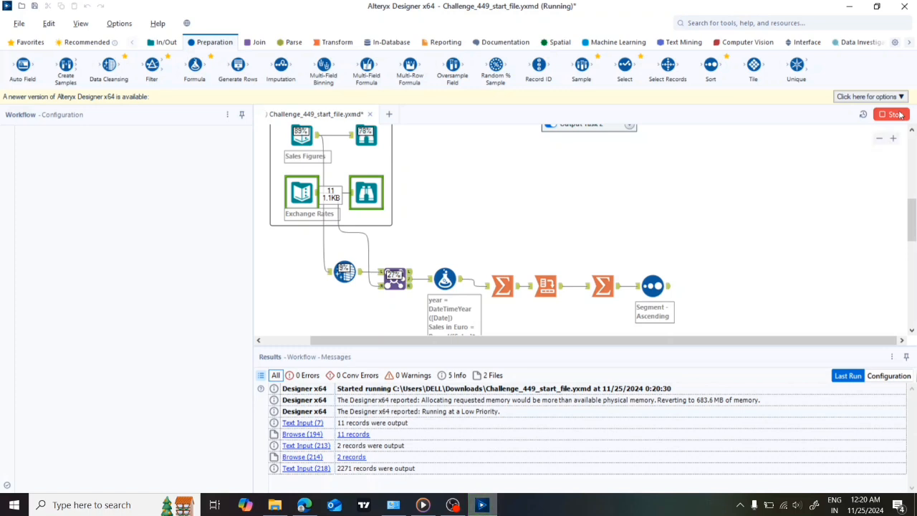
{"action": "left_click", "coordinate": [668, 289]}
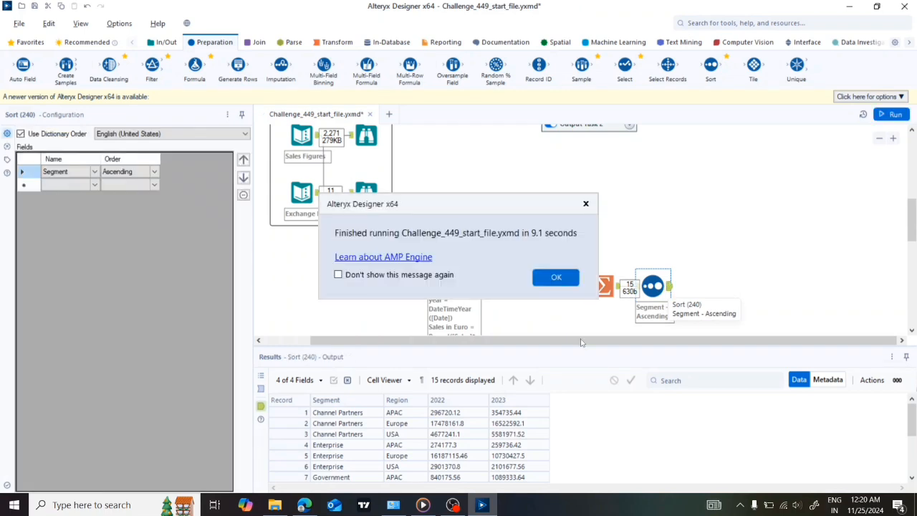
{"action": "left_click", "coordinate": [557, 280]}
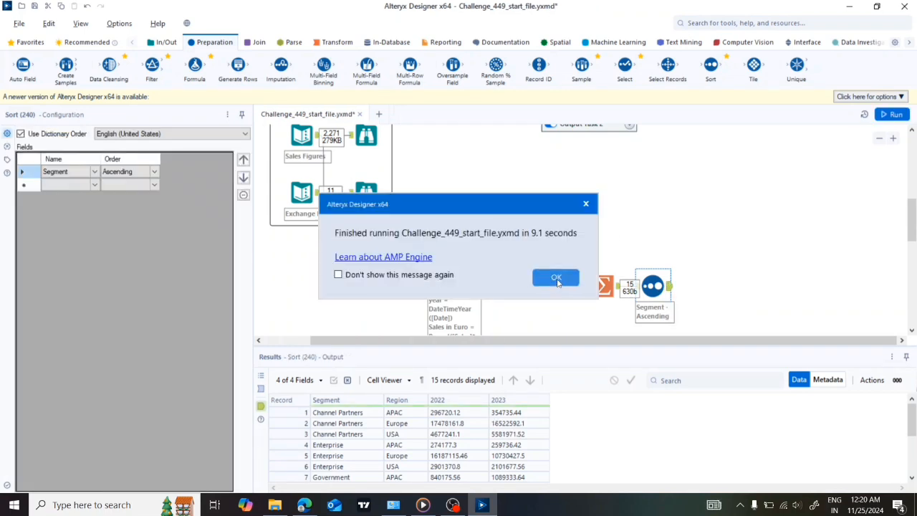
{"action": "scroll", "coordinate": [441, 466], "scroll_direction": "down", "scroll_amount": 3}
{"action": "scroll", "coordinate": [441, 466], "scroll_direction": "up", "scroll_amount": 3}
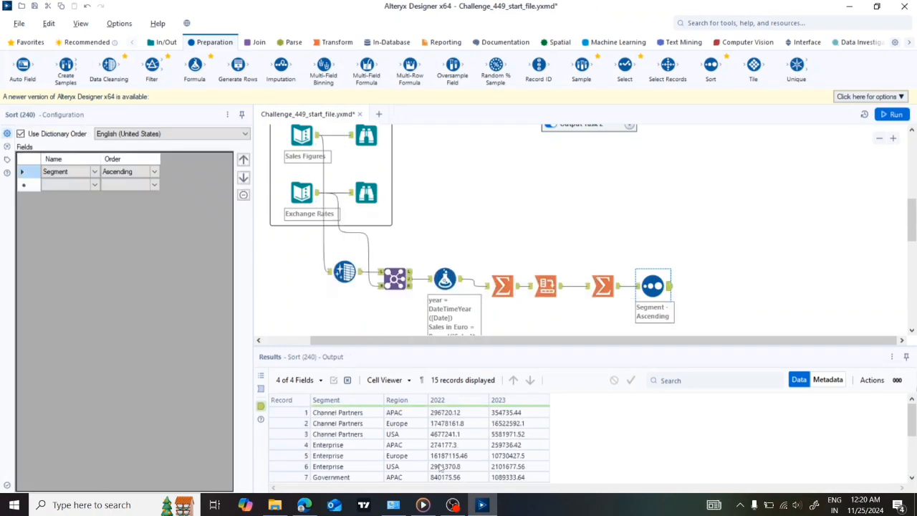
{"action": "scroll", "coordinate": [441, 466], "scroll_direction": "down", "scroll_amount": 1}
{"action": "scroll", "coordinate": [441, 466], "scroll_direction": "up", "scroll_amount": 1}
- Move Segment below Region in the actions of the Summarize tool before the Sort tool, and rerun the workflow
{"action": "left_click", "coordinate": [602, 286]}
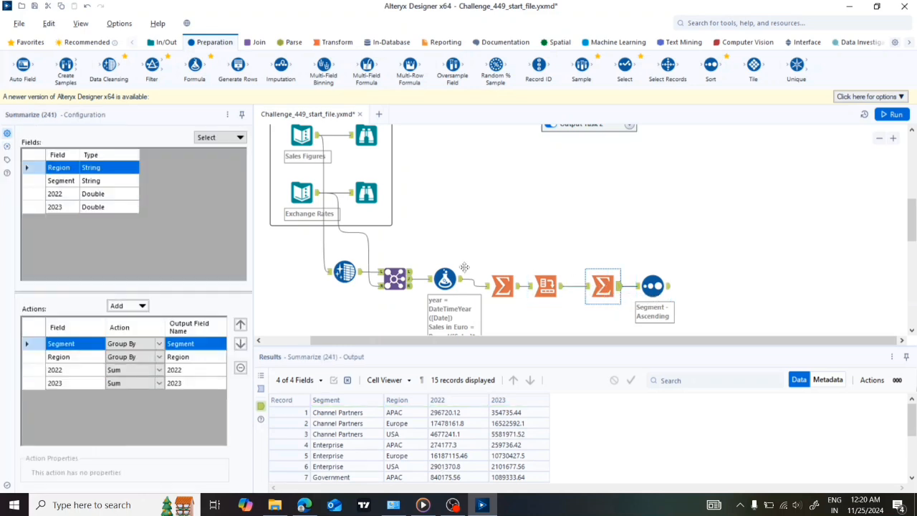
{"action": "left_click", "coordinate": [240, 344]}
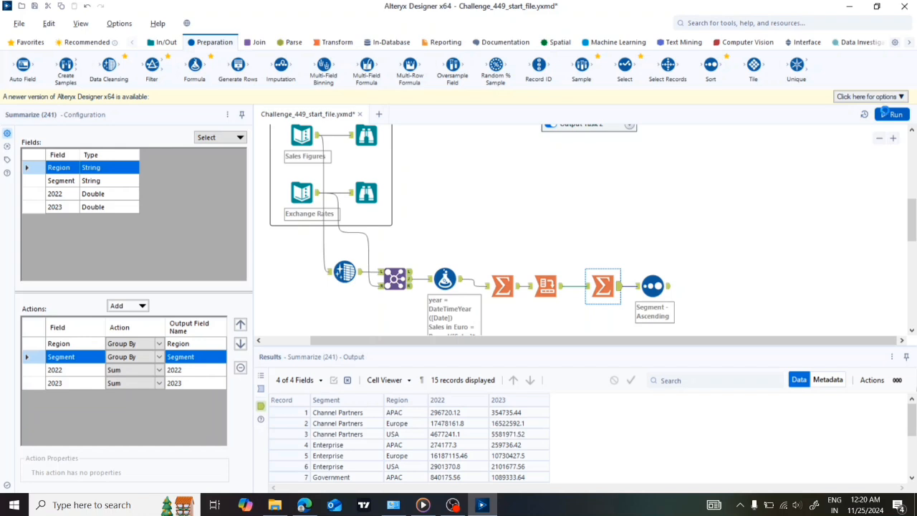
{"action": "left_click", "coordinate": [886, 114]}
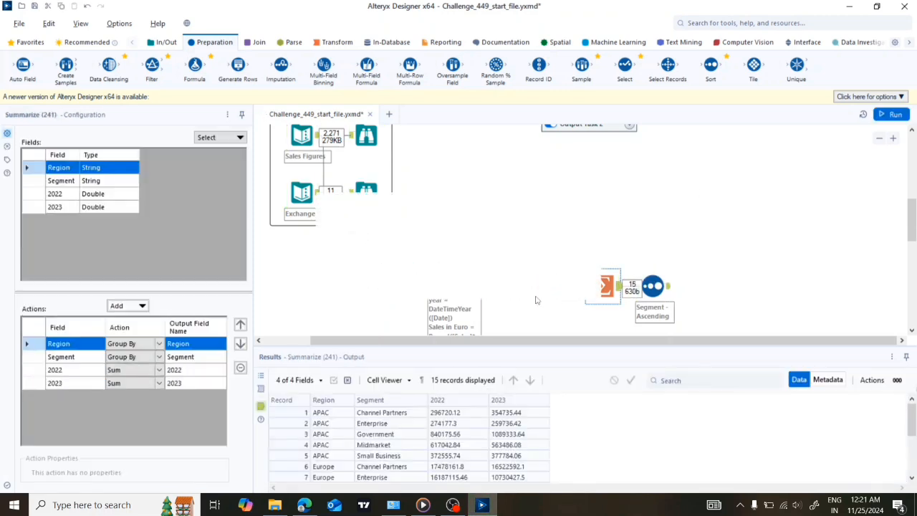
{"action": "left_click", "coordinate": [558, 277]}
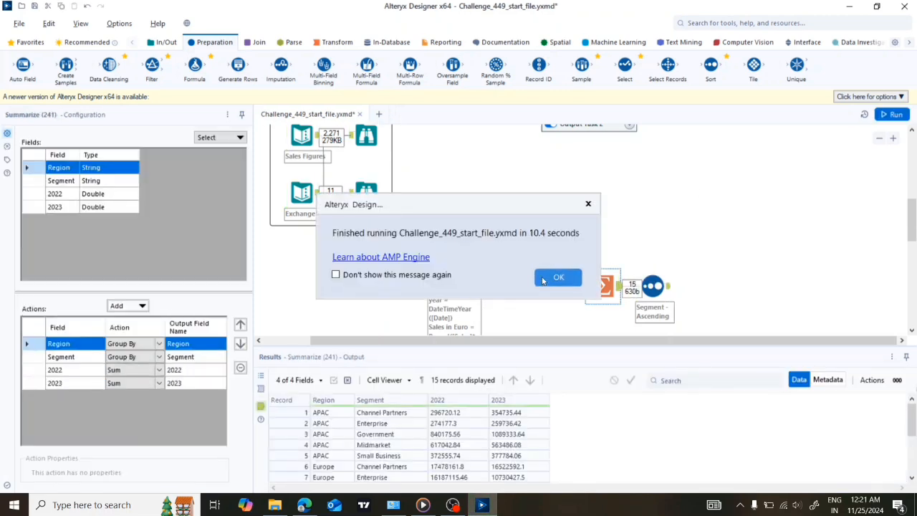
- Examine the Sort tool's output records, checking the Region and Segment order and the 2022 and 2023 totals
{"action": "left_click", "coordinate": [667, 297]}
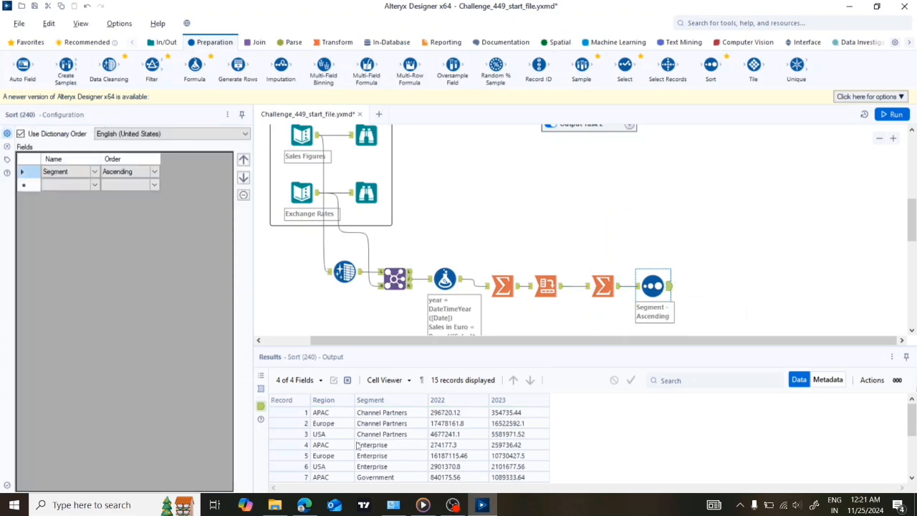
{"action": "scroll", "coordinate": [382, 425], "scroll_direction": "down", "scroll_amount": 3}
{"action": "scroll", "coordinate": [382, 424], "scroll_direction": "up", "scroll_amount": 3}
{"action": "scroll", "coordinate": [378, 430], "scroll_direction": "down", "scroll_amount": 3}
{"action": "scroll", "coordinate": [378, 430], "scroll_direction": "up", "scroll_amount": 3}
{"action": "scroll", "coordinate": [377, 430], "scroll_direction": "down", "scroll_amount": 3}
{"action": "scroll", "coordinate": [377, 430], "scroll_direction": "up", "scroll_amount": 3}
{"action": "scroll", "coordinate": [604, 198], "scroll_direction": "down", "scroll_amount": 1}
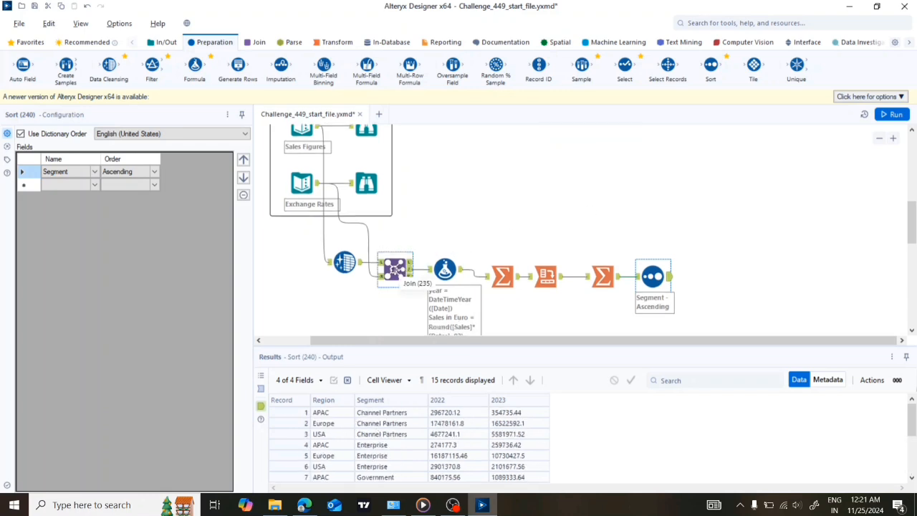
- Align the Join, Formula, Summarize, Cross Tab, second Summarize and Sort tools in one horizontal row on the canvas
{"action": "left_click", "coordinate": [394, 269]}
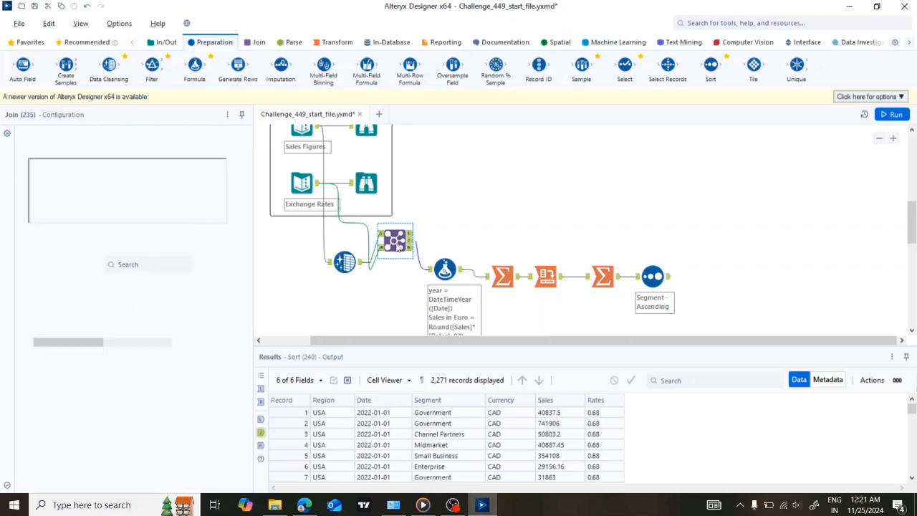
{"action": "left_click_drag", "start_coordinate": [444, 270], "coordinate": [444, 240]}
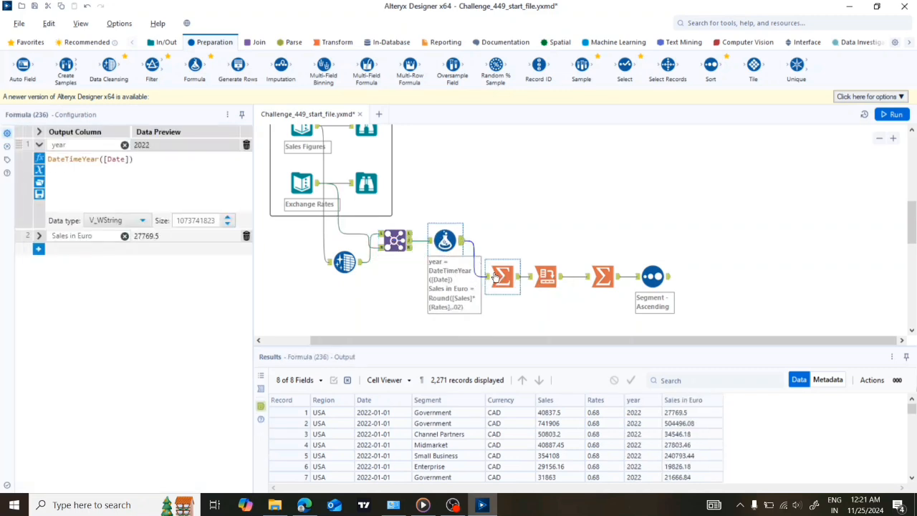
{"action": "left_click_drag", "start_coordinate": [502, 274], "coordinate": [494, 241]}
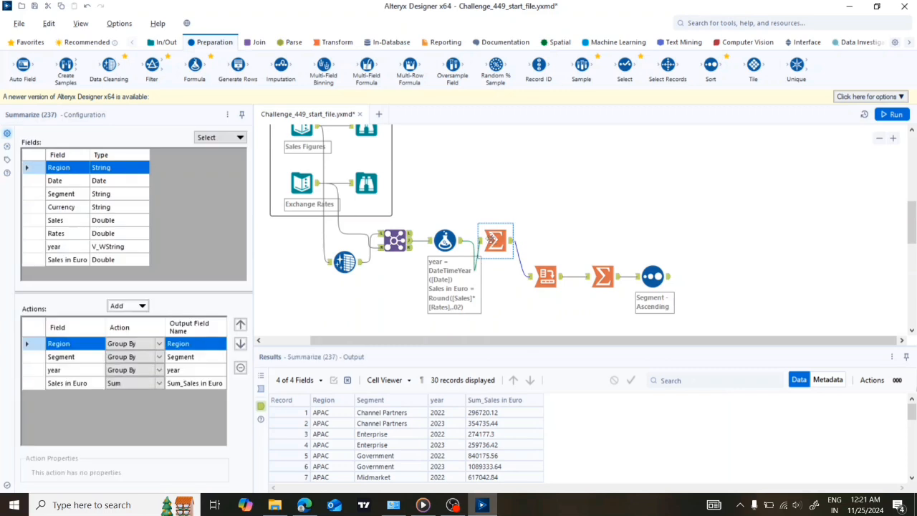
{"action": "left_click_drag", "start_coordinate": [546, 281], "coordinate": [547, 247]}
{"action": "left_click_drag", "start_coordinate": [610, 279], "coordinate": [604, 243]}
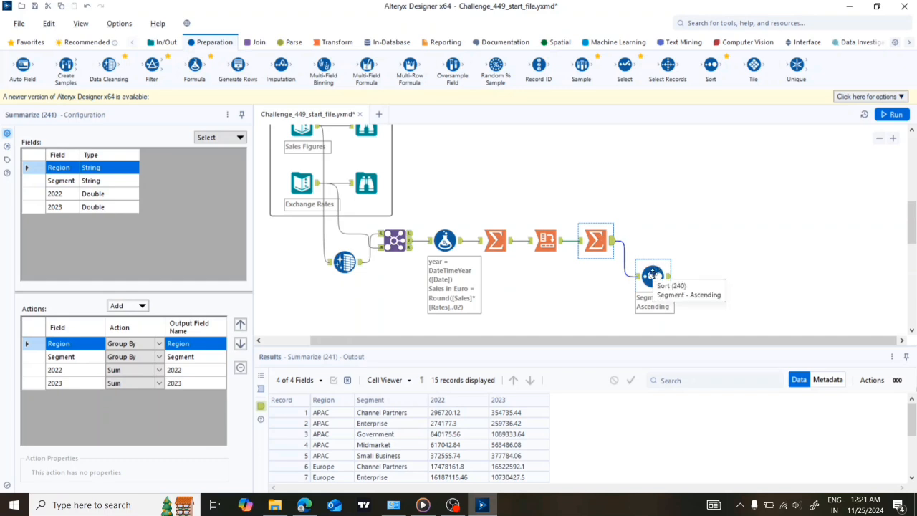
{"action": "left_click_drag", "start_coordinate": [653, 276], "coordinate": [645, 241]}
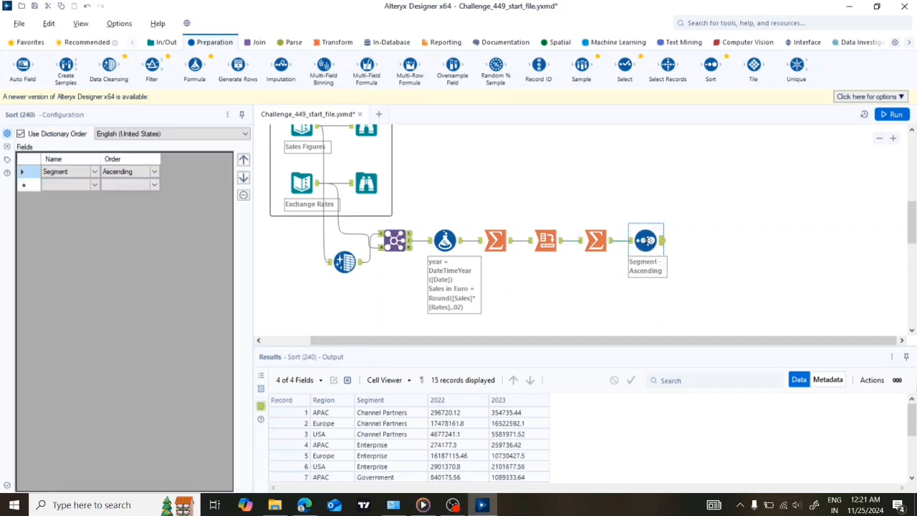
- Add a Formula tool after the Sort tool and create a new output column named Variations
{"action": "scroll", "coordinate": [673, 166], "scroll_direction": "up", "scroll_amount": 5}
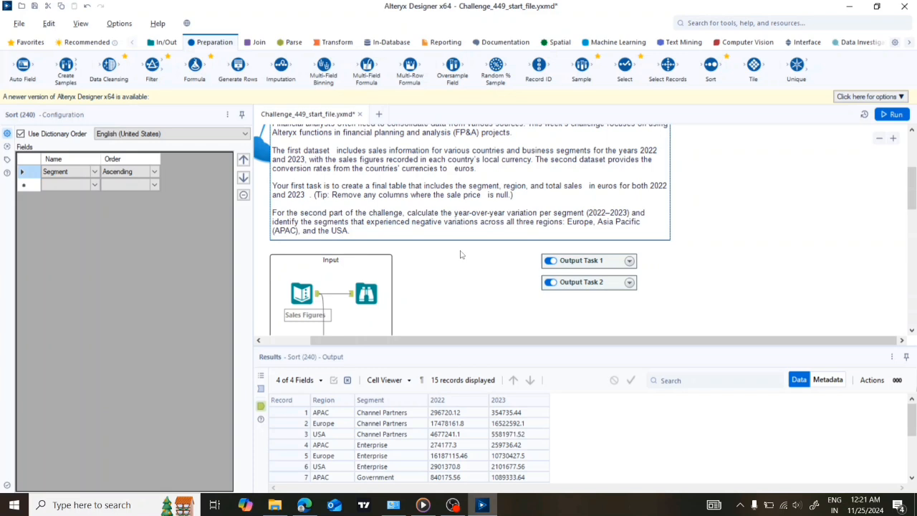
{"action": "scroll", "coordinate": [461, 254], "scroll_direction": "down", "scroll_amount": 5}
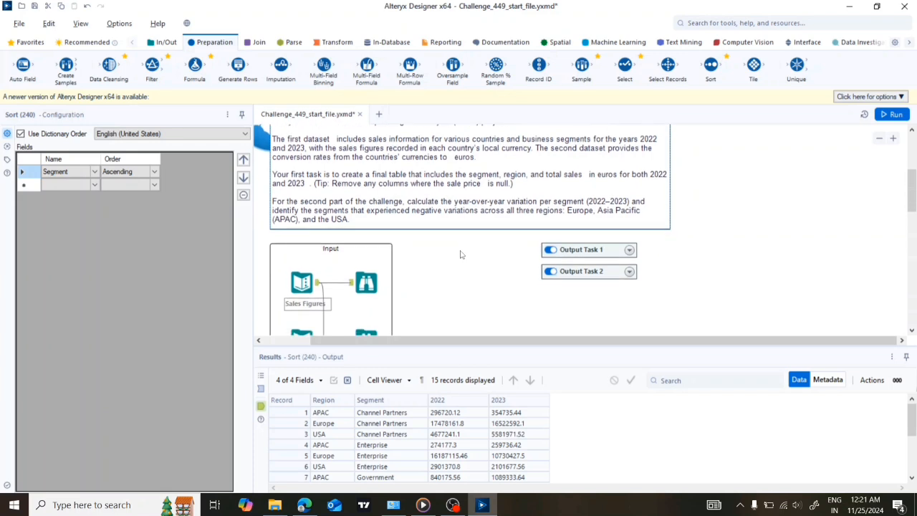
{"action": "scroll", "coordinate": [461, 255], "scroll_direction": "down", "scroll_amount": 1}
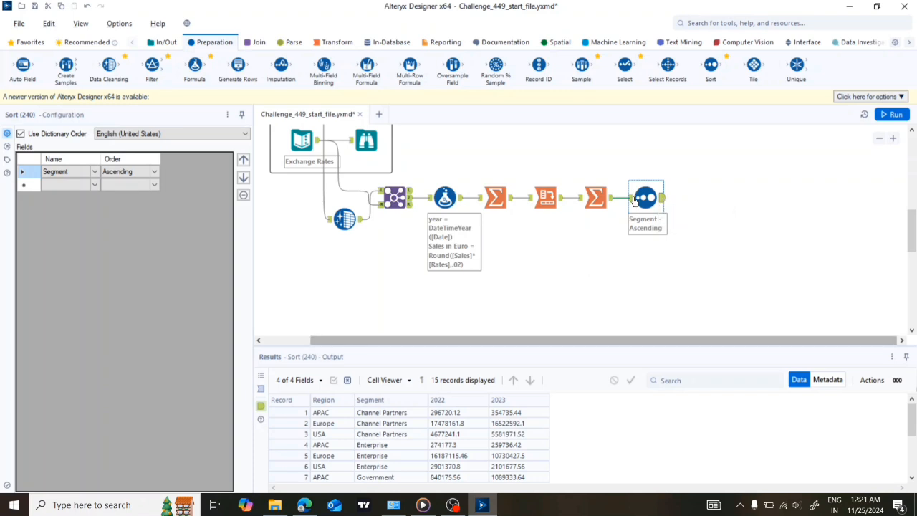
{"action": "left_click_drag", "start_coordinate": [202, 80], "coordinate": [702, 197]}
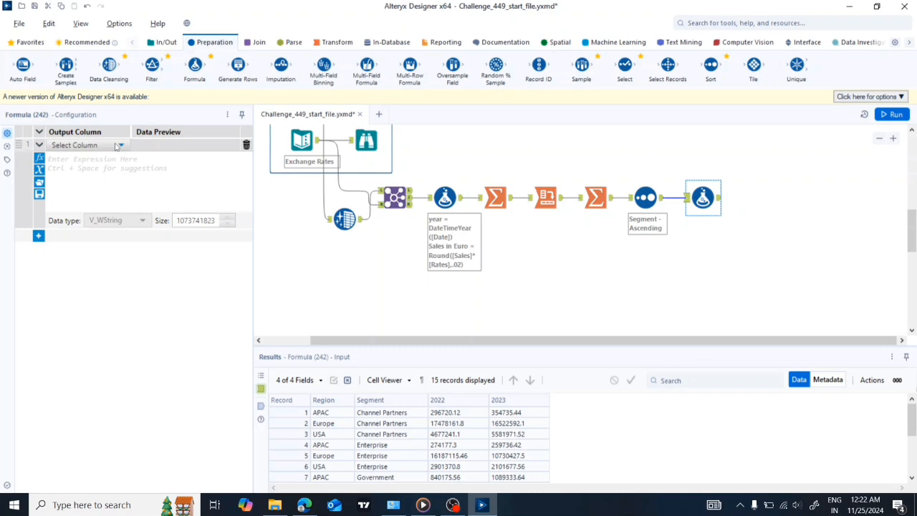
{"action": "left_click", "coordinate": [116, 145]}
{"action": "left_click", "coordinate": [70, 158]}
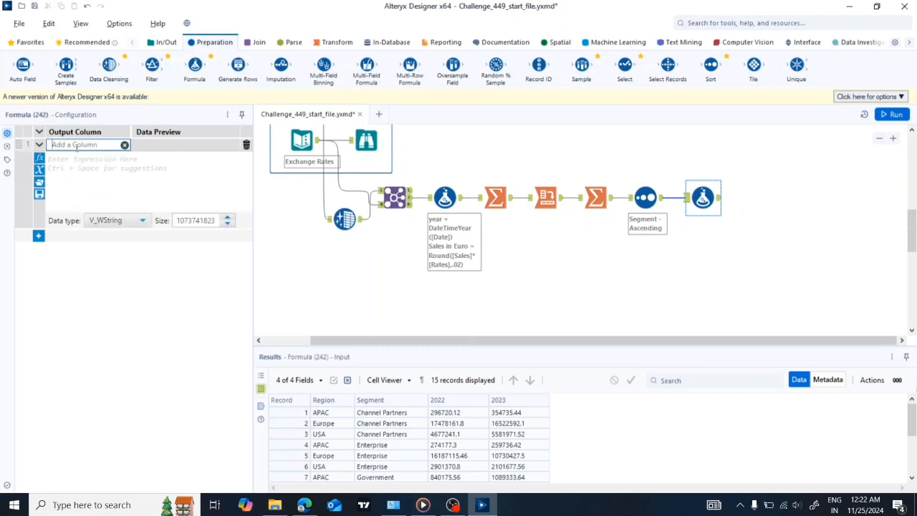
{"action": "type", "text": "Variations"}
{"action": "left_click", "coordinate": [302, 218]}
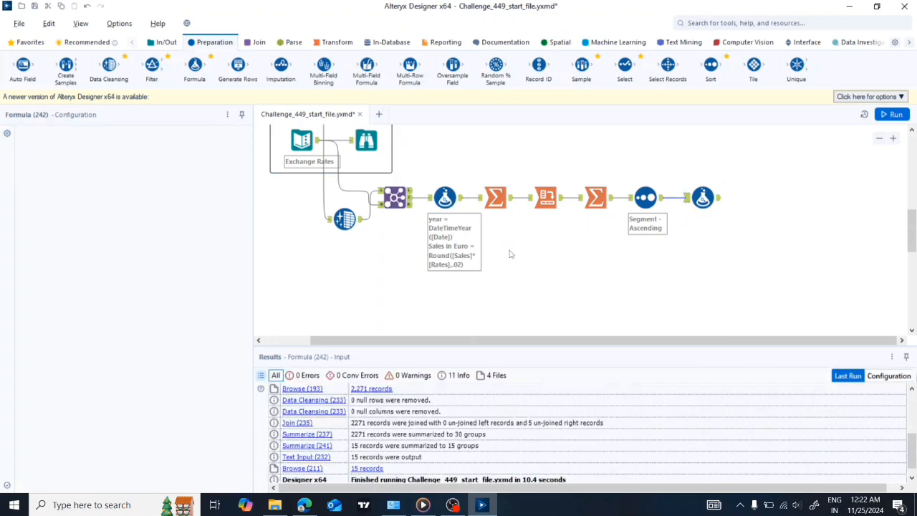
- Enter the expression ([2023]-[2022])/[2022]*100 for the Variations column in the Formula tool after the Sort tool
{"action": "scroll", "coordinate": [510, 254], "scroll_direction": "up", "scroll_amount": 1}
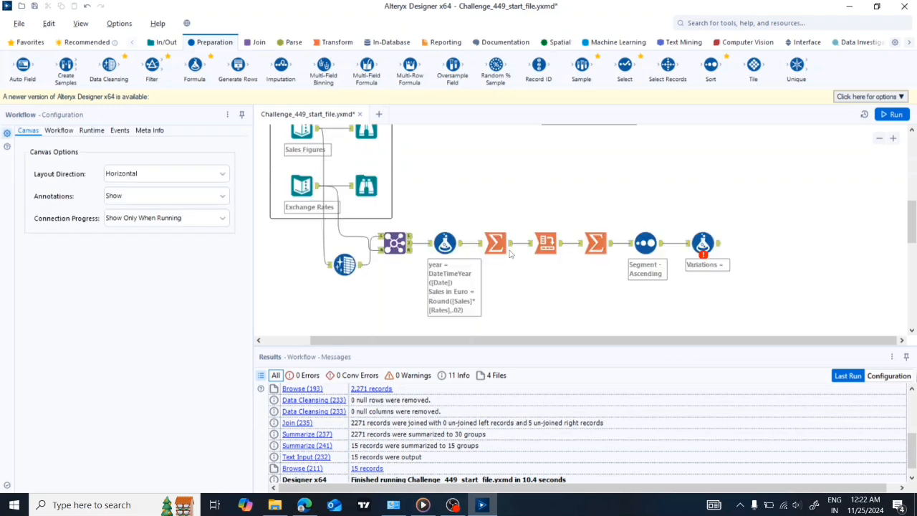
{"action": "scroll", "coordinate": [510, 254], "scroll_direction": "up", "scroll_amount": 3}
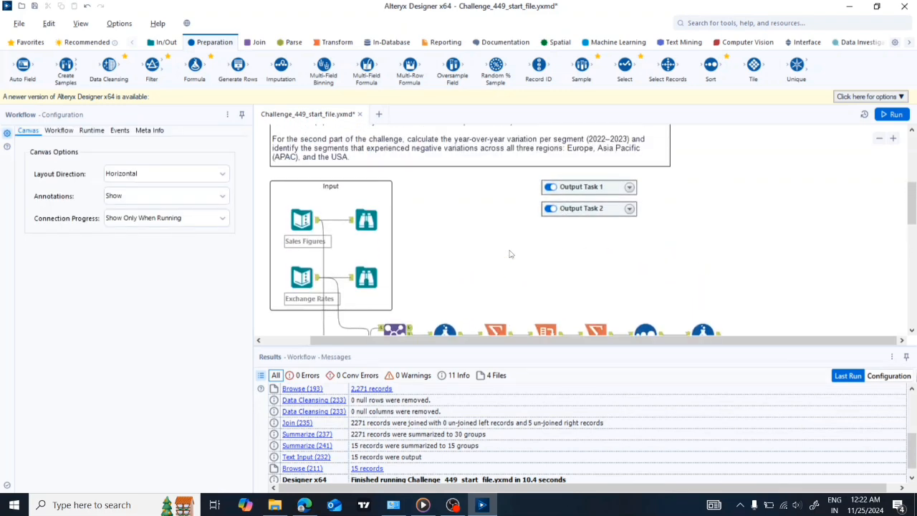
{"action": "scroll", "coordinate": [510, 253], "scroll_direction": "down", "scroll_amount": 1}
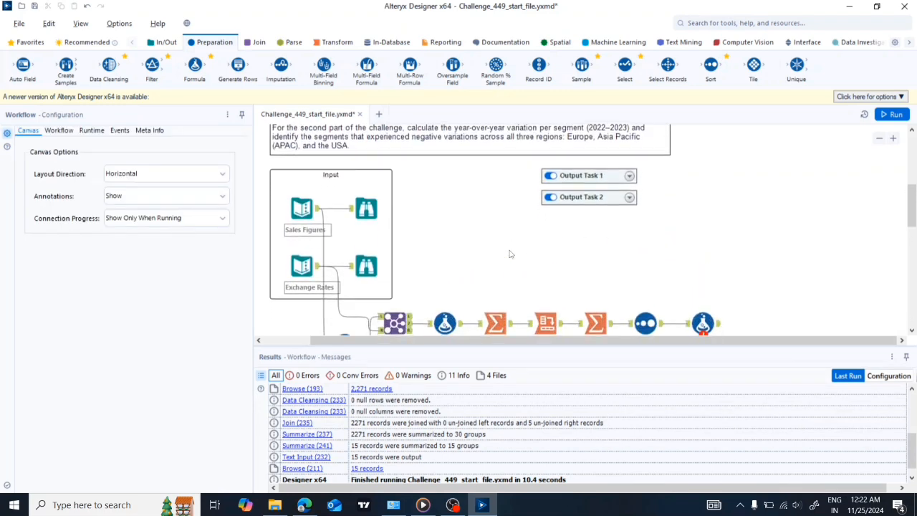
{"action": "scroll", "coordinate": [510, 253], "scroll_direction": "down", "scroll_amount": 2}
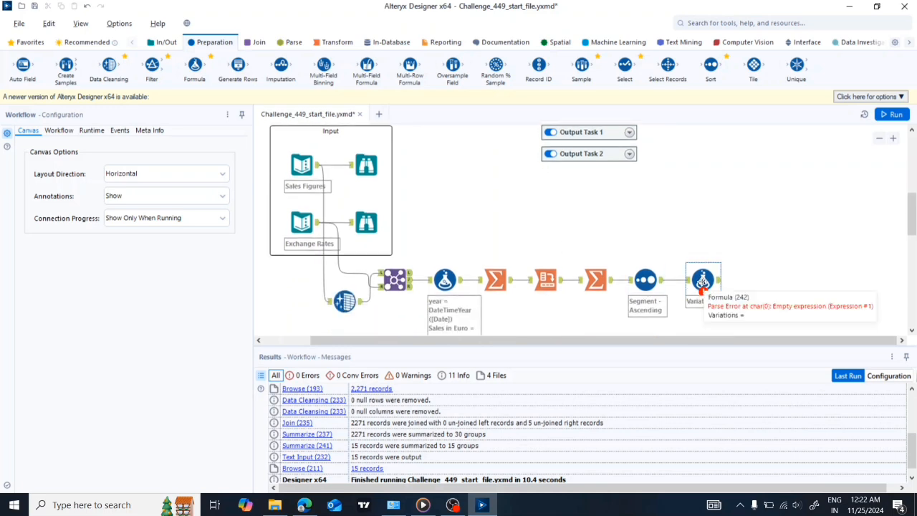
{"action": "left_click", "coordinate": [703, 282]}
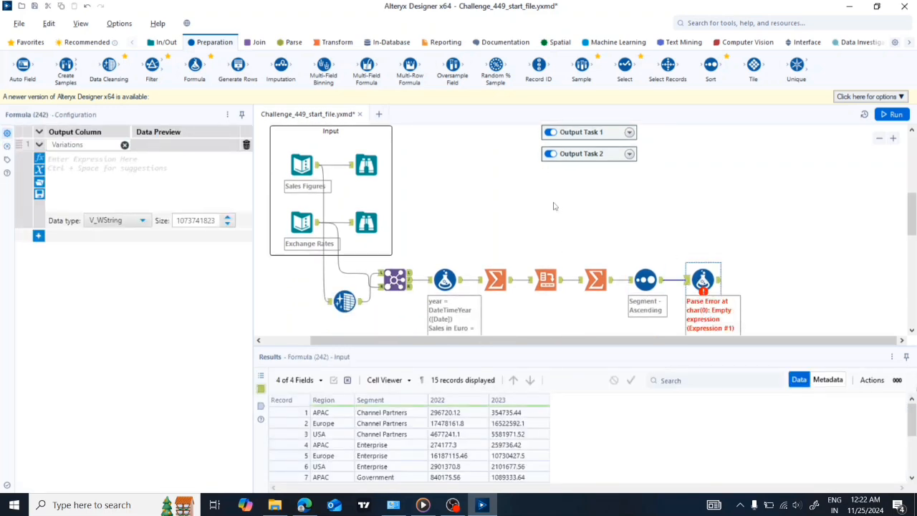
{"action": "left_click", "coordinate": [55, 162]}
{"action": "key", "text": "ctrl+space"}
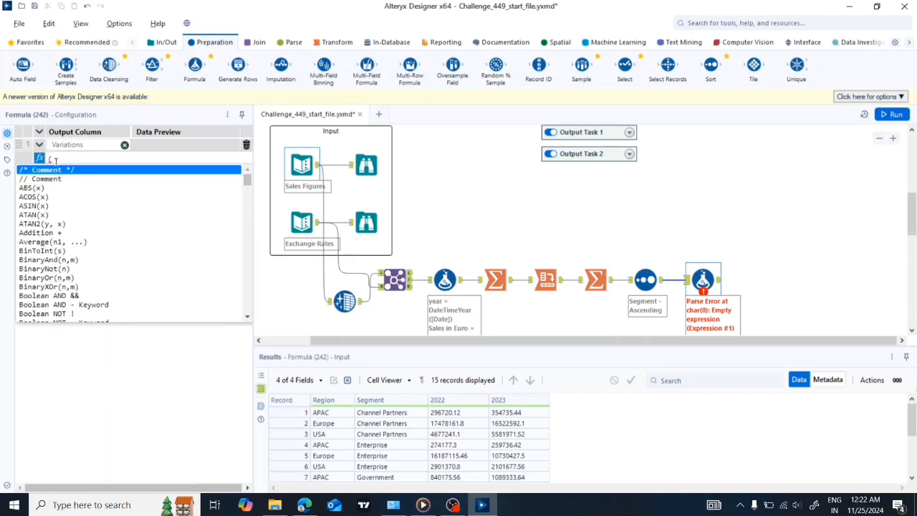
{"action": "type", "text": "(["}
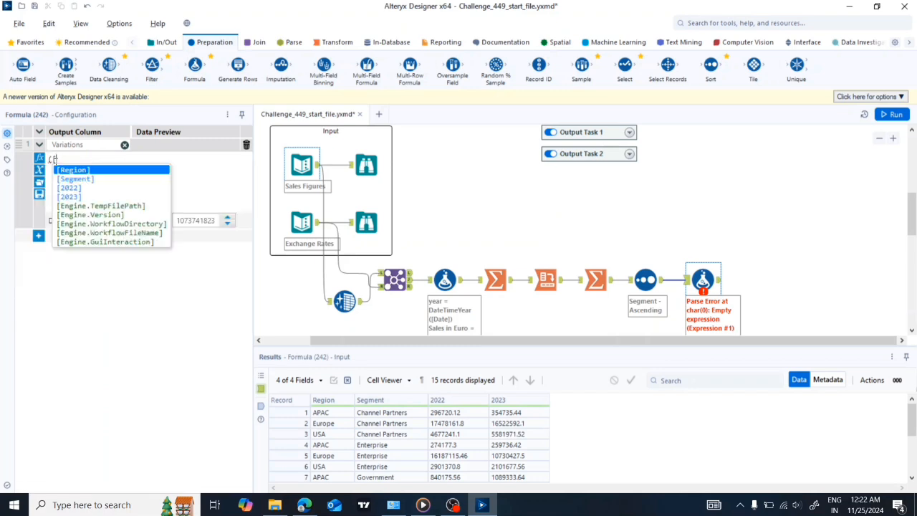
{"action": "left_click", "coordinate": [71, 197]}
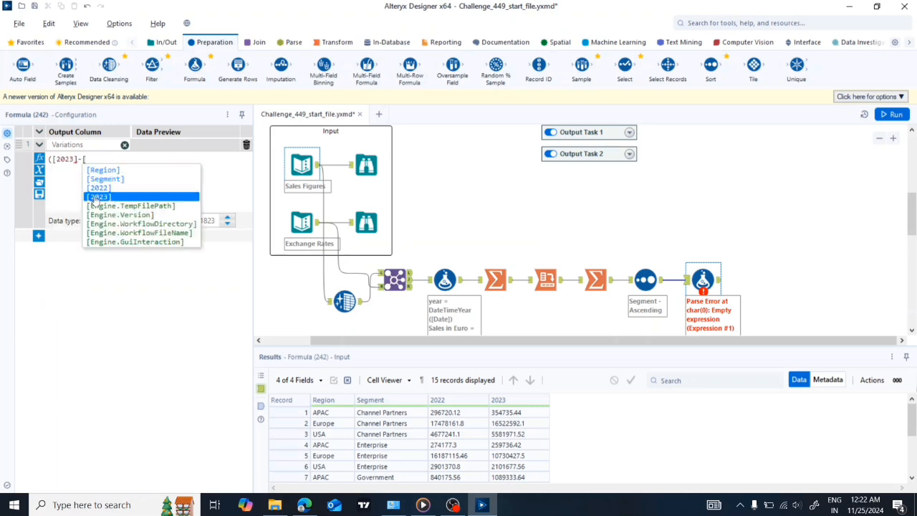
{"action": "left_click", "coordinate": [101, 189]}
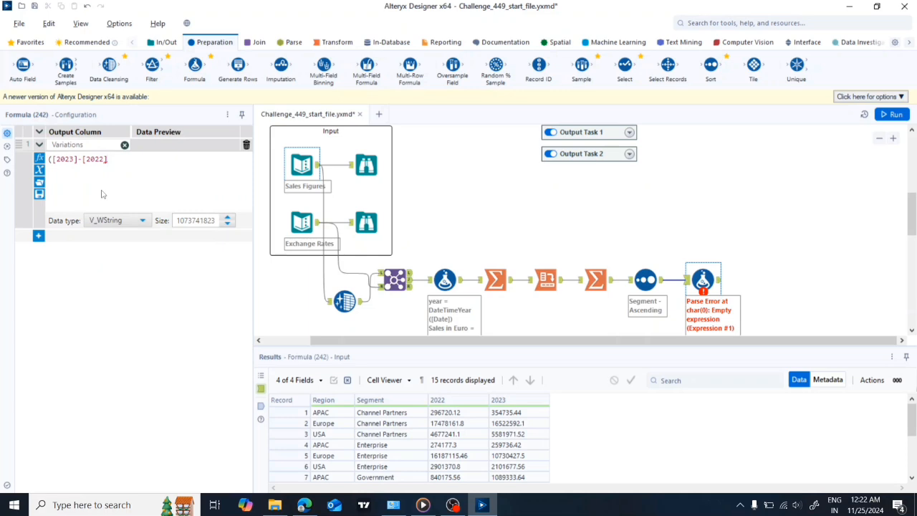
{"action": "type", "text": ")/["}
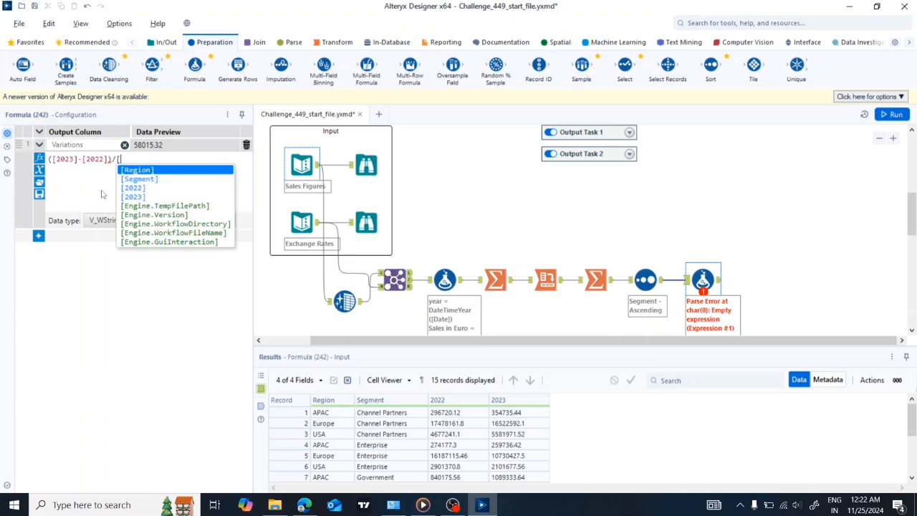
{"action": "left_click", "coordinate": [133, 190]}
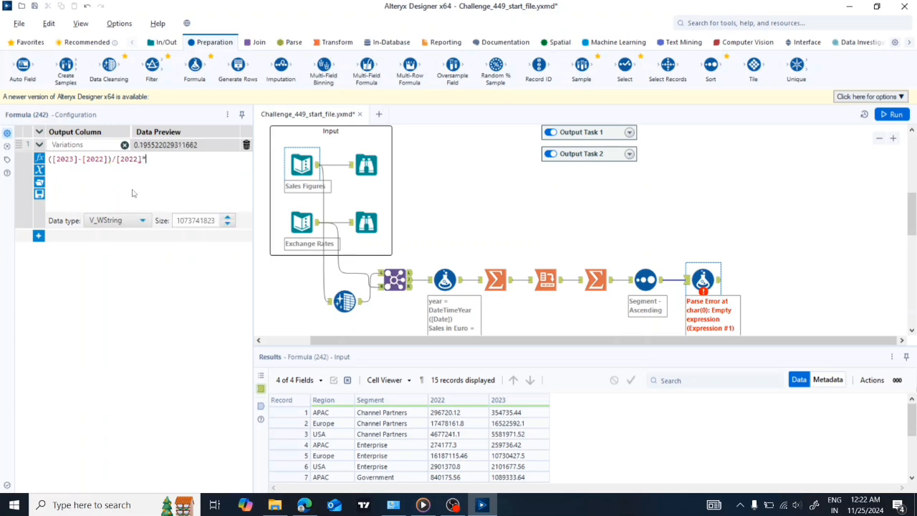
{"action": "type", "text": "*100"}
- Try the FixedDecimal data type with a precision of 10 for the Variations column
{"action": "left_click", "coordinate": [142, 221]}
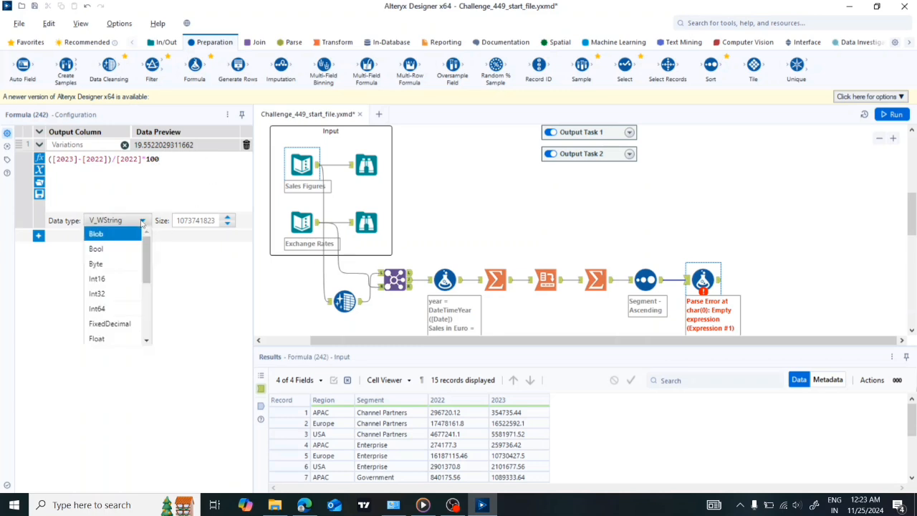
{"action": "left_click", "coordinate": [120, 326]}
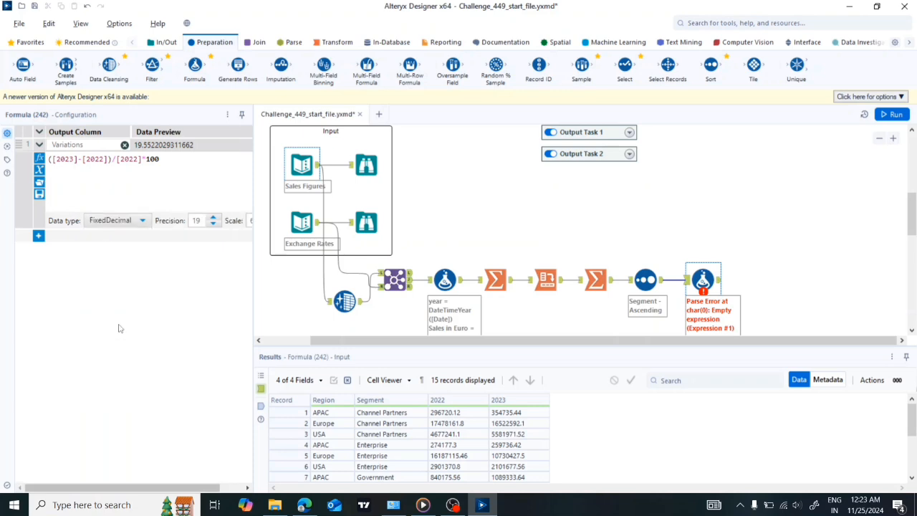
{"action": "left_click", "coordinate": [213, 225]}
{"action": "left_click", "coordinate": [212, 225]}
{"action": "left_click", "coordinate": [213, 225]}
{"action": "left_click", "coordinate": [213, 225]}
{"action": "left_click", "coordinate": [213, 225]}
{"action": "left_click", "coordinate": [213, 225]}
- Set the data type of the Variations column to Float and run the workflow
{"action": "left_click", "coordinate": [127, 221]}
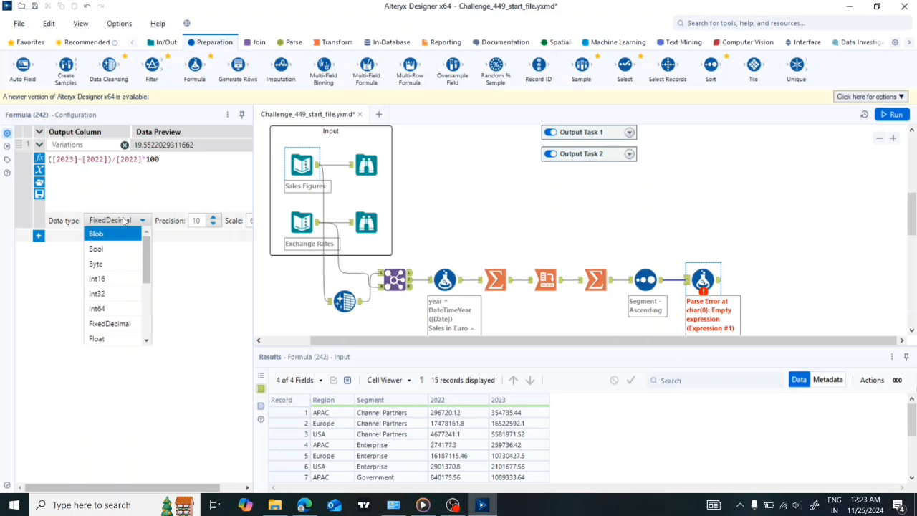
{"action": "left_click", "coordinate": [115, 339]}
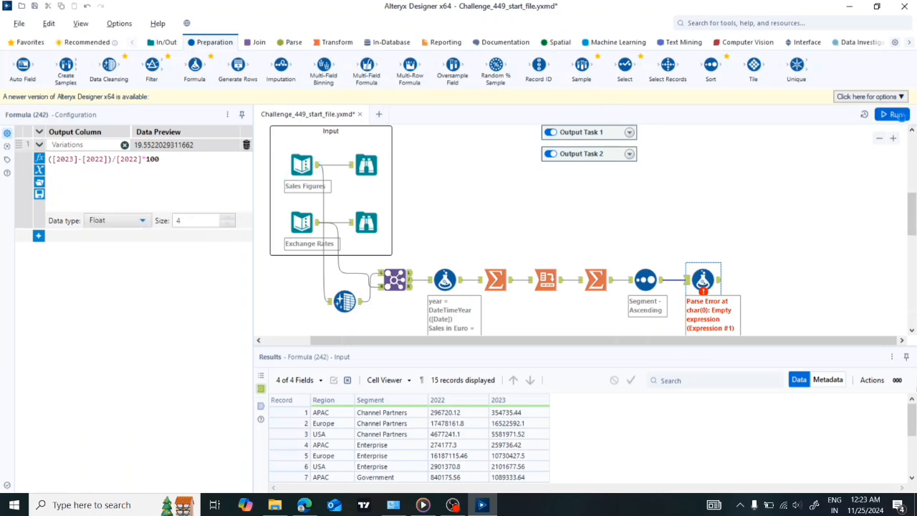
{"action": "left_click", "coordinate": [900, 115]}
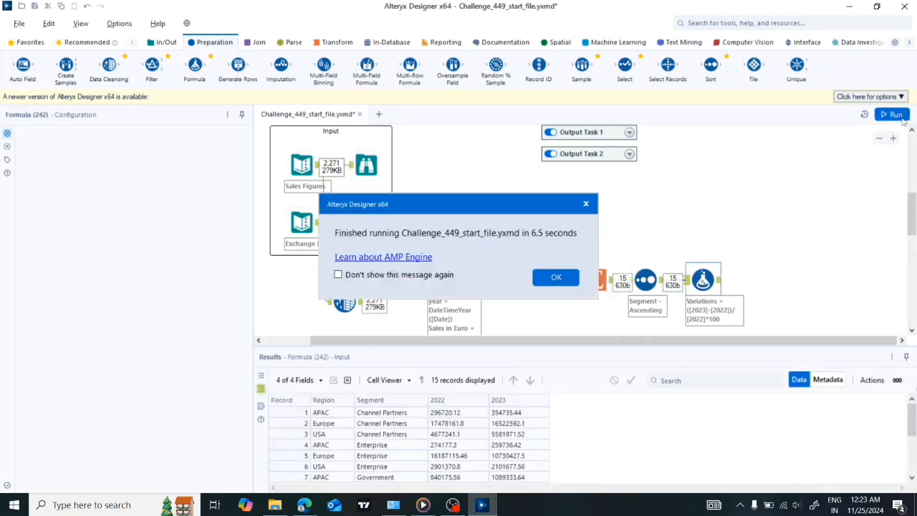
{"action": "left_click", "coordinate": [556, 276]}
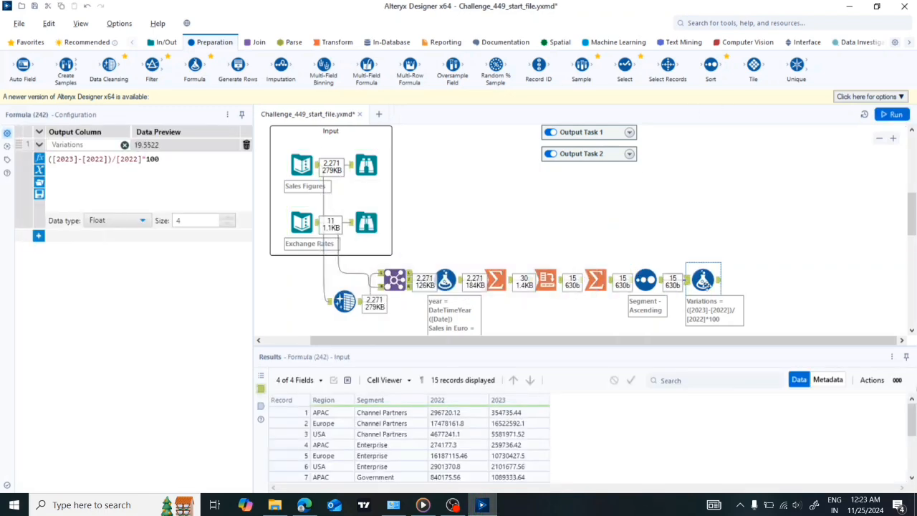
- Examine the Variations values per segment and region in the Formula tool's output against the challenge's second task
{"action": "left_click", "coordinate": [720, 285]}
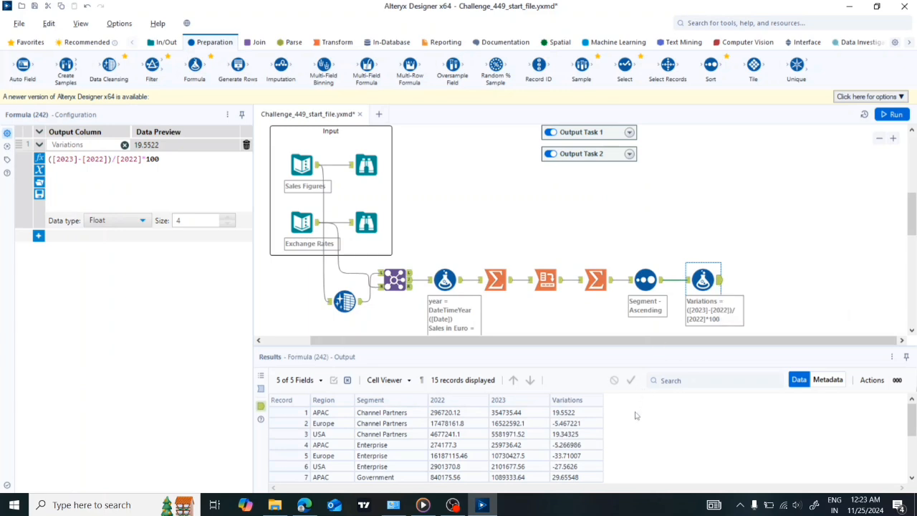
{"action": "scroll", "coordinate": [633, 432], "scroll_direction": "down", "scroll_amount": 3}
{"action": "scroll", "coordinate": [634, 431], "scroll_direction": "up", "scroll_amount": 3}
{"action": "scroll", "coordinate": [633, 432], "scroll_direction": "down", "scroll_amount": 3}
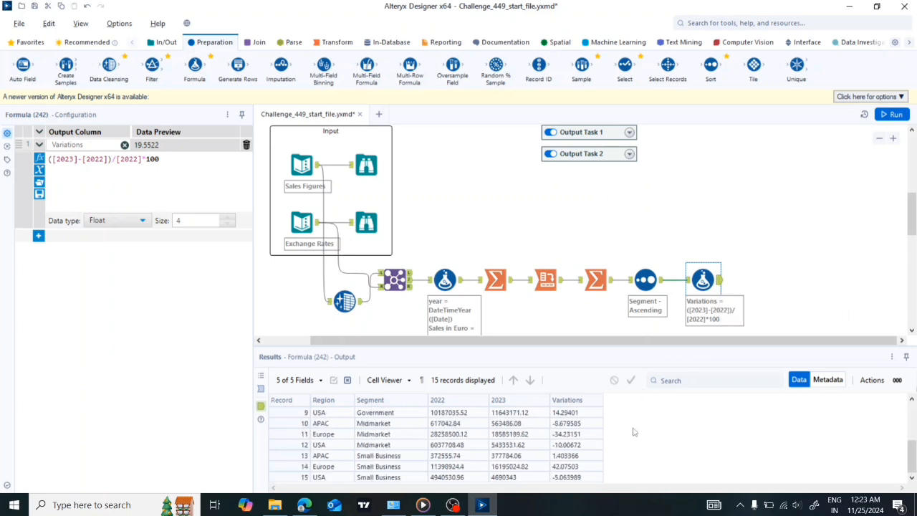
{"action": "scroll", "coordinate": [633, 431], "scroll_direction": "up", "scroll_amount": 3}
{"action": "scroll", "coordinate": [570, 195], "scroll_direction": "up", "scroll_amount": 3}
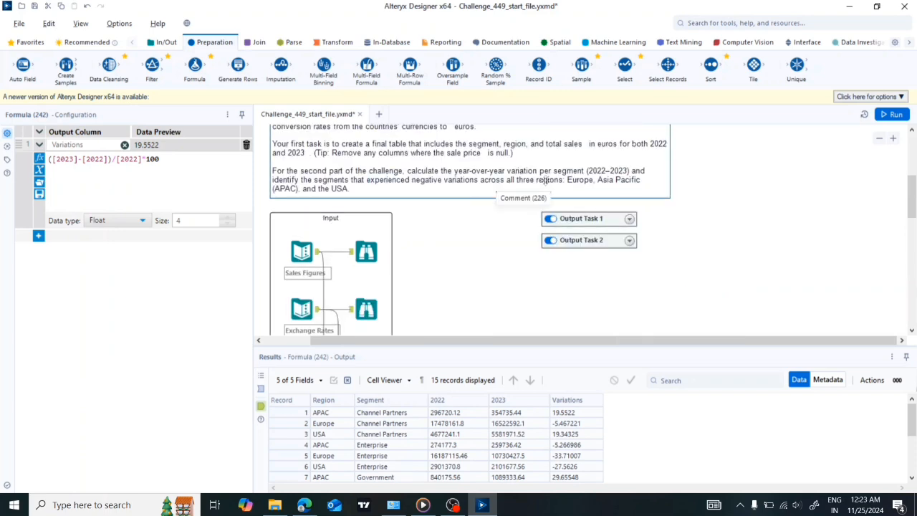
{"action": "scroll", "coordinate": [554, 323], "scroll_direction": "down", "scroll_amount": 1}
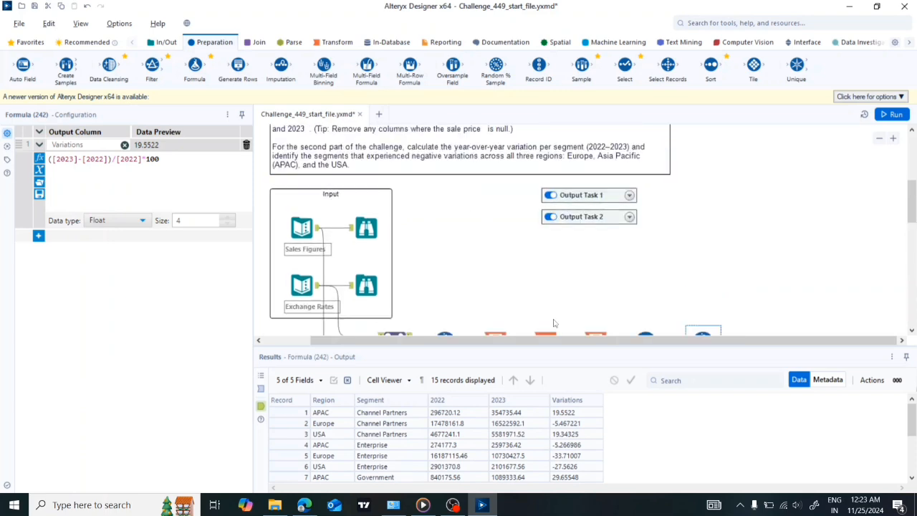
{"action": "scroll", "coordinate": [674, 435], "scroll_direction": "down", "scroll_amount": 3}
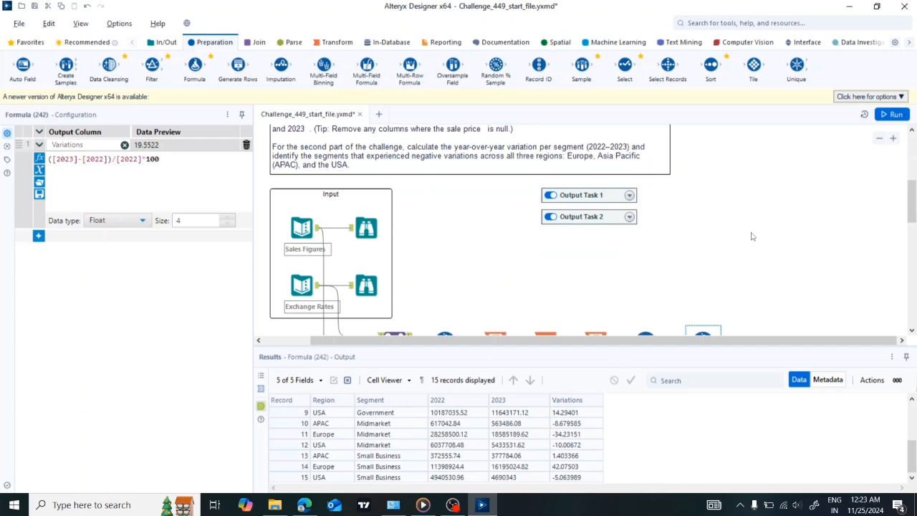
- Add a Filter tool after the Formula tool that calculates Variations
{"action": "scroll", "coordinate": [751, 237], "scroll_direction": "down", "scroll_amount": 4}
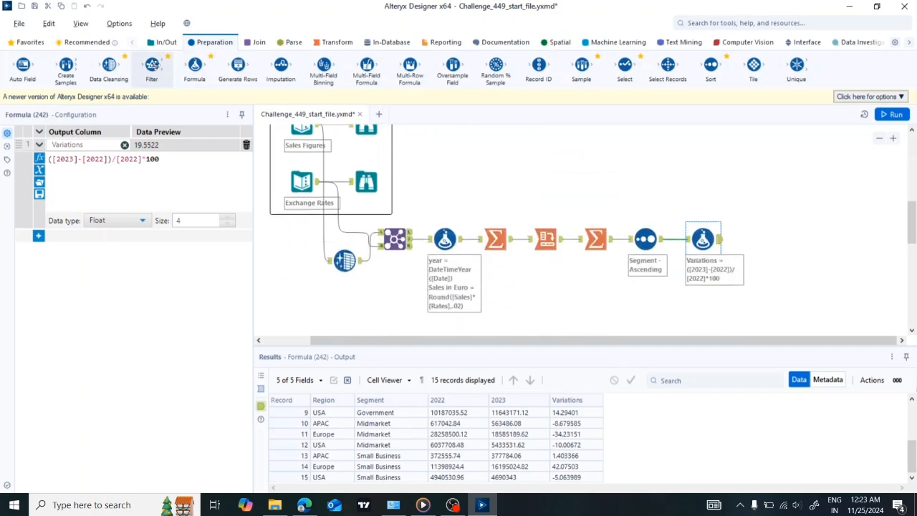
{"action": "left_click_drag", "start_coordinate": [152, 66], "coordinate": [760, 239]}
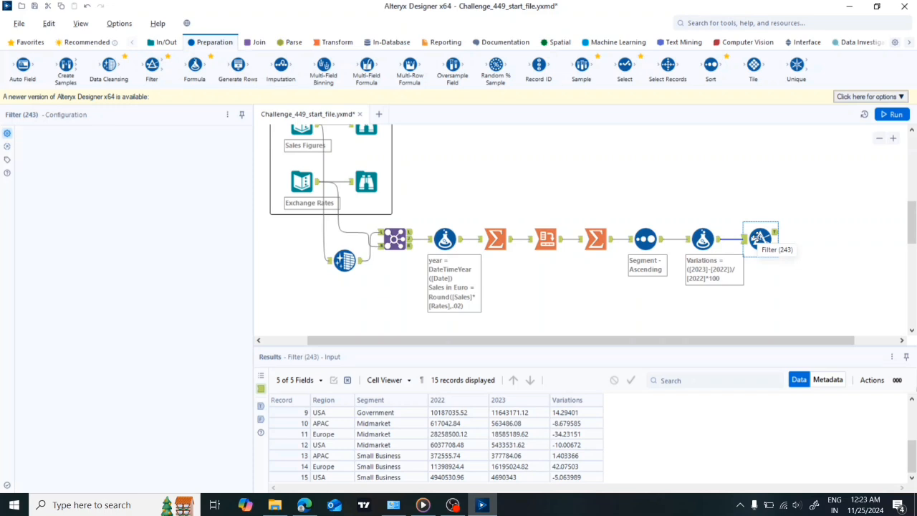
- Configure the new Filter tool with the basic condition Variations < 0 and run the workflow
{"action": "left_click_drag", "start_coordinate": [759, 236], "coordinate": [754, 241]}
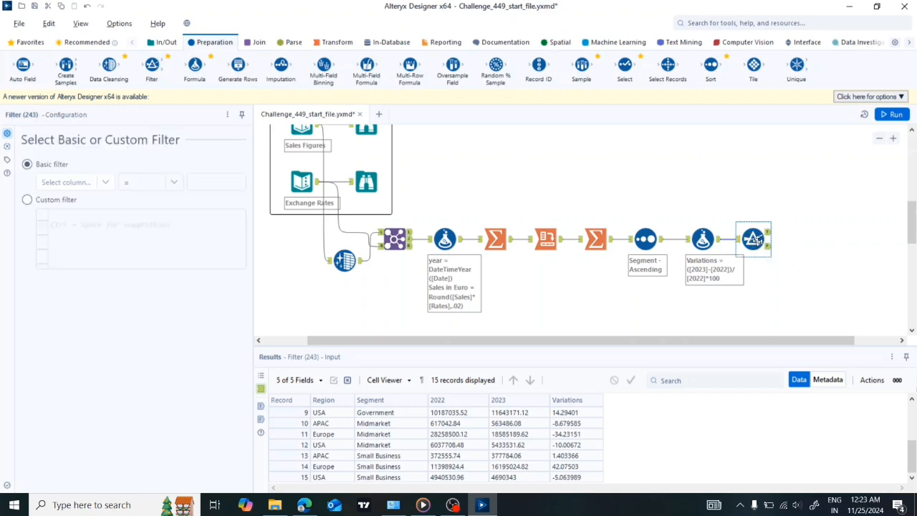
{"action": "left_click", "coordinate": [106, 184]}
{"action": "left_click", "coordinate": [81, 249]}
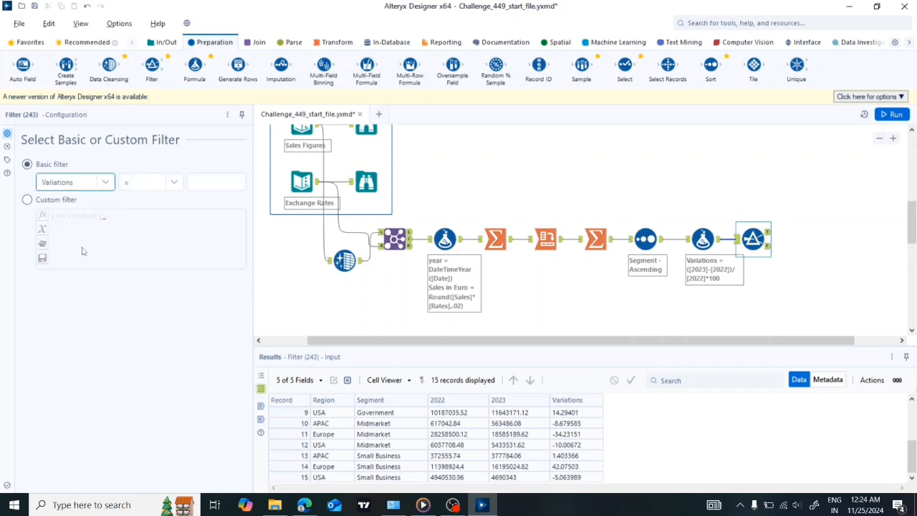
{"action": "left_click", "coordinate": [173, 179]}
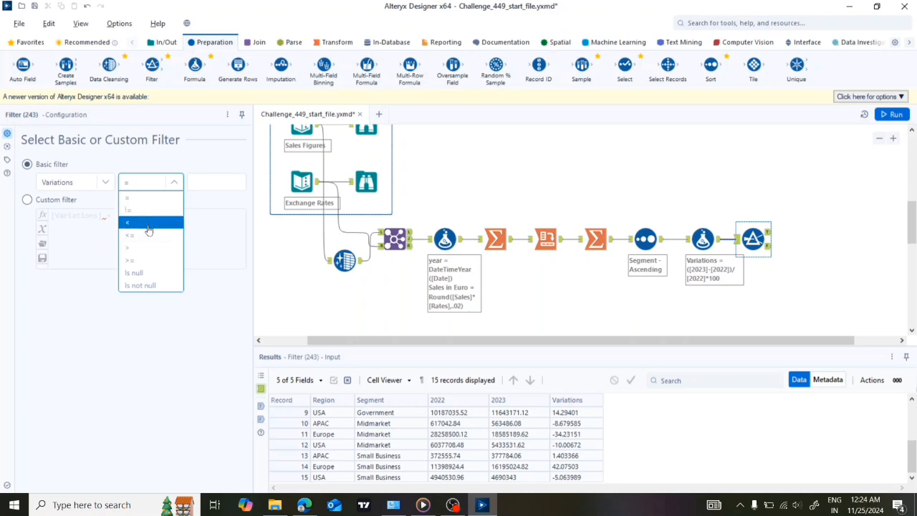
{"action": "left_click", "coordinate": [148, 223]}
{"action": "left_click", "coordinate": [200, 183]}
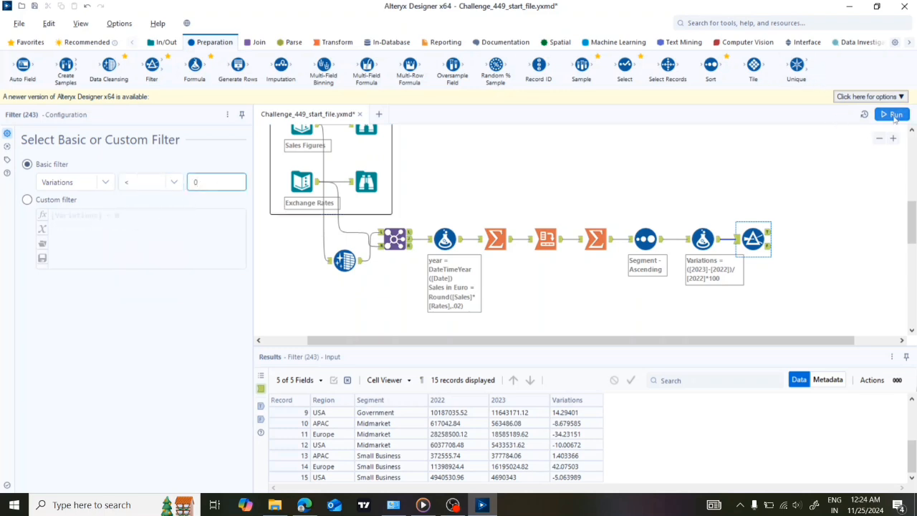
{"action": "left_click", "coordinate": [894, 115]}
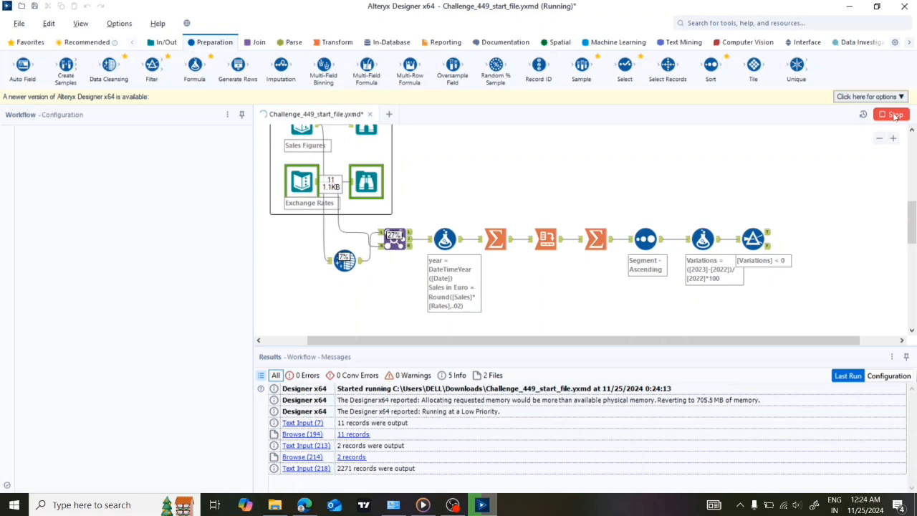
{"action": "left_click", "coordinate": [768, 239]}
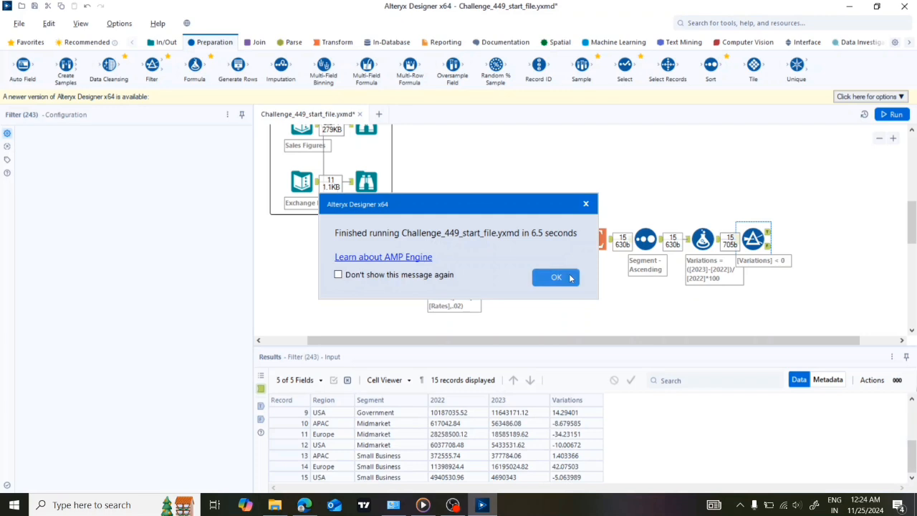
{"action": "left_click", "coordinate": [556, 276]}
- Examine the segments and regions listed in the Filter tool's True output
{"action": "left_click", "coordinate": [768, 232]}
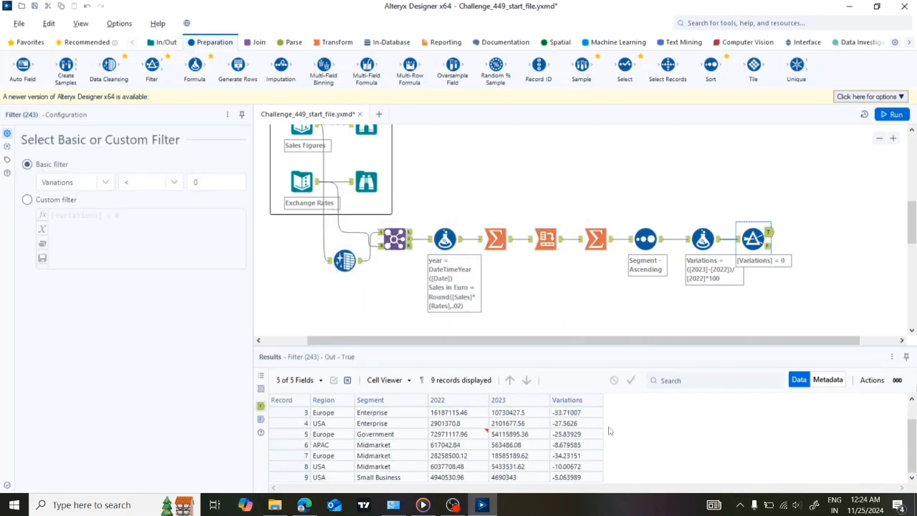
{"action": "scroll", "coordinate": [557, 459], "scroll_direction": "up", "scroll_amount": 1}
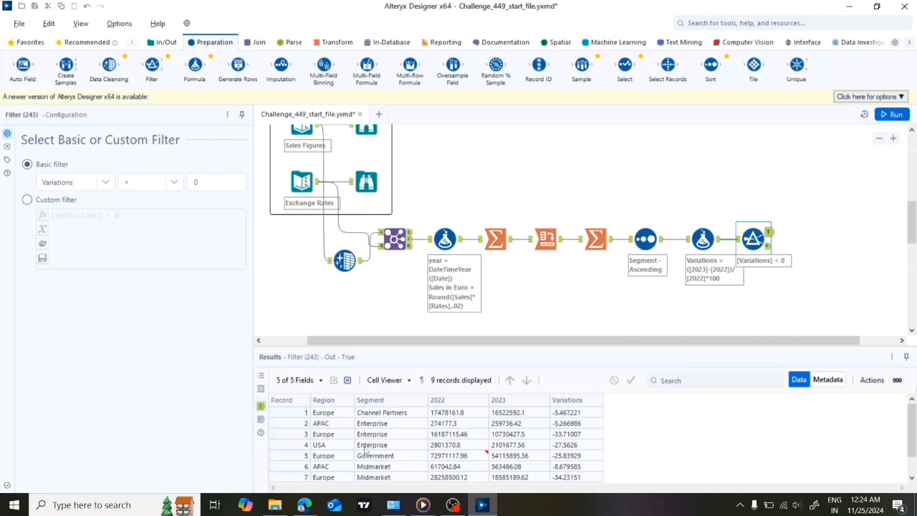
{"action": "scroll", "coordinate": [384, 457], "scroll_direction": "down", "scroll_amount": 1}
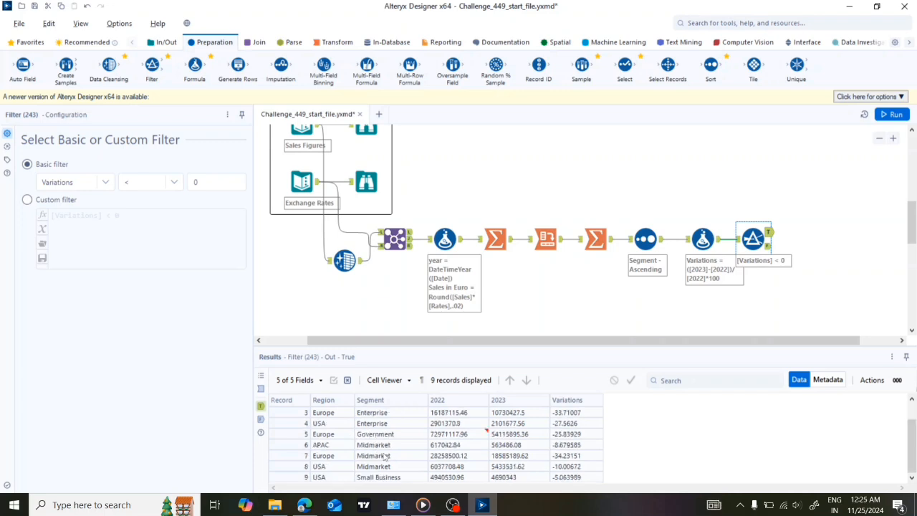
{"action": "scroll", "coordinate": [384, 457], "scroll_direction": "up", "scroll_amount": 1}
{"action": "scroll", "coordinate": [385, 457], "scroll_direction": "down", "scroll_amount": 1}
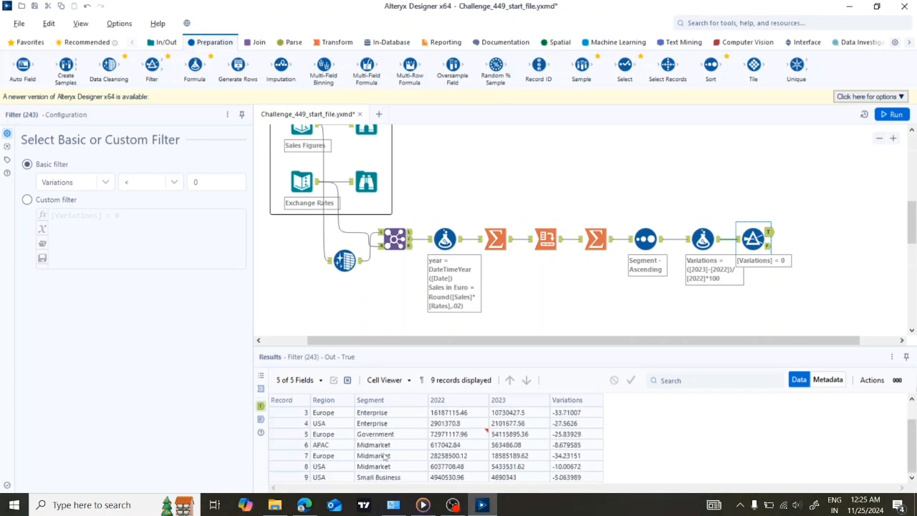
{"action": "scroll", "coordinate": [385, 457], "scroll_direction": "up", "scroll_amount": 1}
{"action": "scroll", "coordinate": [384, 457], "scroll_direction": "down", "scroll_amount": 1}
- Expand the Output Task 2 container and inspect its Browse tool for the expected result
{"action": "scroll", "coordinate": [609, 254], "scroll_direction": "up", "scroll_amount": 3}
{"action": "left_click", "coordinate": [629, 200]}
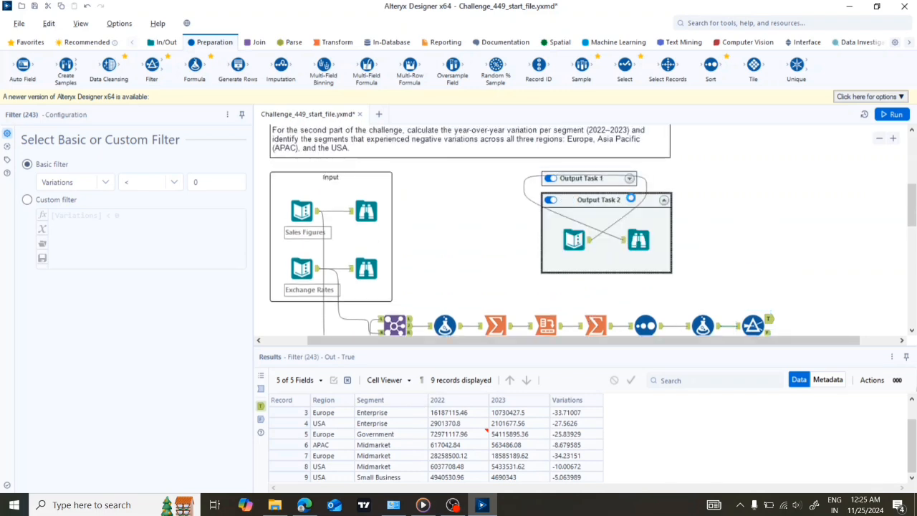
{"action": "left_click", "coordinate": [639, 242]}
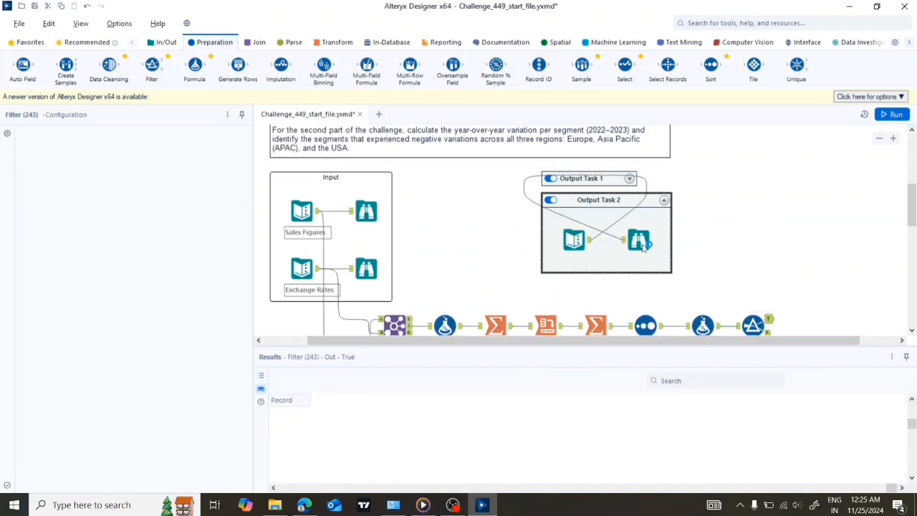
{"action": "left_click", "coordinate": [665, 203]}
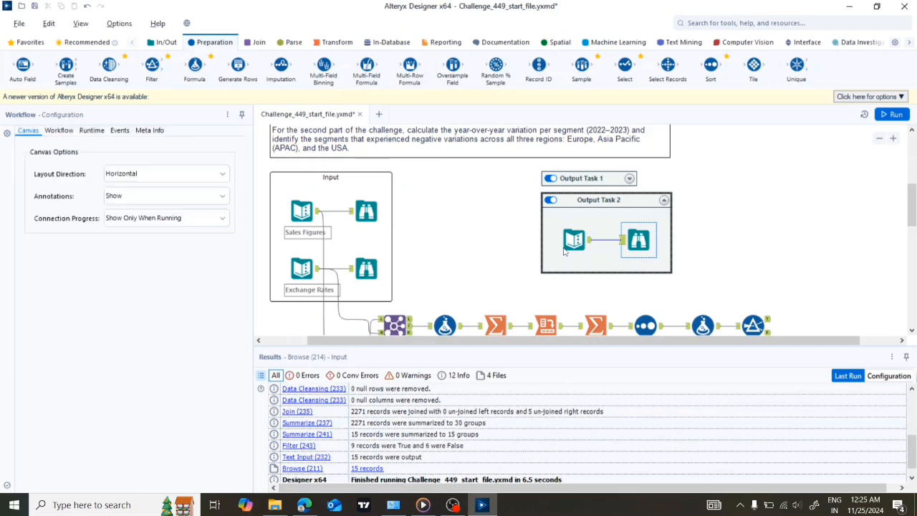
- Return to the Filter tool's True output and check how often each segment occurs across the regions
{"action": "scroll", "coordinate": [582, 250], "scroll_direction": "down", "scroll_amount": 3}
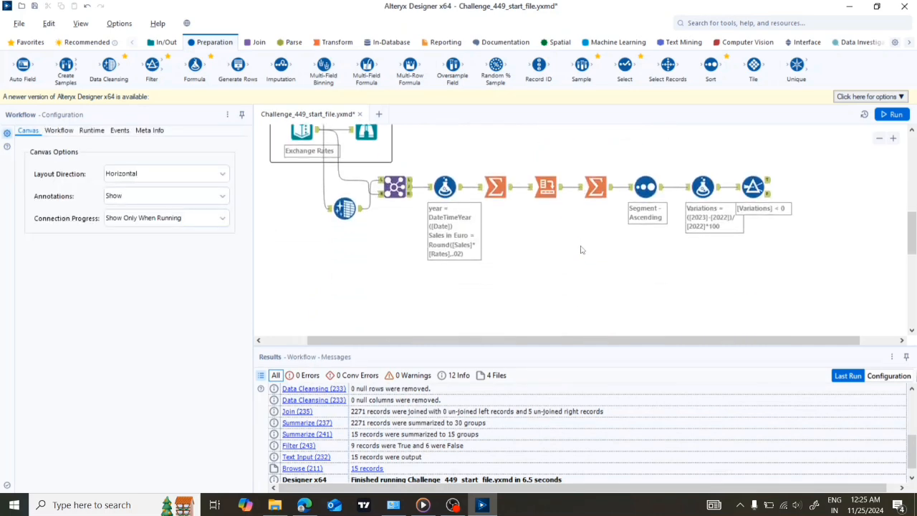
{"action": "left_click", "coordinate": [768, 183]}
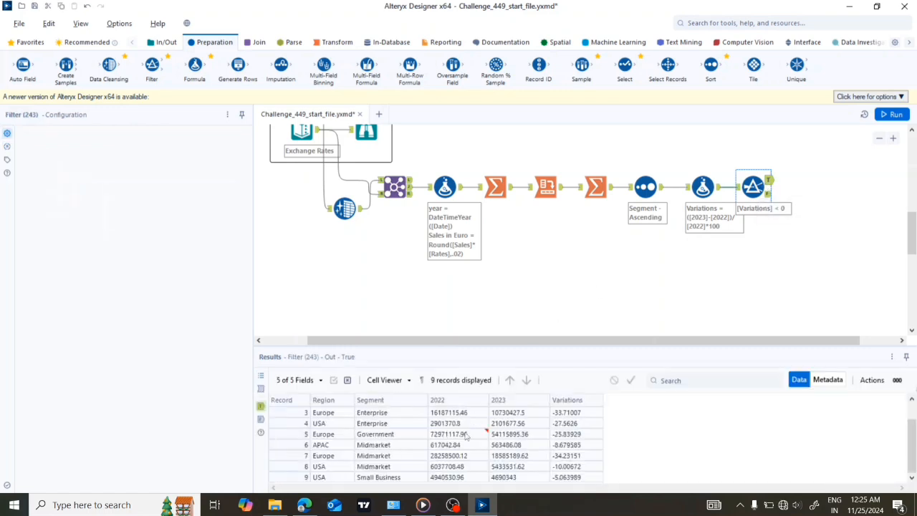
{"action": "mouse_move", "coordinate": [465, 436]}
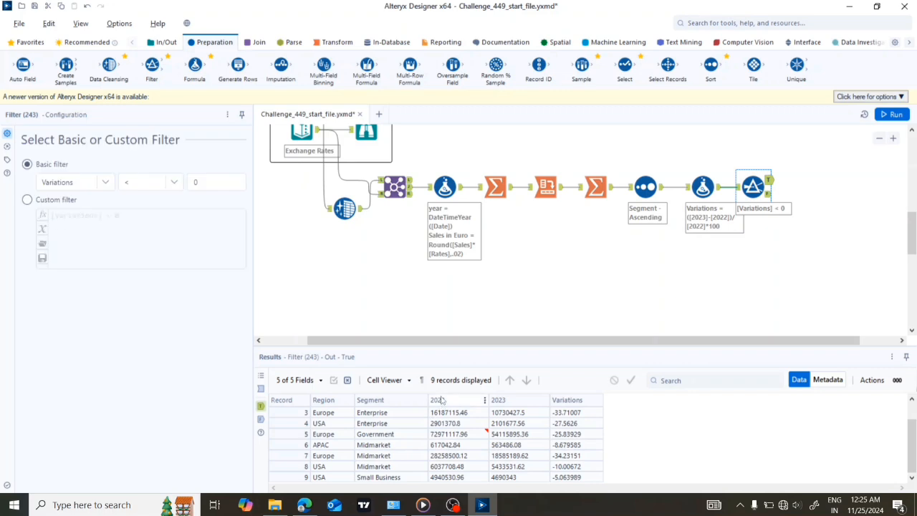
{"action": "scroll", "coordinate": [371, 428], "scroll_direction": "up", "scroll_amount": 1}
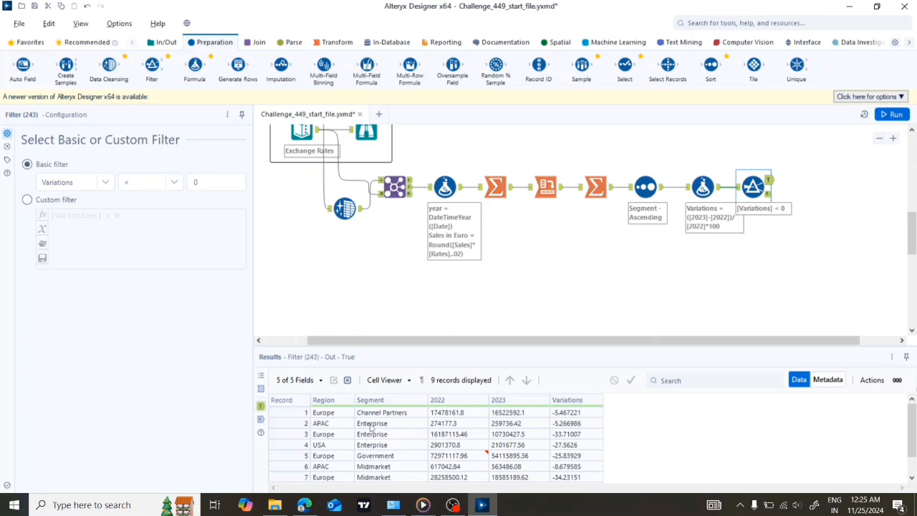
- Add a Summarize tool connected to the Filter tool's True output
{"action": "left_click", "coordinate": [332, 45]}
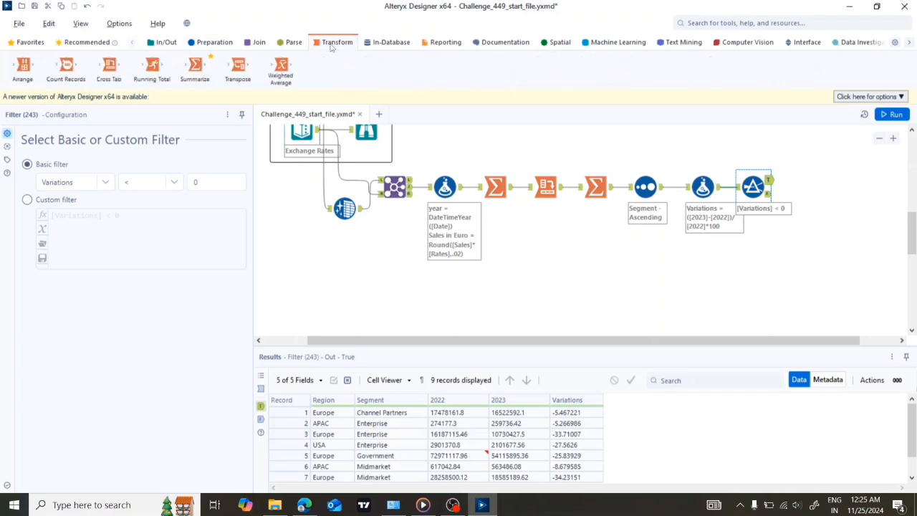
{"action": "left_click_drag", "start_coordinate": [195, 68], "coordinate": [801, 178]}
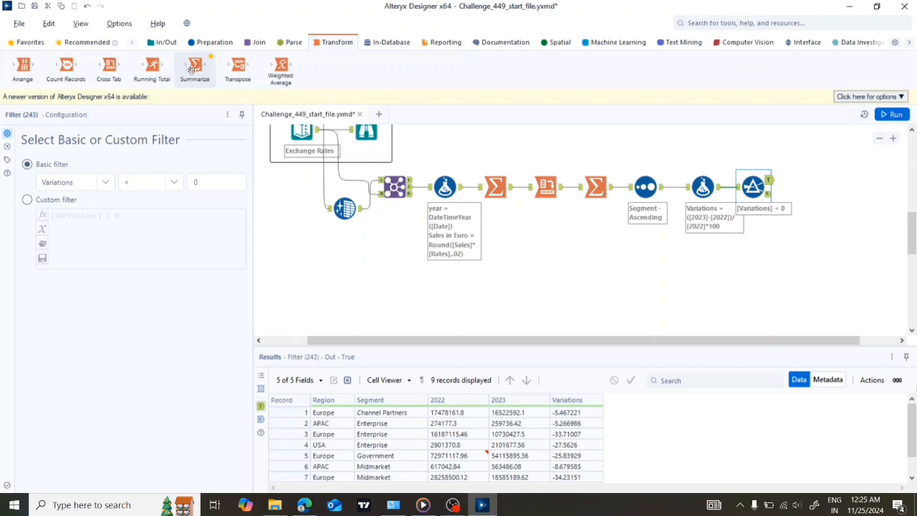
{"action": "left_click_drag", "start_coordinate": [195, 68], "coordinate": [809, 179]}
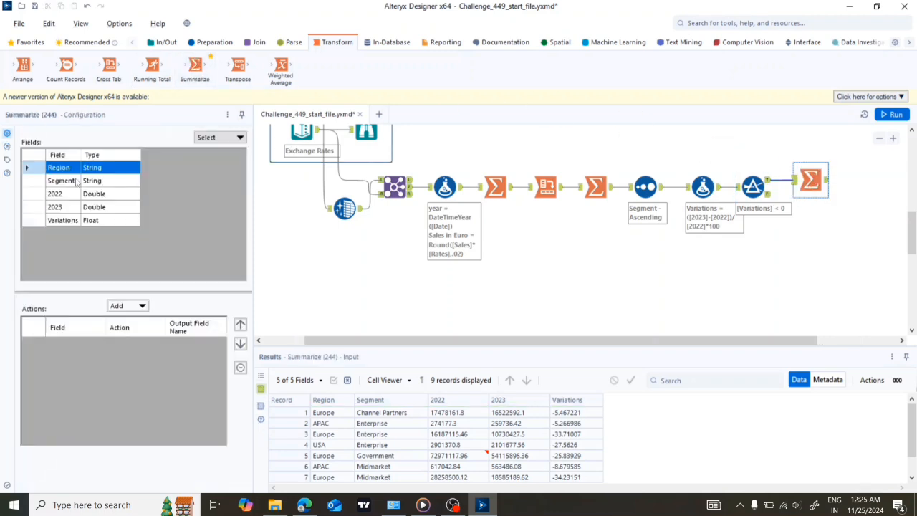
- Configure the Summarize tool to group by Segment and count the Segment records
{"action": "left_click", "coordinate": [34, 183]}
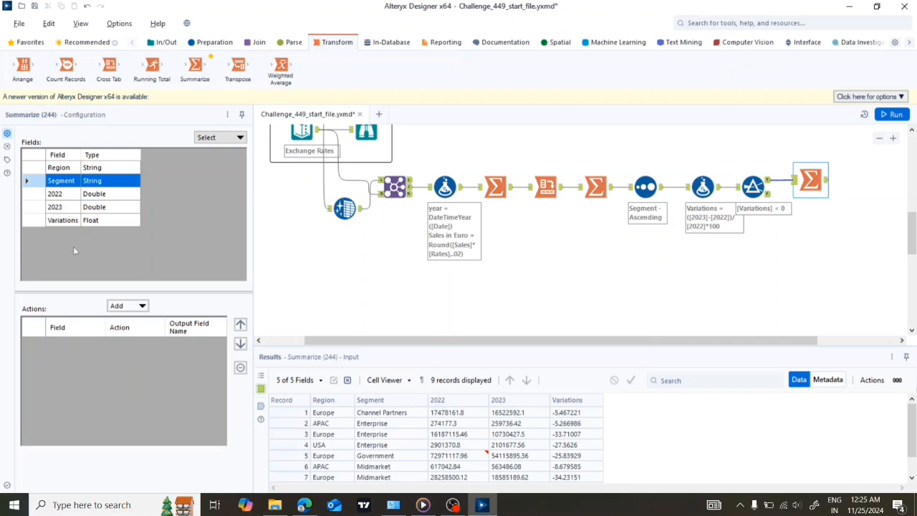
{"action": "left_click", "coordinate": [126, 306]}
{"action": "left_click", "coordinate": [152, 271]}
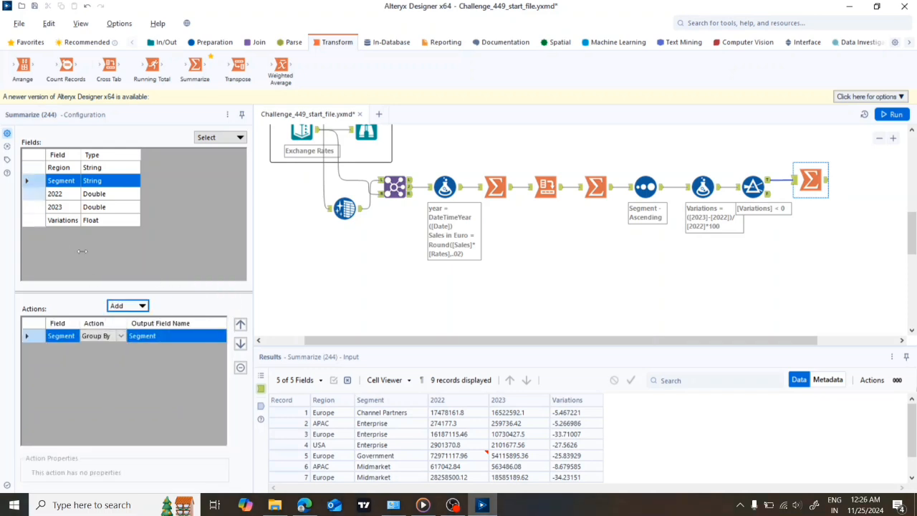
{"action": "left_click", "coordinate": [137, 308]}
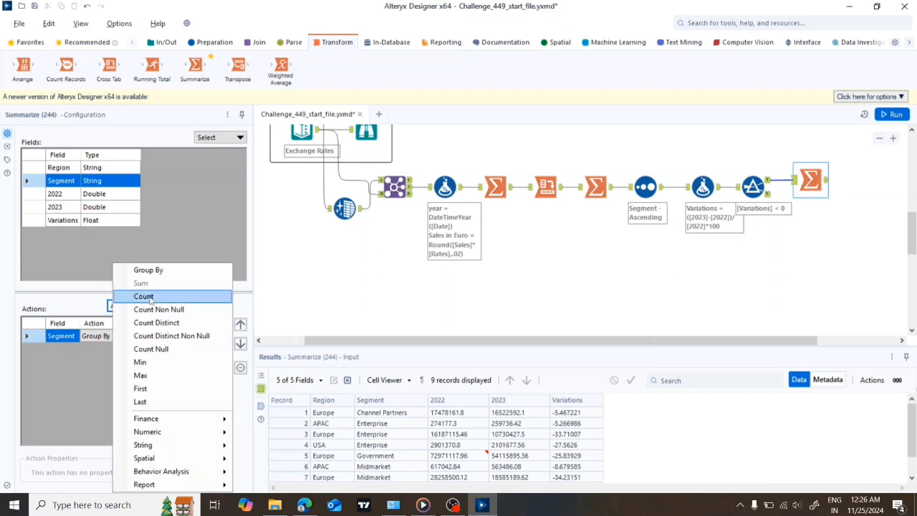
{"action": "left_click", "coordinate": [151, 299]}
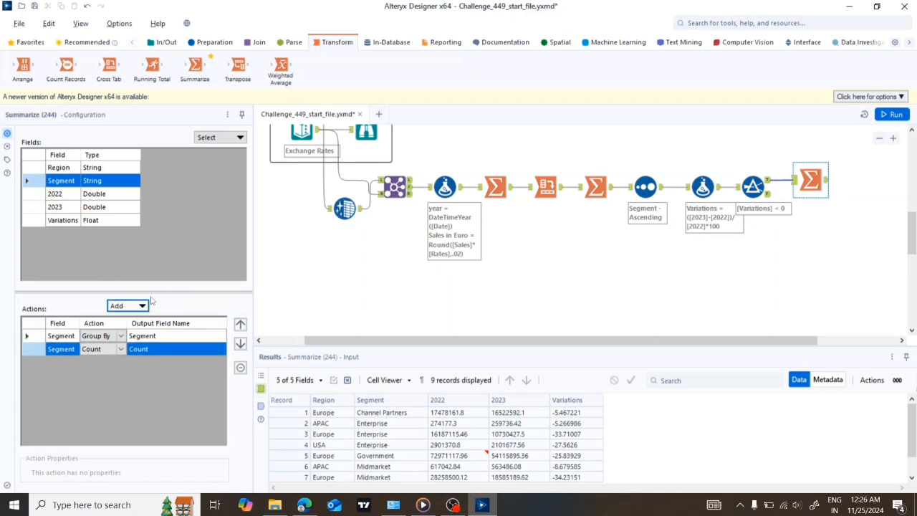
- Remove the Segment Group By action, add it again and move it above the Count action
{"action": "left_click", "coordinate": [34, 336]}
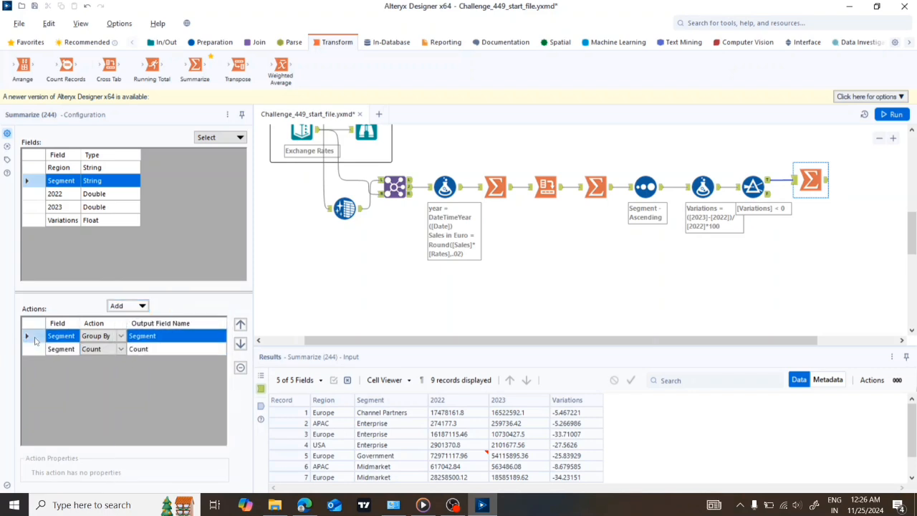
{"action": "left_click", "coordinate": [241, 368]}
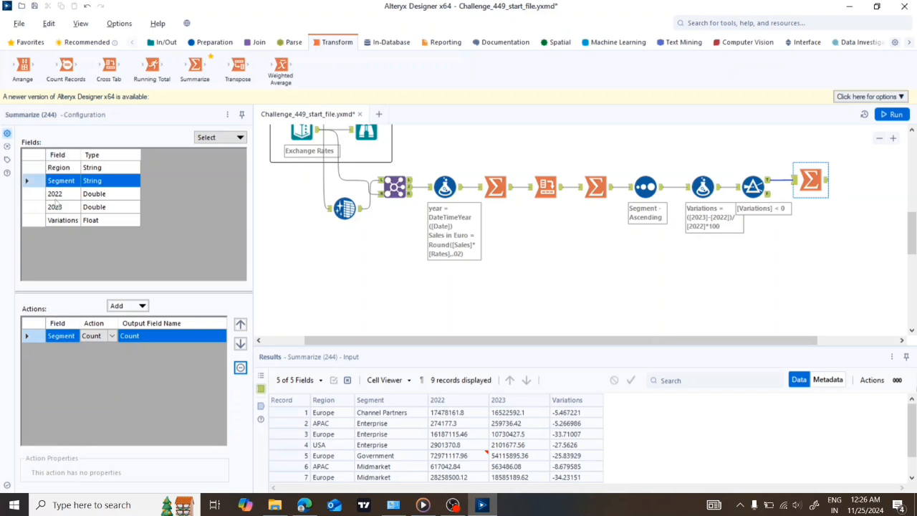
{"action": "left_click", "coordinate": [123, 307]}
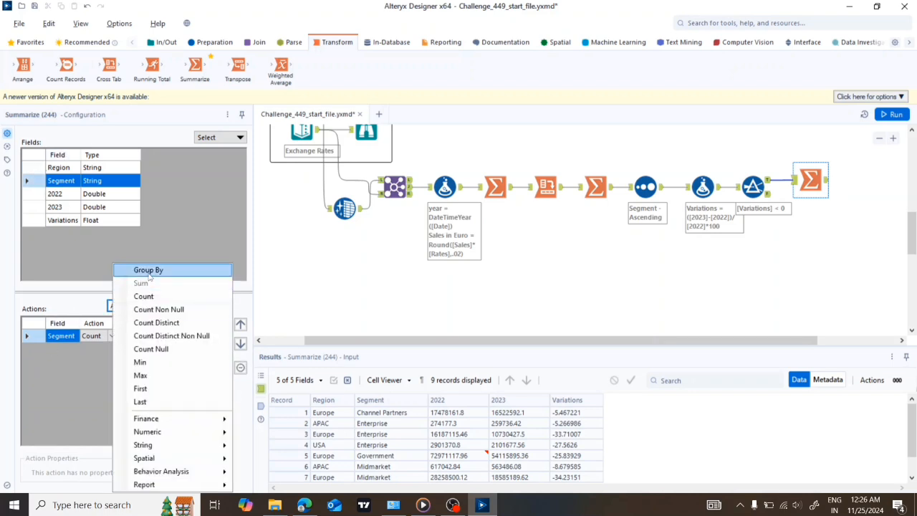
{"action": "left_click", "coordinate": [149, 277]}
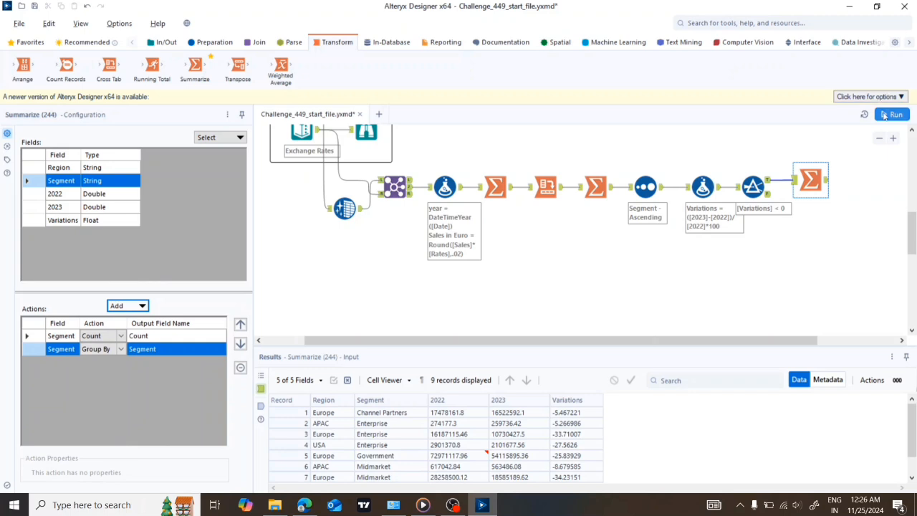
{"action": "left_click", "coordinate": [240, 324]}
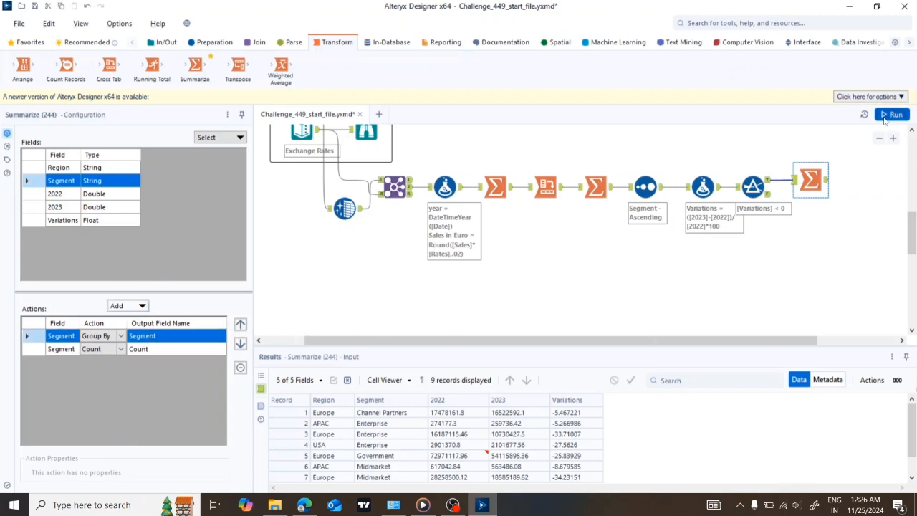
- Run the workflow and view the counts per segment in the Summarize tool's output
{"action": "left_click", "coordinate": [885, 117]}
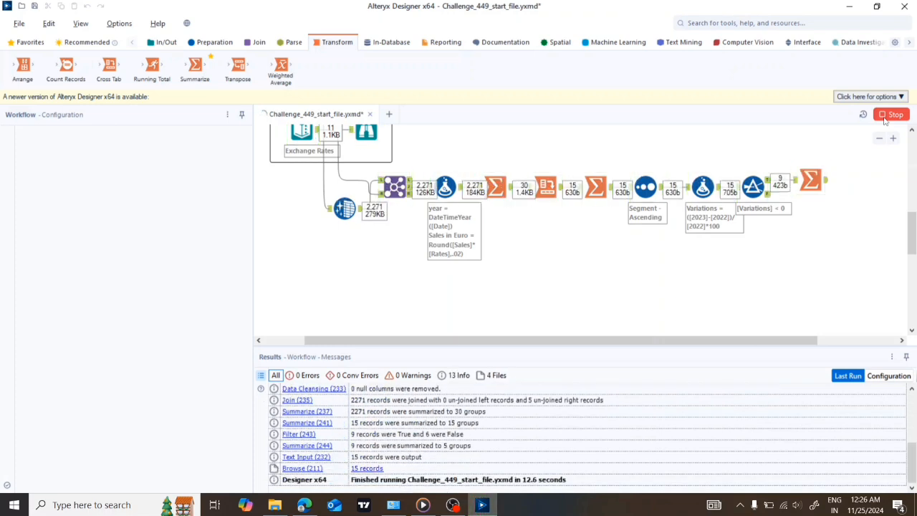
{"action": "left_click", "coordinate": [811, 180]}
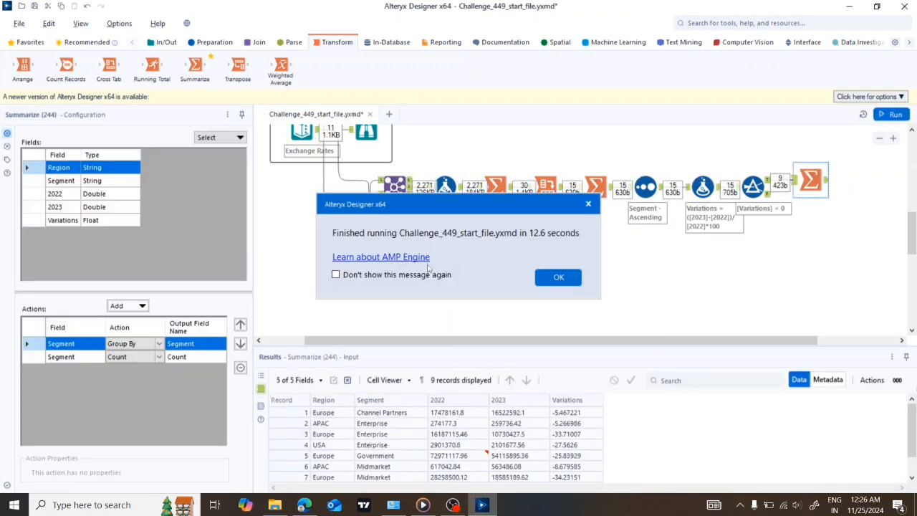
{"action": "left_click", "coordinate": [552, 278]}
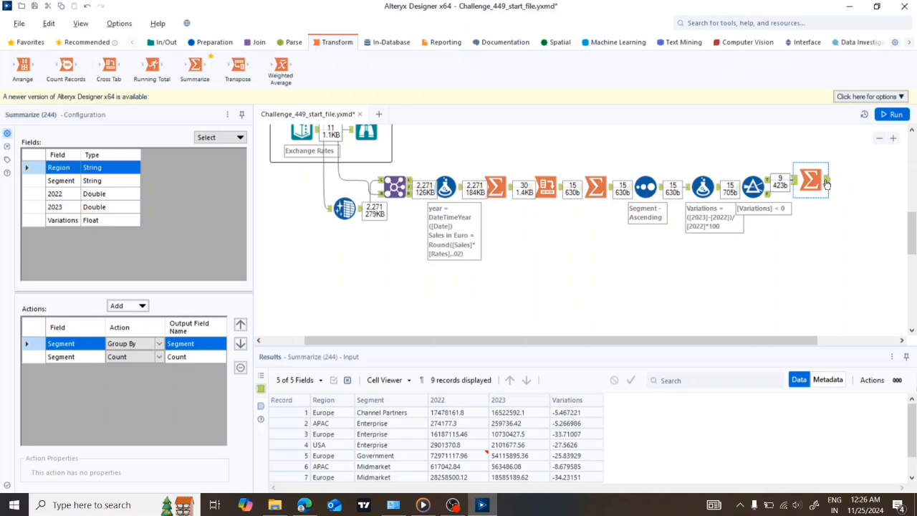
{"action": "left_click", "coordinate": [826, 181]}
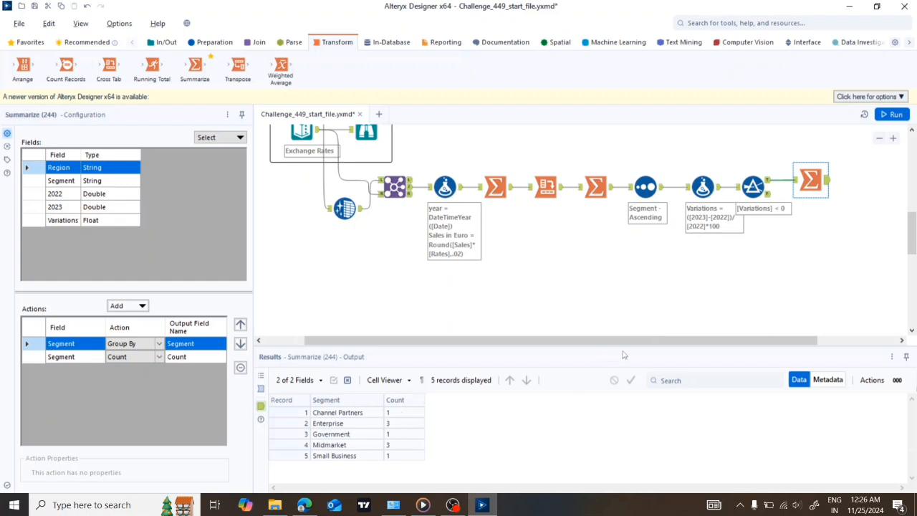
- Add a Filter tool connected to the output of the last Summarize tool
{"action": "left_click_drag", "start_coordinate": [629, 341], "coordinate": [733, 342]}
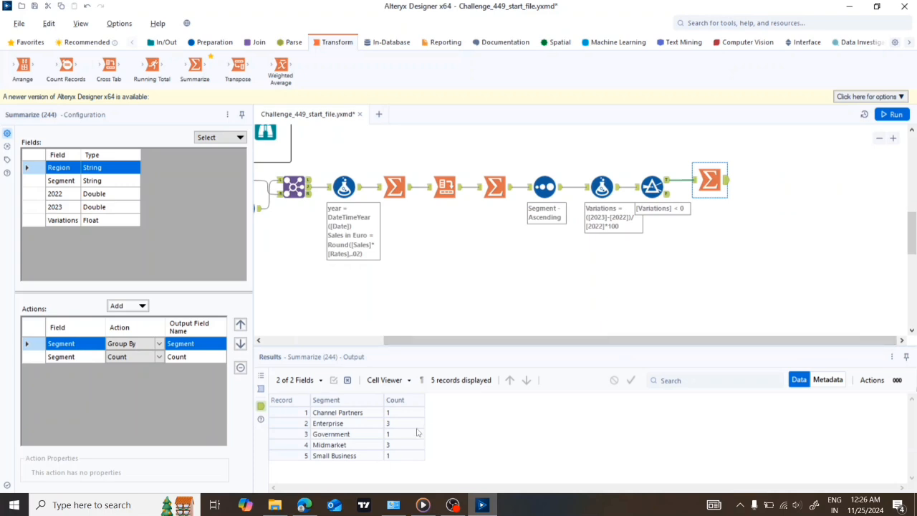
{"action": "left_click", "coordinate": [201, 45]}
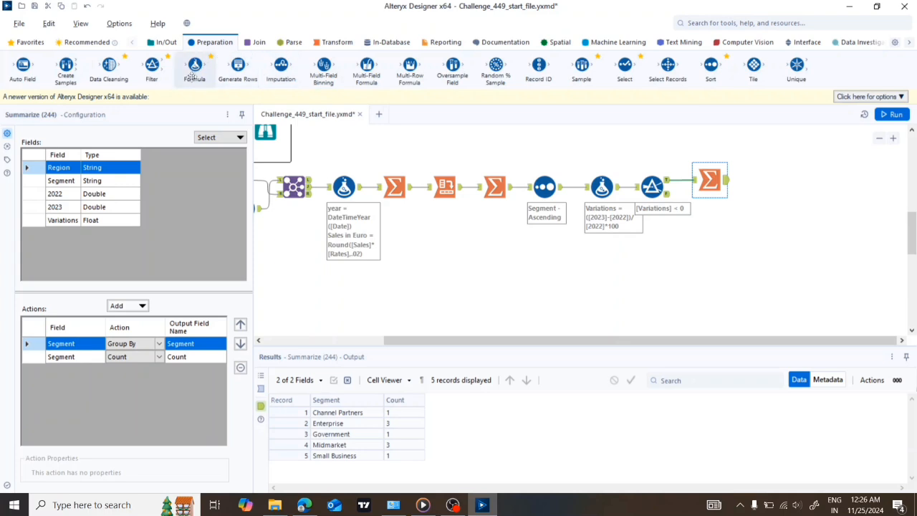
{"action": "left_click_drag", "start_coordinate": [152, 69], "coordinate": [761, 181]}
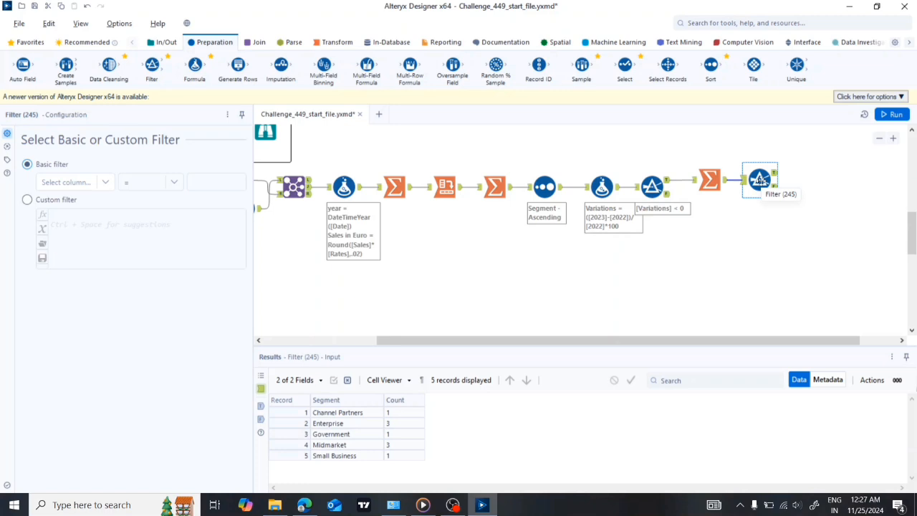
- Configure the new Filter tool with the basic condition Count = 3
{"action": "left_click", "coordinate": [105, 181]}
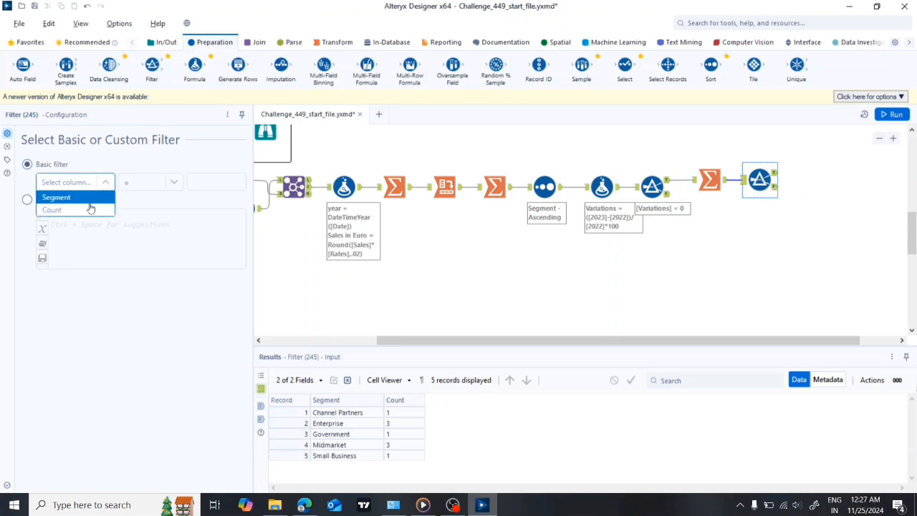
{"action": "left_click", "coordinate": [89, 209]}
{"action": "left_click", "coordinate": [204, 183]}
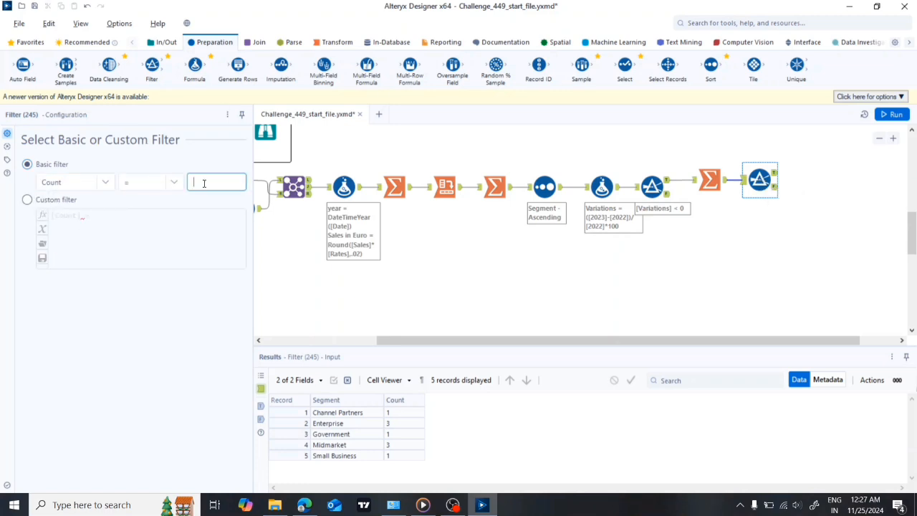
{"action": "type", "text": "3"}
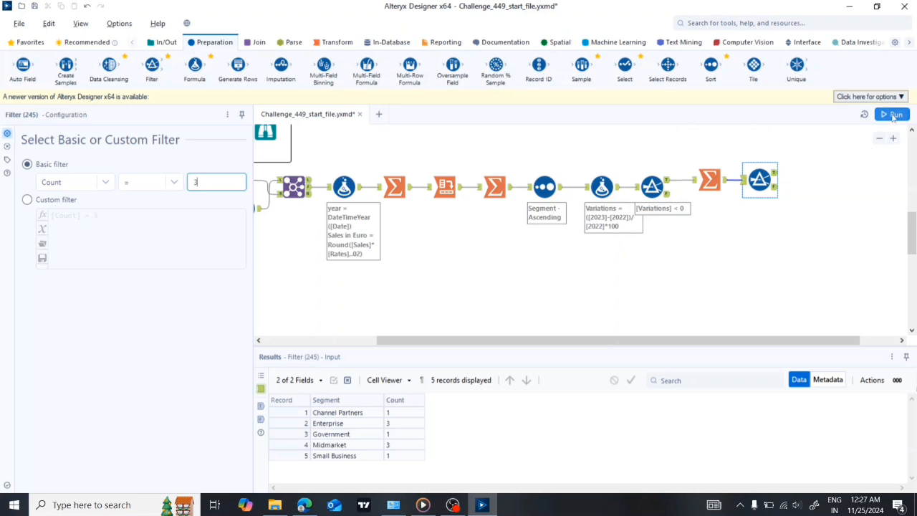
{"action": "left_click", "coordinate": [888, 114]}
{"action": "left_click", "coordinate": [888, 115]}
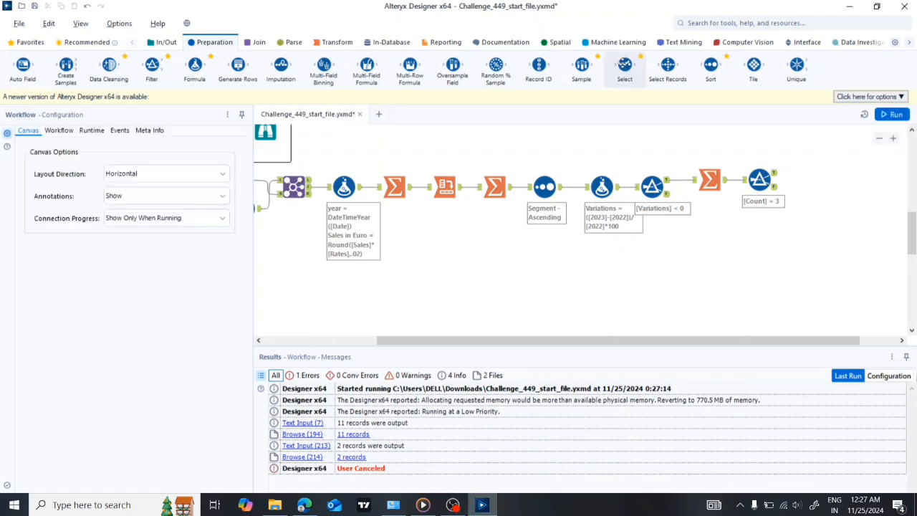
- Add a Select tool to the True output of the Count filter and deselect the Count field
{"action": "left_click_drag", "start_coordinate": [624, 66], "coordinate": [818, 174]}
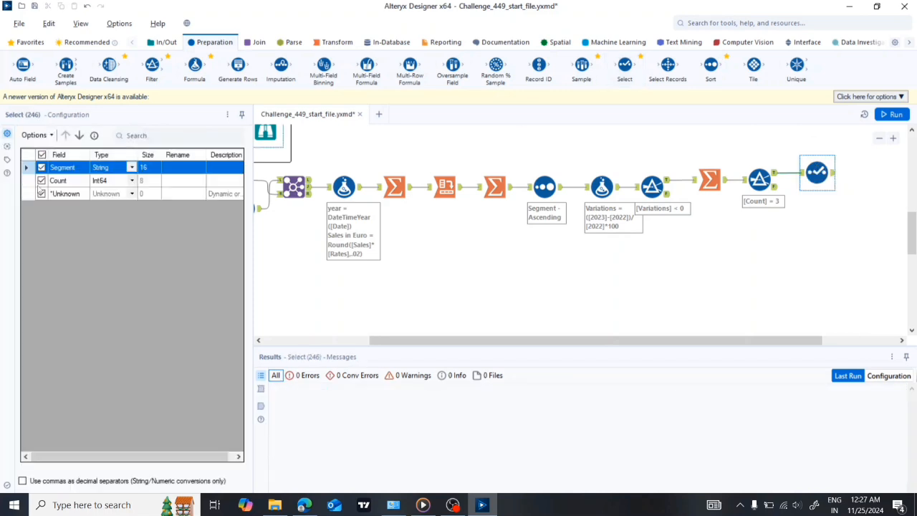
{"action": "left_click", "coordinate": [42, 181]}
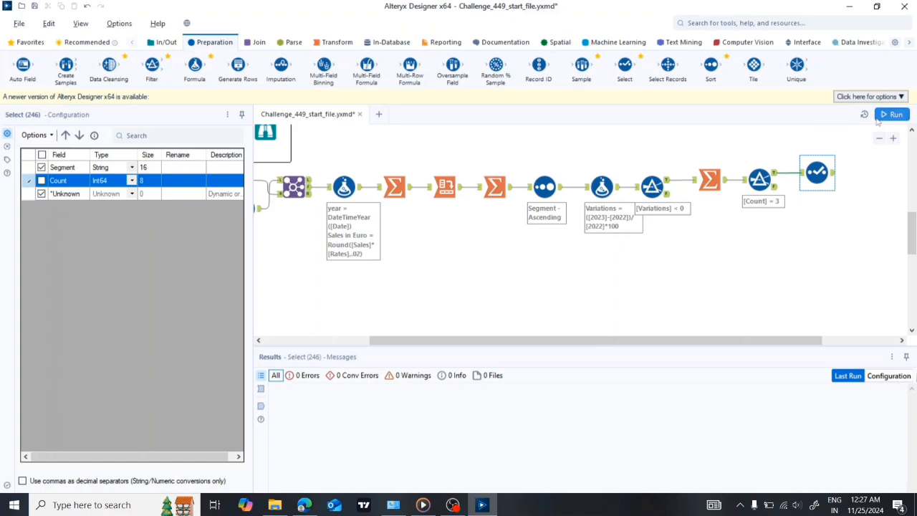
- Run the workflow and view the Select tool's output
{"action": "left_click", "coordinate": [882, 116]}
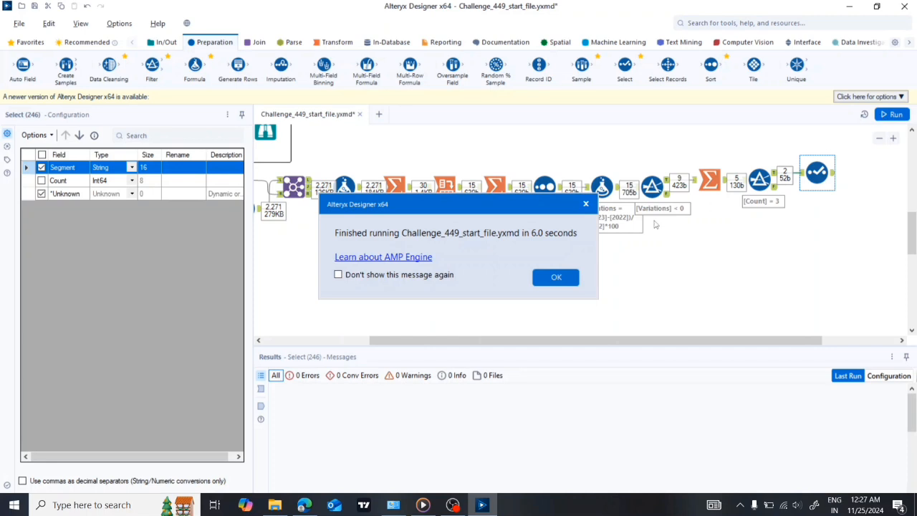
{"action": "left_click", "coordinate": [549, 281]}
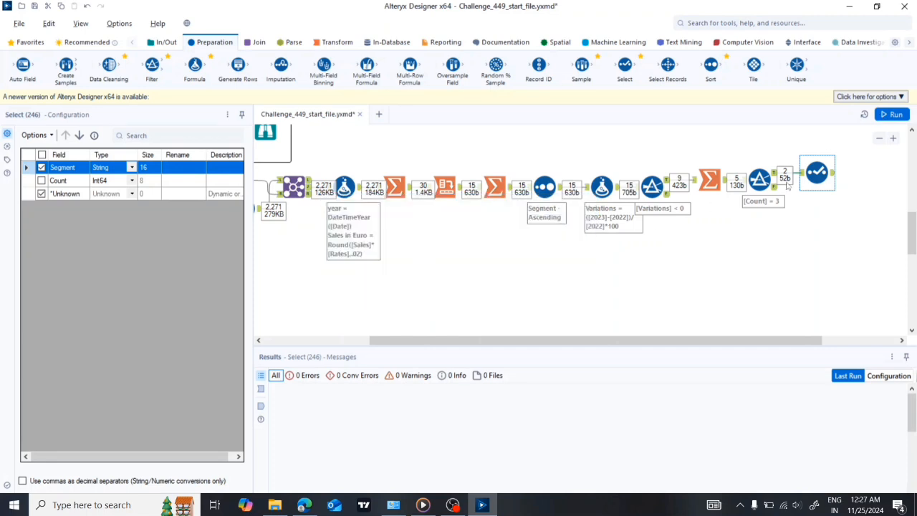
{"action": "left_click", "coordinate": [834, 173]}
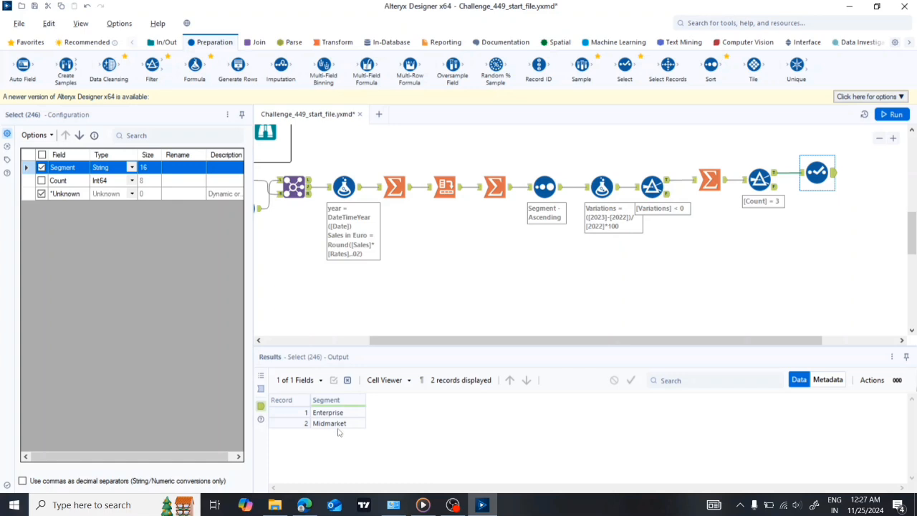
- Expand the Output Task 2 container, compare its expected result with the Select tool's output, and collapse the container again
{"action": "scroll", "coordinate": [575, 285], "scroll_direction": "up", "scroll_amount": 4}
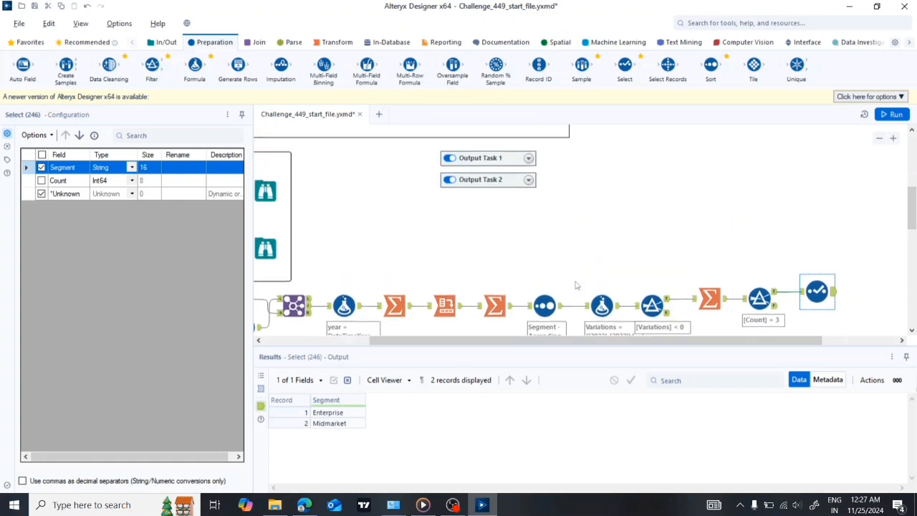
{"action": "left_click", "coordinate": [529, 187]}
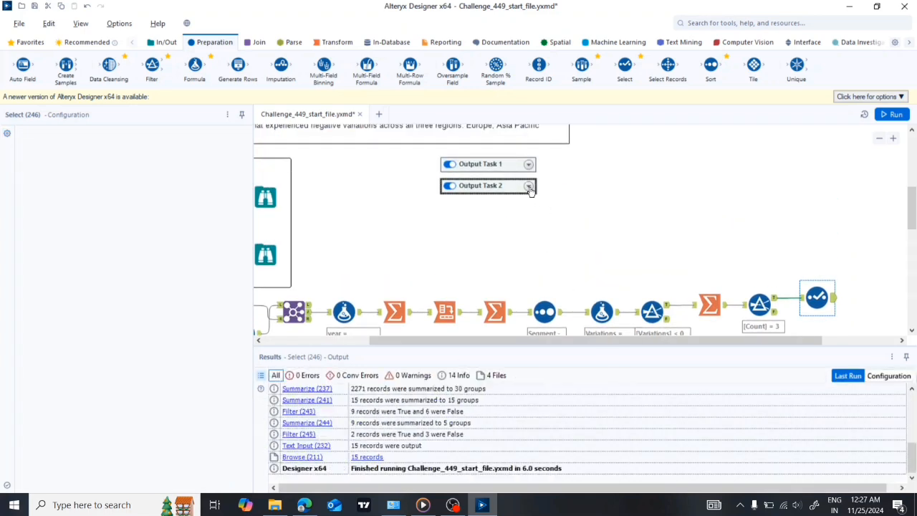
{"action": "left_click", "coordinate": [528, 186]}
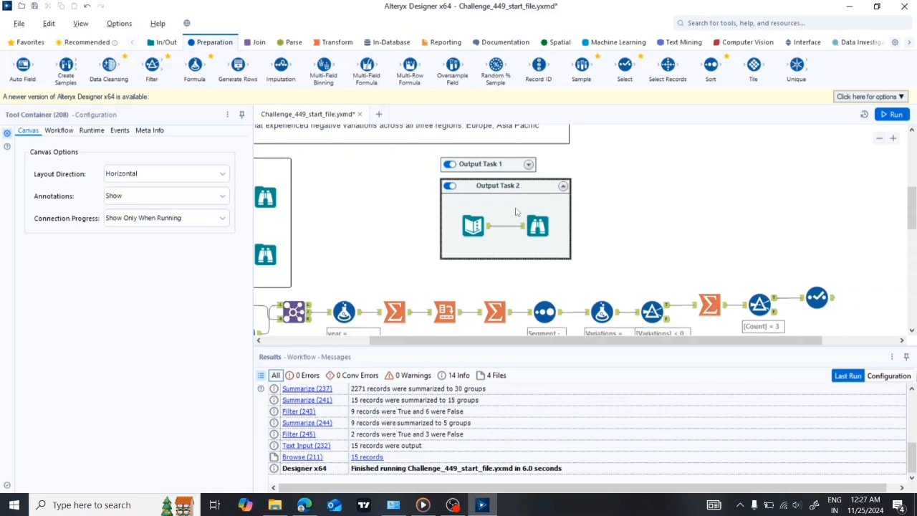
{"action": "left_click", "coordinate": [536, 228]}
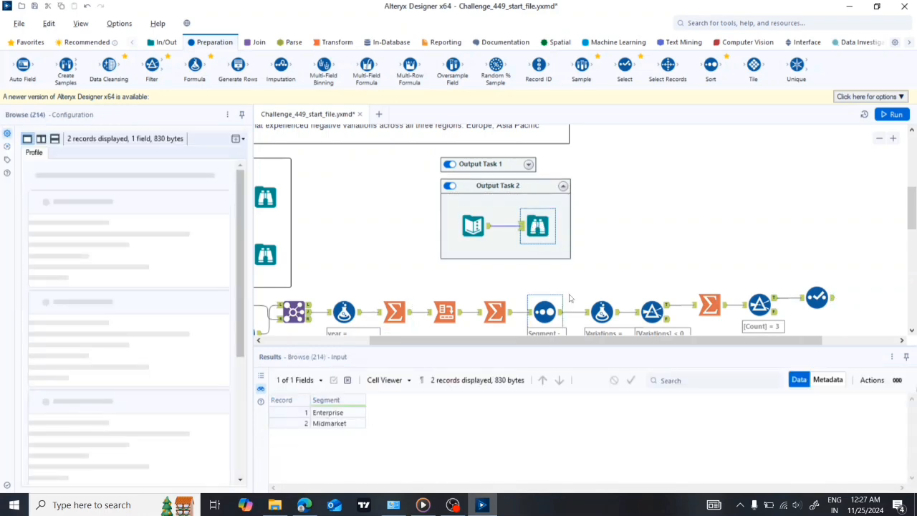
{"action": "left_click", "coordinate": [563, 186]}
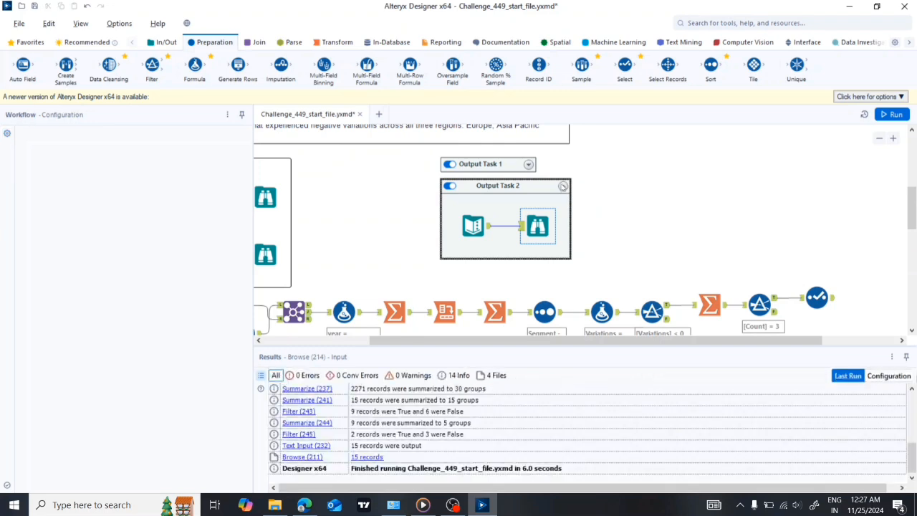
{"action": "left_click", "coordinate": [563, 187]}
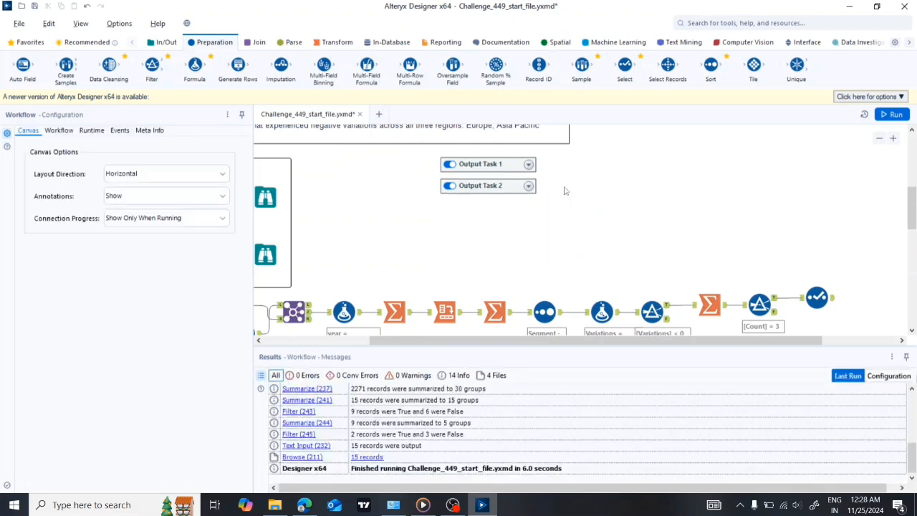
{"action": "left_click", "coordinate": [820, 297]}
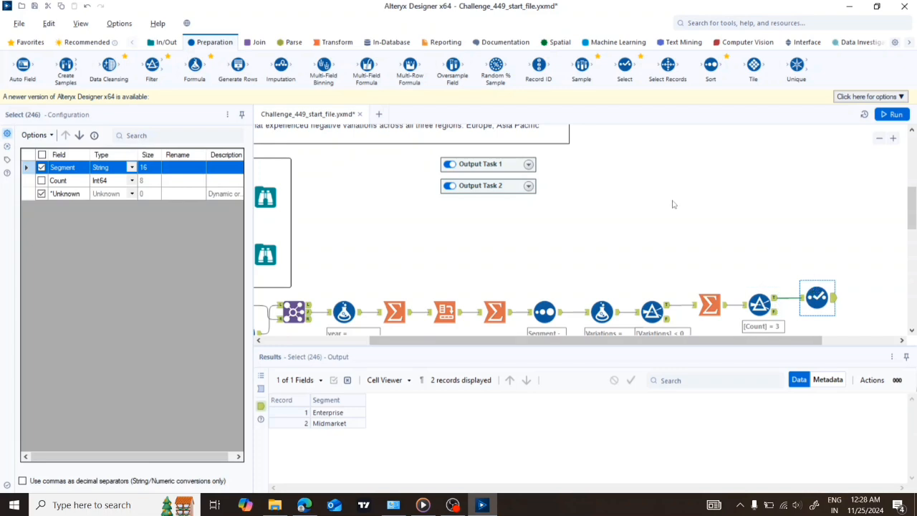
- Widen the canvas and review the Sort tool's output for task 1 and the Select tool's output for task 2
{"action": "scroll", "coordinate": [672, 206], "scroll_direction": "down", "scroll_amount": 2}
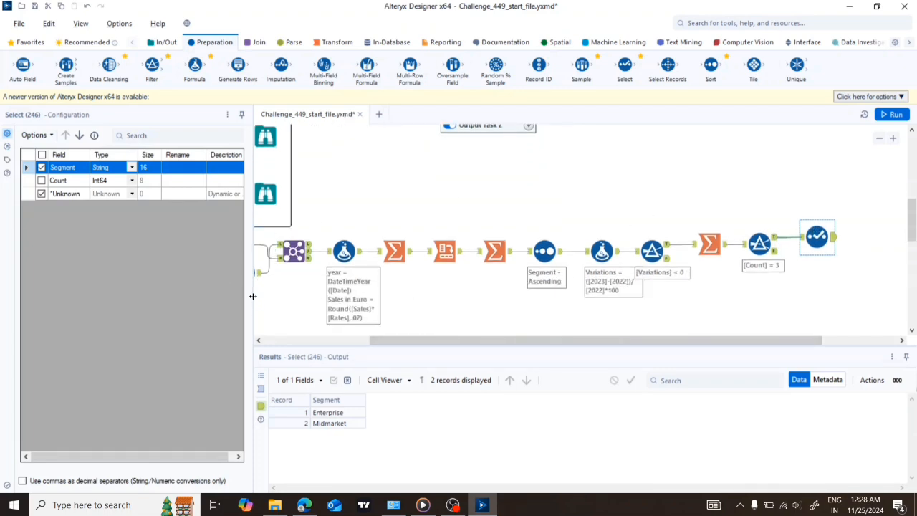
{"action": "left_click_drag", "start_coordinate": [253, 296], "coordinate": [195, 299]}
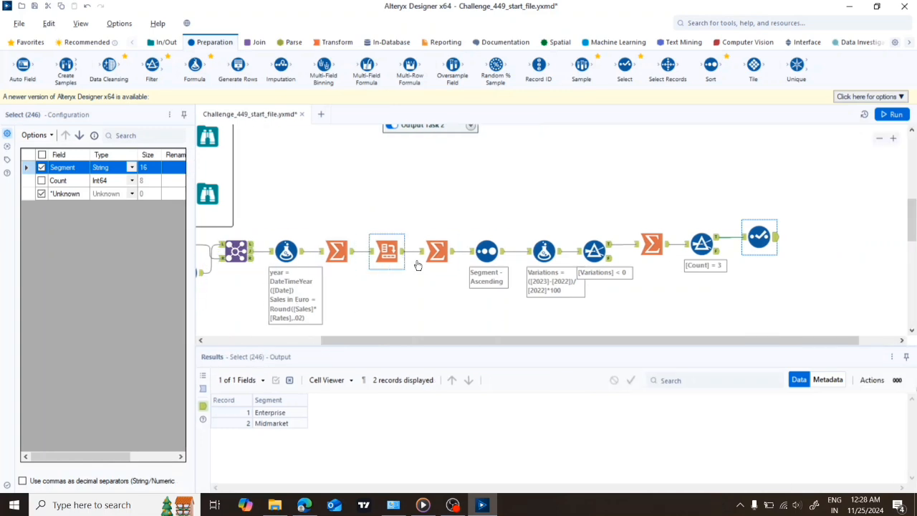
{"action": "left_click_drag", "start_coordinate": [405, 347], "coordinate": [353, 345]}
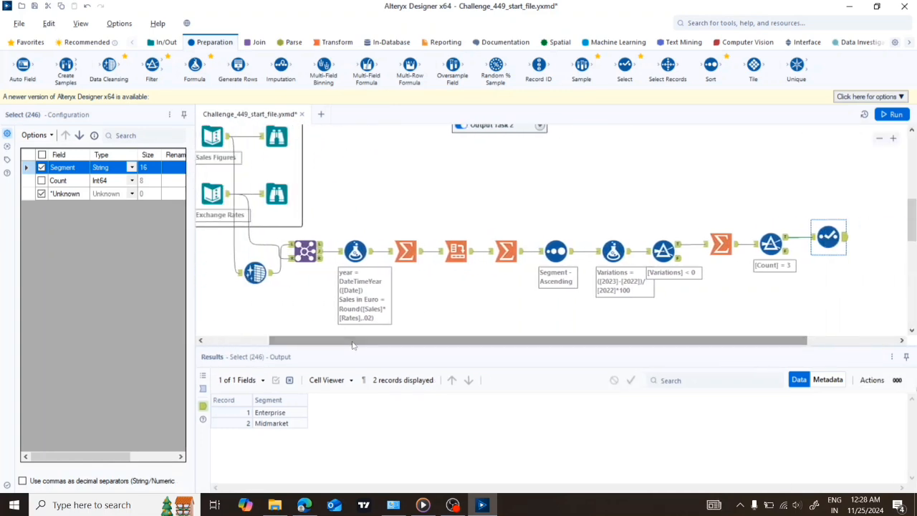
{"action": "left_click", "coordinate": [573, 257]}
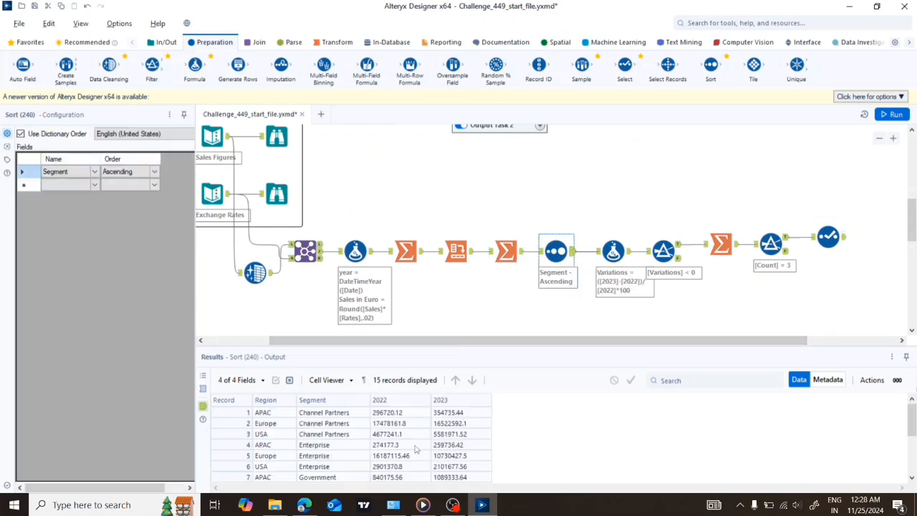
{"action": "scroll", "coordinate": [416, 447], "scroll_direction": "down", "scroll_amount": 3}
{"action": "scroll", "coordinate": [416, 448], "scroll_direction": "up", "scroll_amount": 3}
{"action": "left_click", "coordinate": [844, 243]}
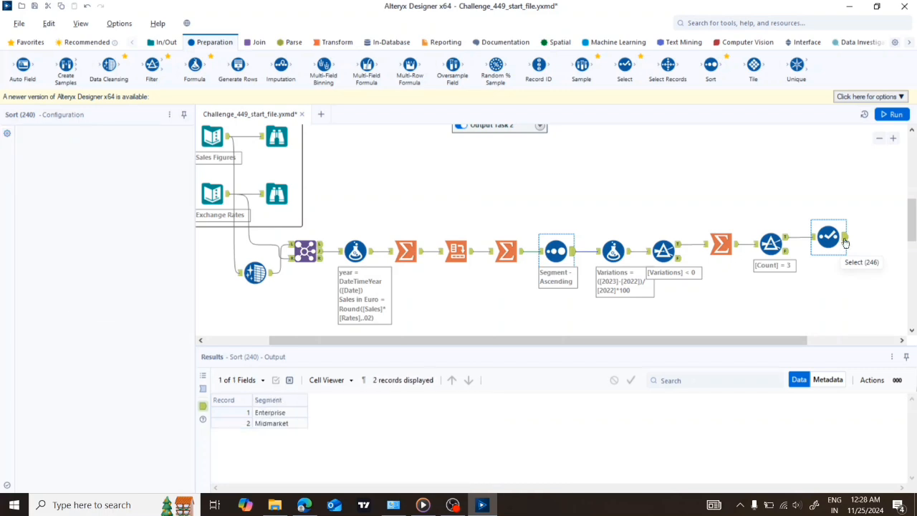
- Reread the challenge description to check both tasks against the finished workflow
{"action": "scroll", "coordinate": [669, 204], "scroll_direction": "up", "scroll_amount": 3}
{"action": "scroll", "coordinate": [669, 204], "scroll_direction": "up", "scroll_amount": 3}
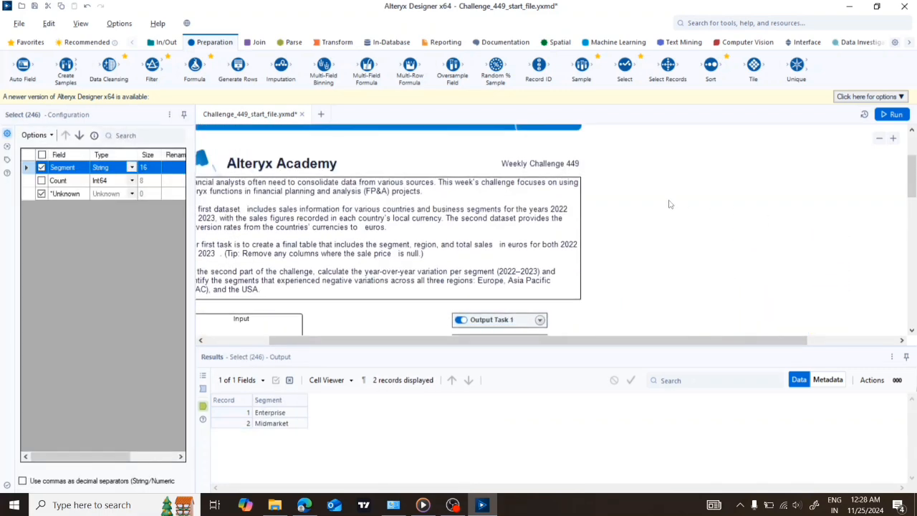
{"action": "left_click_drag", "start_coordinate": [521, 344], "coordinate": [425, 344]}
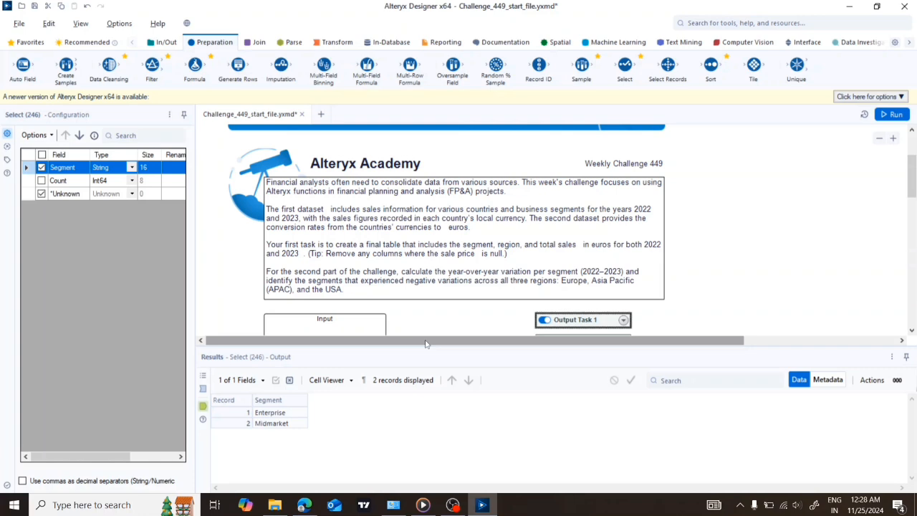
{"action": "left_click", "coordinate": [558, 273]}
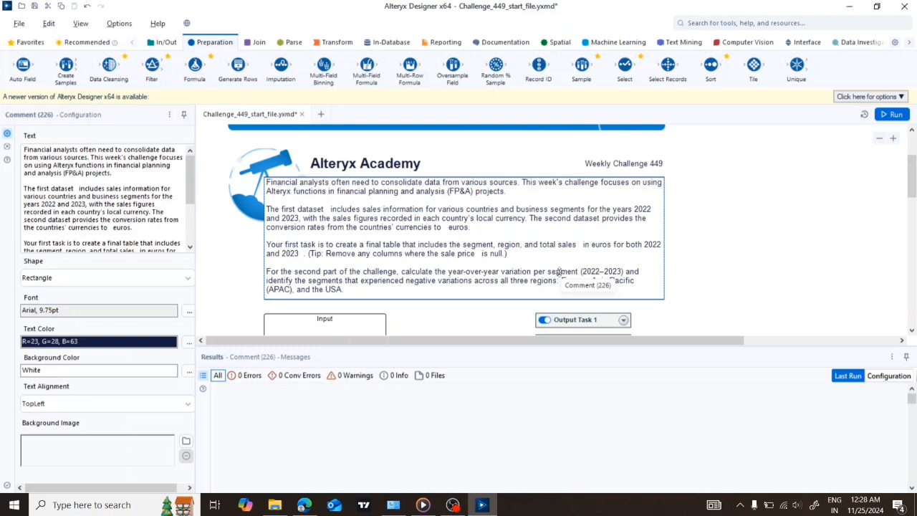
{"action": "left_click", "coordinate": [730, 252]}
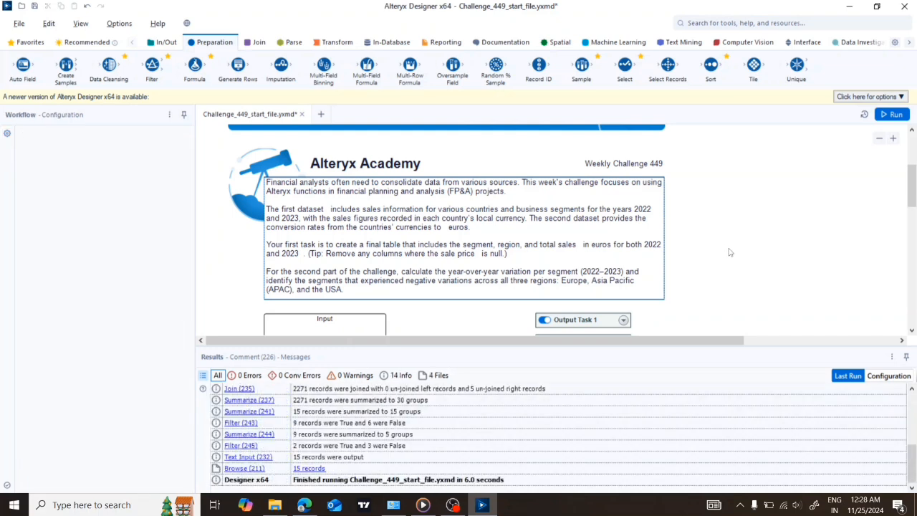
{"action": "scroll", "coordinate": [730, 252], "scroll_direction": "down", "scroll_amount": 1}
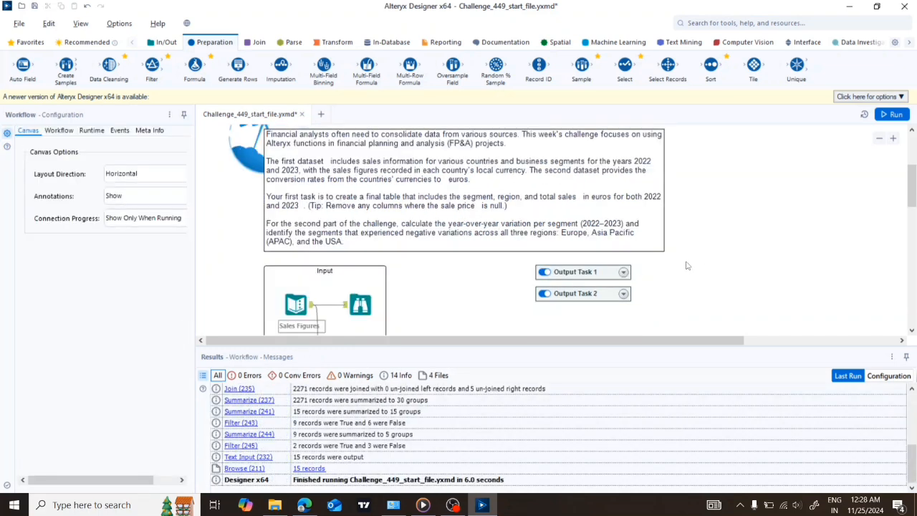
{"action": "scroll", "coordinate": [686, 266], "scroll_direction": "down", "scroll_amount": 3}
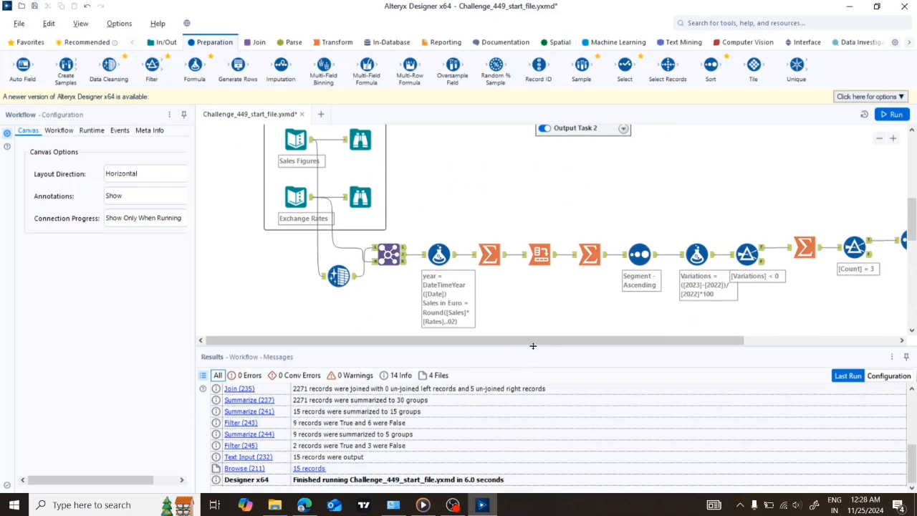
{"action": "left_click_drag", "start_coordinate": [534, 342], "coordinate": [587, 350]}
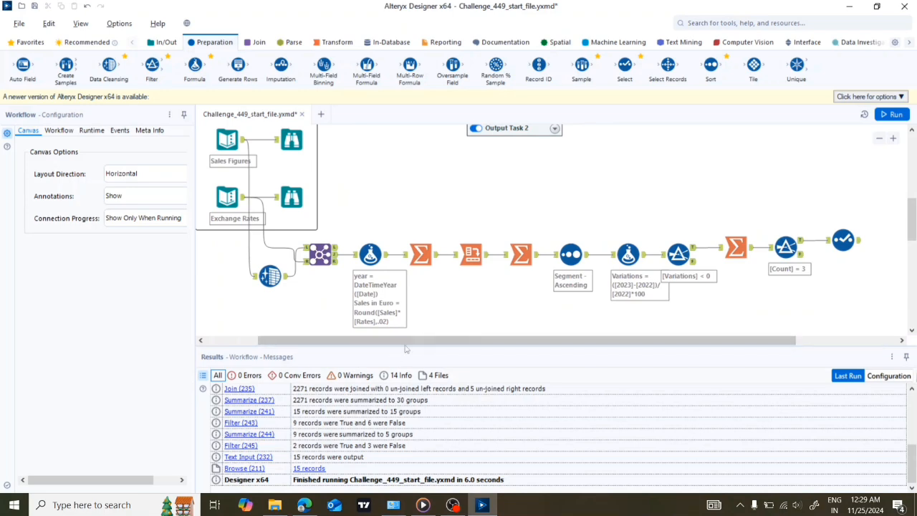
{"action": "left_click_drag", "start_coordinate": [470, 343], "coordinate": [400, 349]}
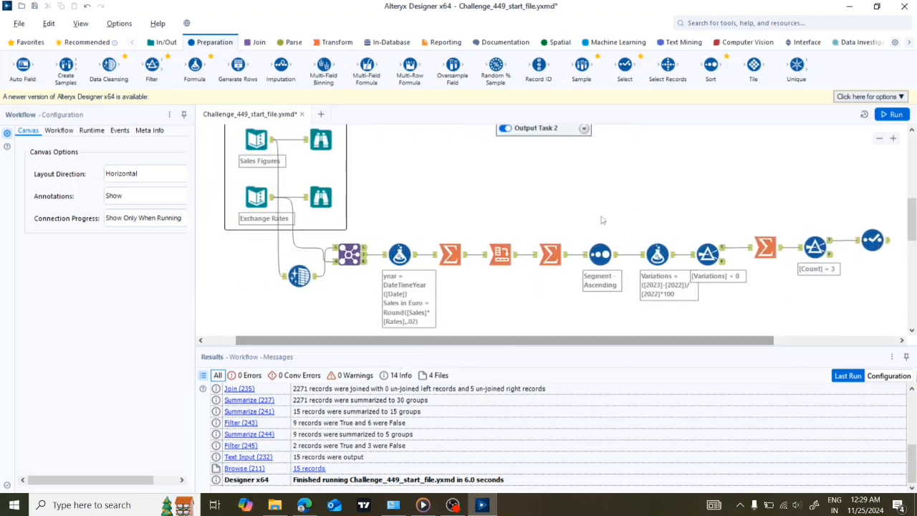